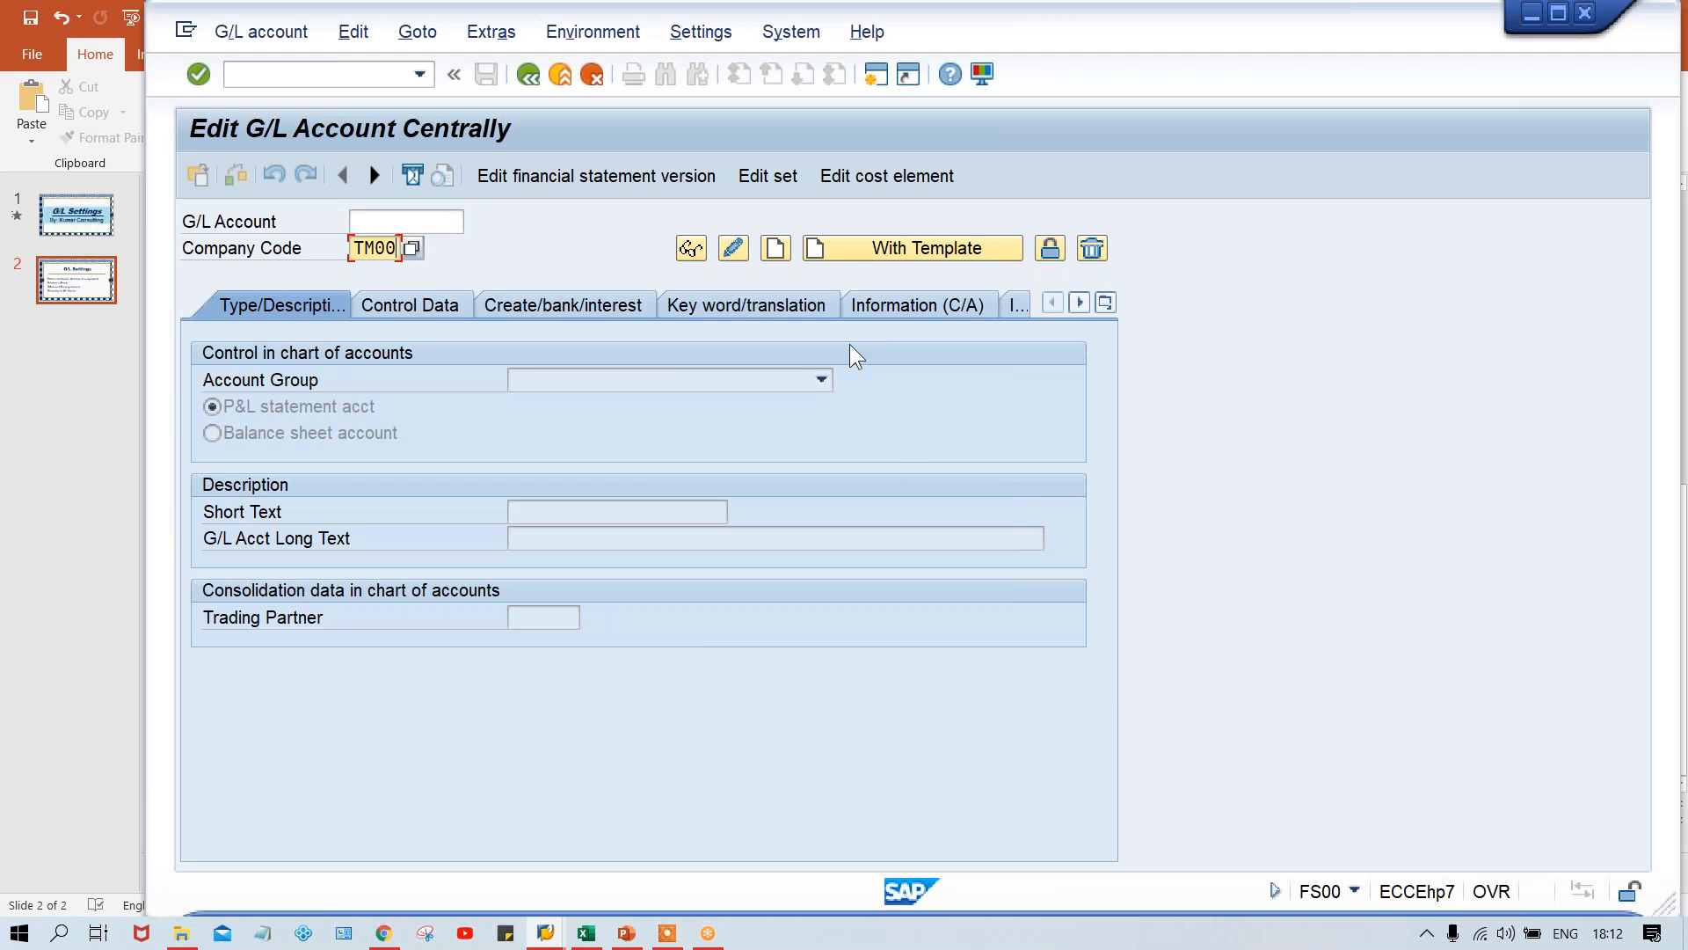
- Set the hierarchy display to show accounts in the navigation tree and accept the notice about restarting
click(702, 35)
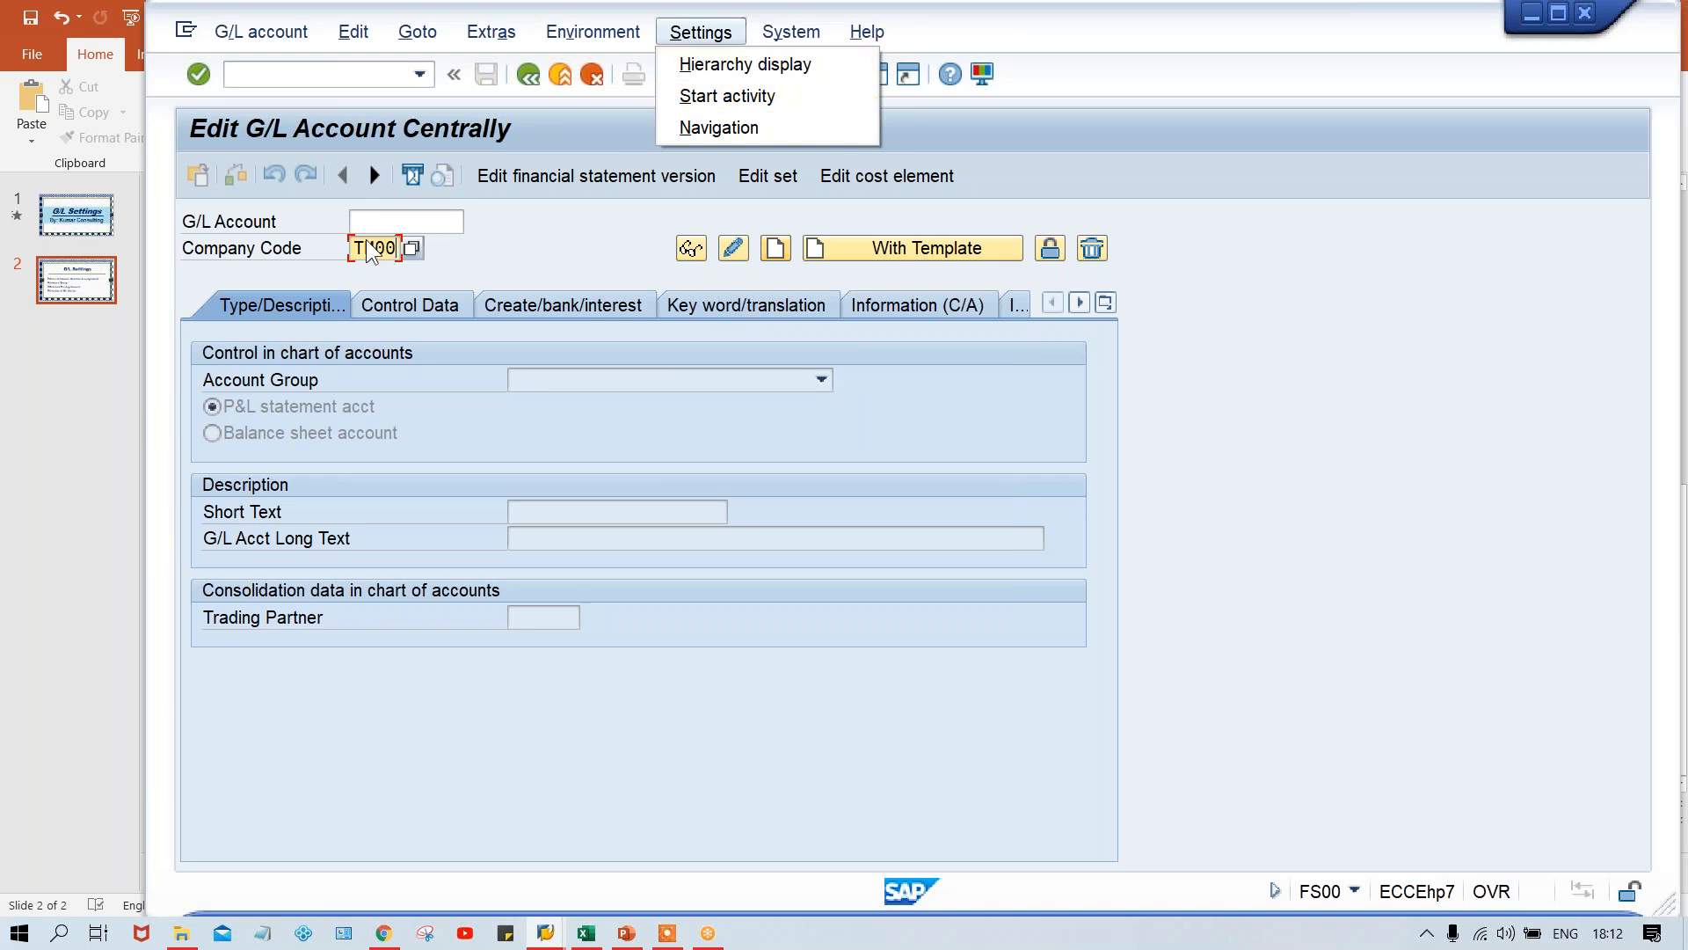
click(710, 60)
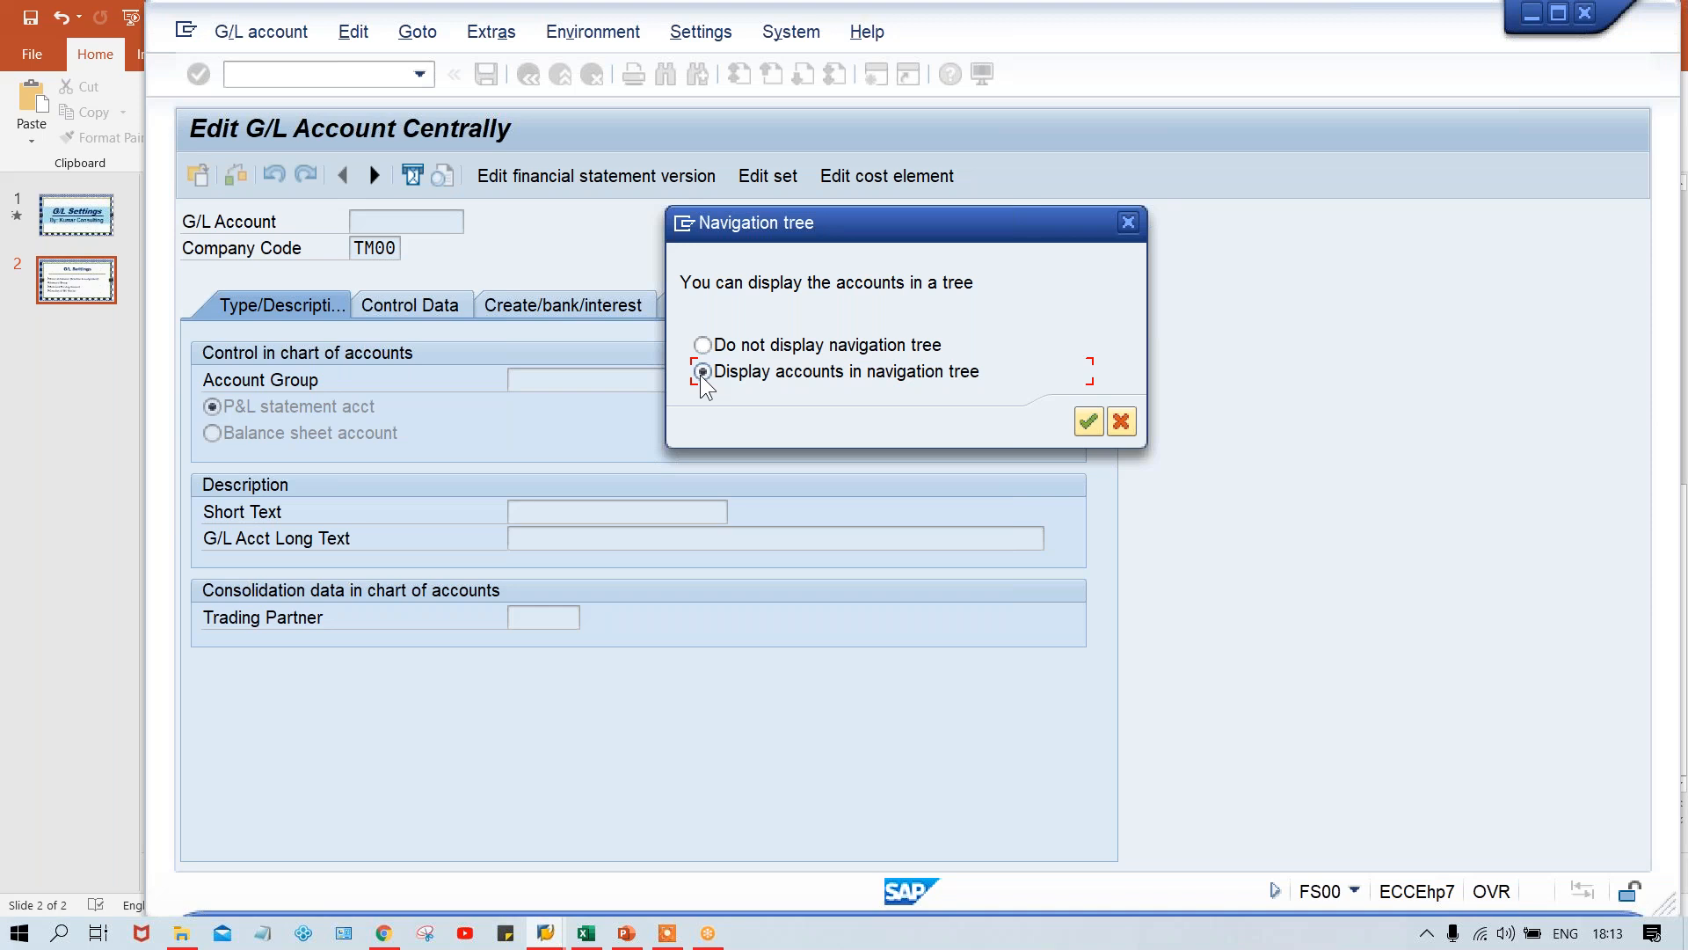
key(Return)
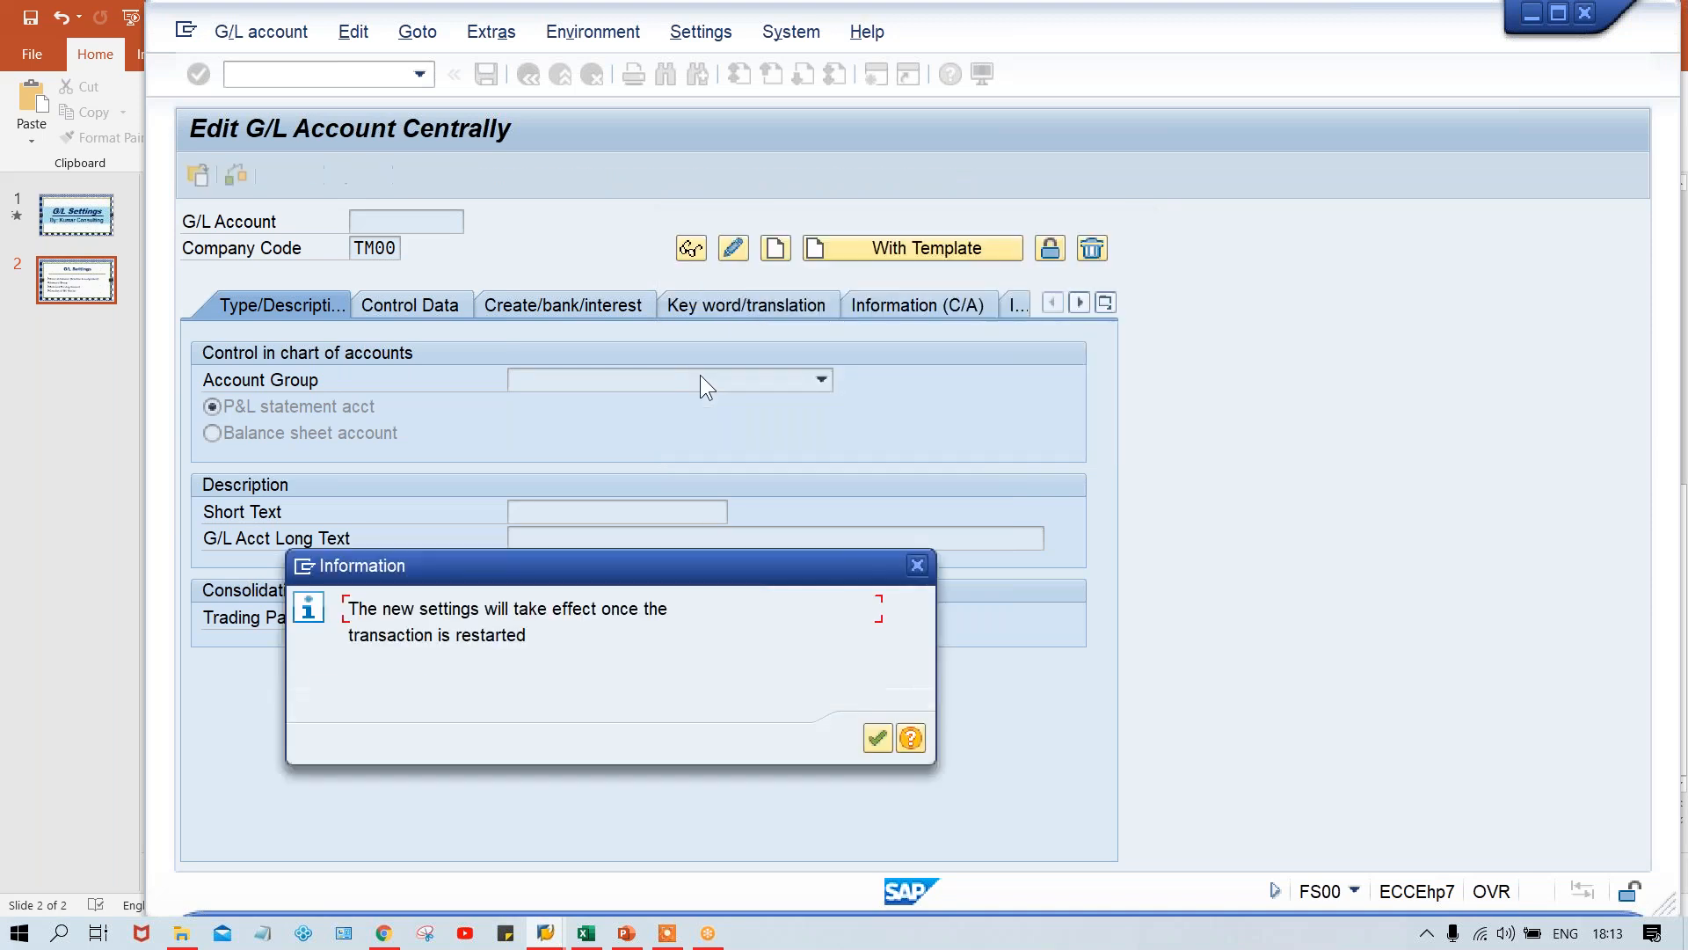
key(Return)
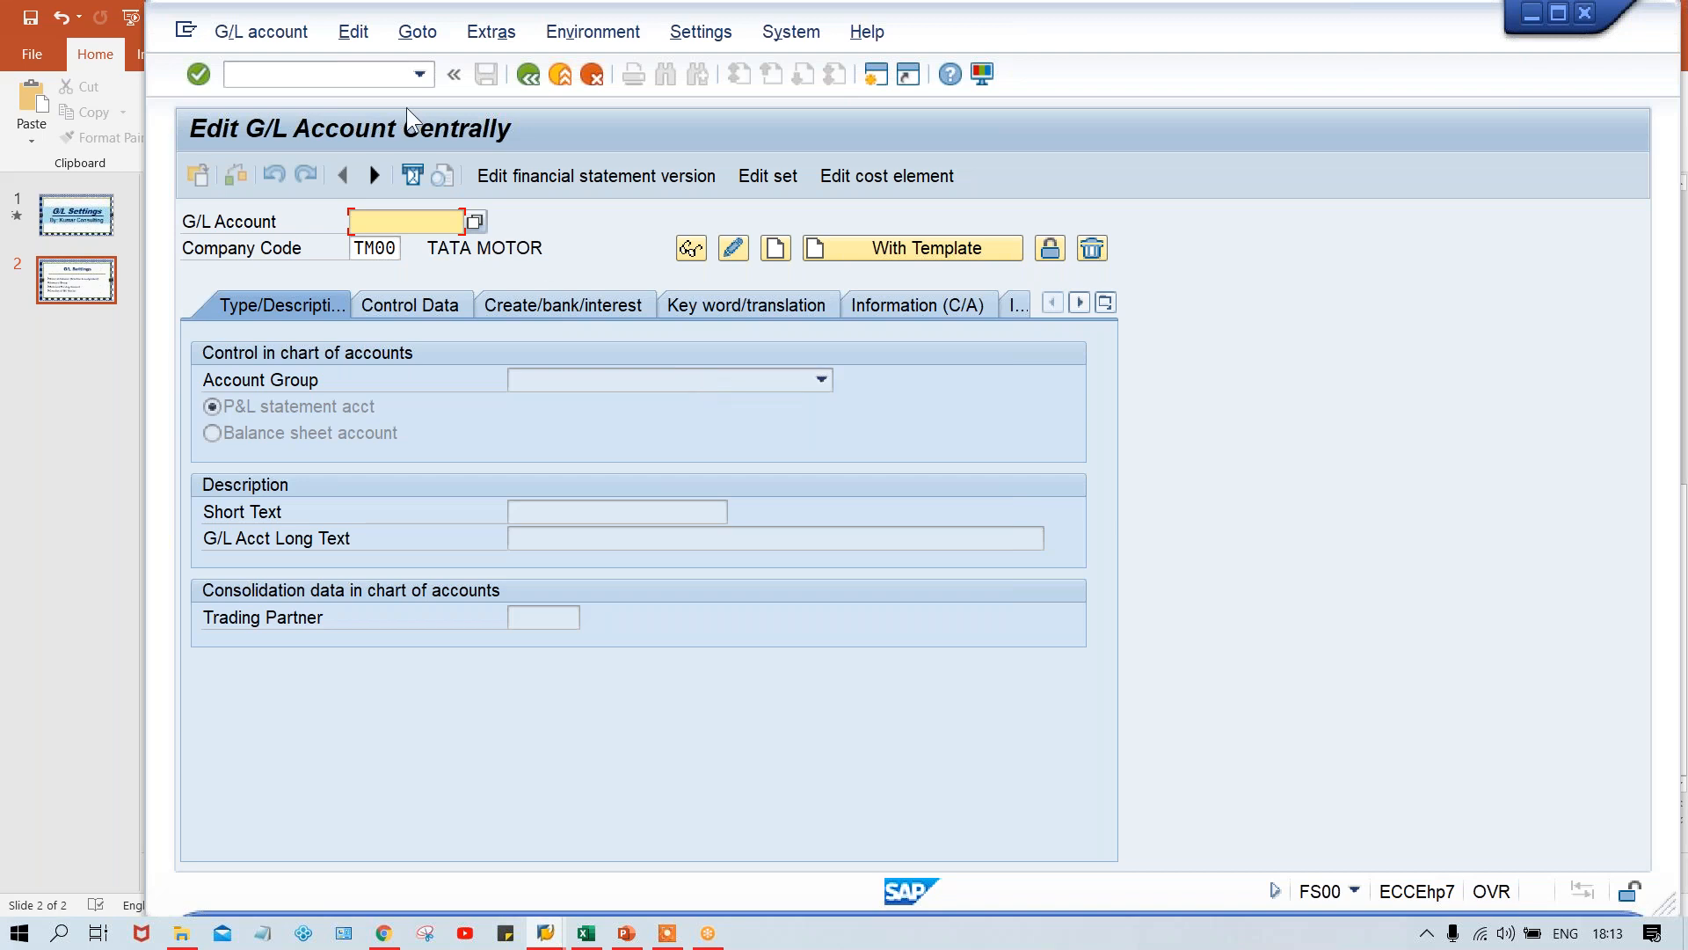
- Restart transaction FS00 with /NFS00 and start creating a new G/L account in company code TM00
click(357, 75)
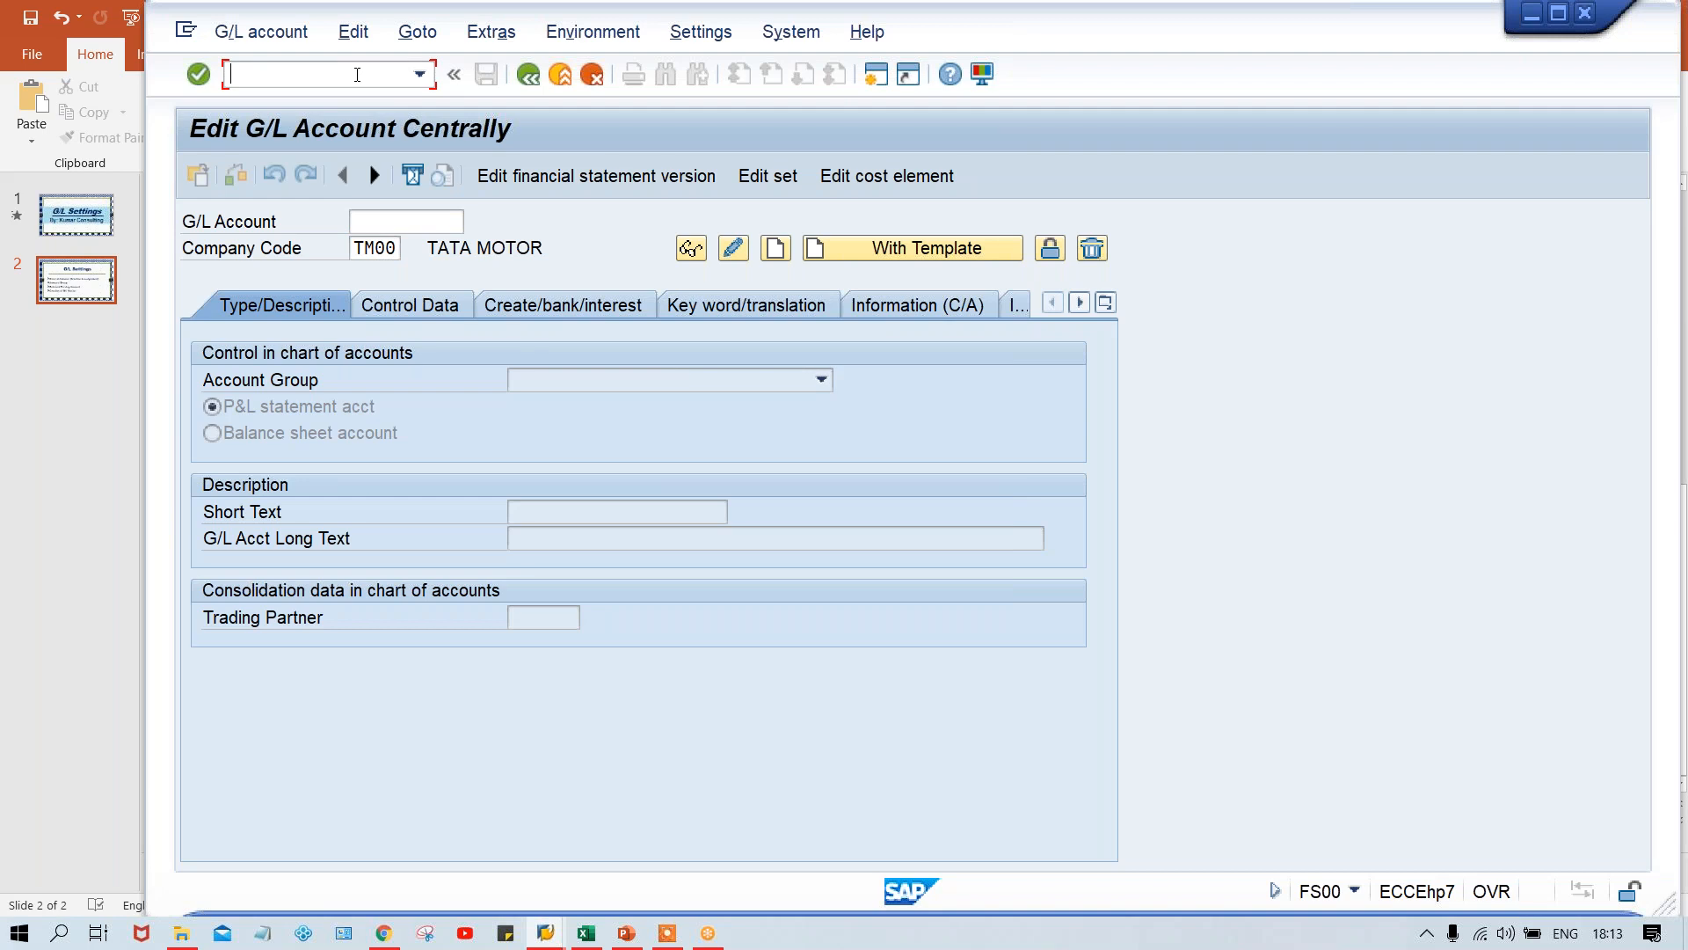
text(/NFS00)
key(Return)
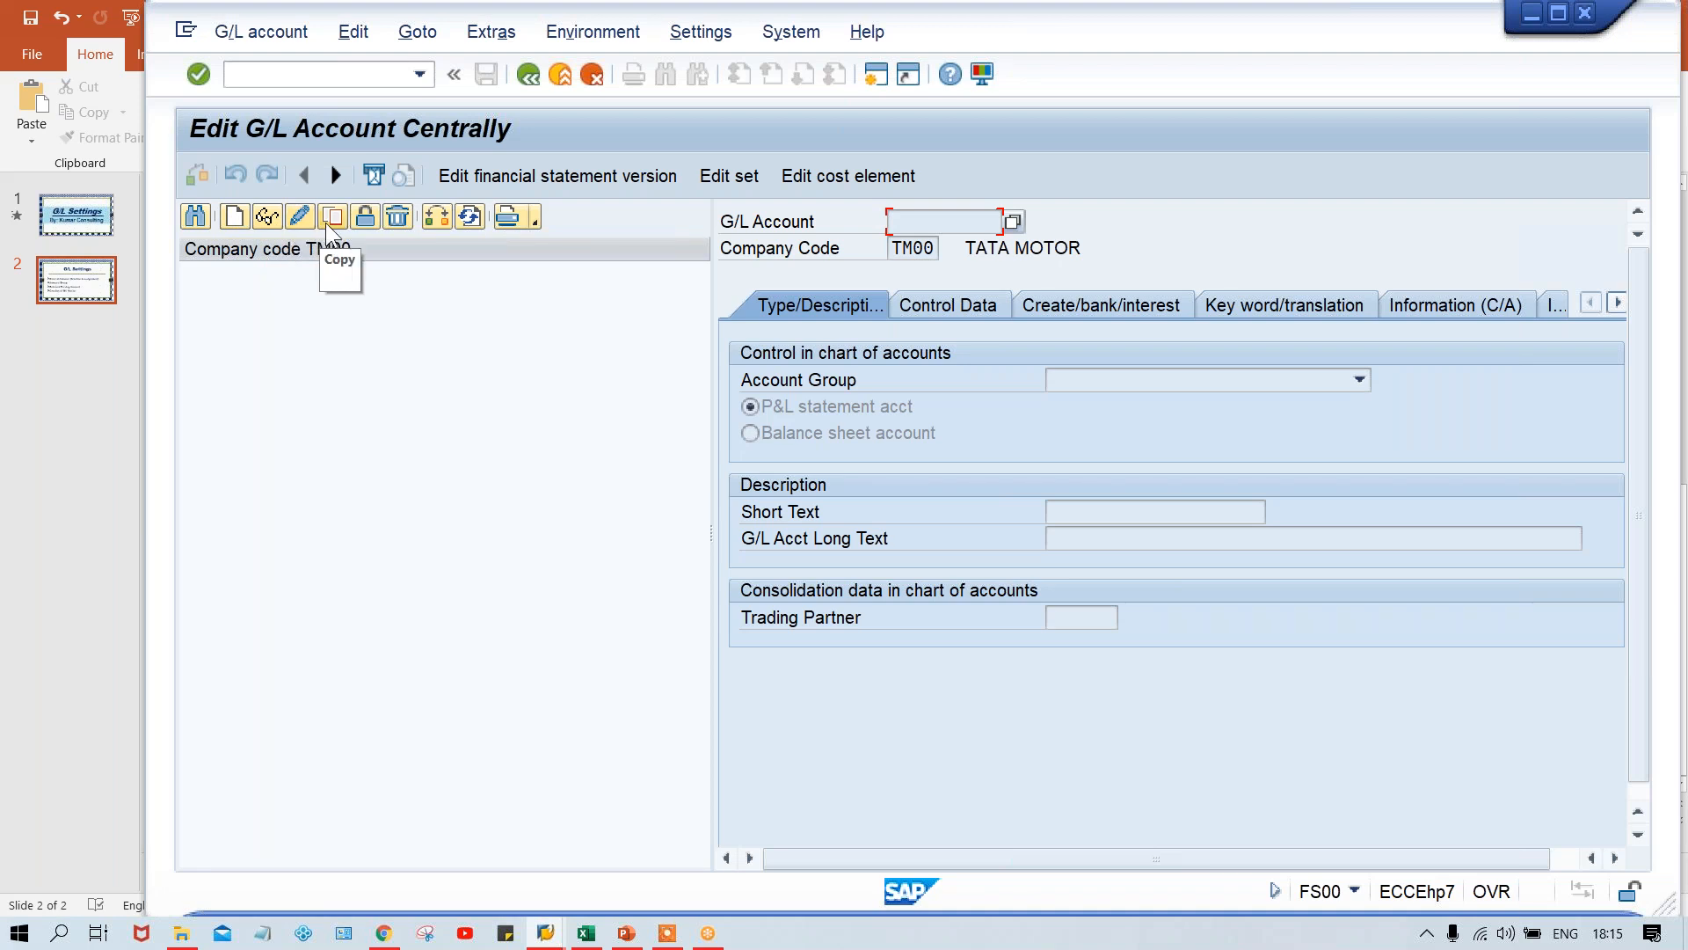
click(233, 219)
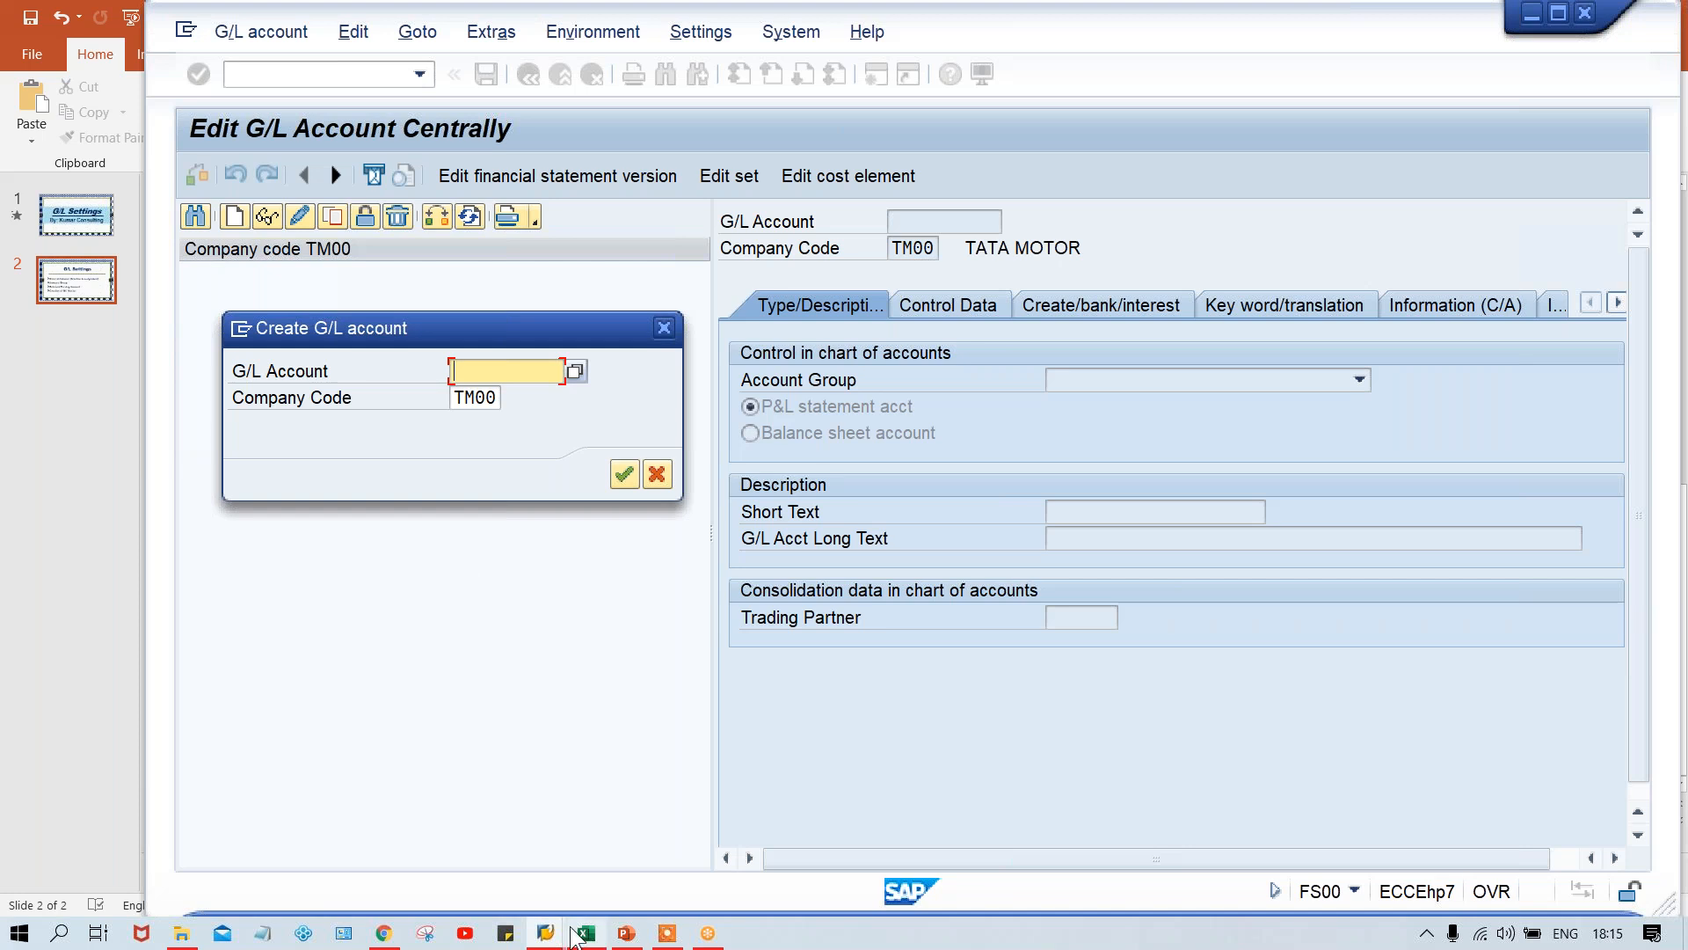
- Switch to the Class workbook in Excel and clear the account numbers in cells D4:D8
mouse_move(581, 935)
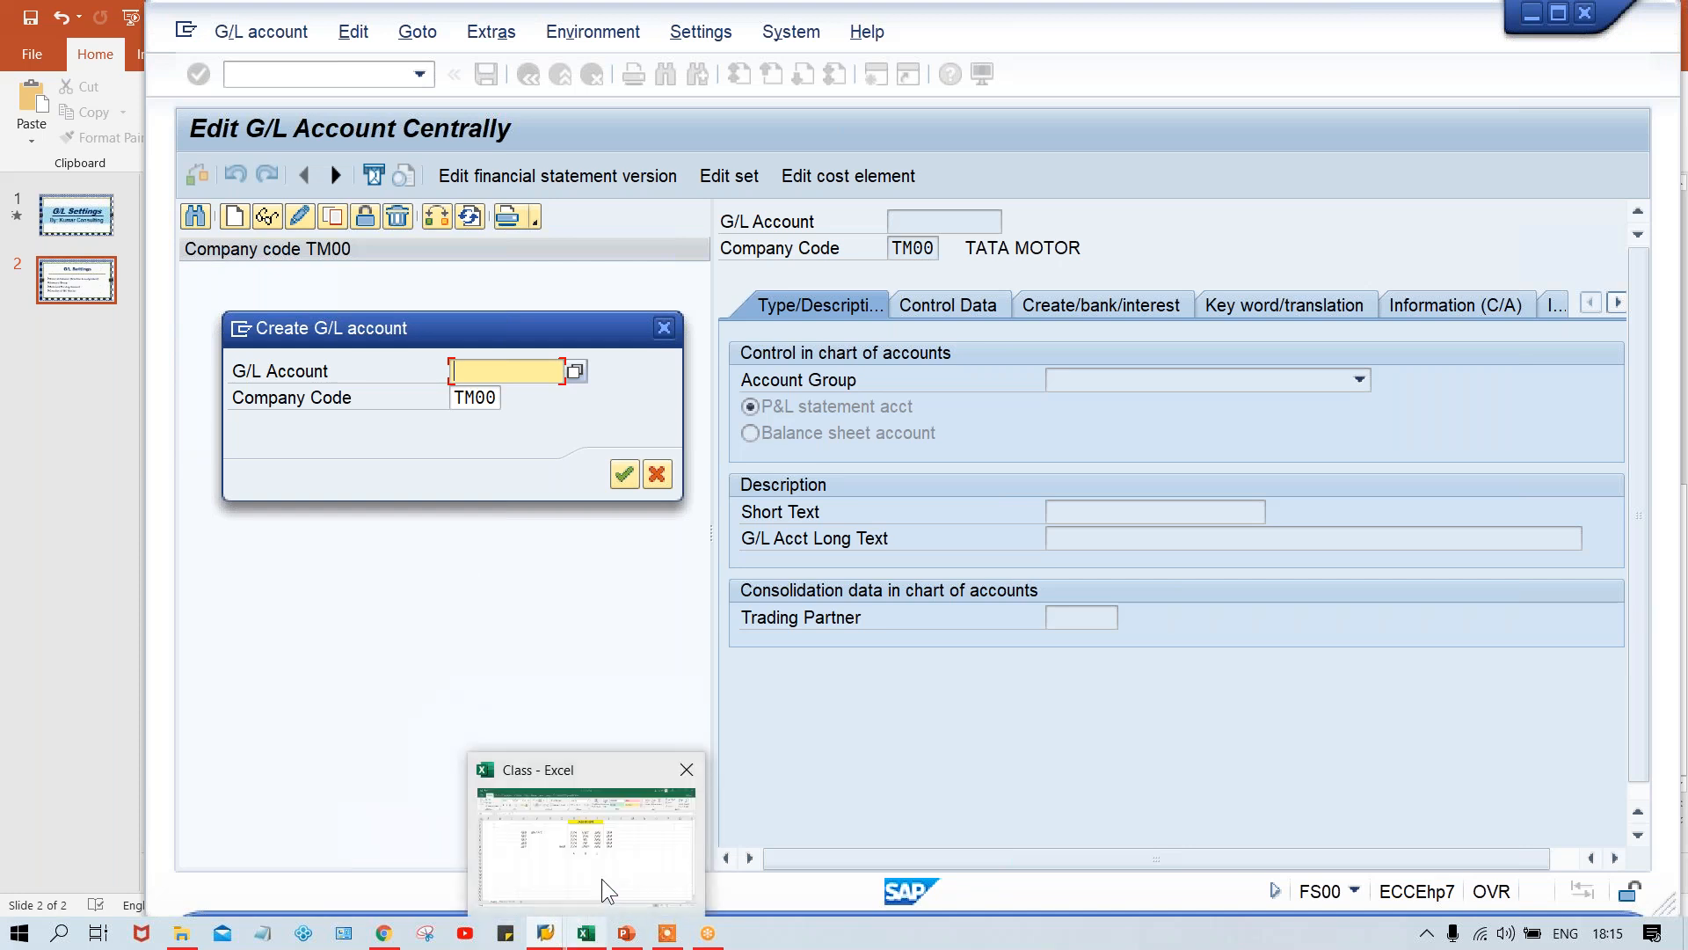
click(601, 878)
click(747, 510)
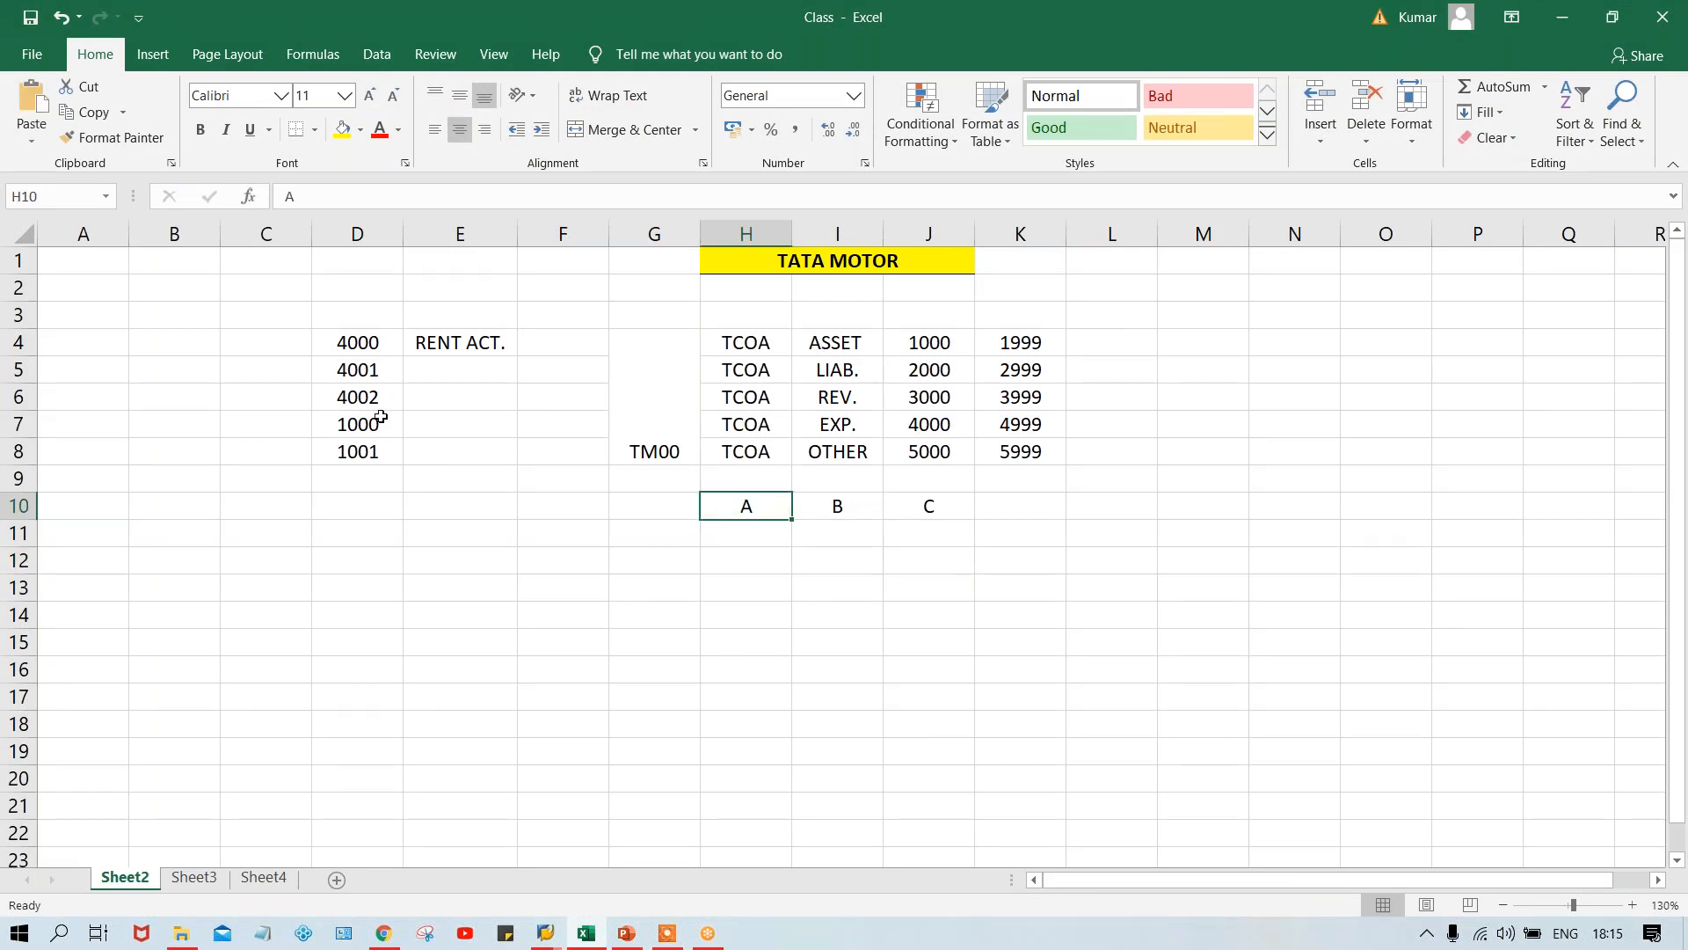
drag(361, 339, 367, 451)
key(Delete)
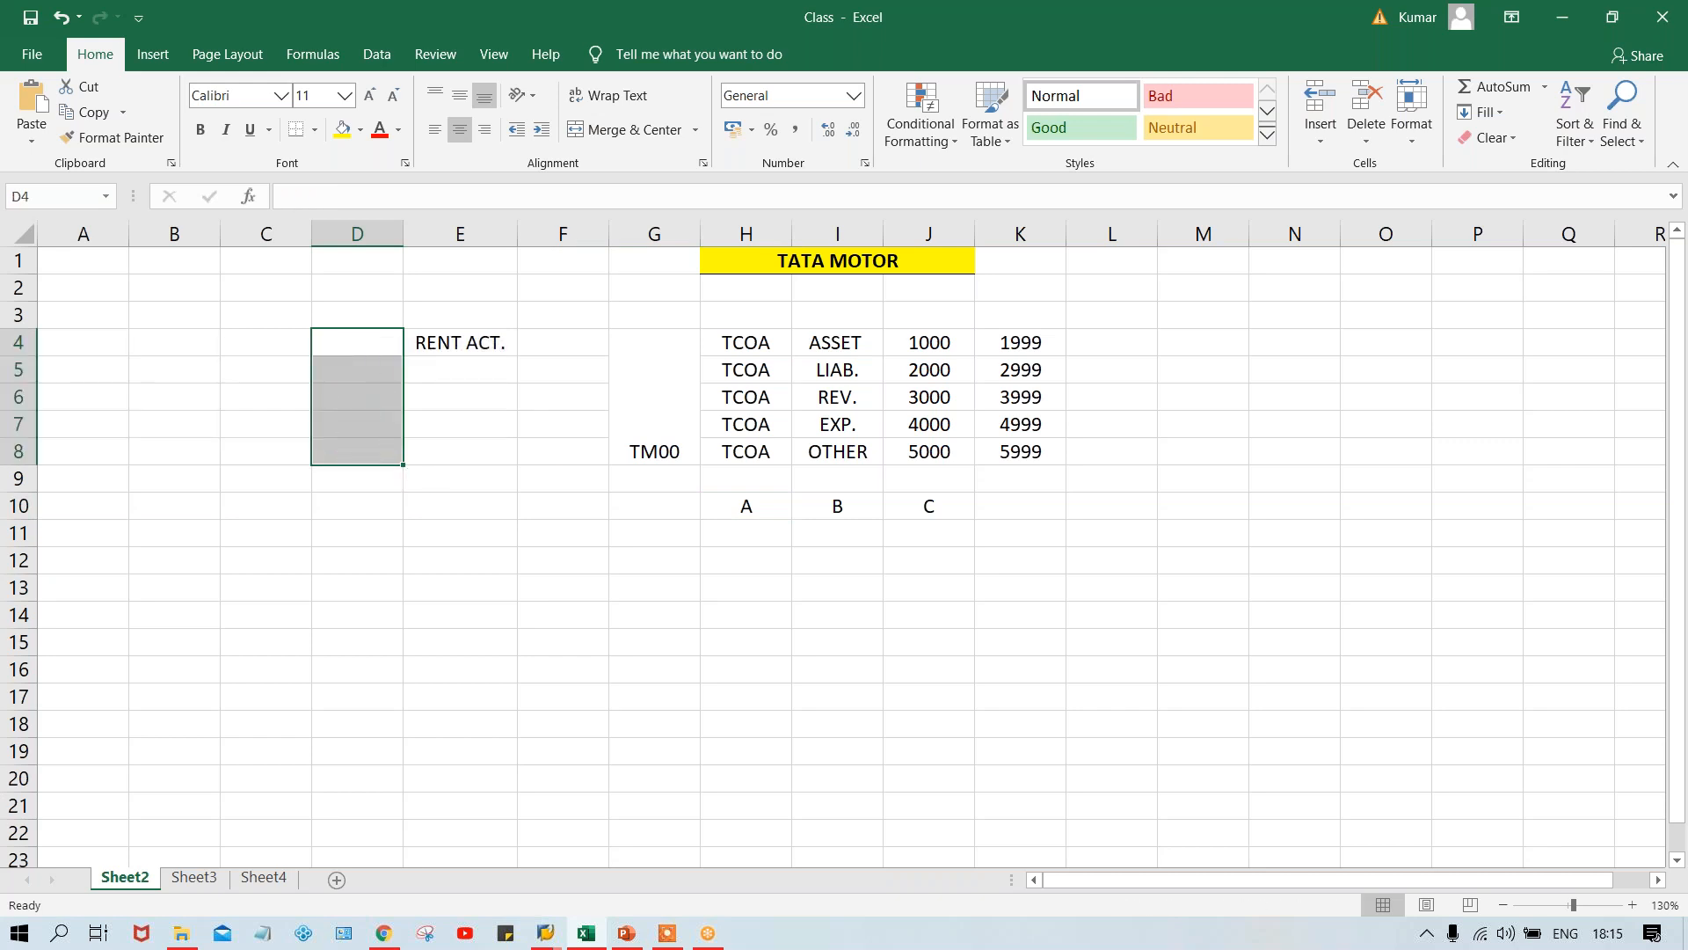
- Enter BANK ACT. in cell E5, below the RENT ACT. entry
click(475, 370)
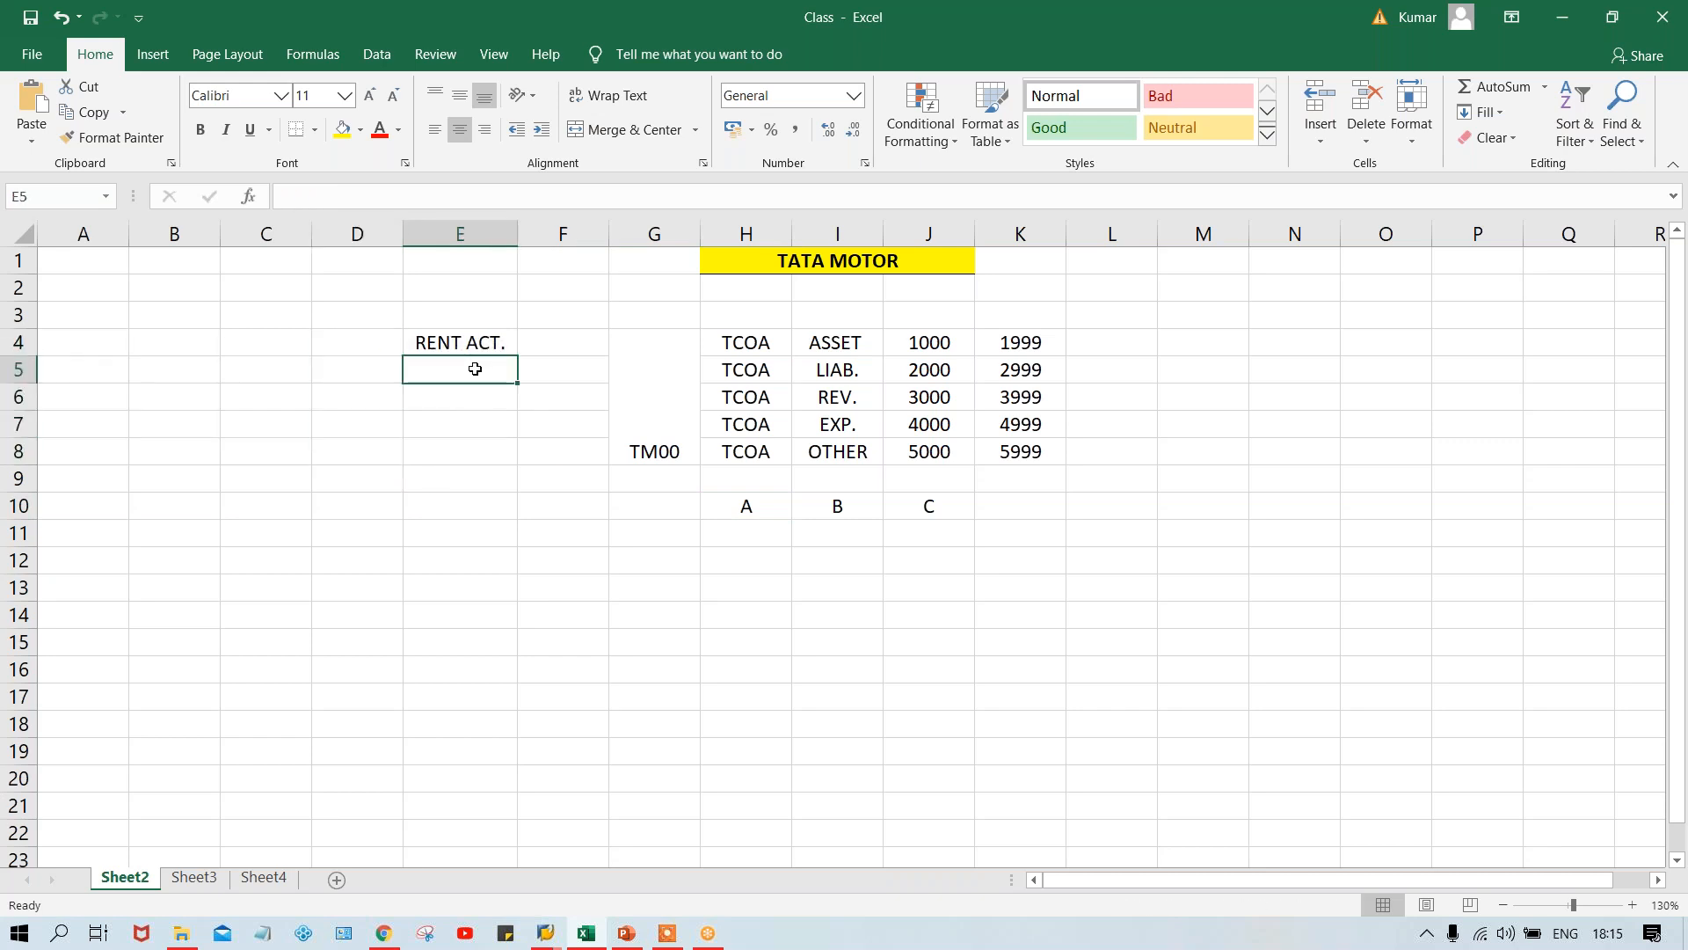
text(A)
key(BackSpace)
text(BANK A)
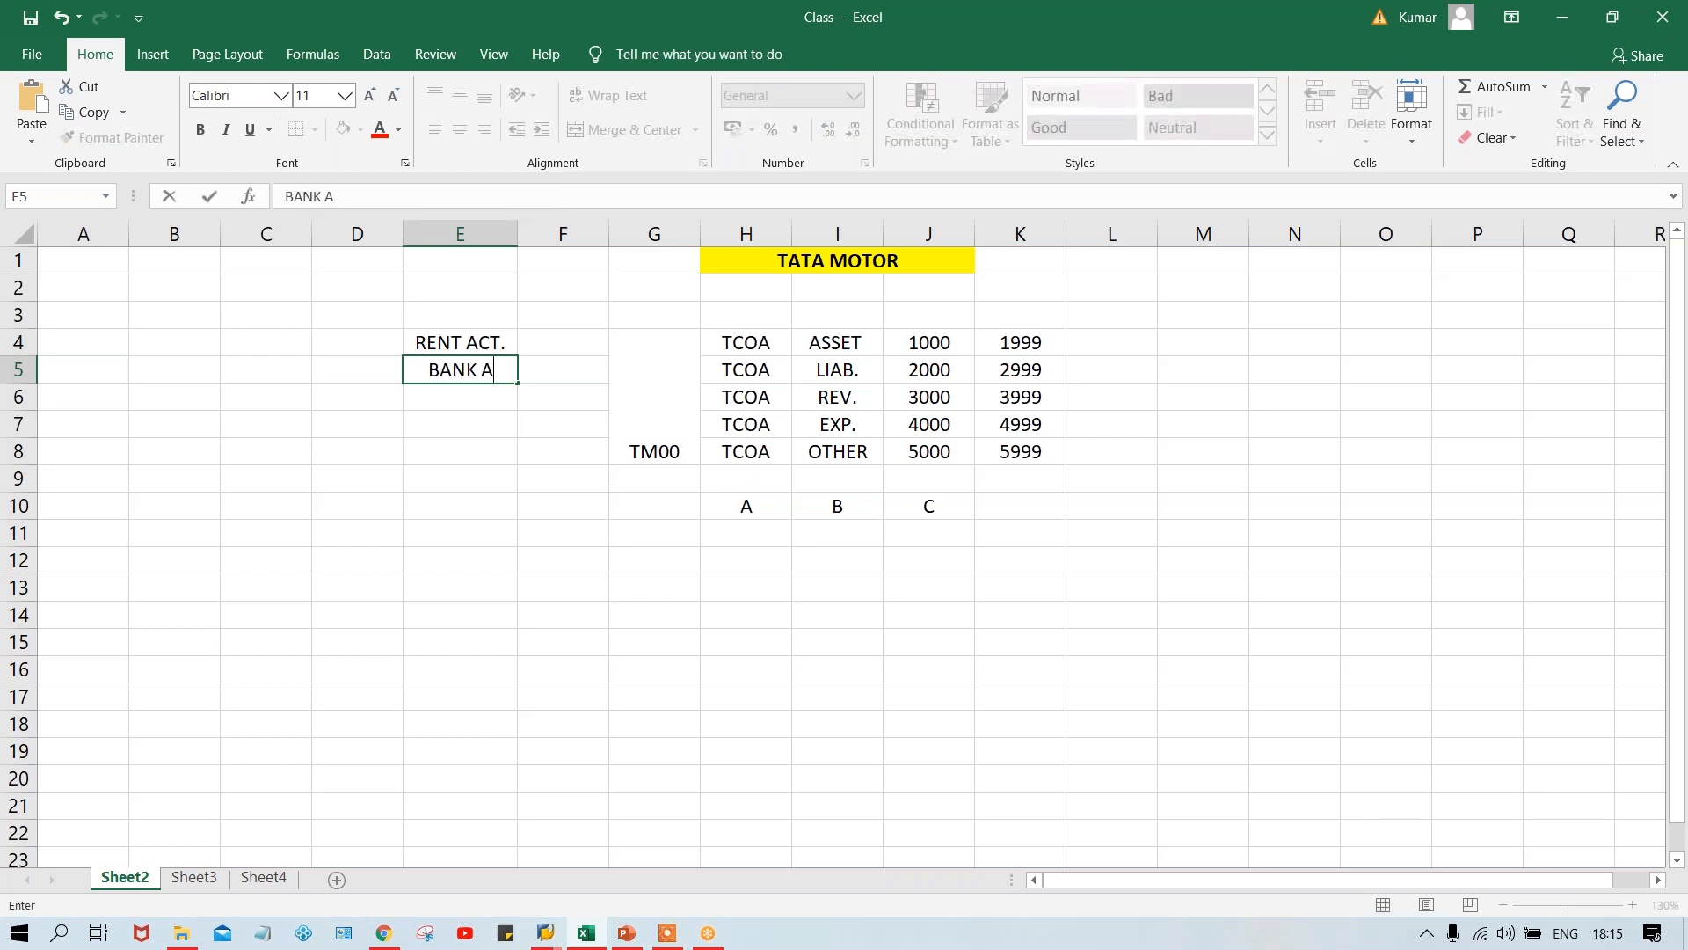
text(CT.)
- Mark the rent account as DR. in F4 and the bank account as CR. in F5
click(561, 335)
text(D)
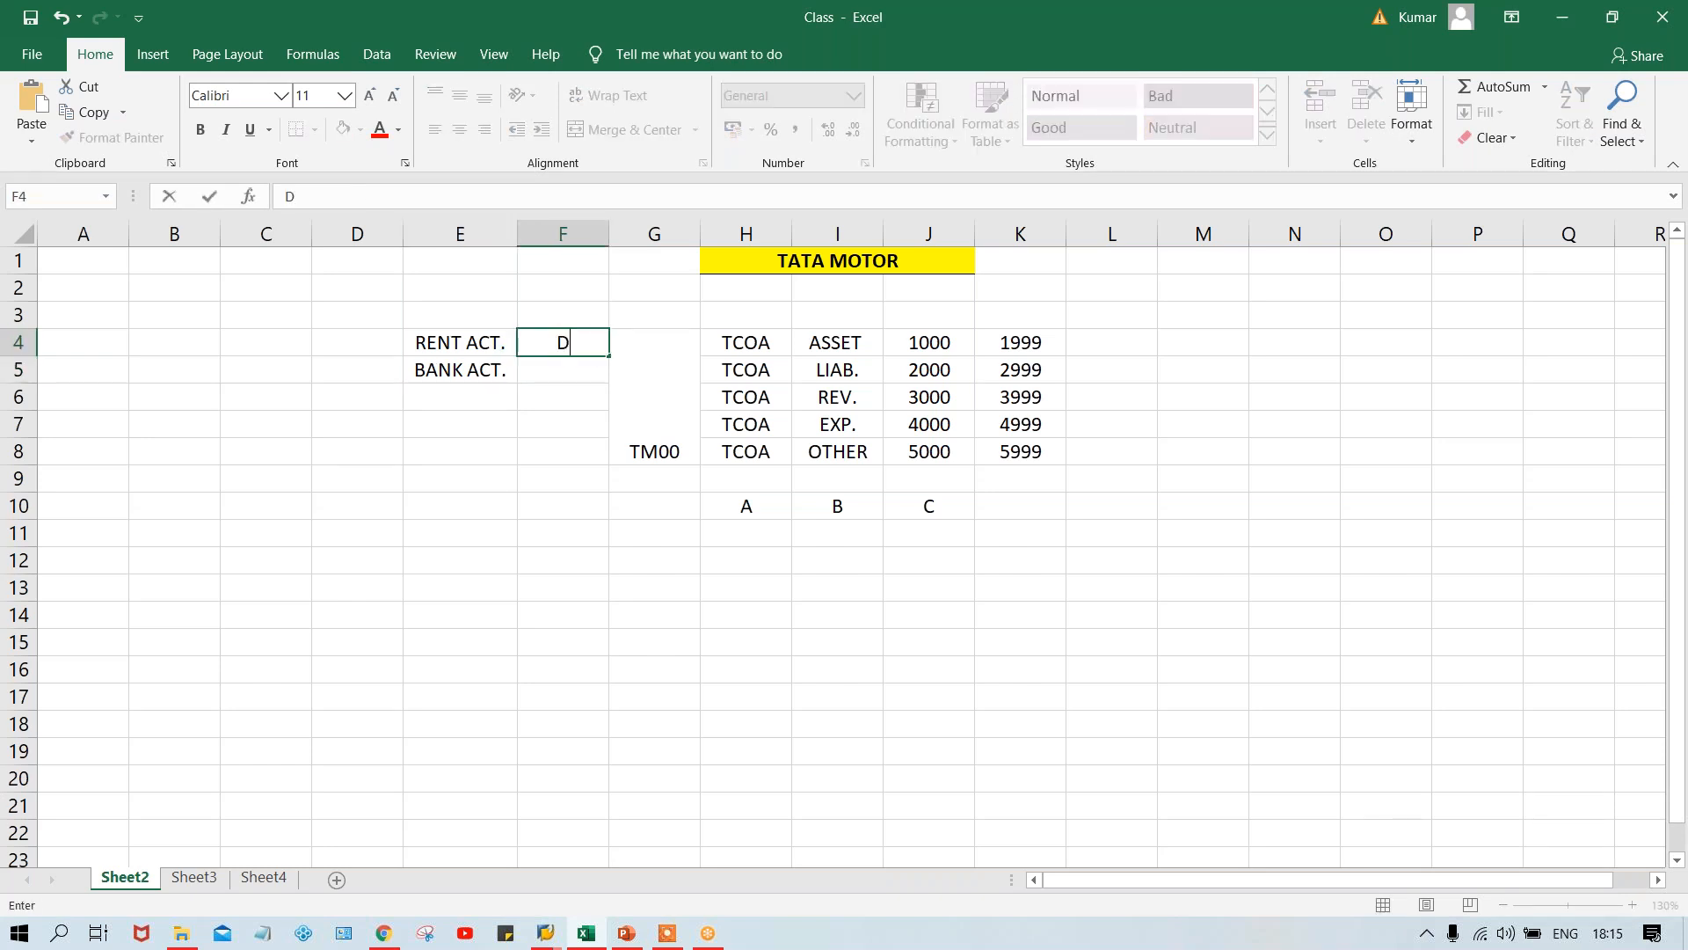
text(R.)
key(Return)
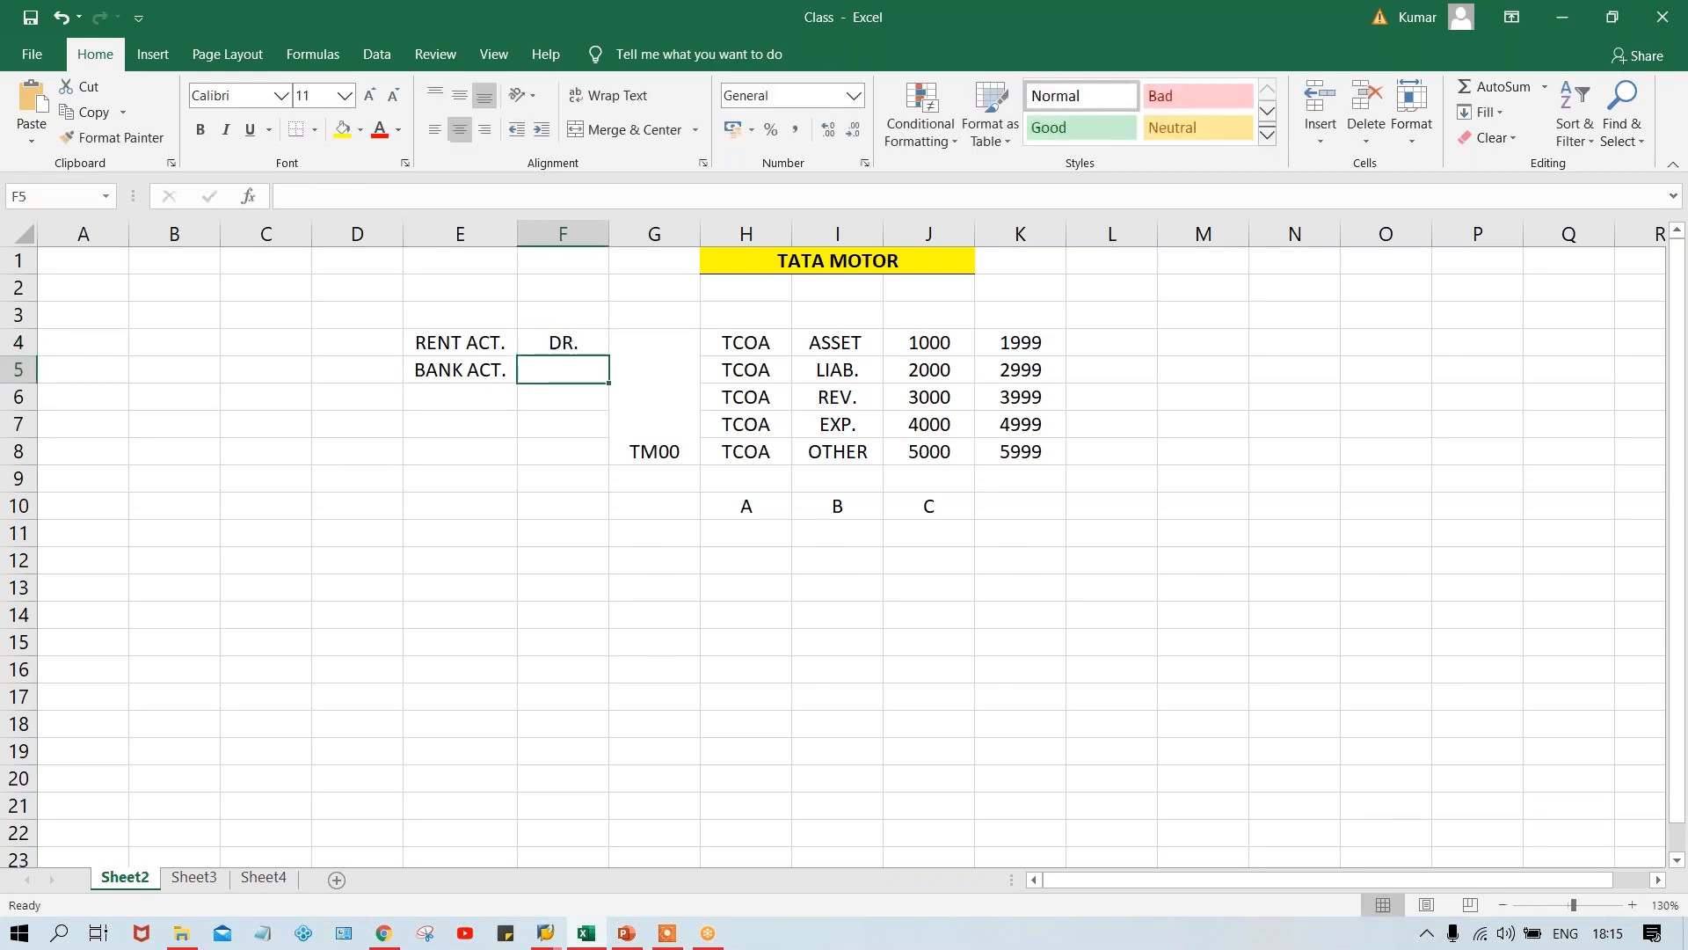
text(CR.)
key(Return)
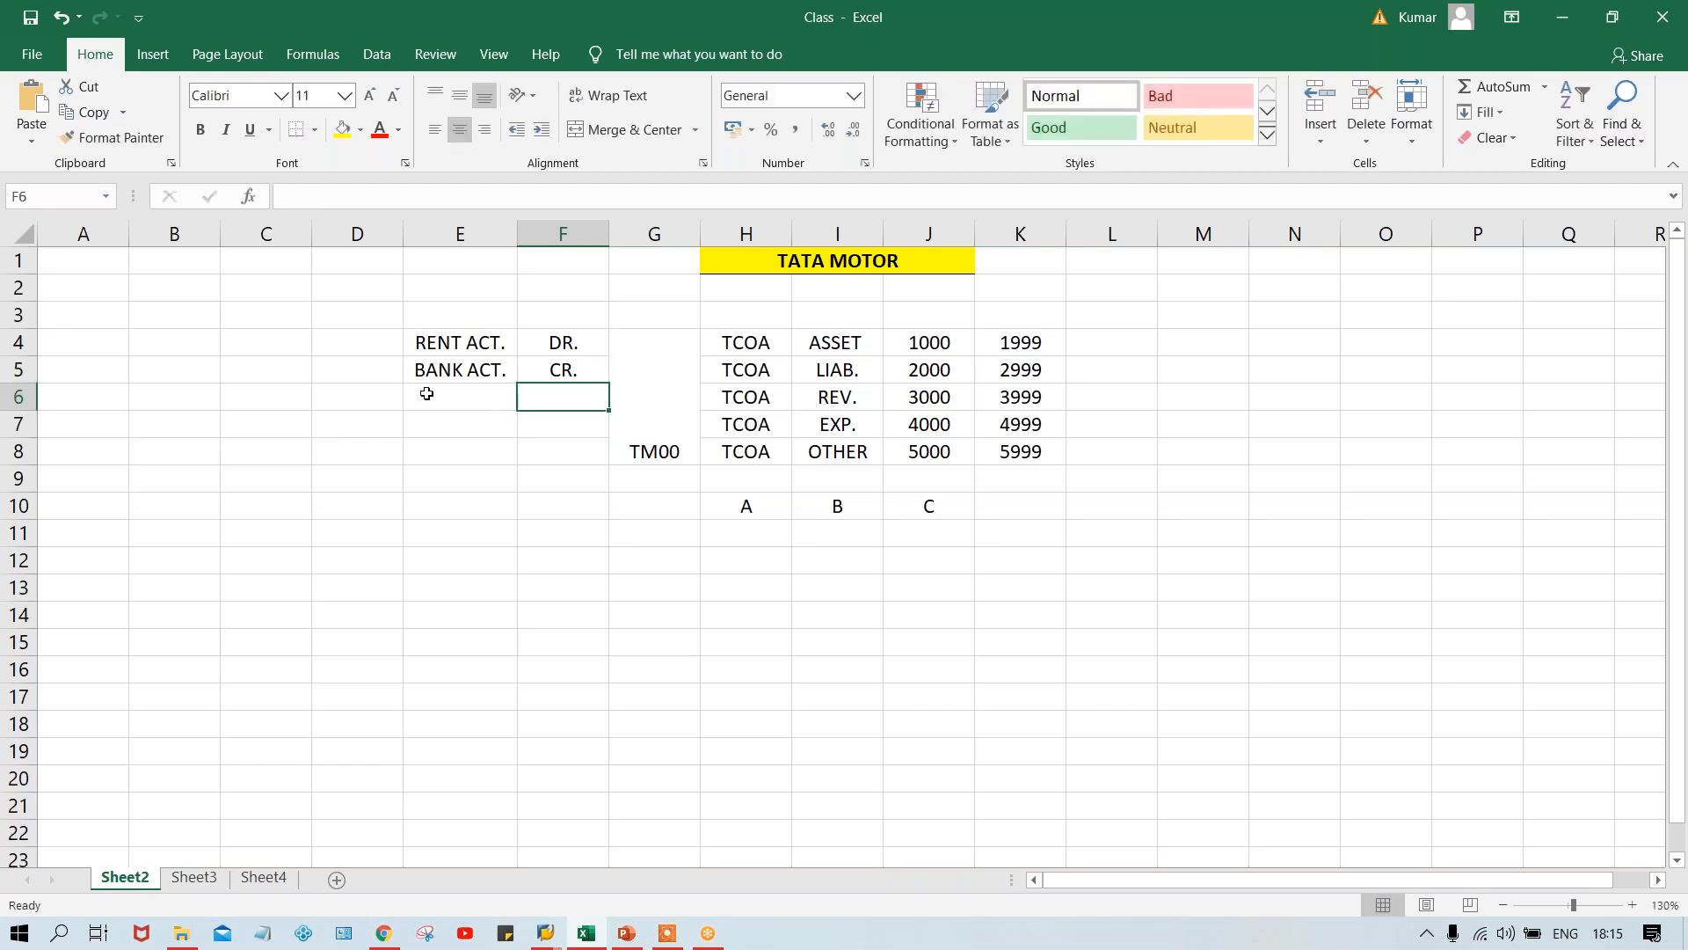
- Label both the rent and bank account rows as GL in cells D4 and D5
click(445, 343)
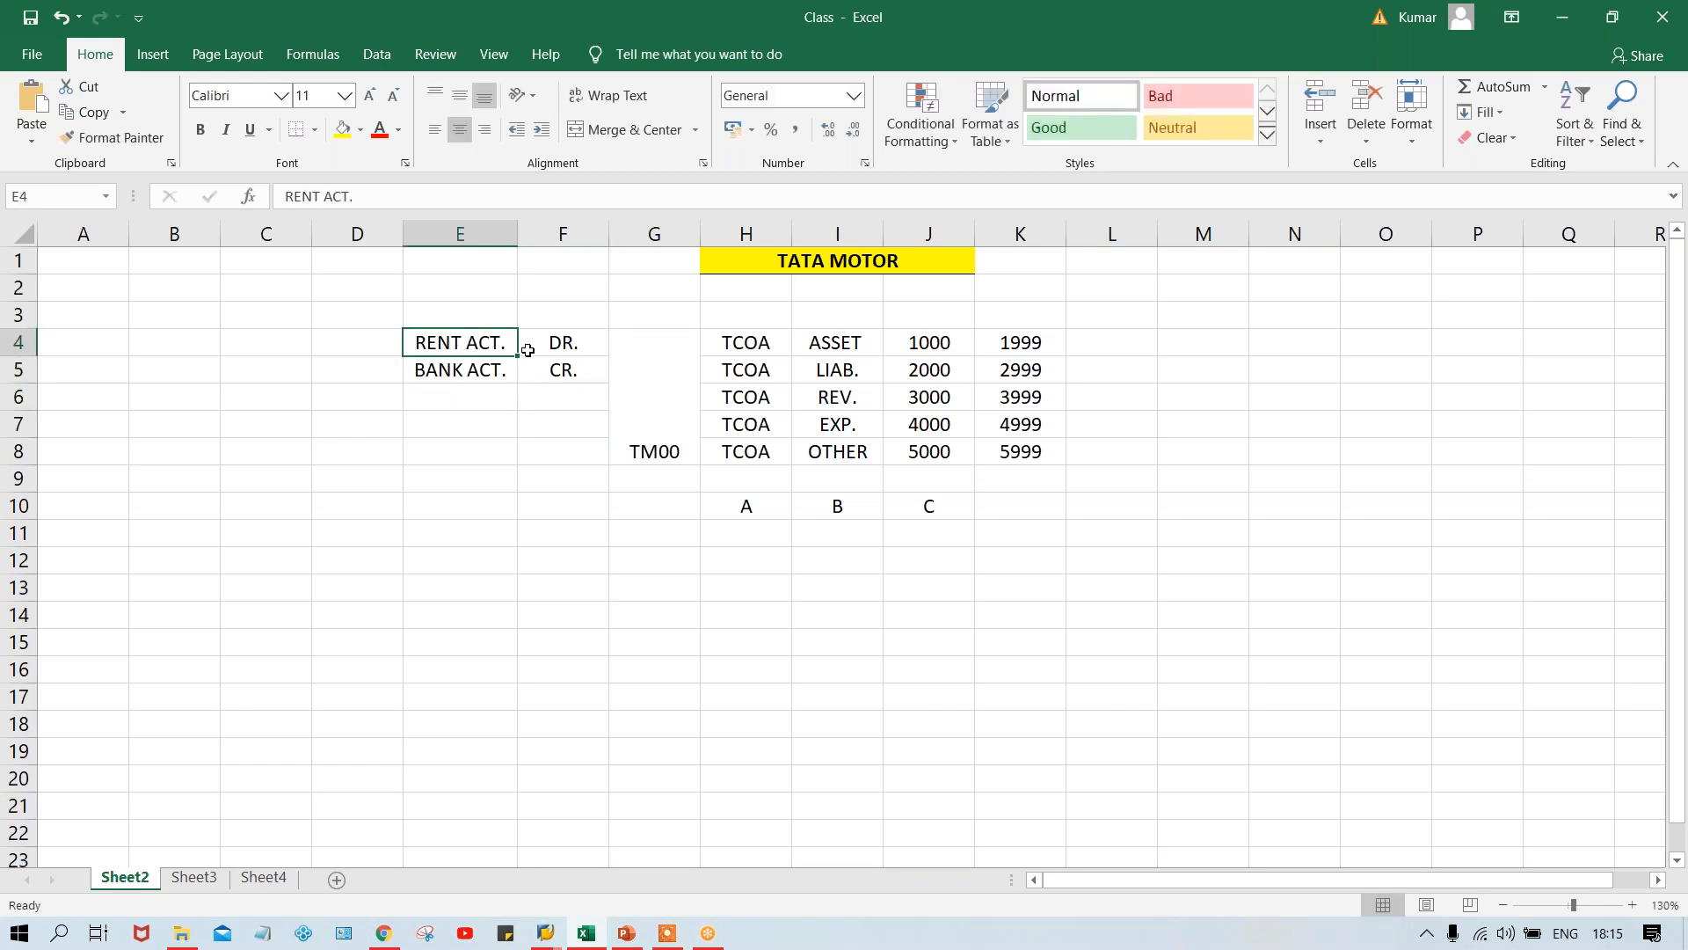
click(459, 369)
click(350, 344)
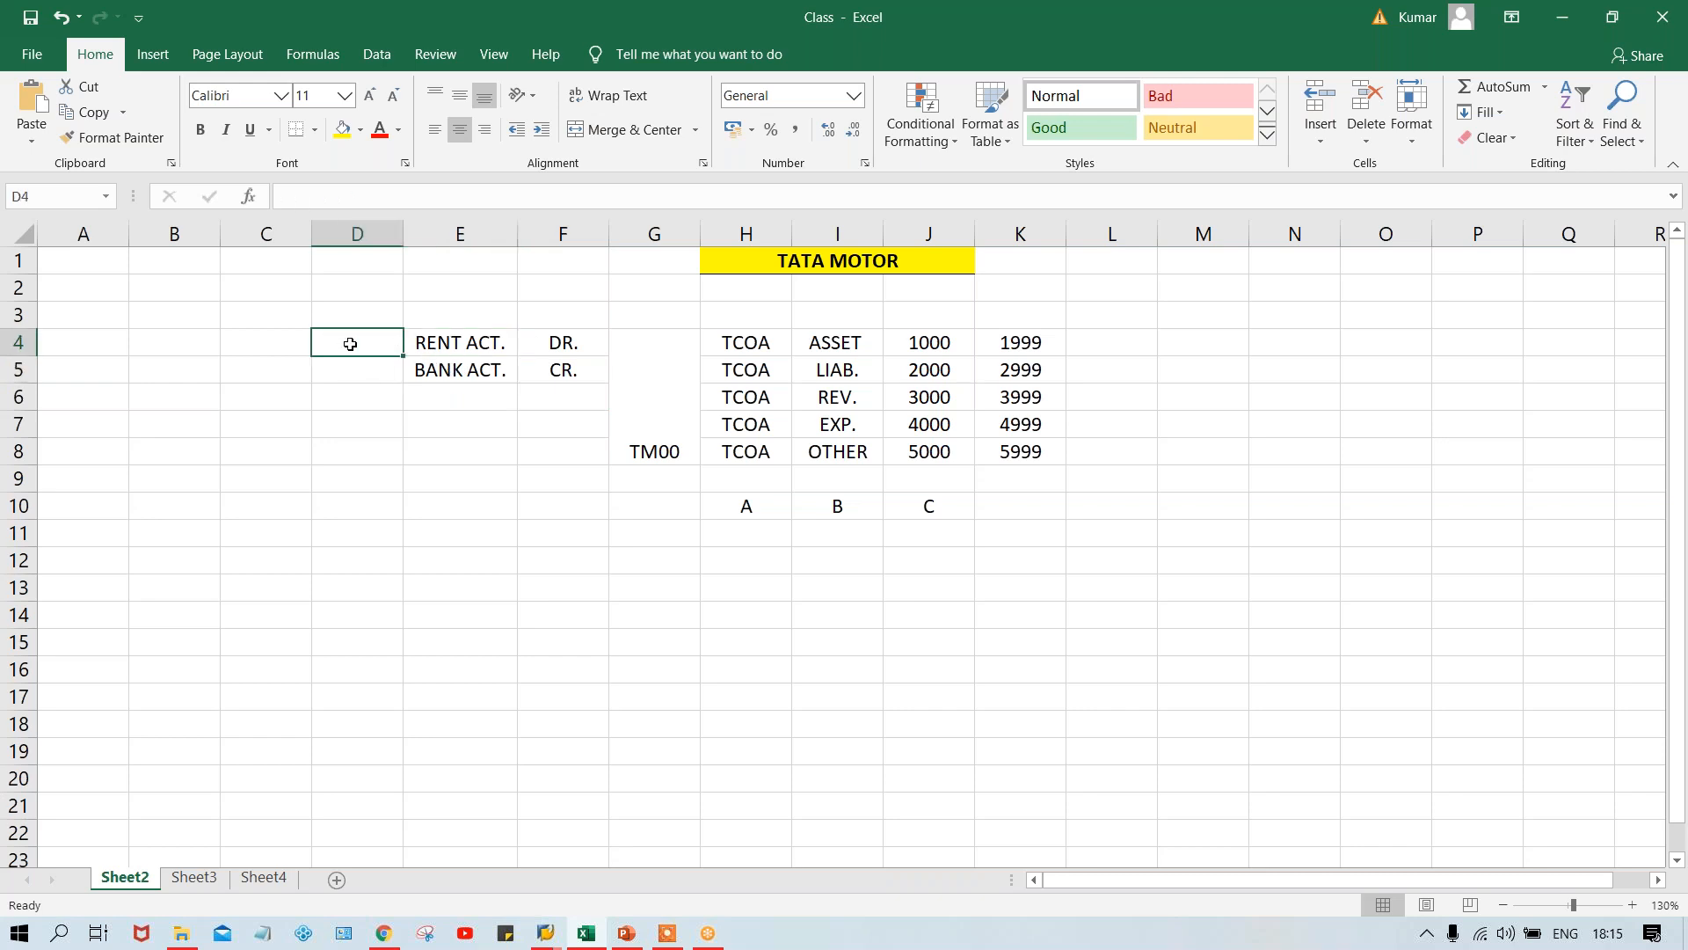
text(G)
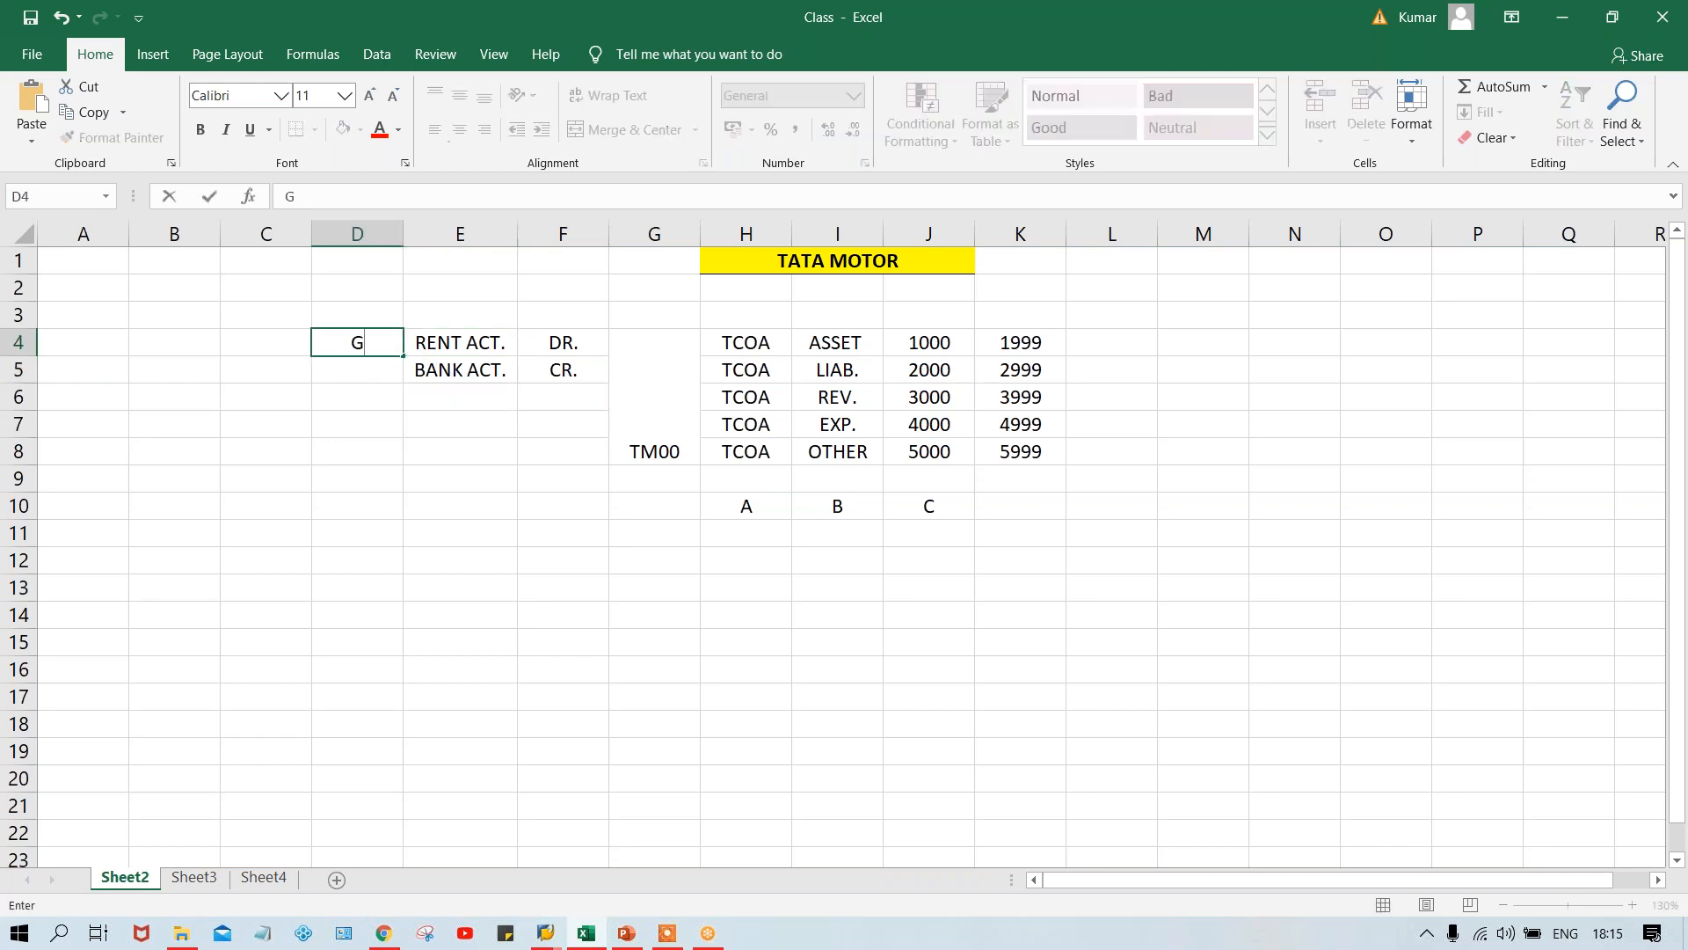
text(L)
key(Return)
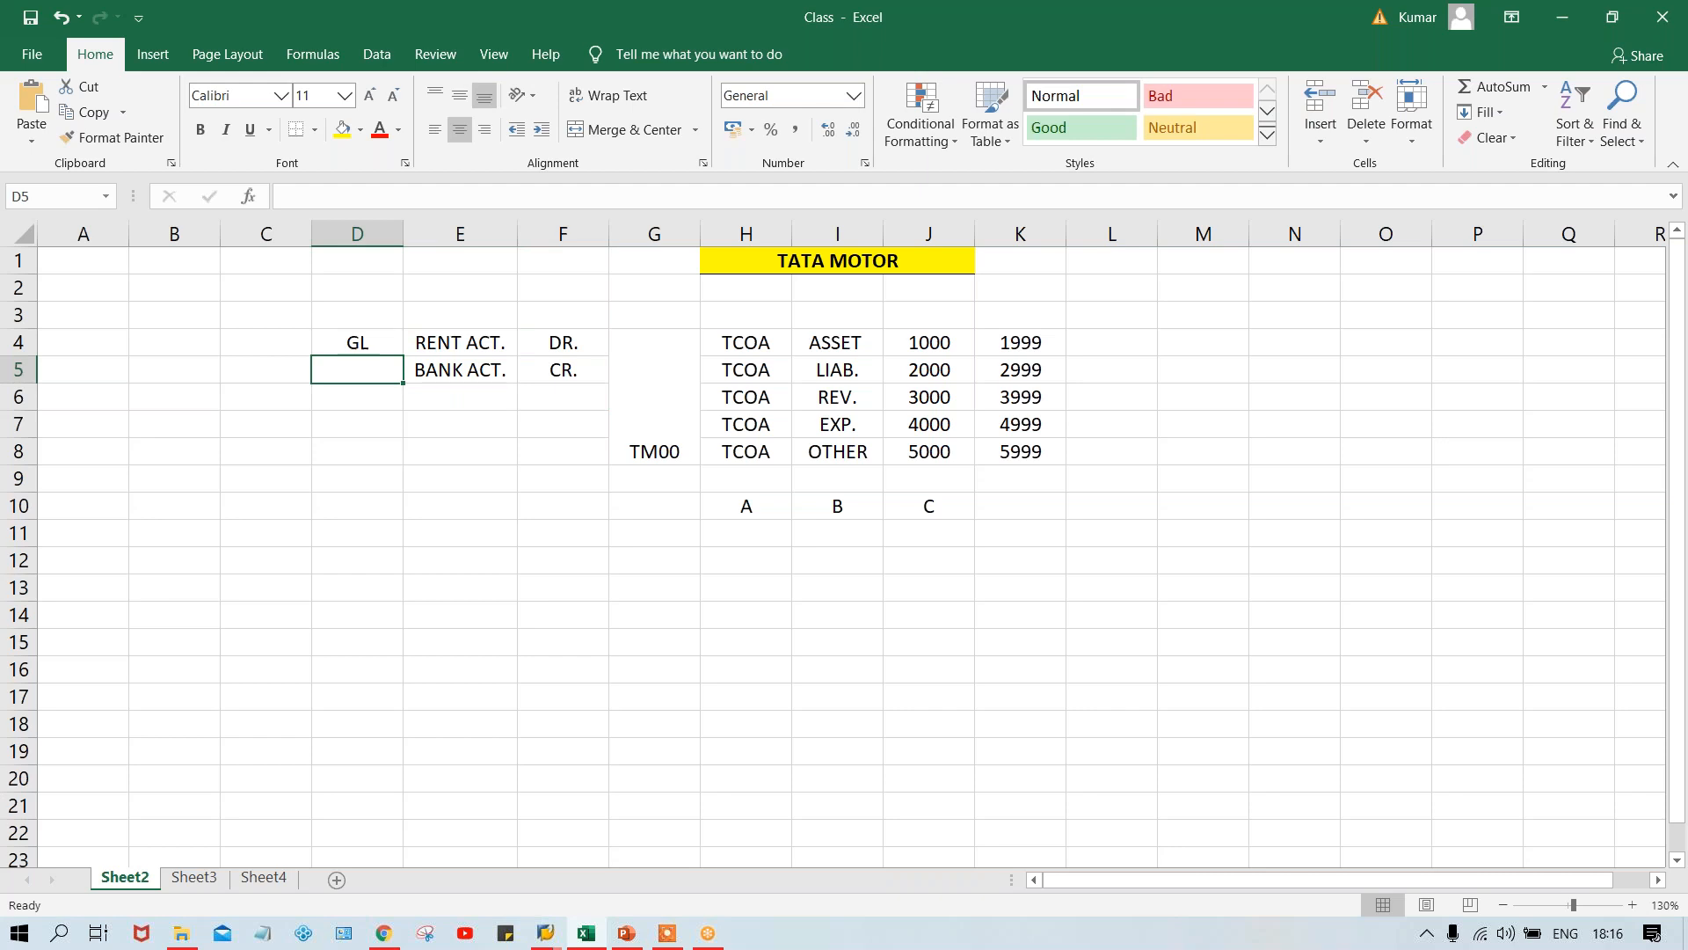
text(GL)
key(Return)
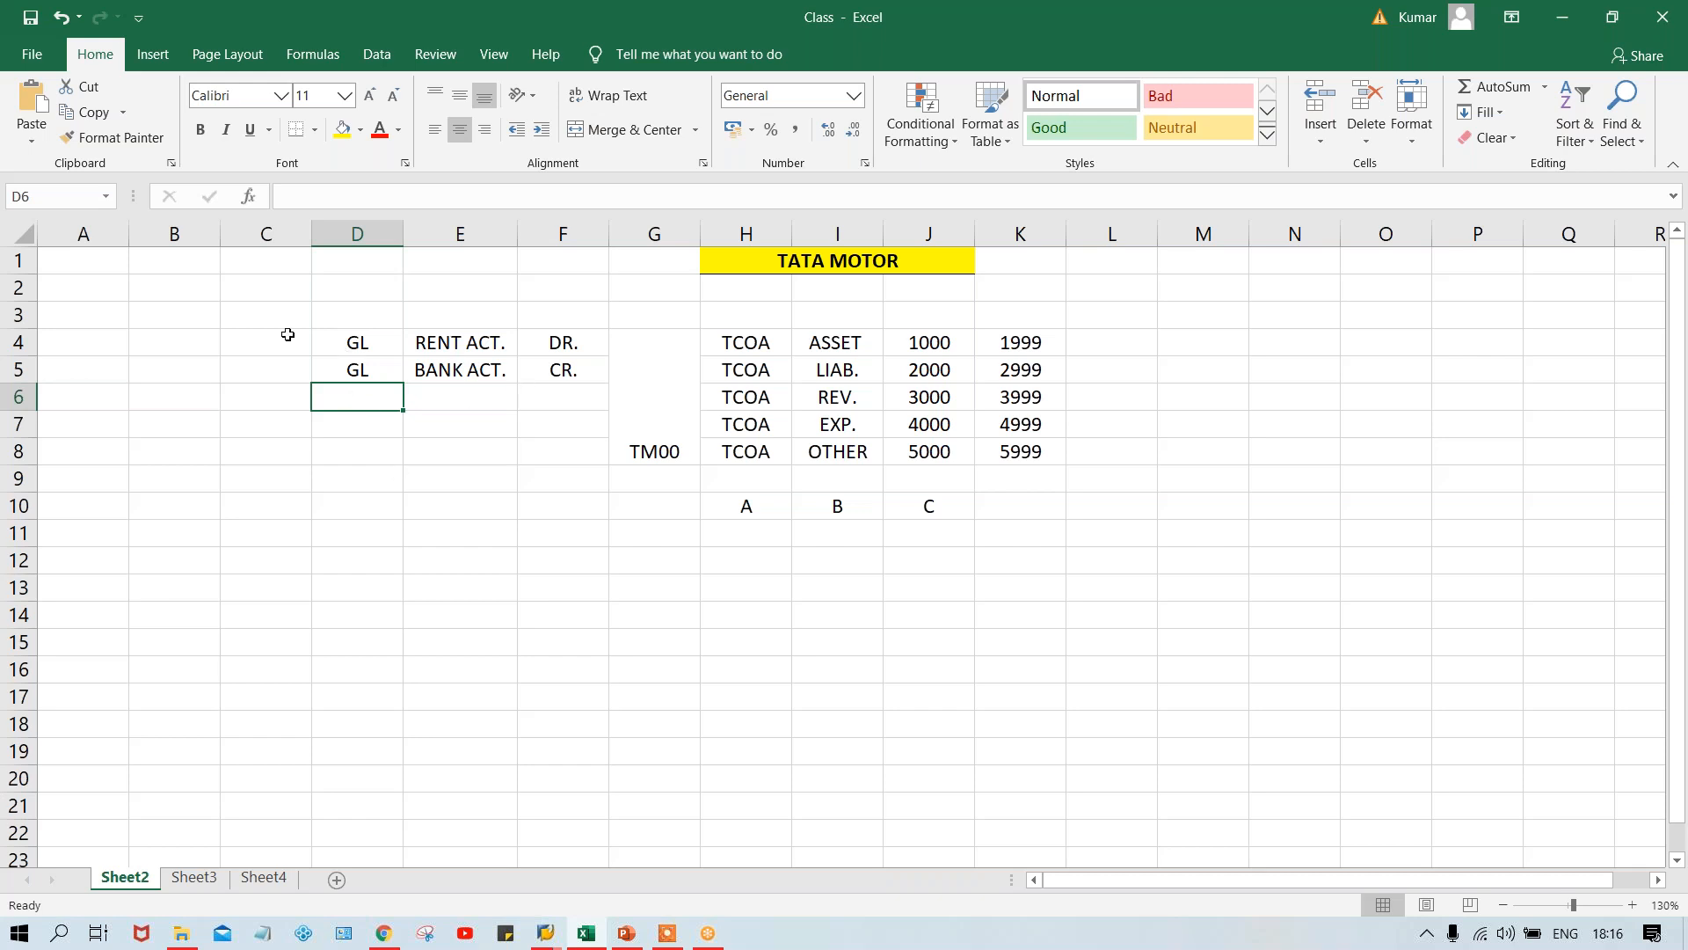
- Review the two GL labels in D4 and D5, and switch to SAP's Create G/L account dialog to view the G/L Account field
click(355, 348)
click(361, 376)
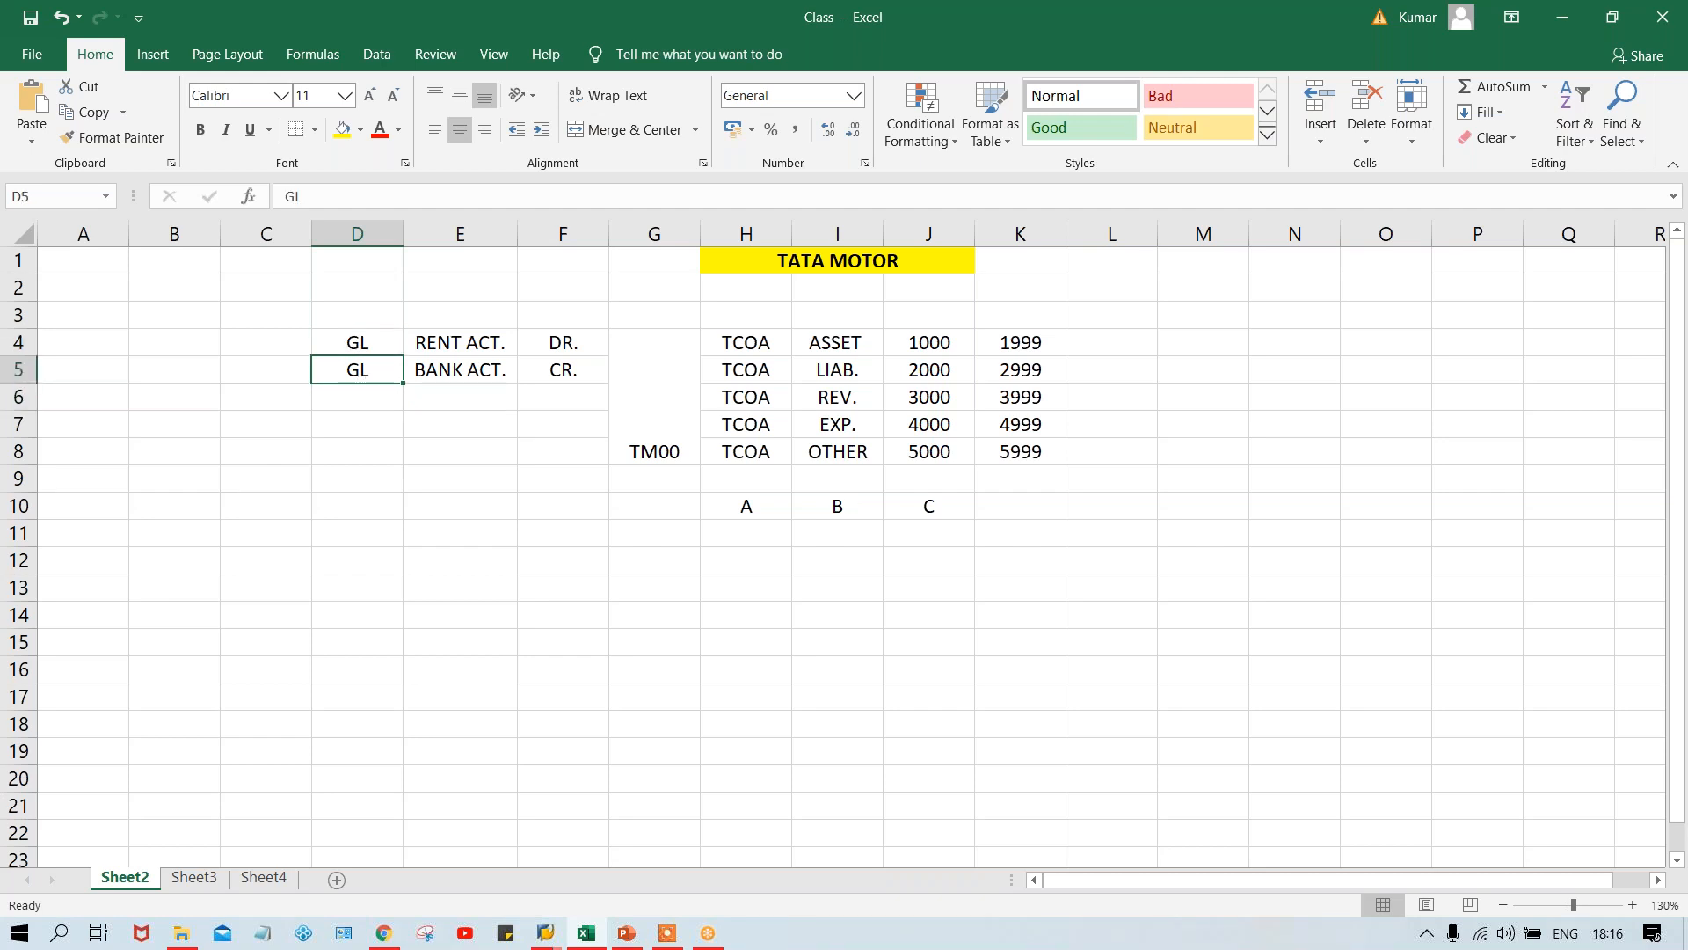
click(381, 347)
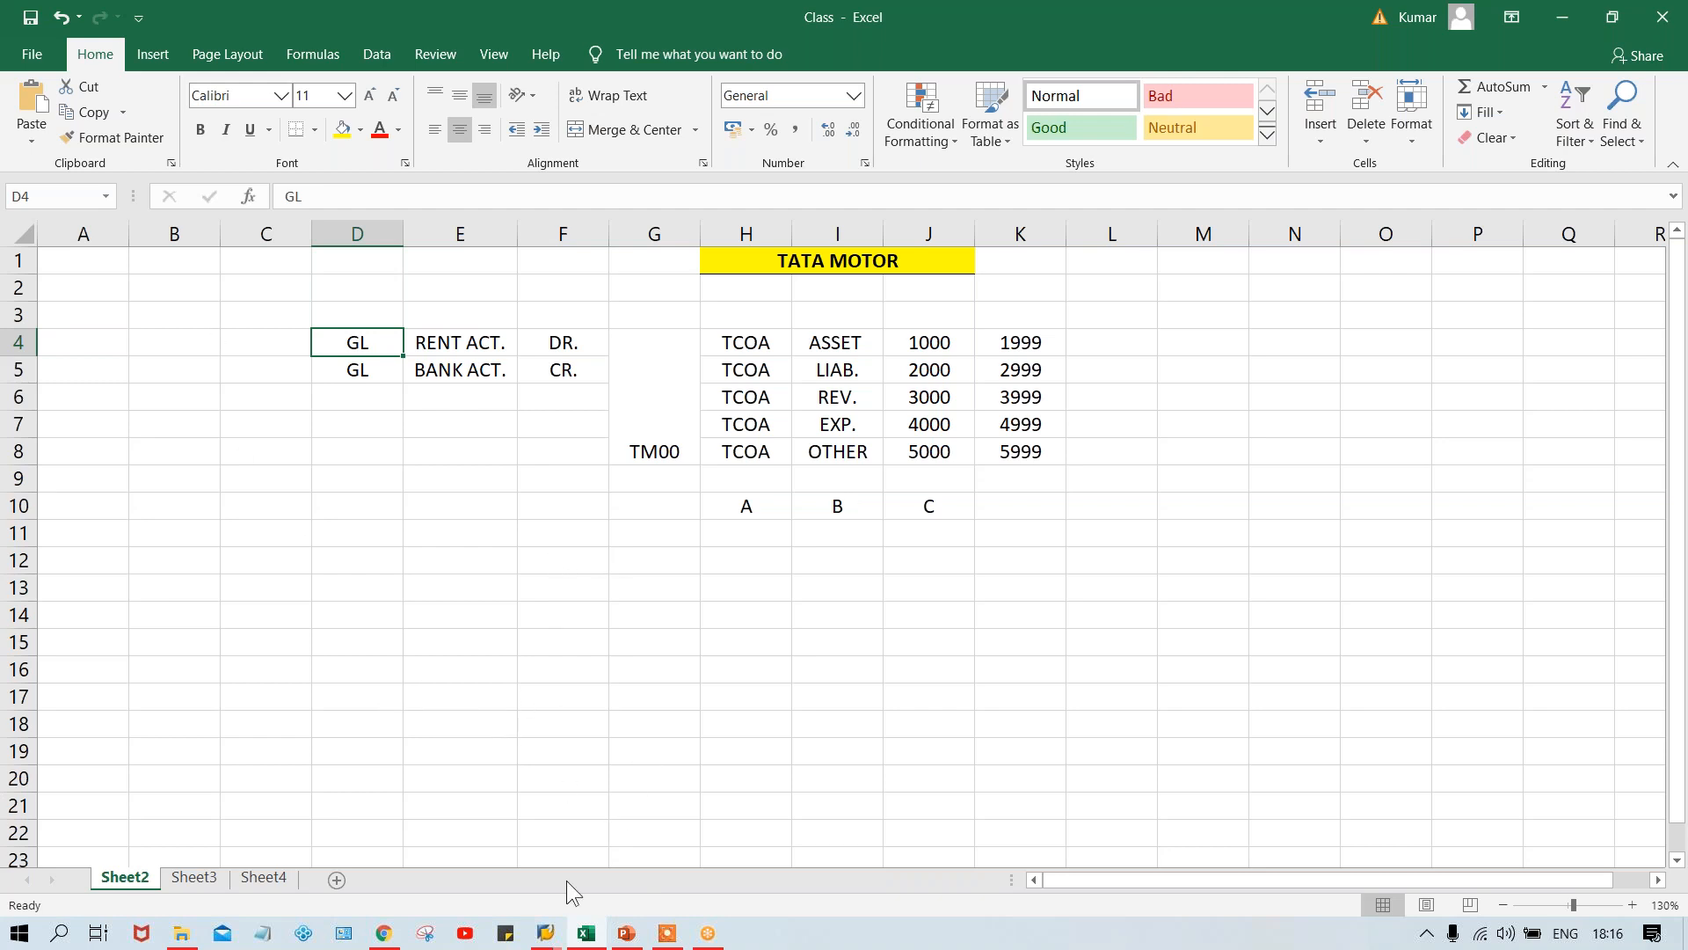
click(551, 934)
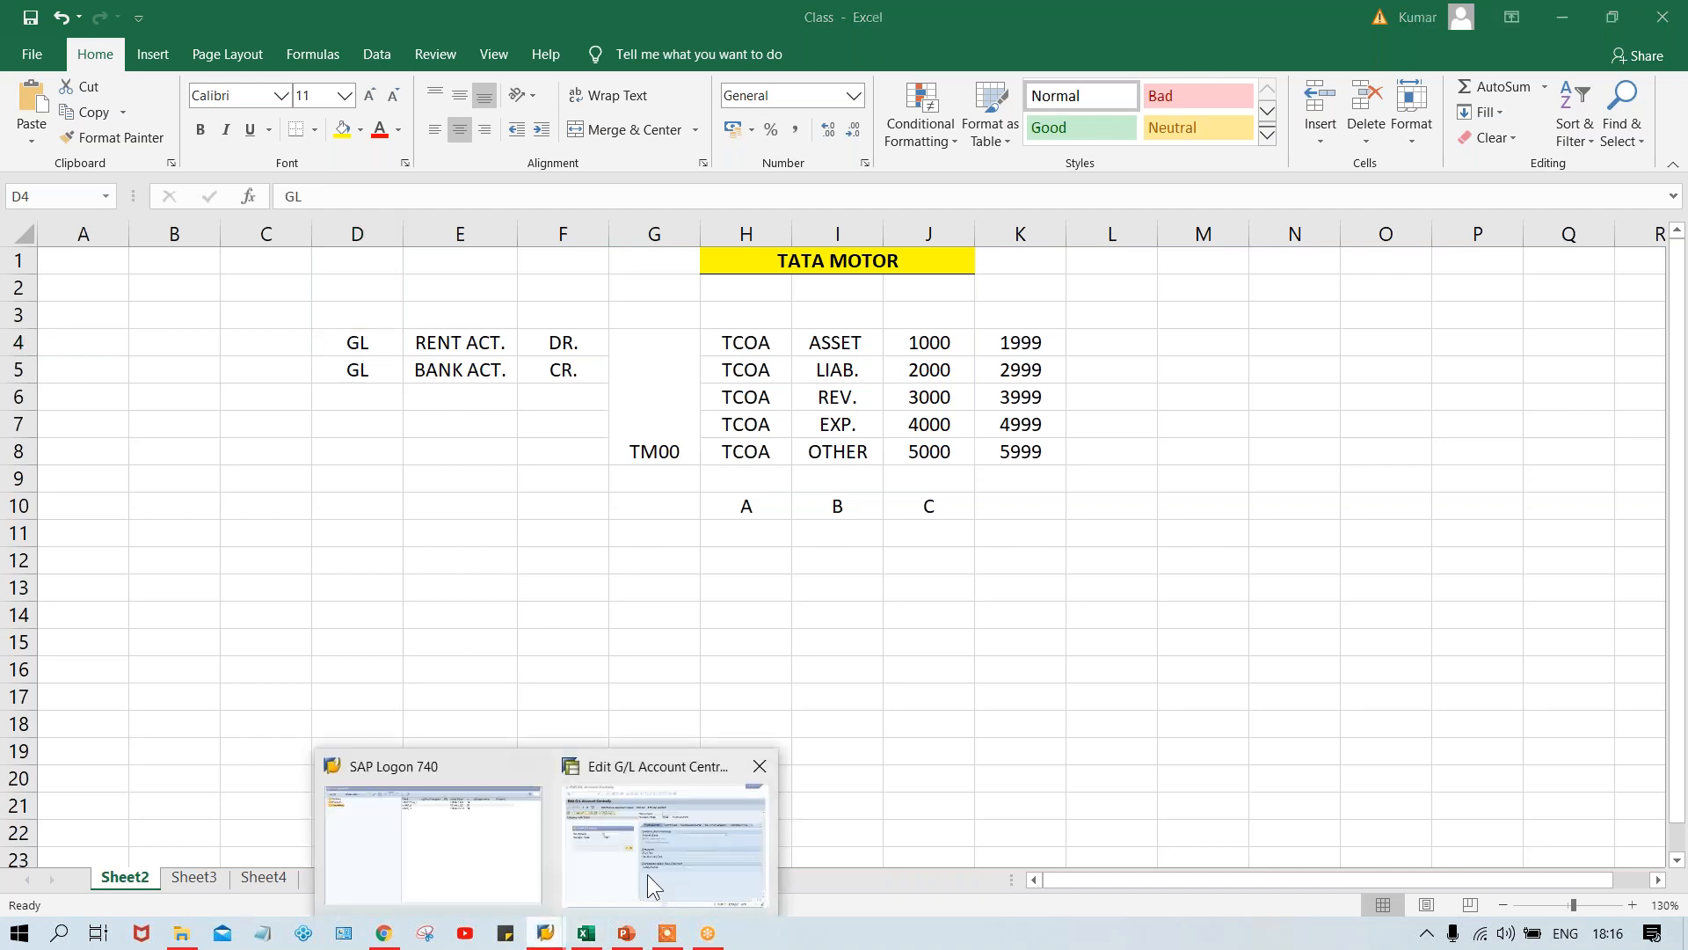
click(647, 874)
click(489, 370)
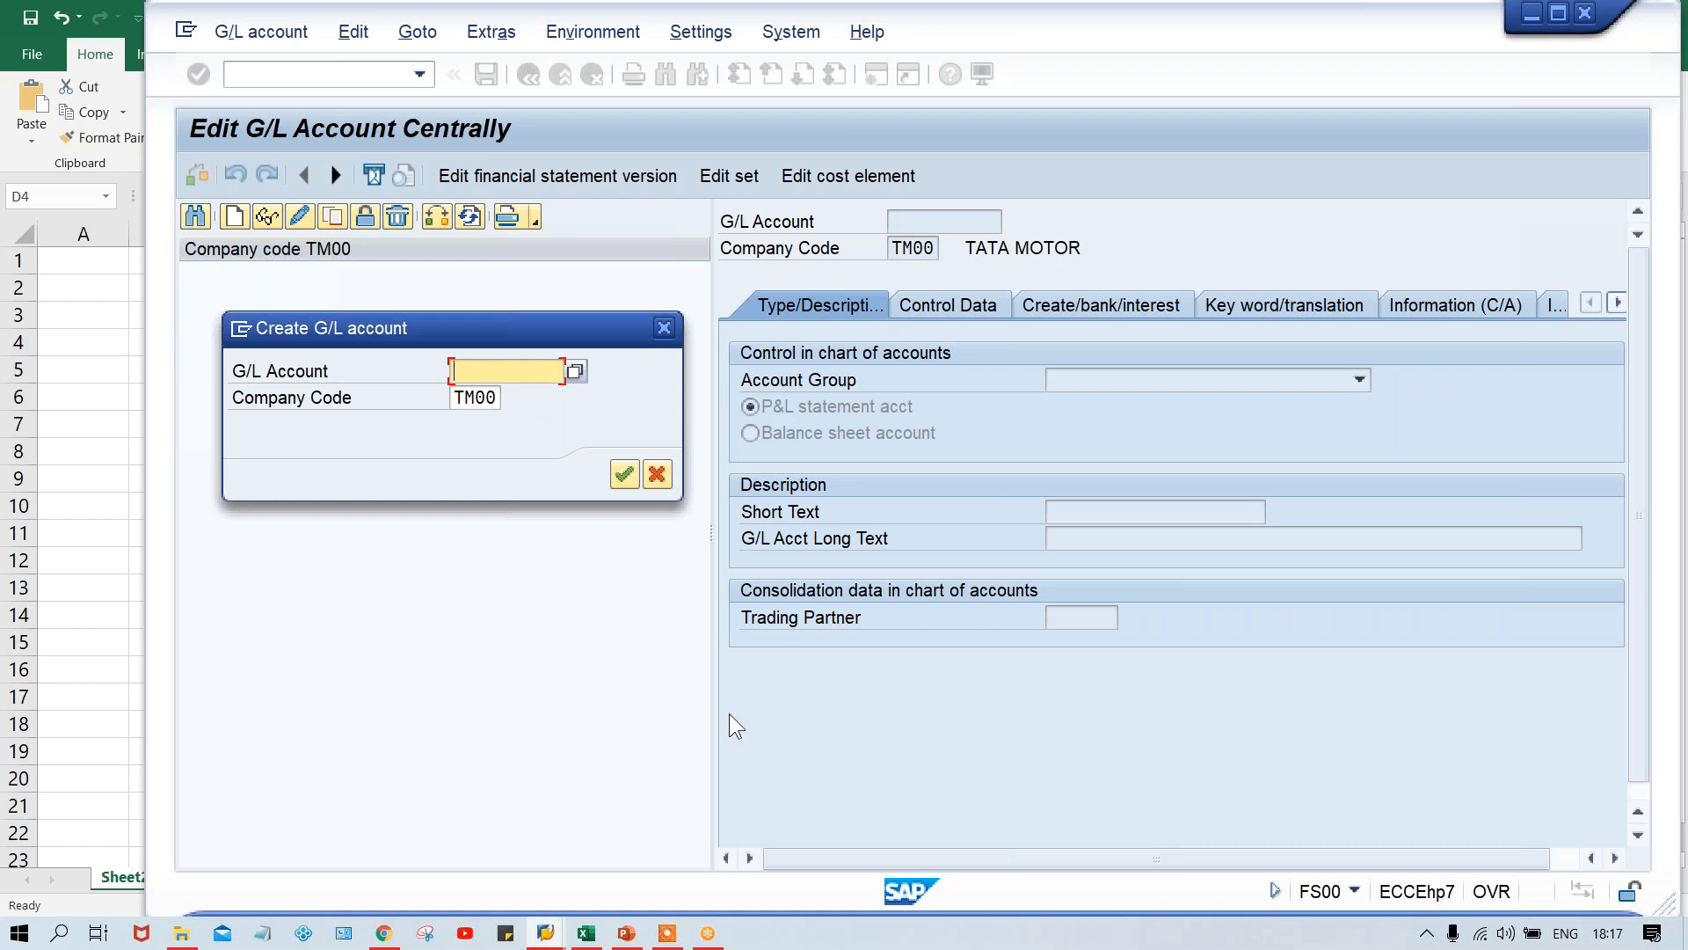
- Switch to the Excel workbook and examine the TCOA account groups and the number range assigned to the EXP. group
click(586, 934)
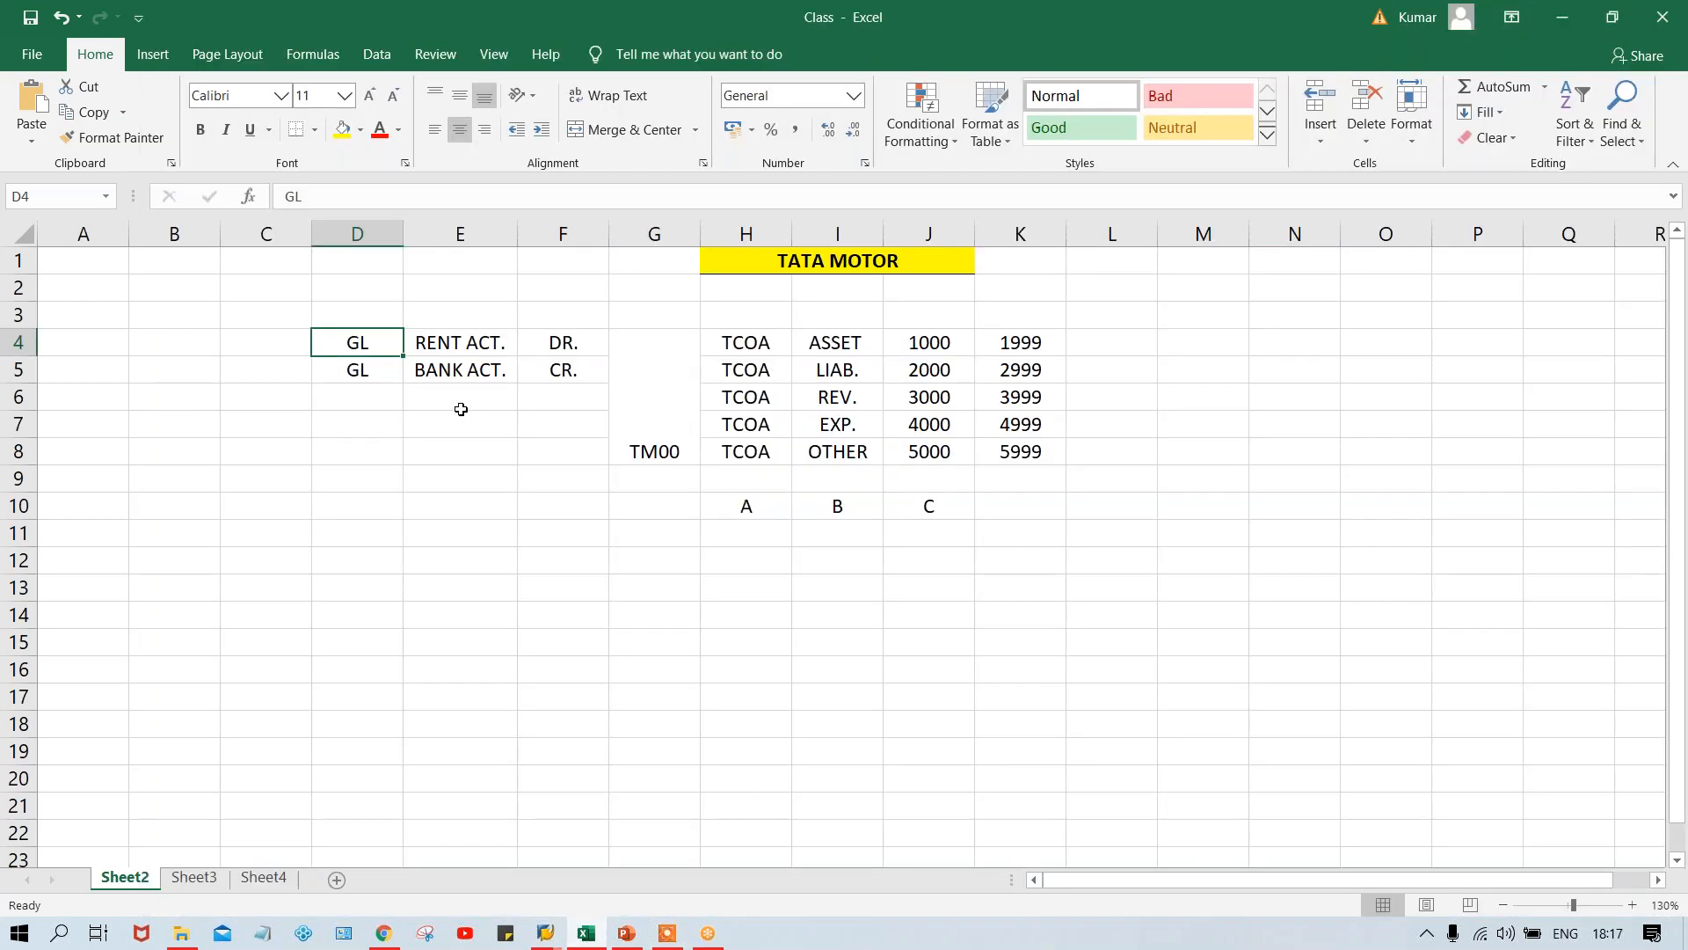
click(825, 355)
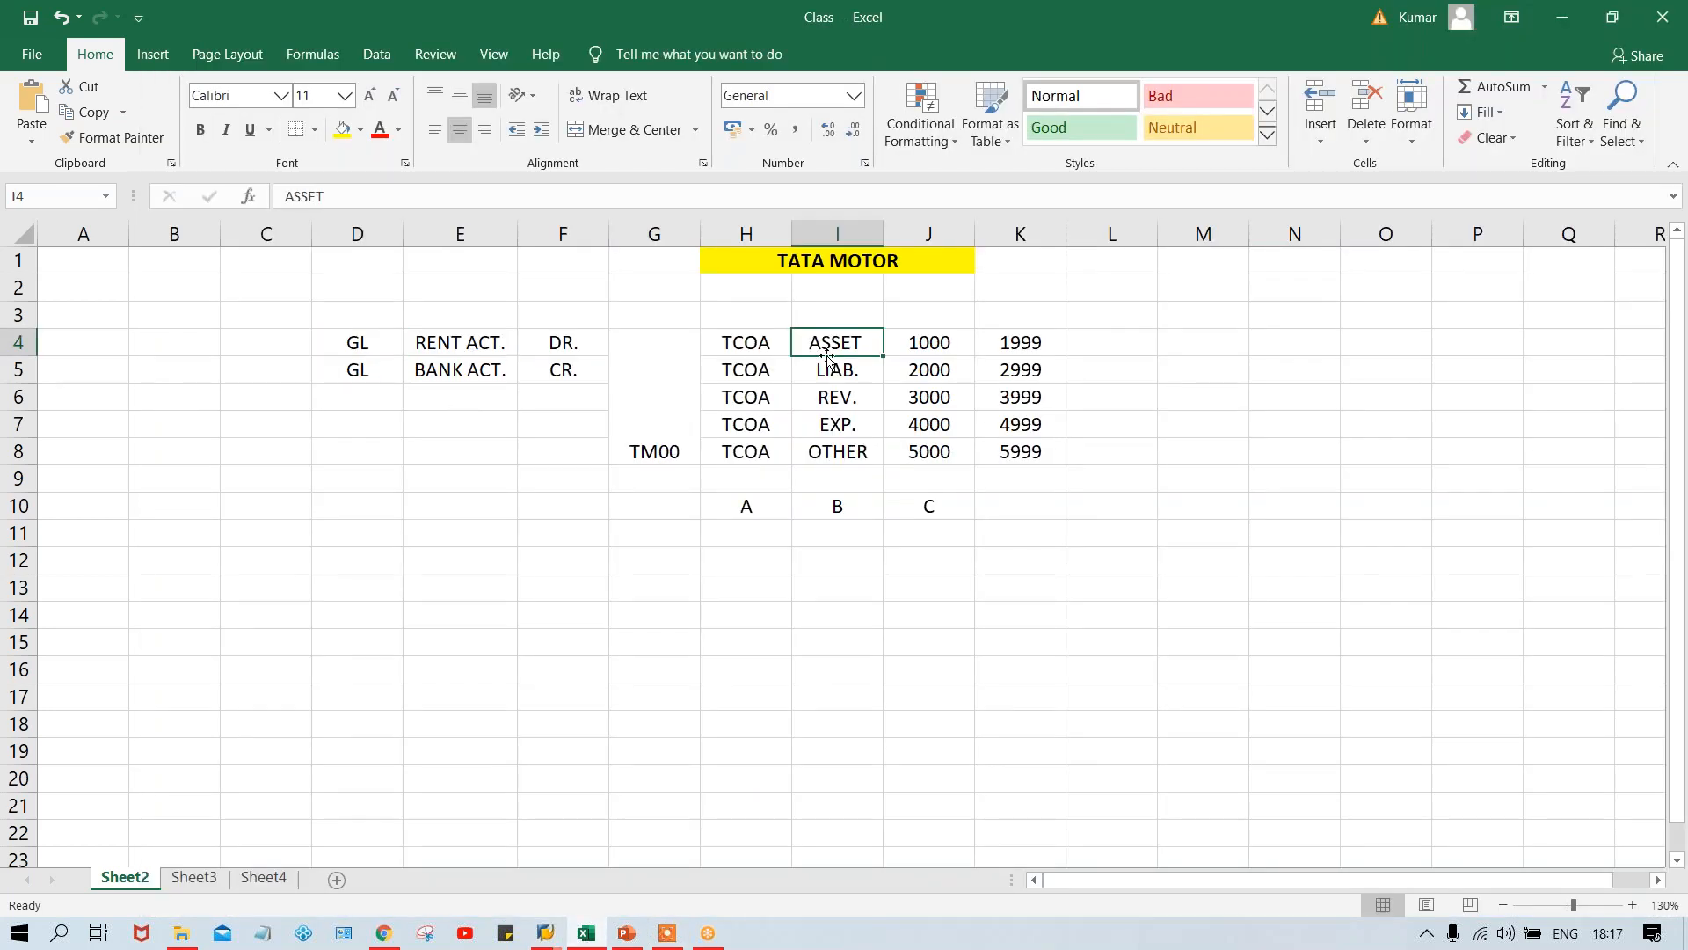
click(833, 369)
click(841, 396)
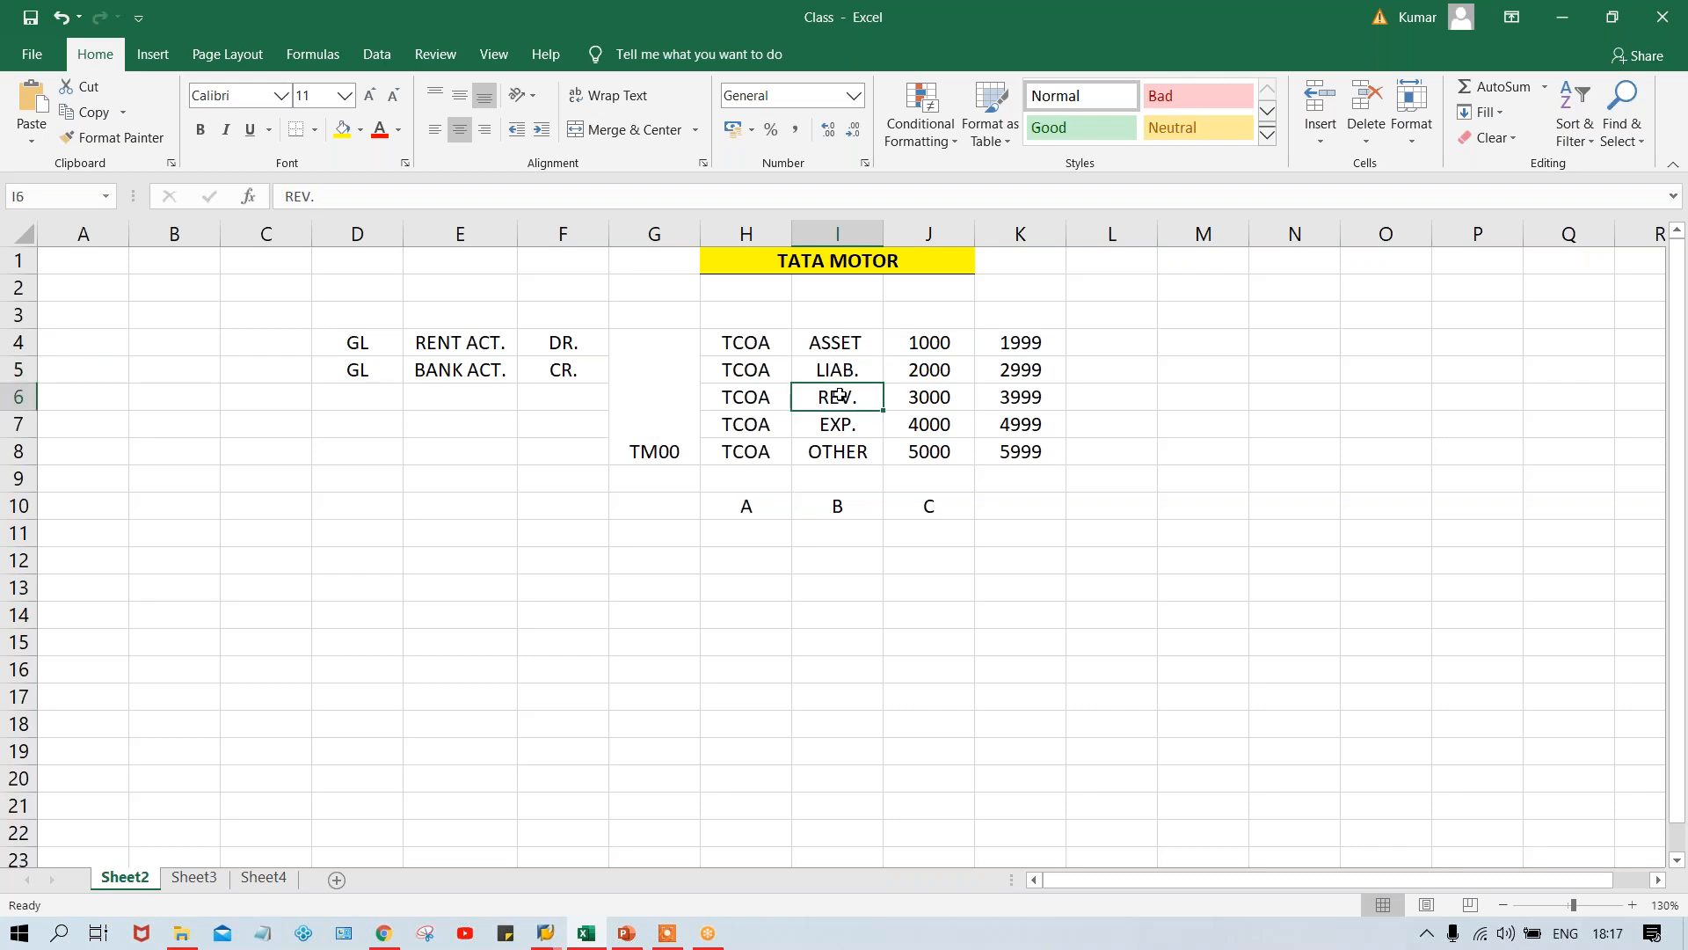
click(852, 433)
click(861, 464)
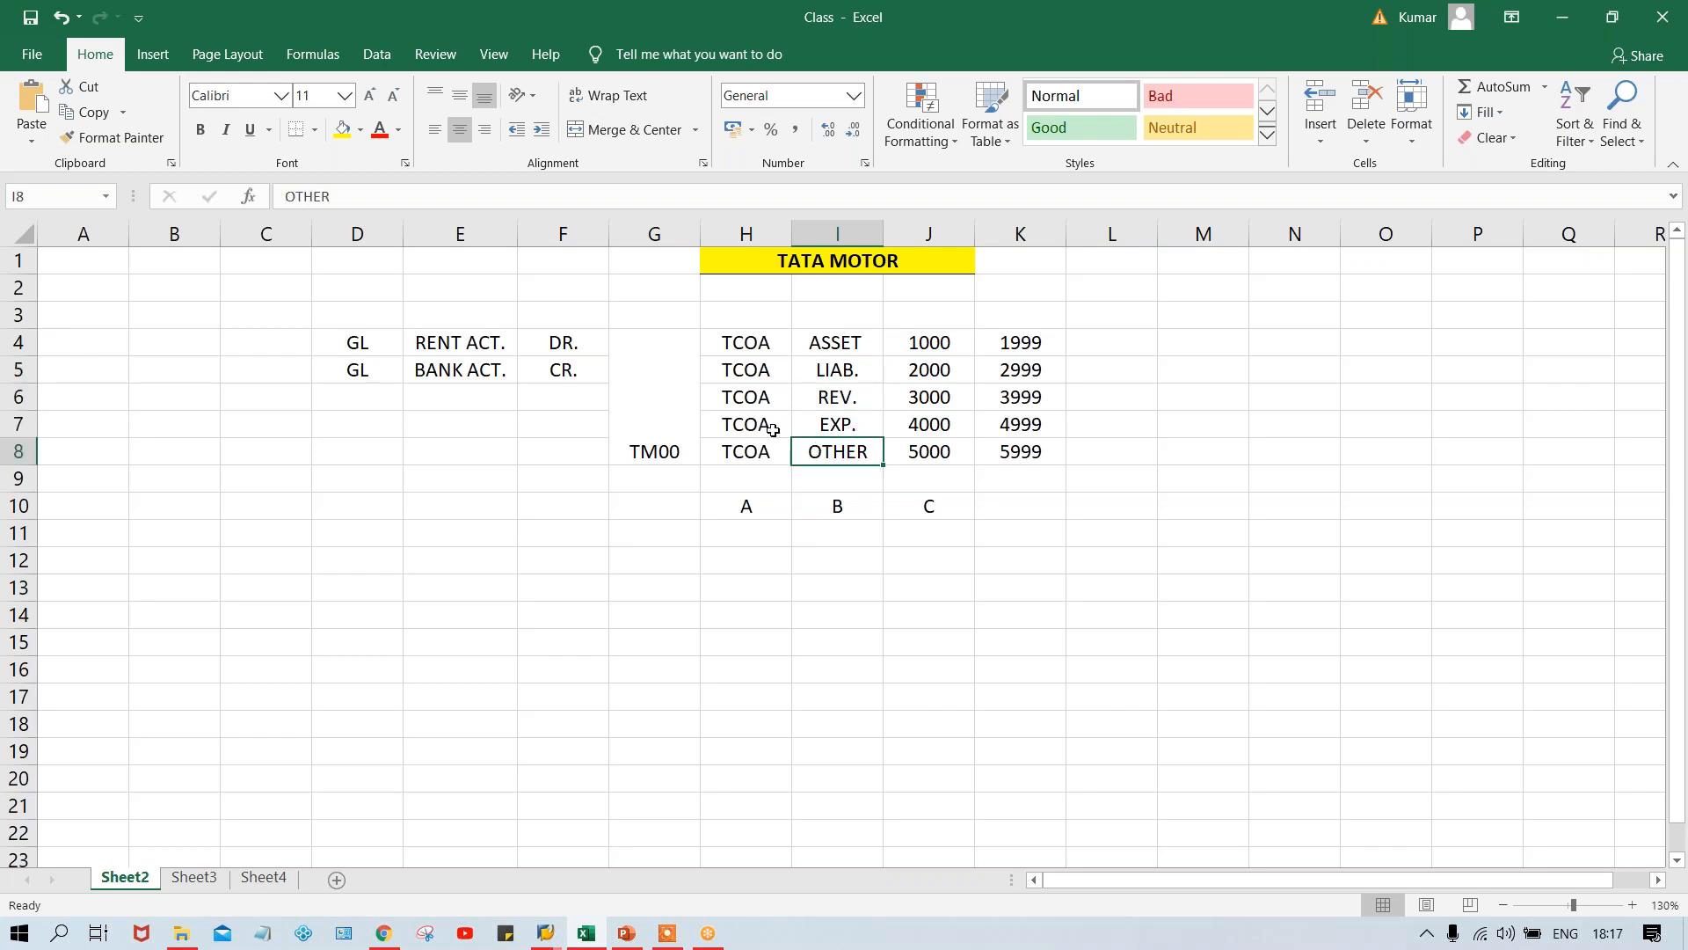
click(811, 428)
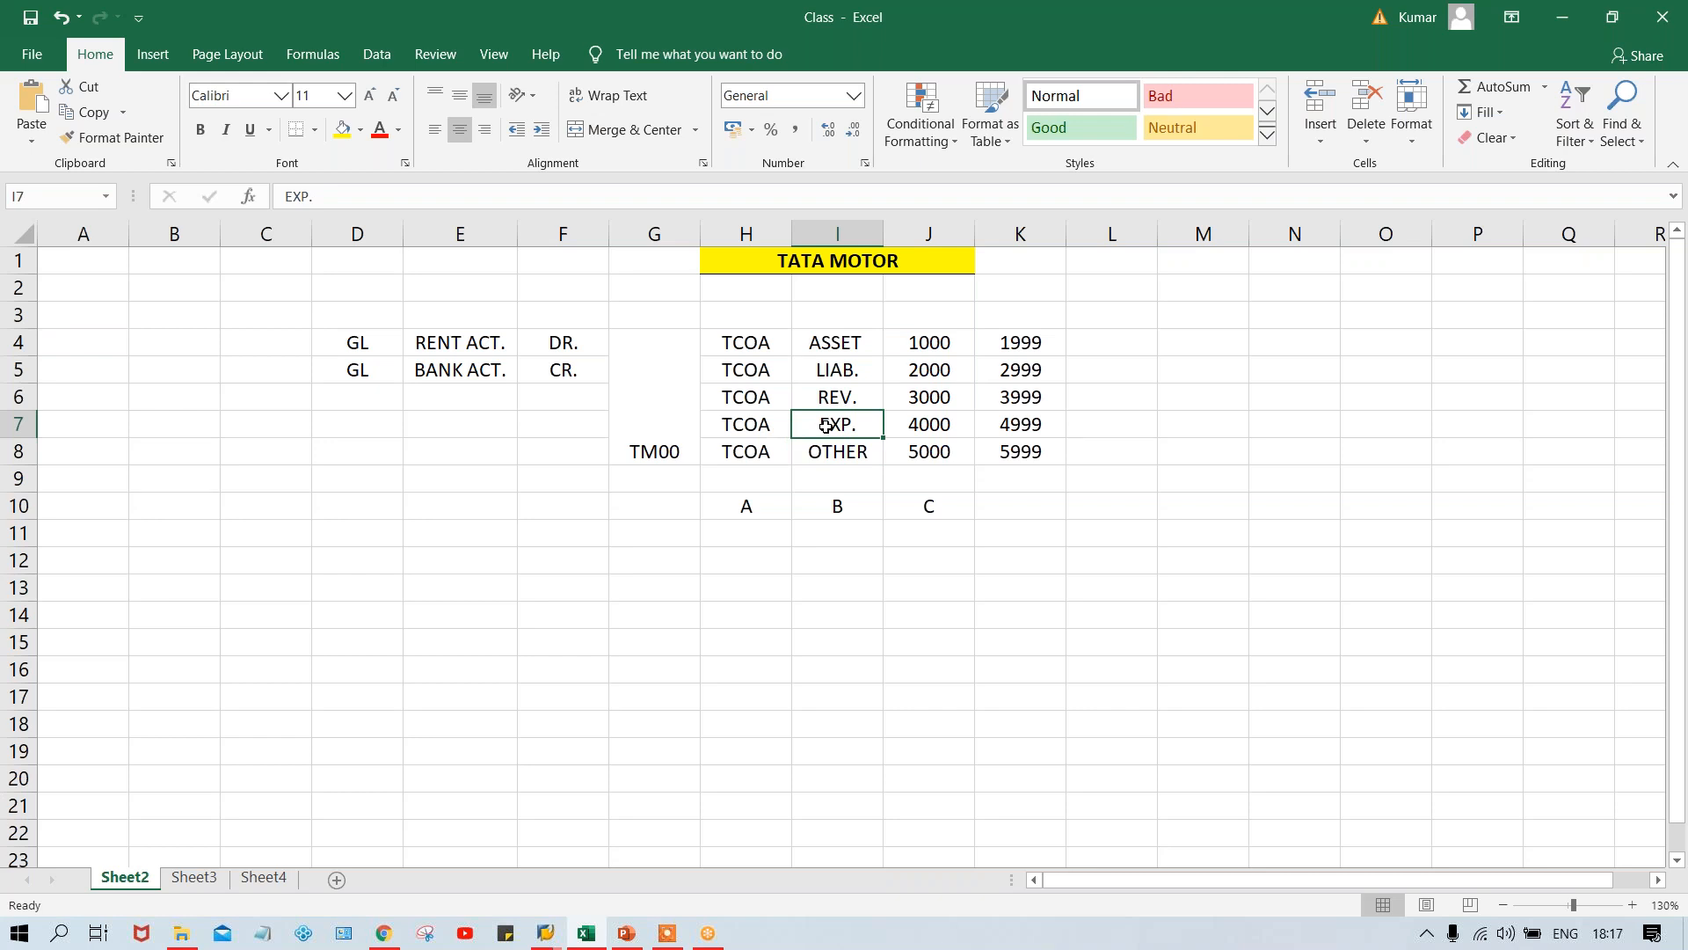
click(940, 426)
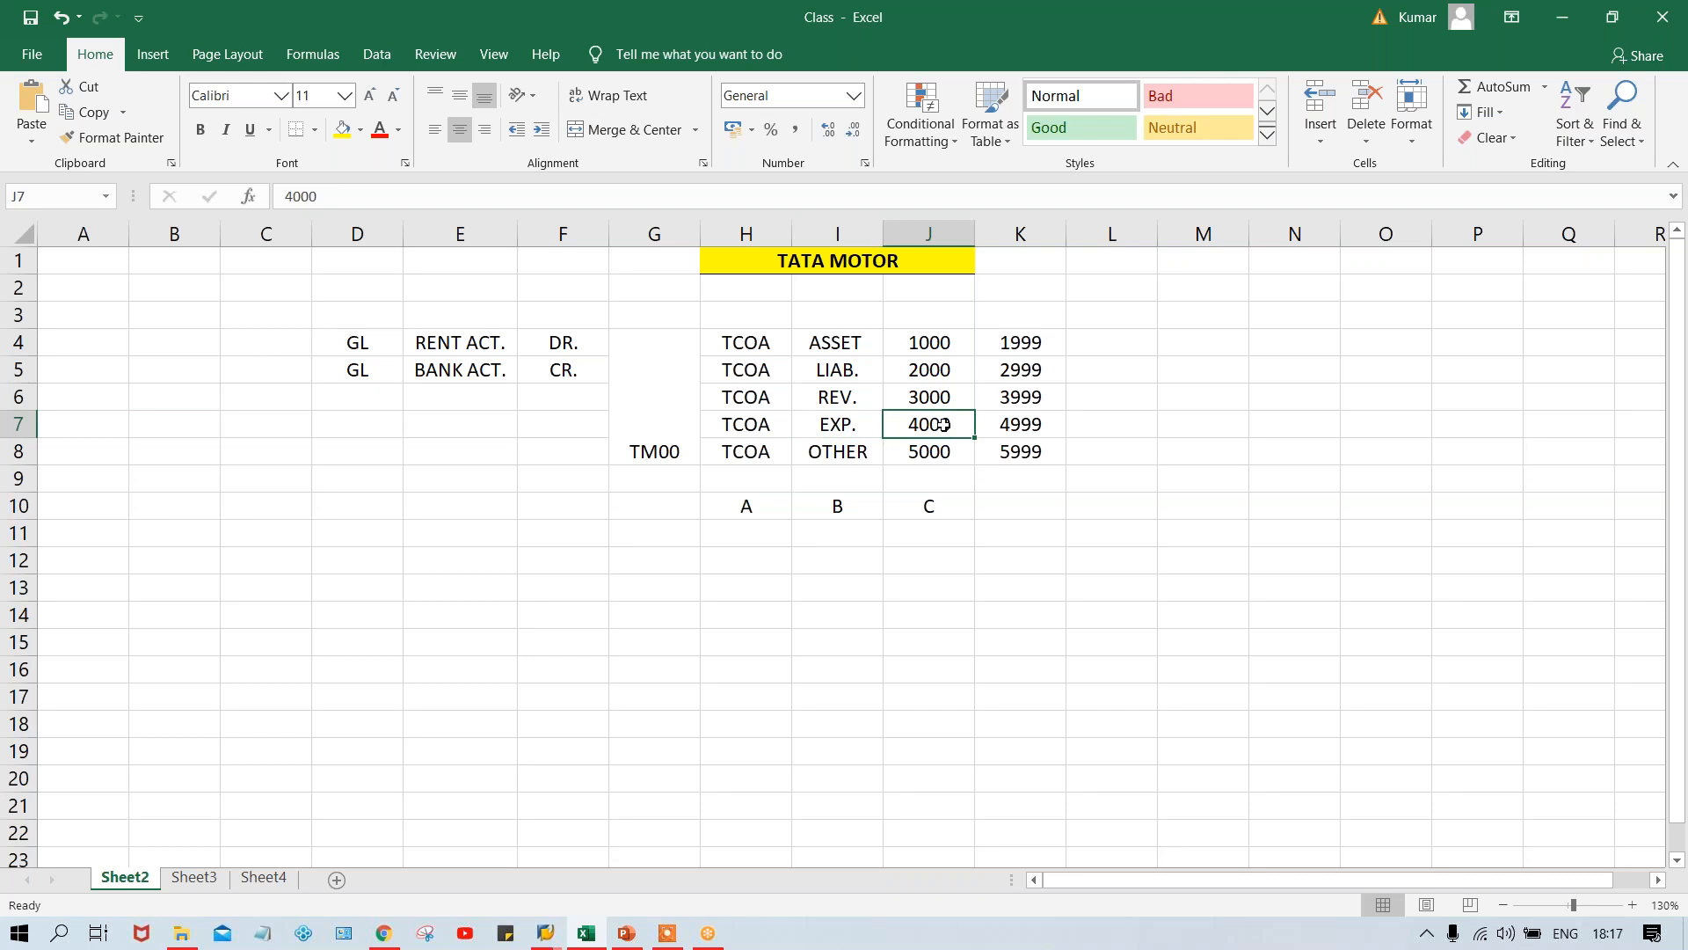
click(1028, 423)
click(941, 430)
click(1012, 441)
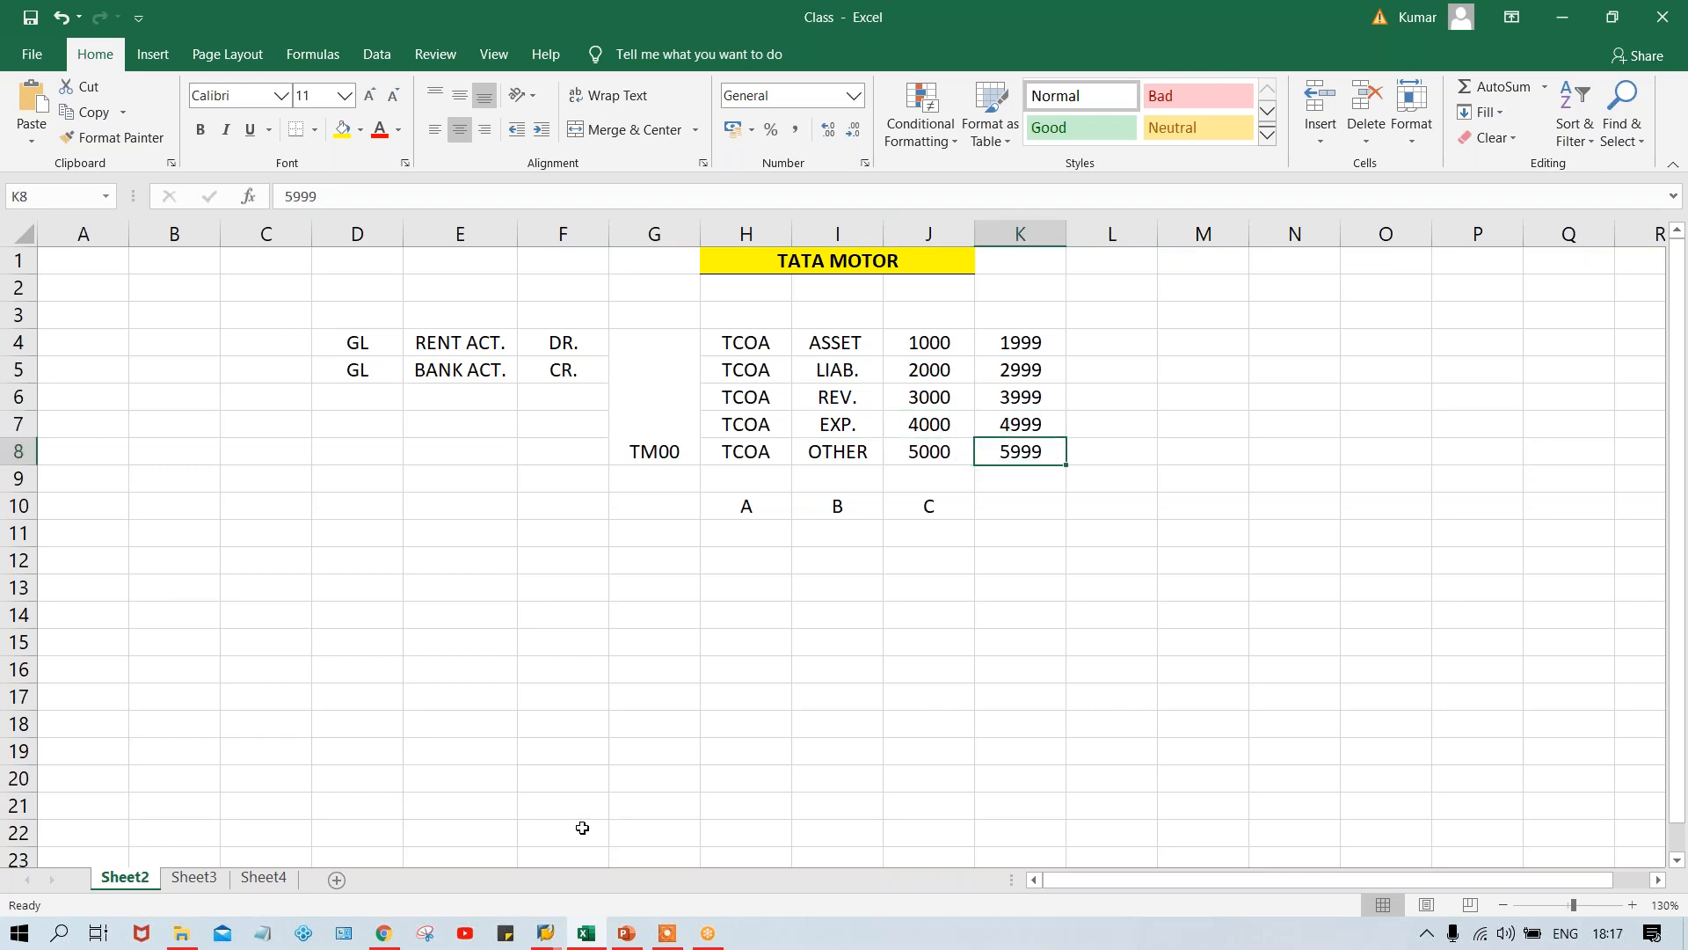
- Return to SAP's Create G/L account dialog and open an additional SAP session from it
mouse_move(542, 936)
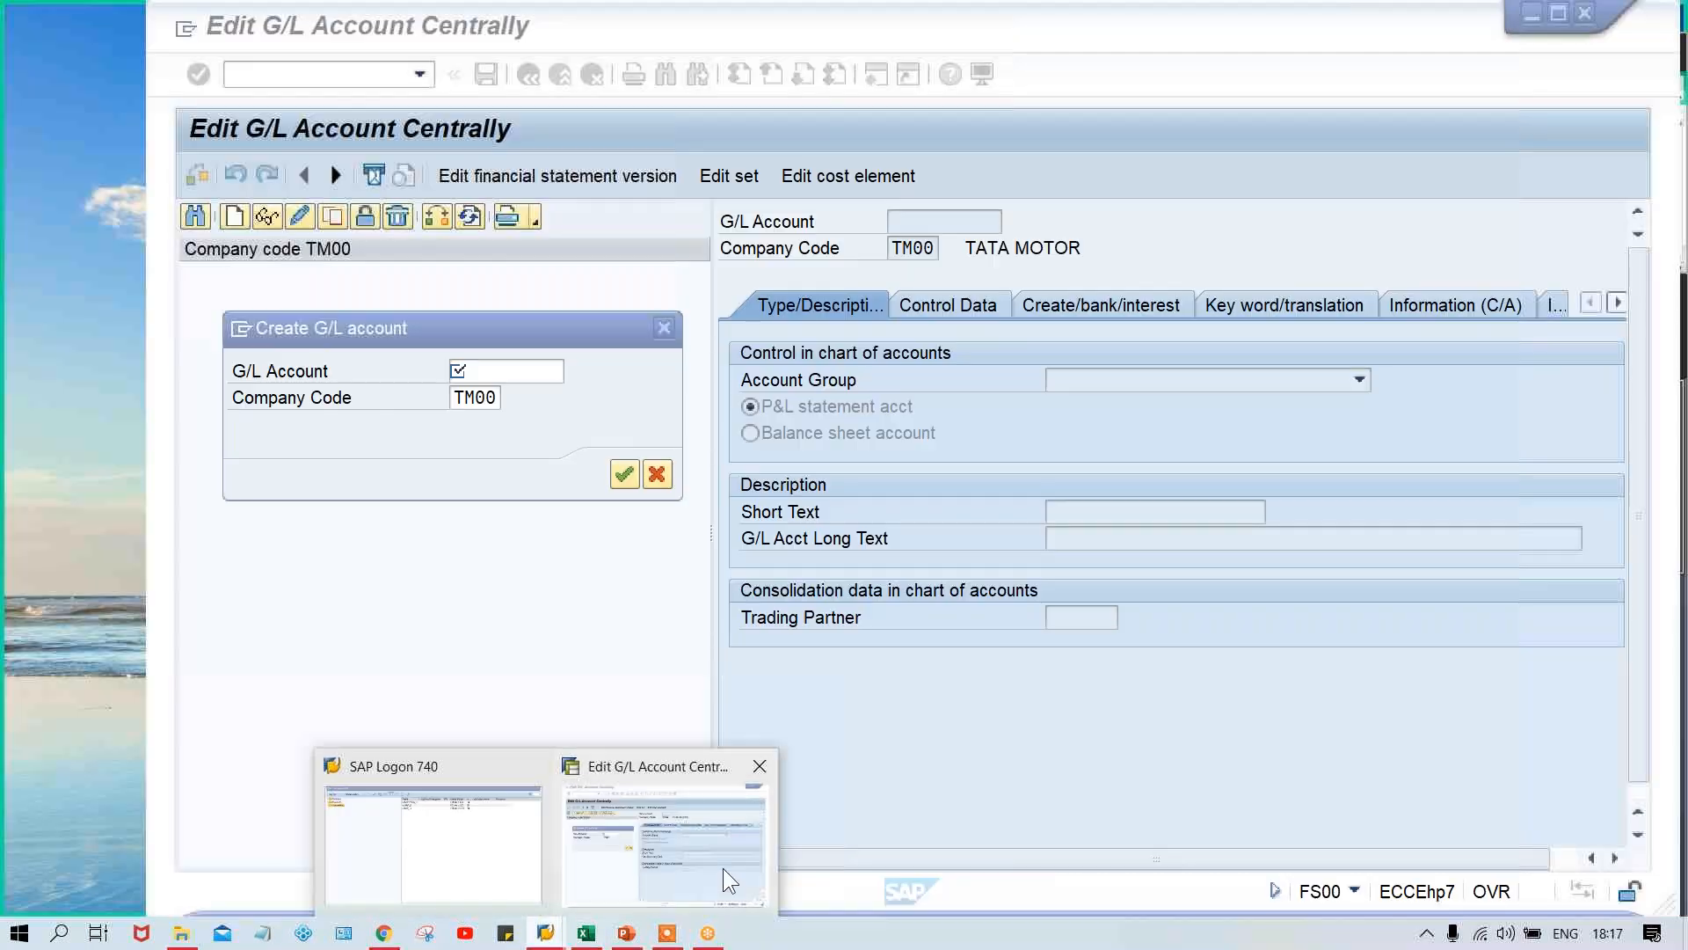
click(723, 868)
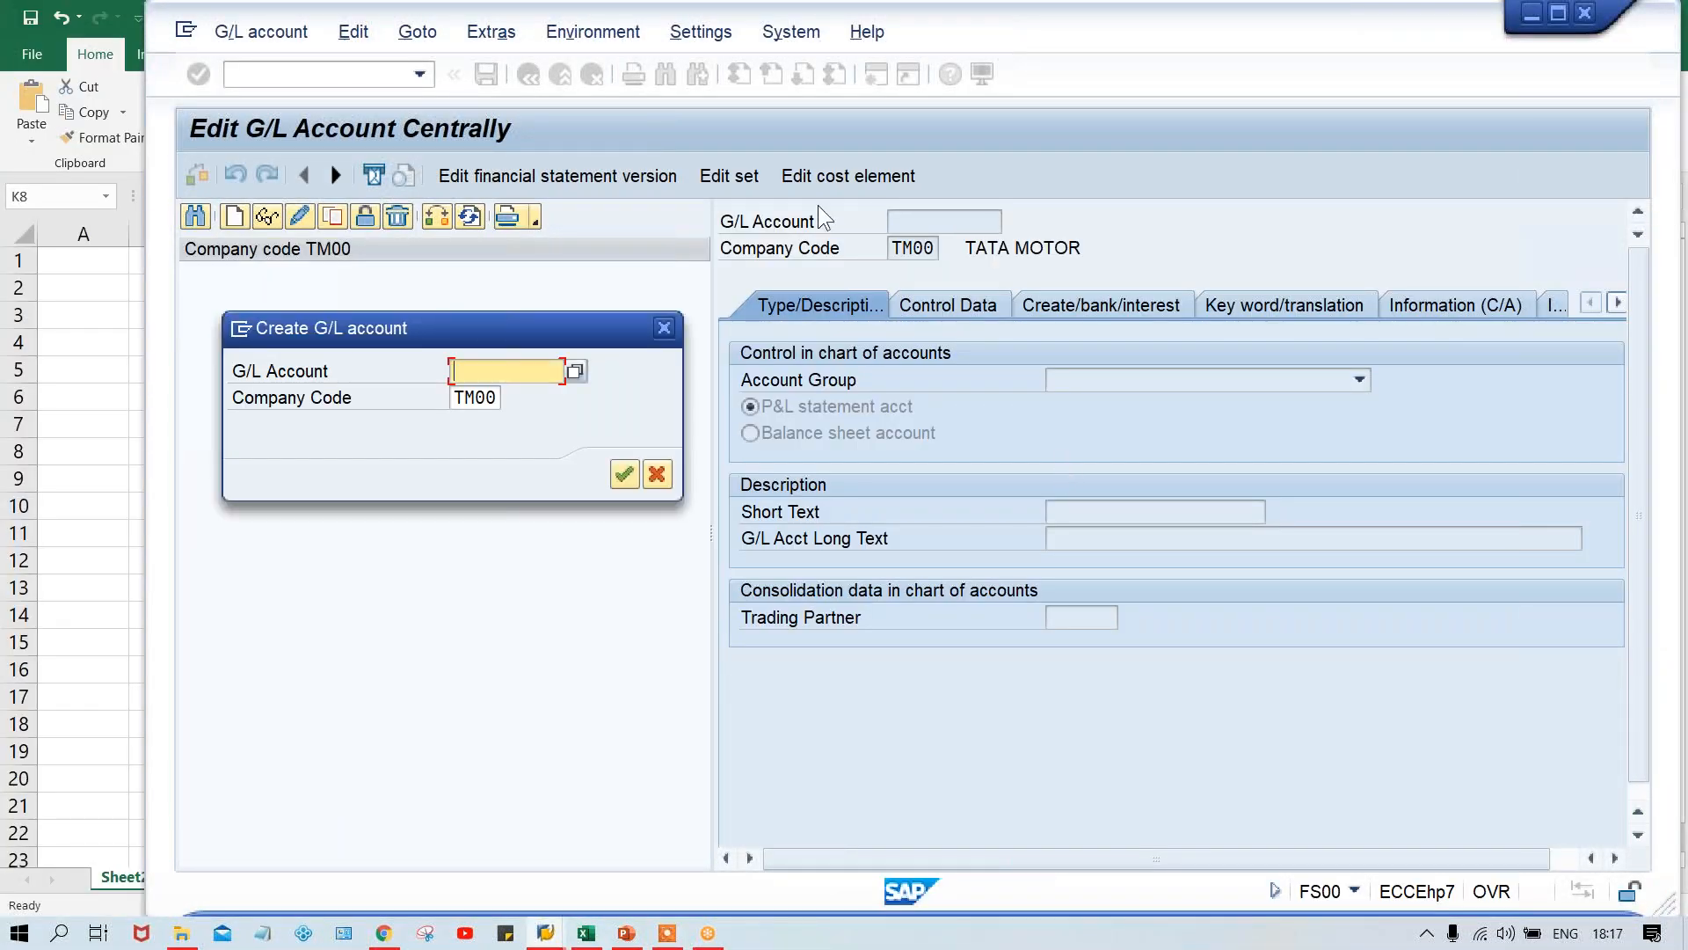
click(239, 329)
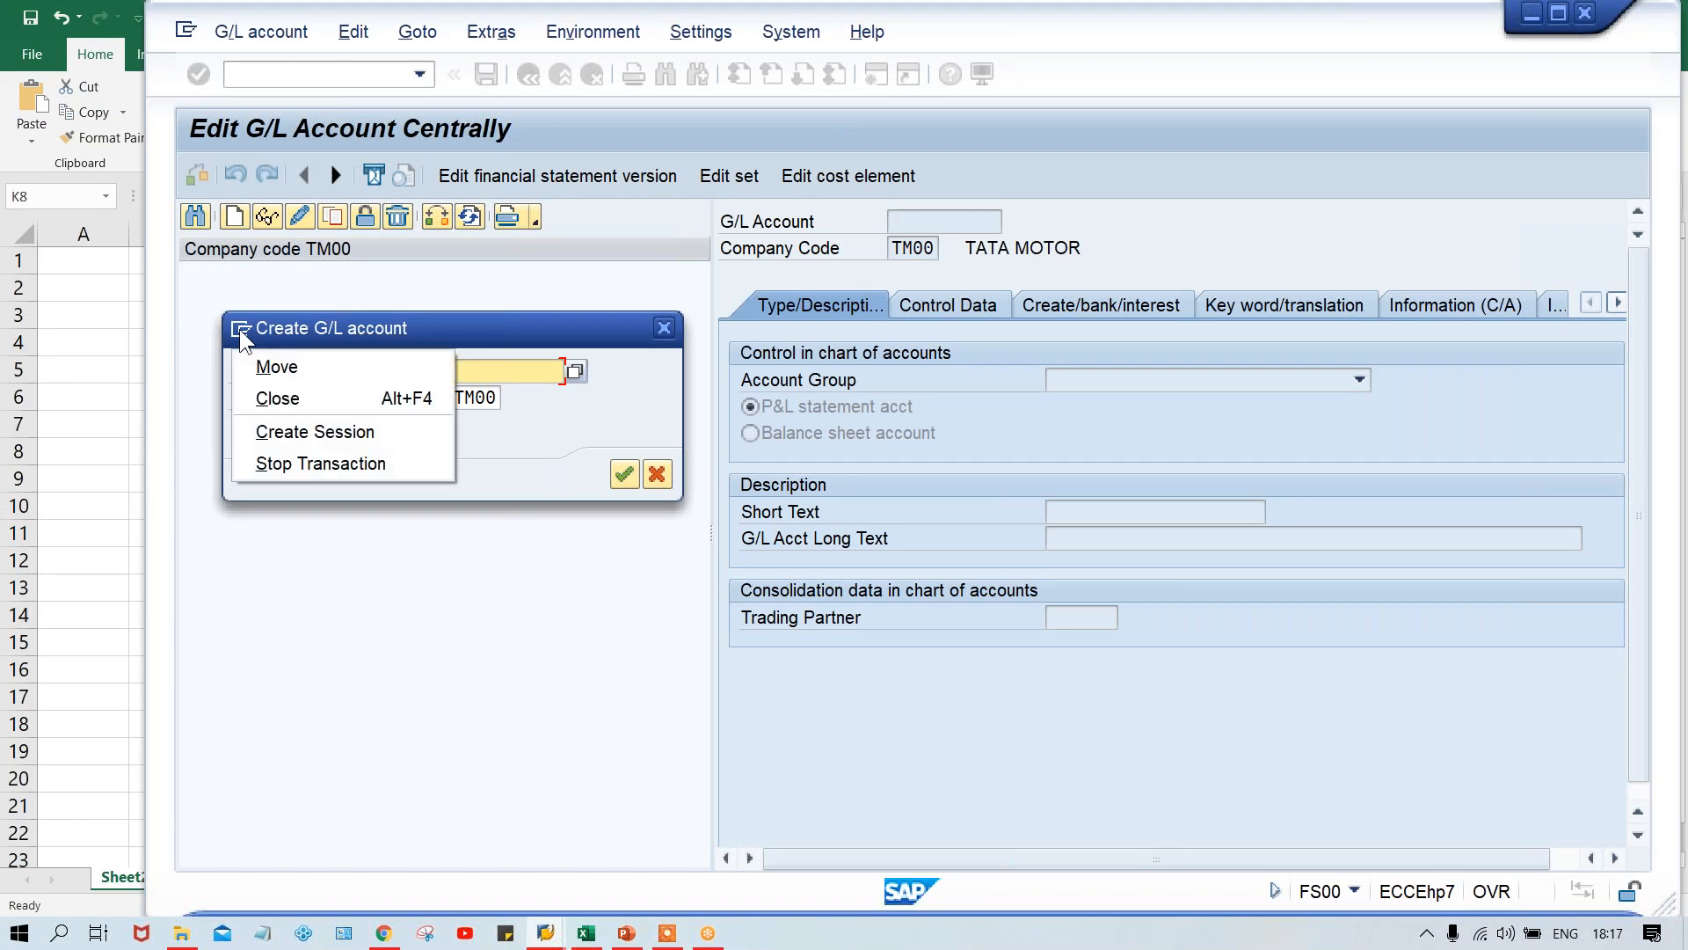
click(282, 426)
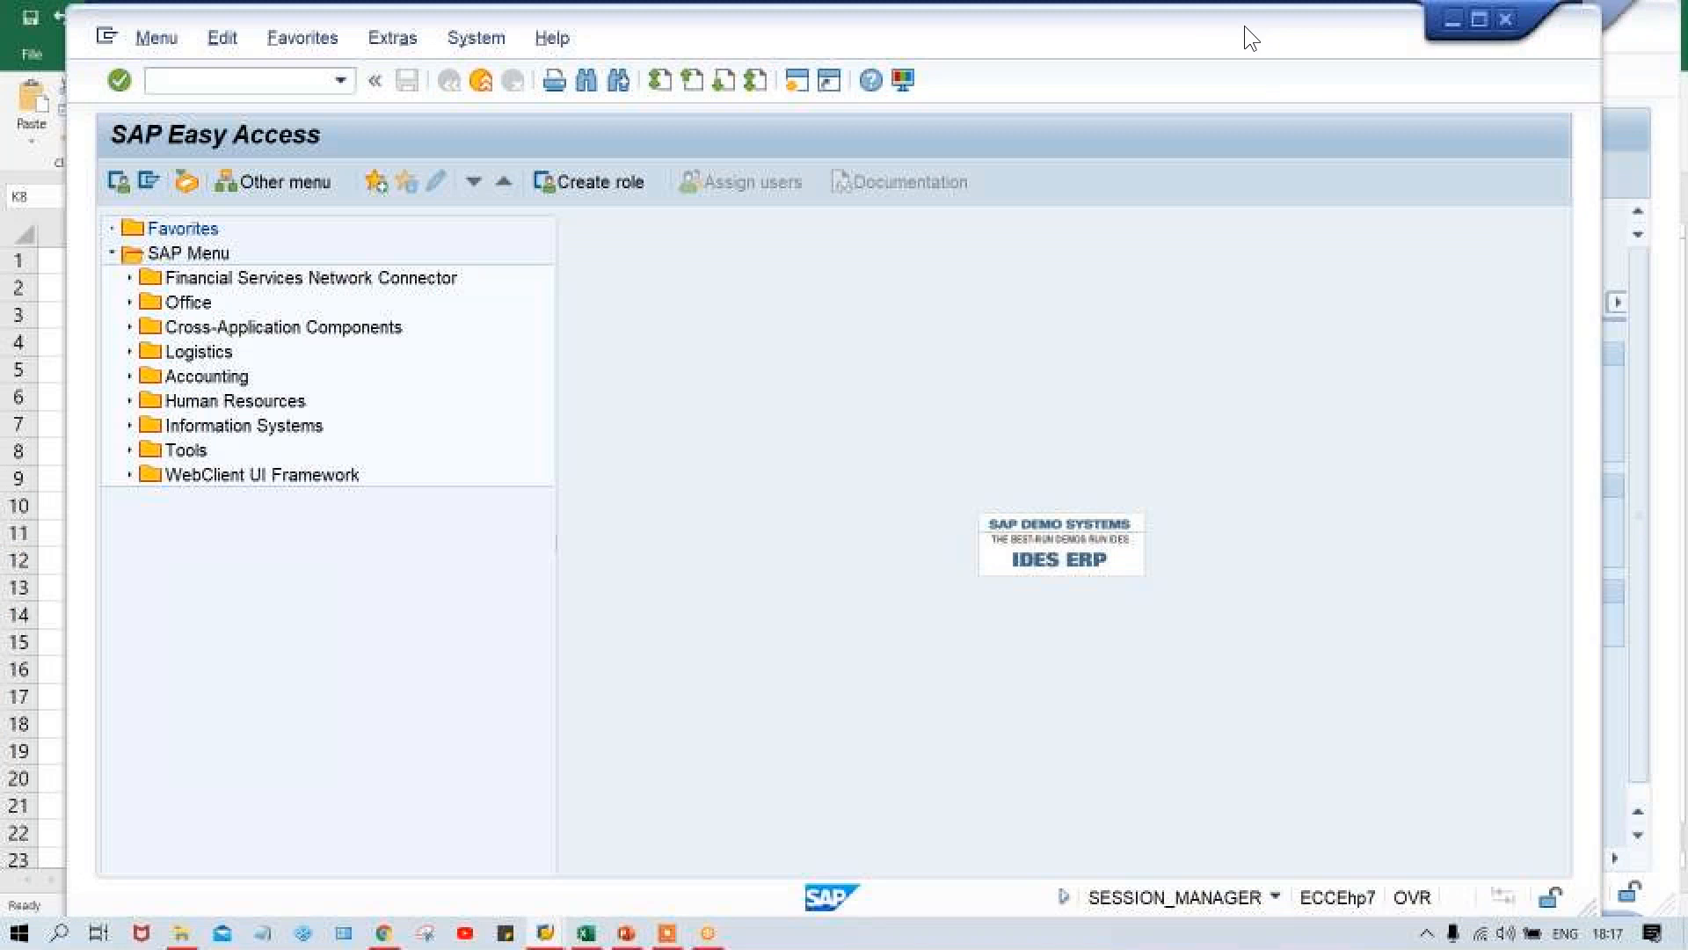
- Run transaction OBD4 in the new SAP session to open the G/L Account Groups overview
drag(1251, 39, 1343, 42)
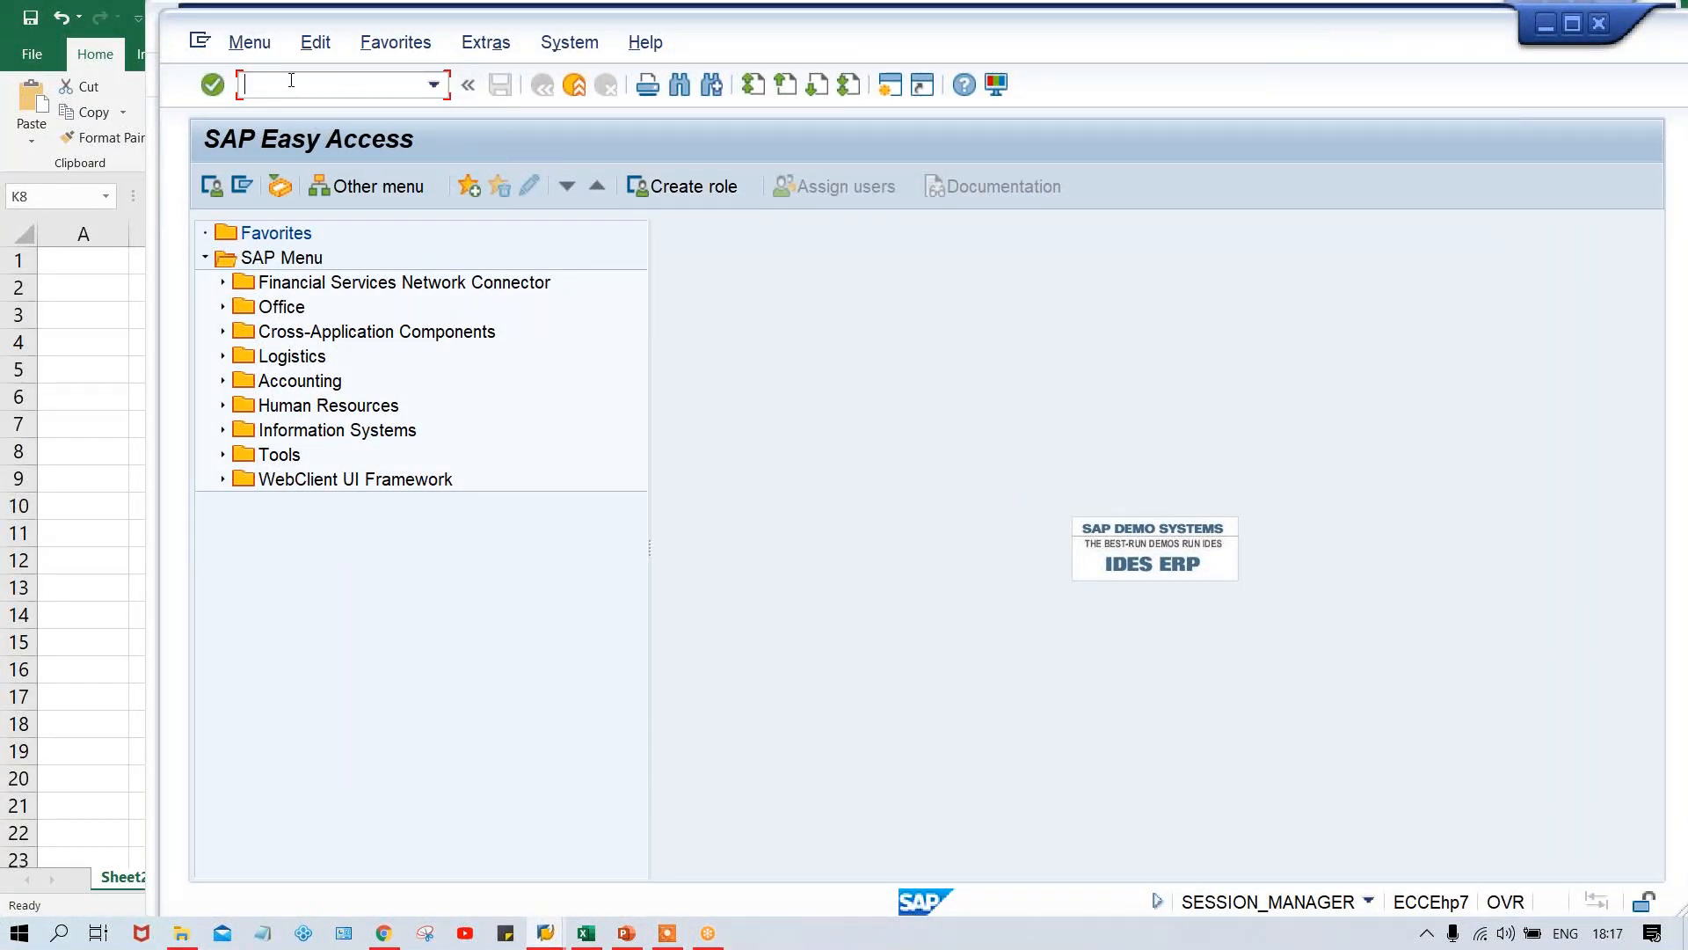
text(OBD4)
key(Return)
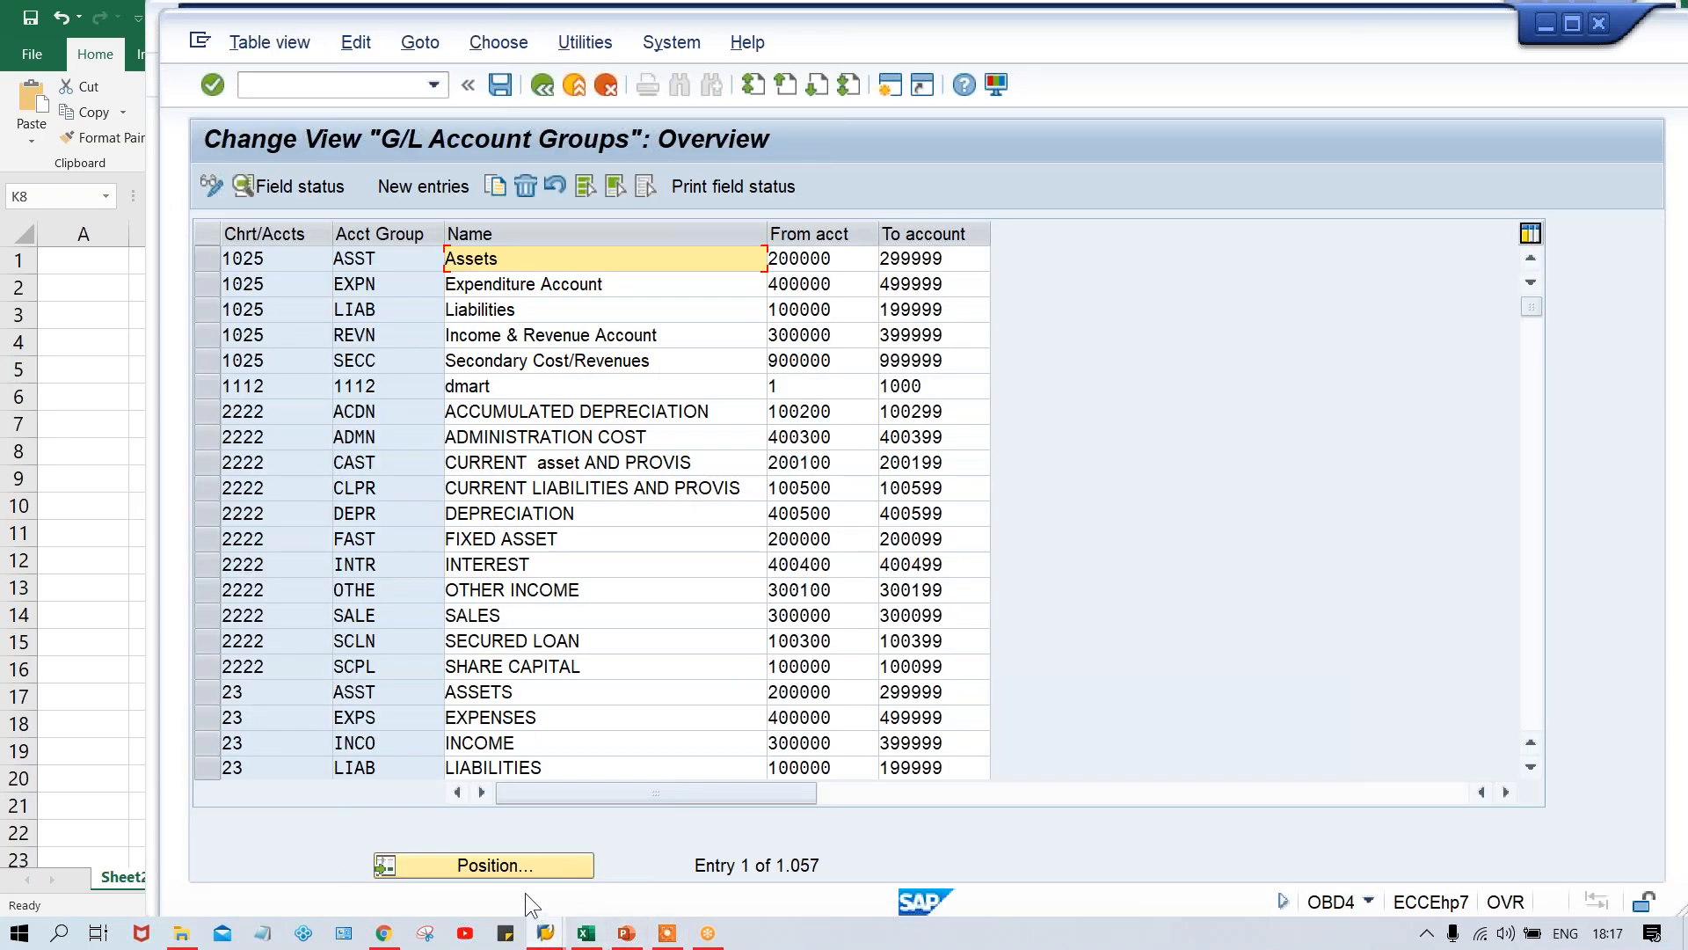
- Position the G/L account groups list at chart of accounts TCOA
click(510, 867)
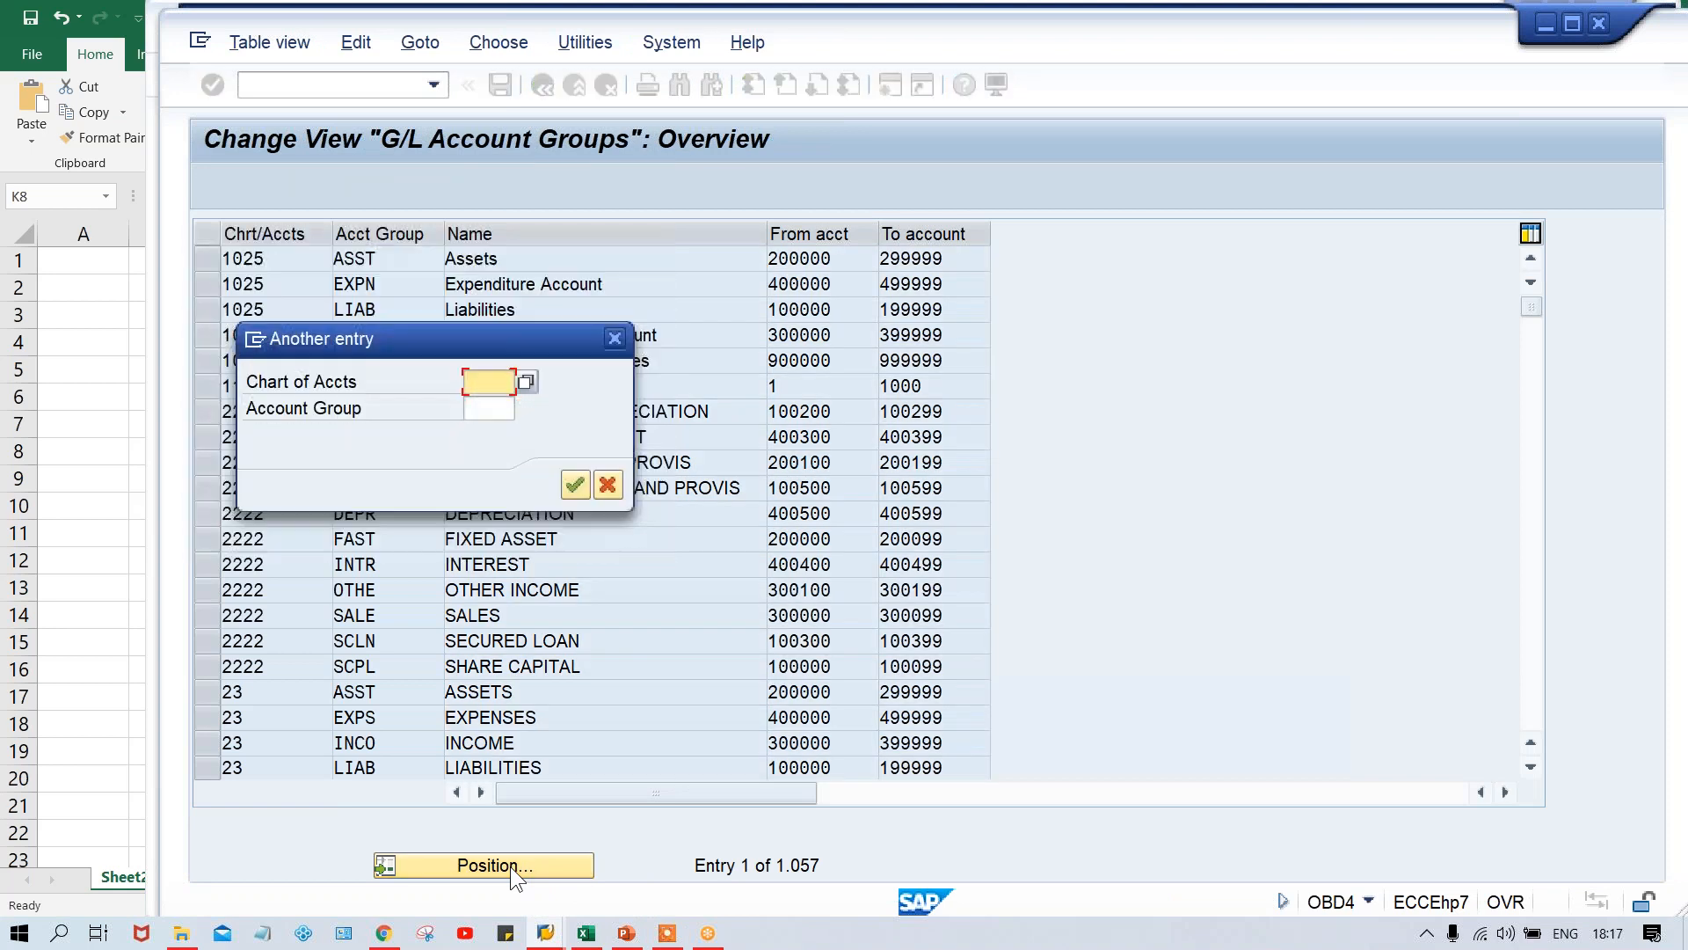
text(TM)
key(BackSpace)
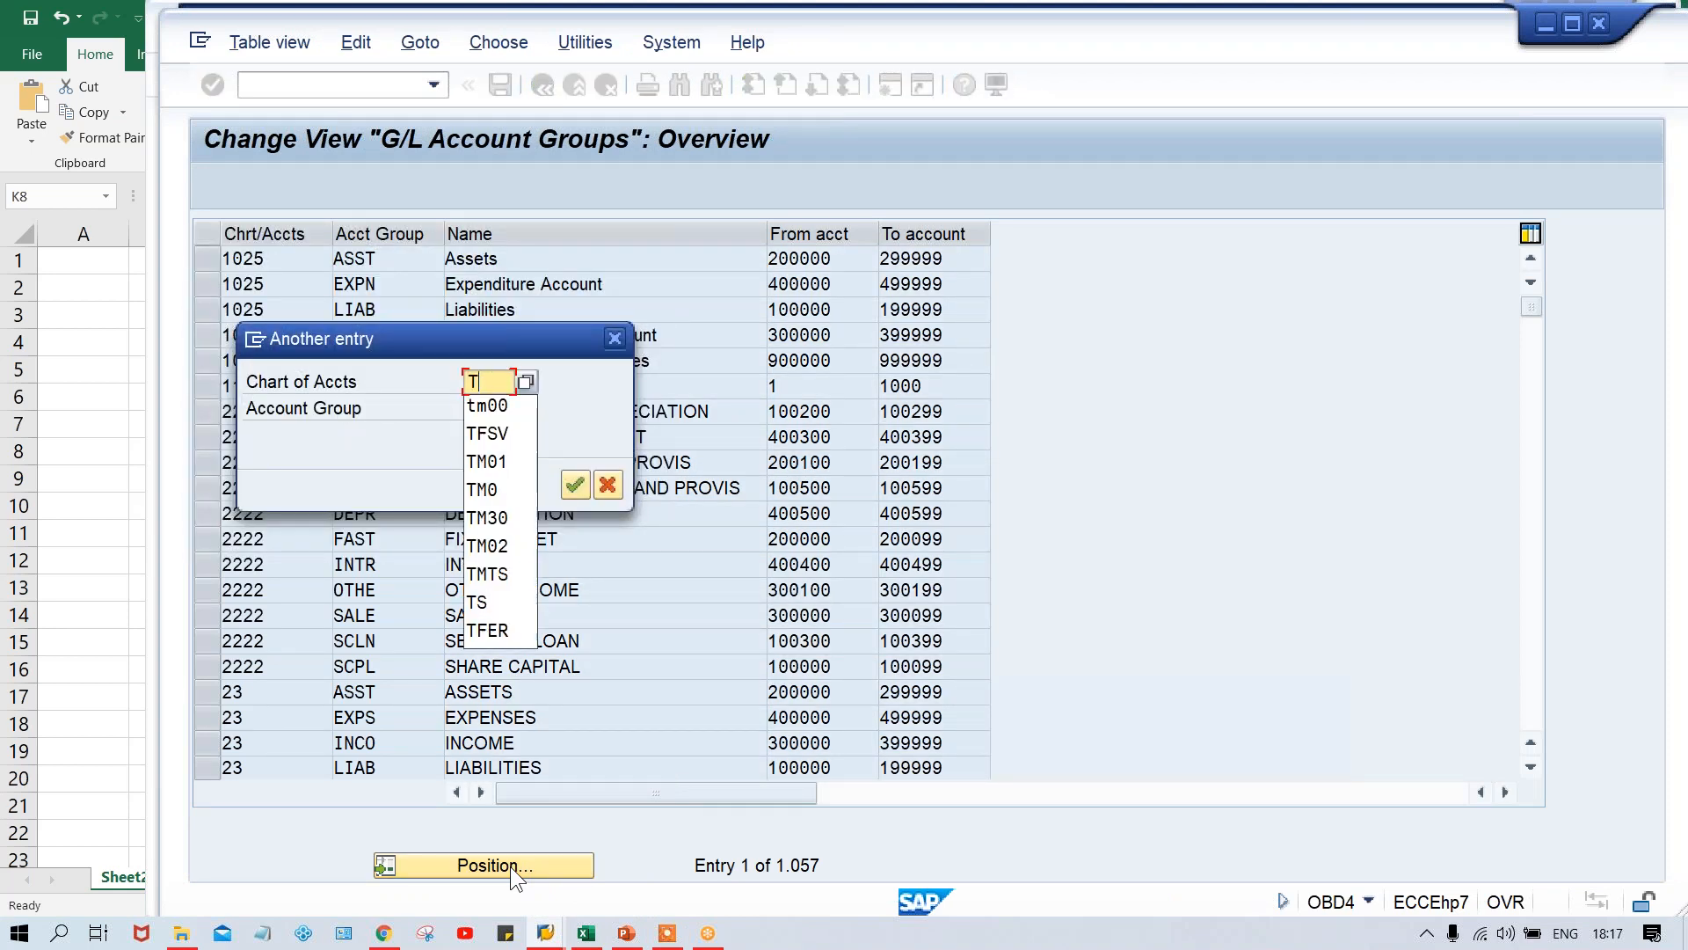
text(COA)
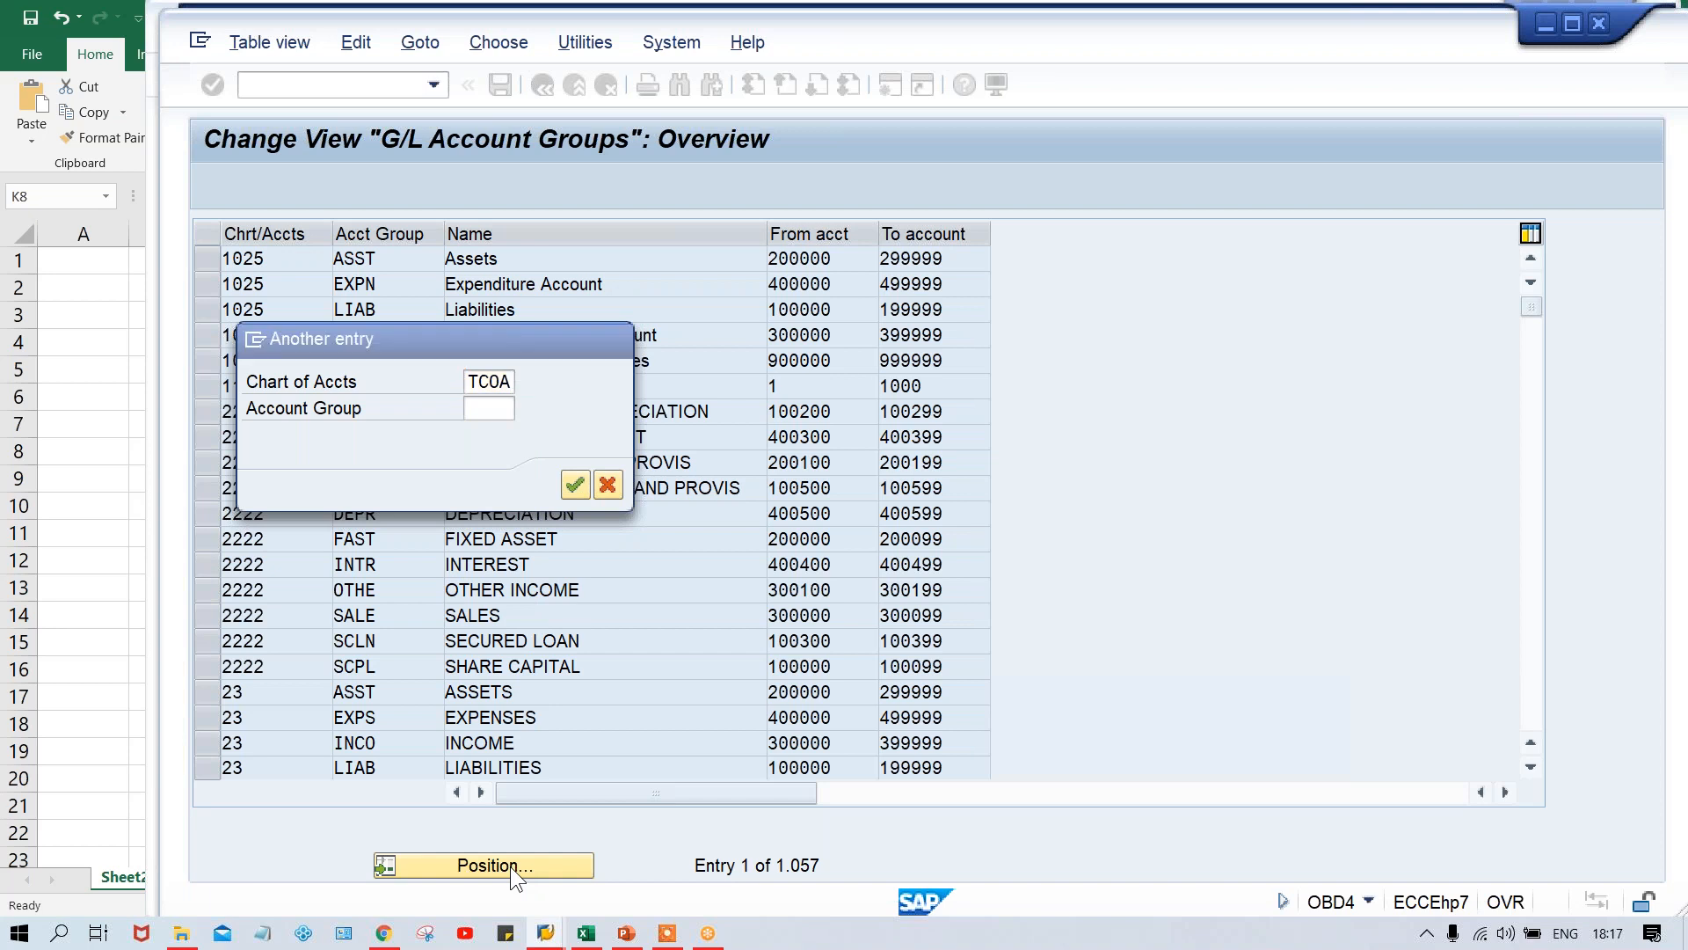
key(Return)
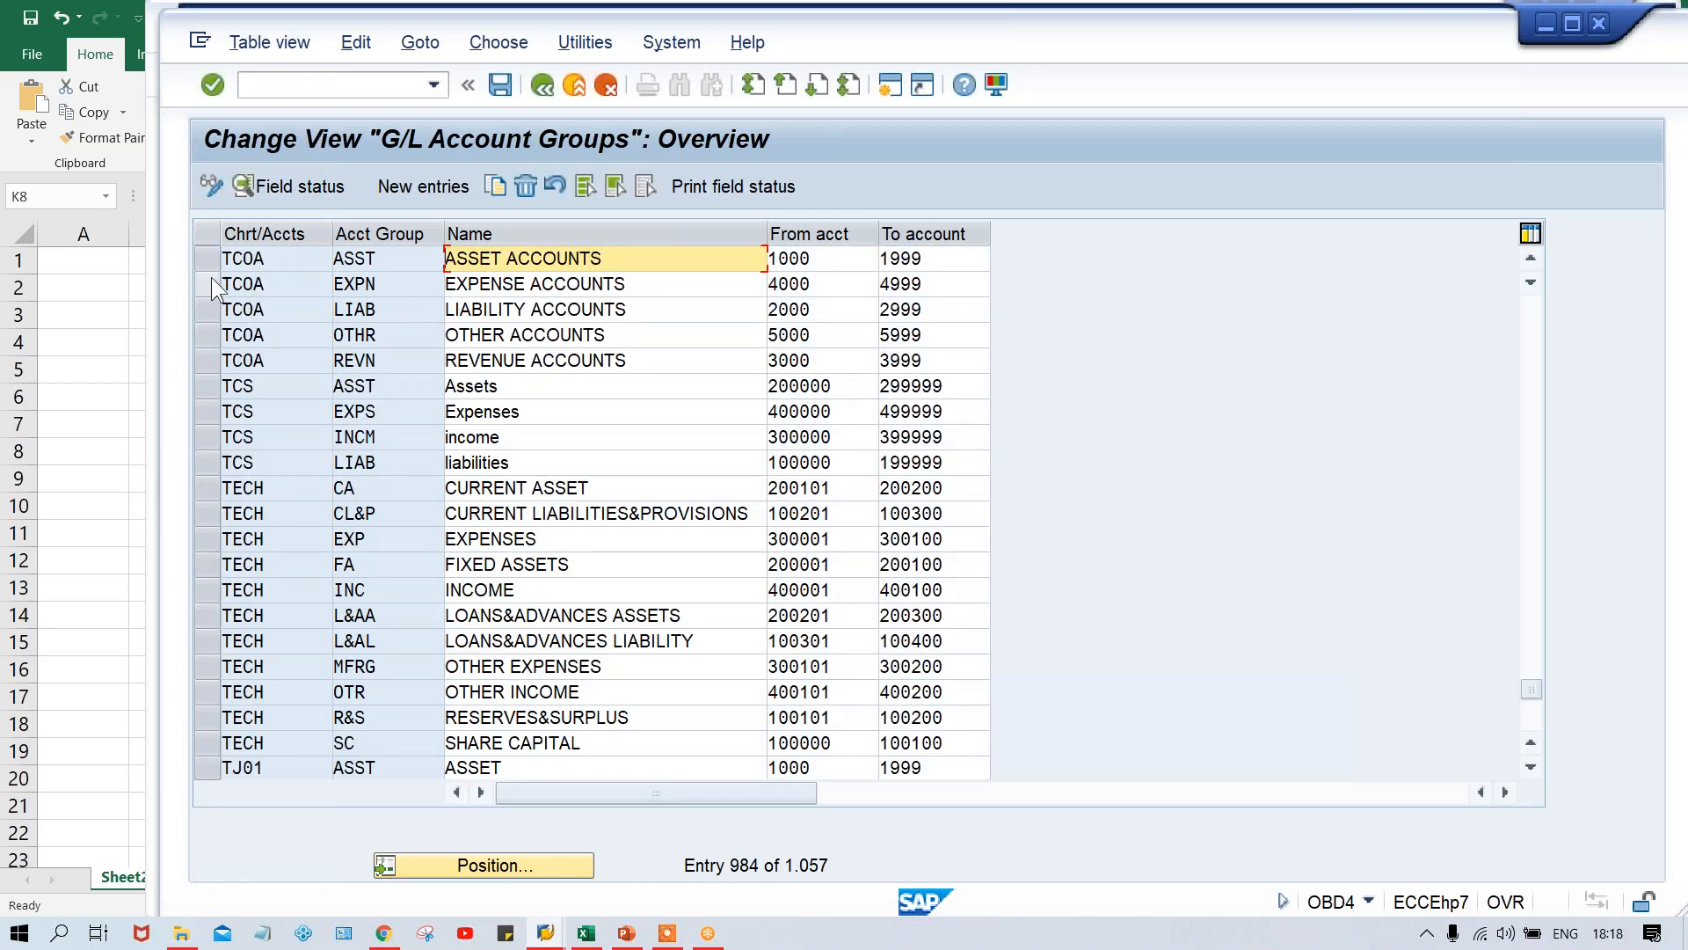
- Examine the from and to account numbers of TCOA's EXPN expense accounts group
click(202, 287)
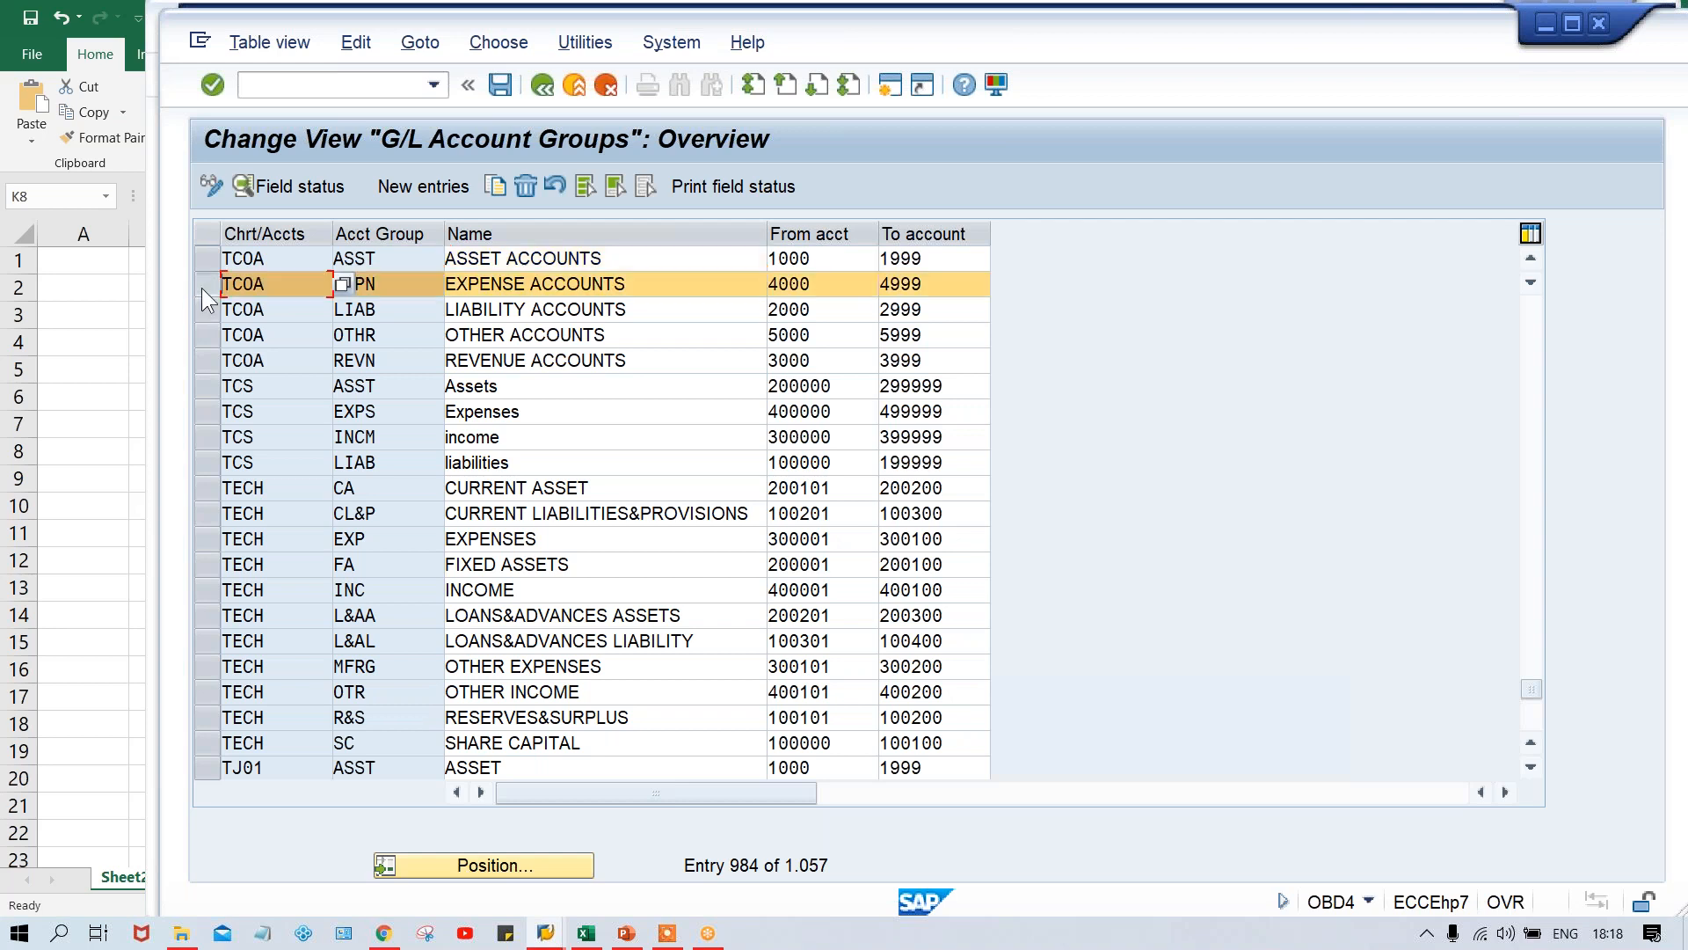
click(846, 288)
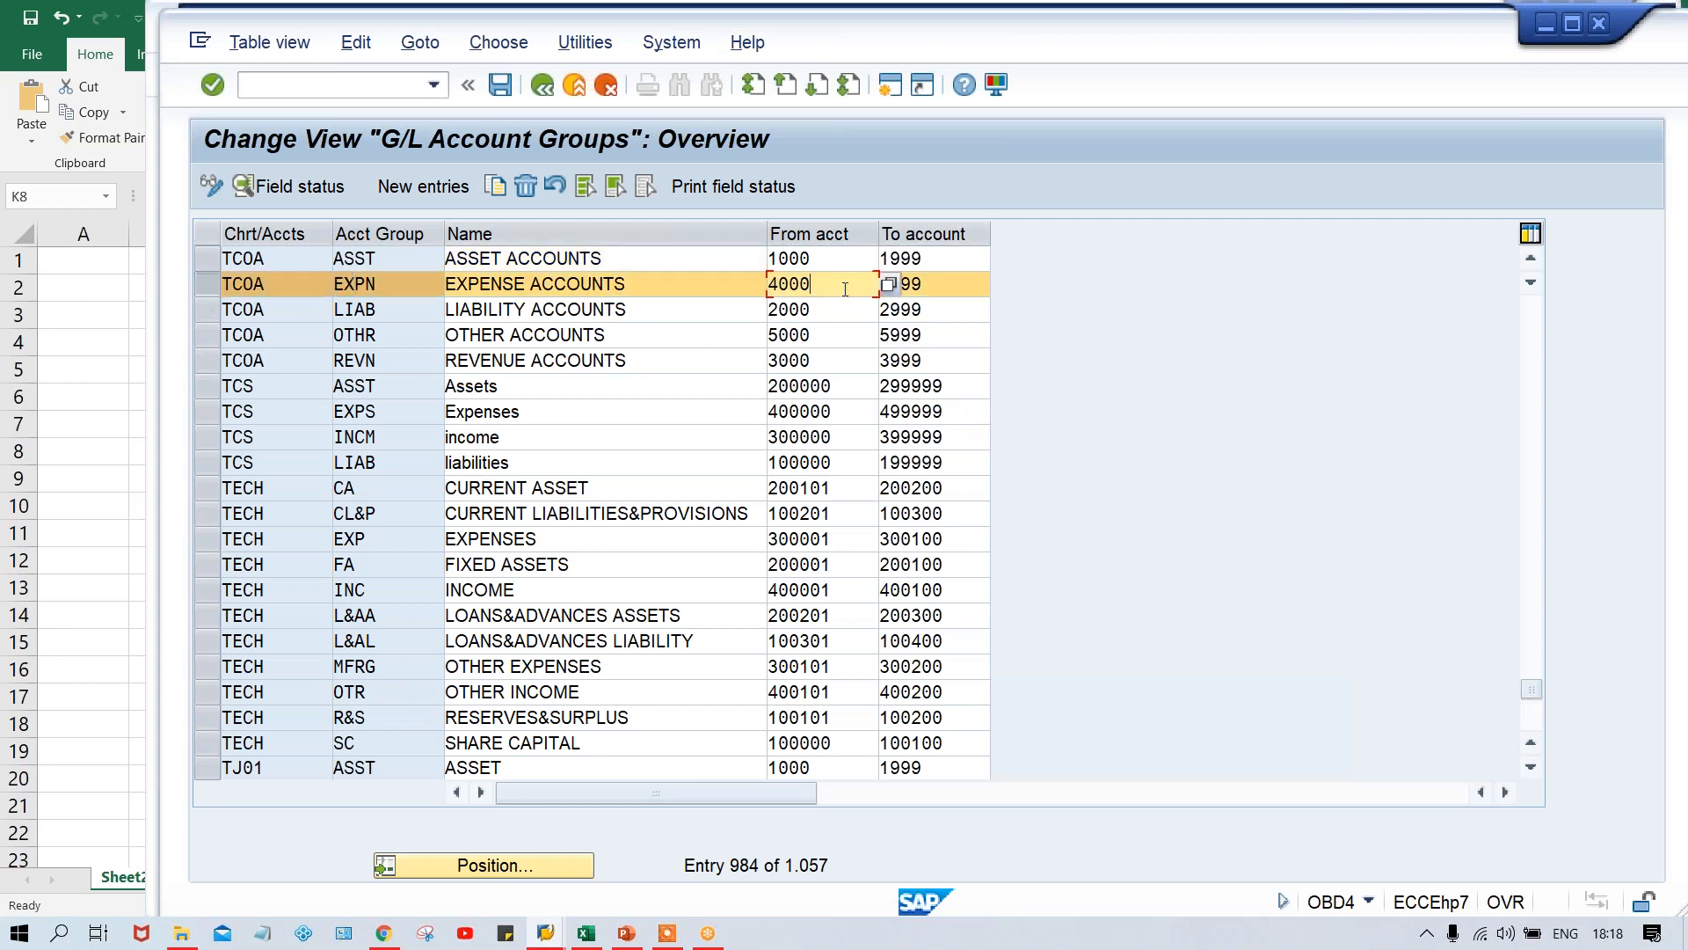
click(952, 280)
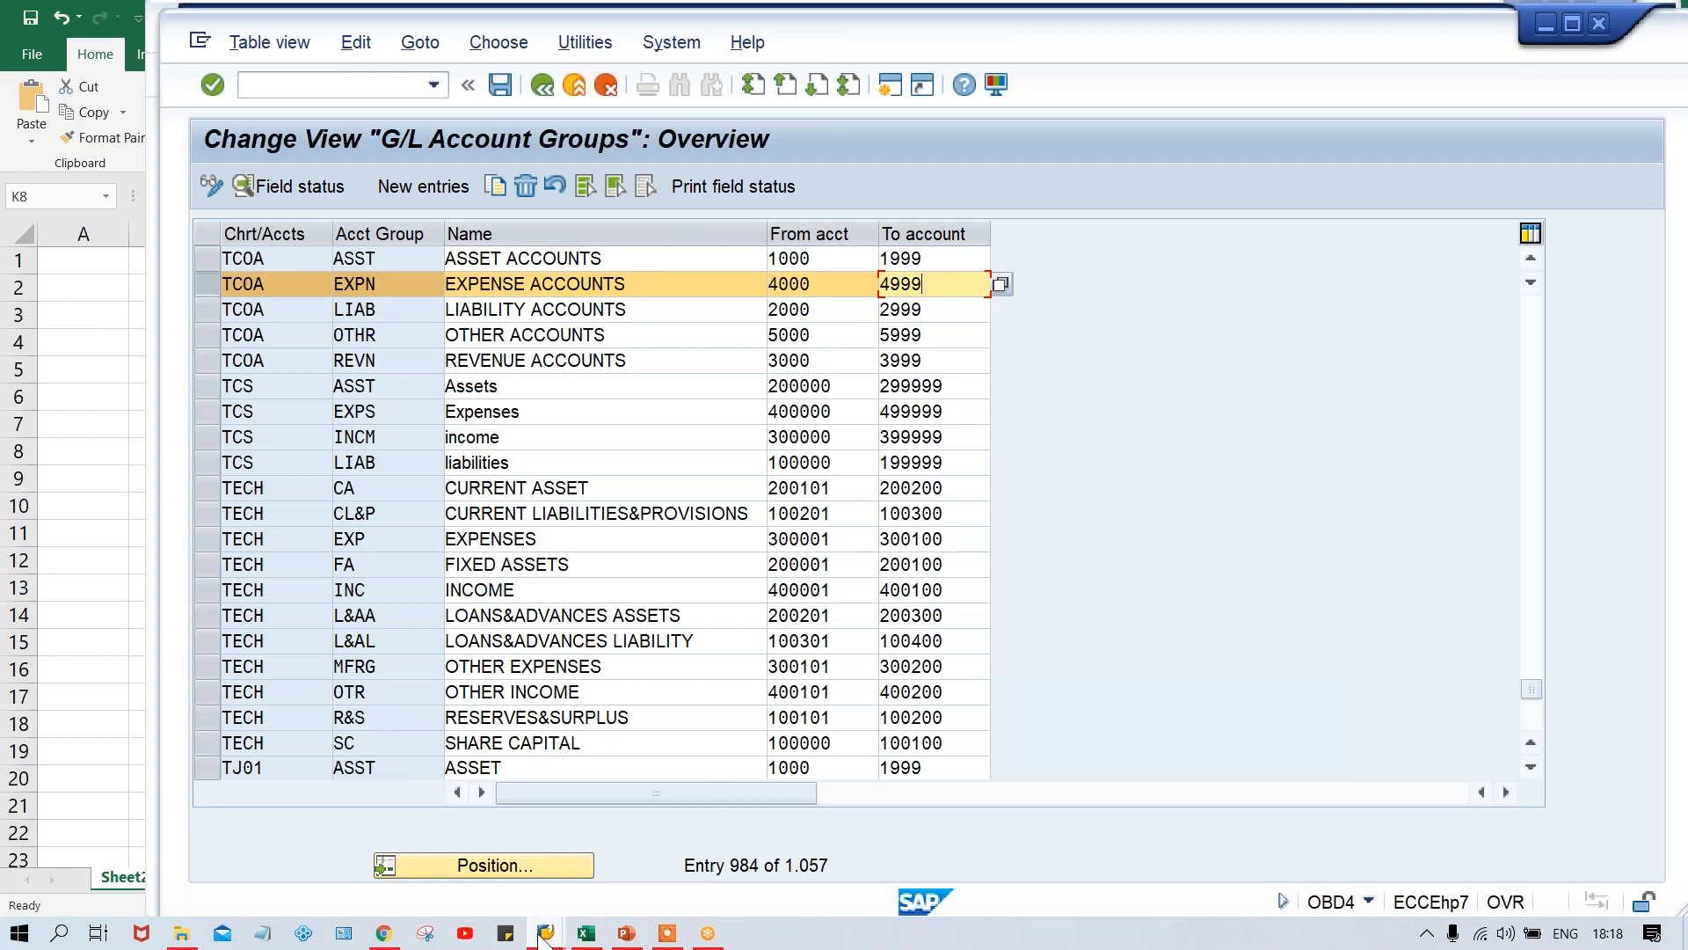
- Return to the Create G/L account dialog, start account 4000 for company code TM00, and assign it to the EXPENSE ACCOUNTS group
mouse_move(545, 932)
click(541, 858)
click(479, 359)
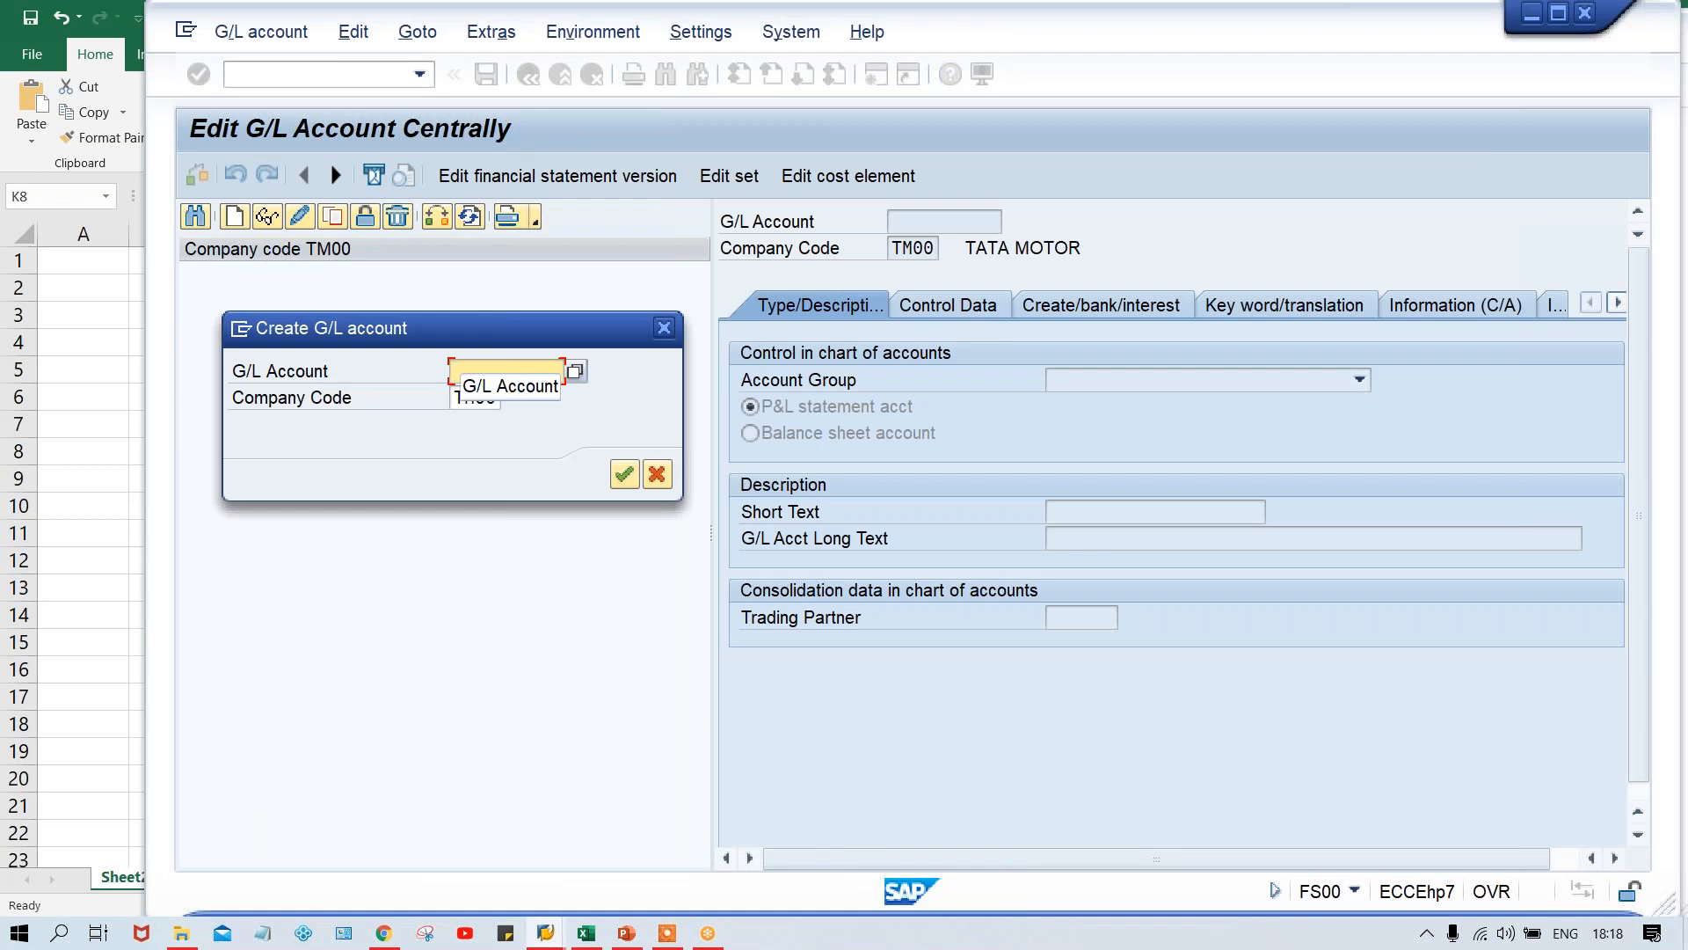
text(4000)
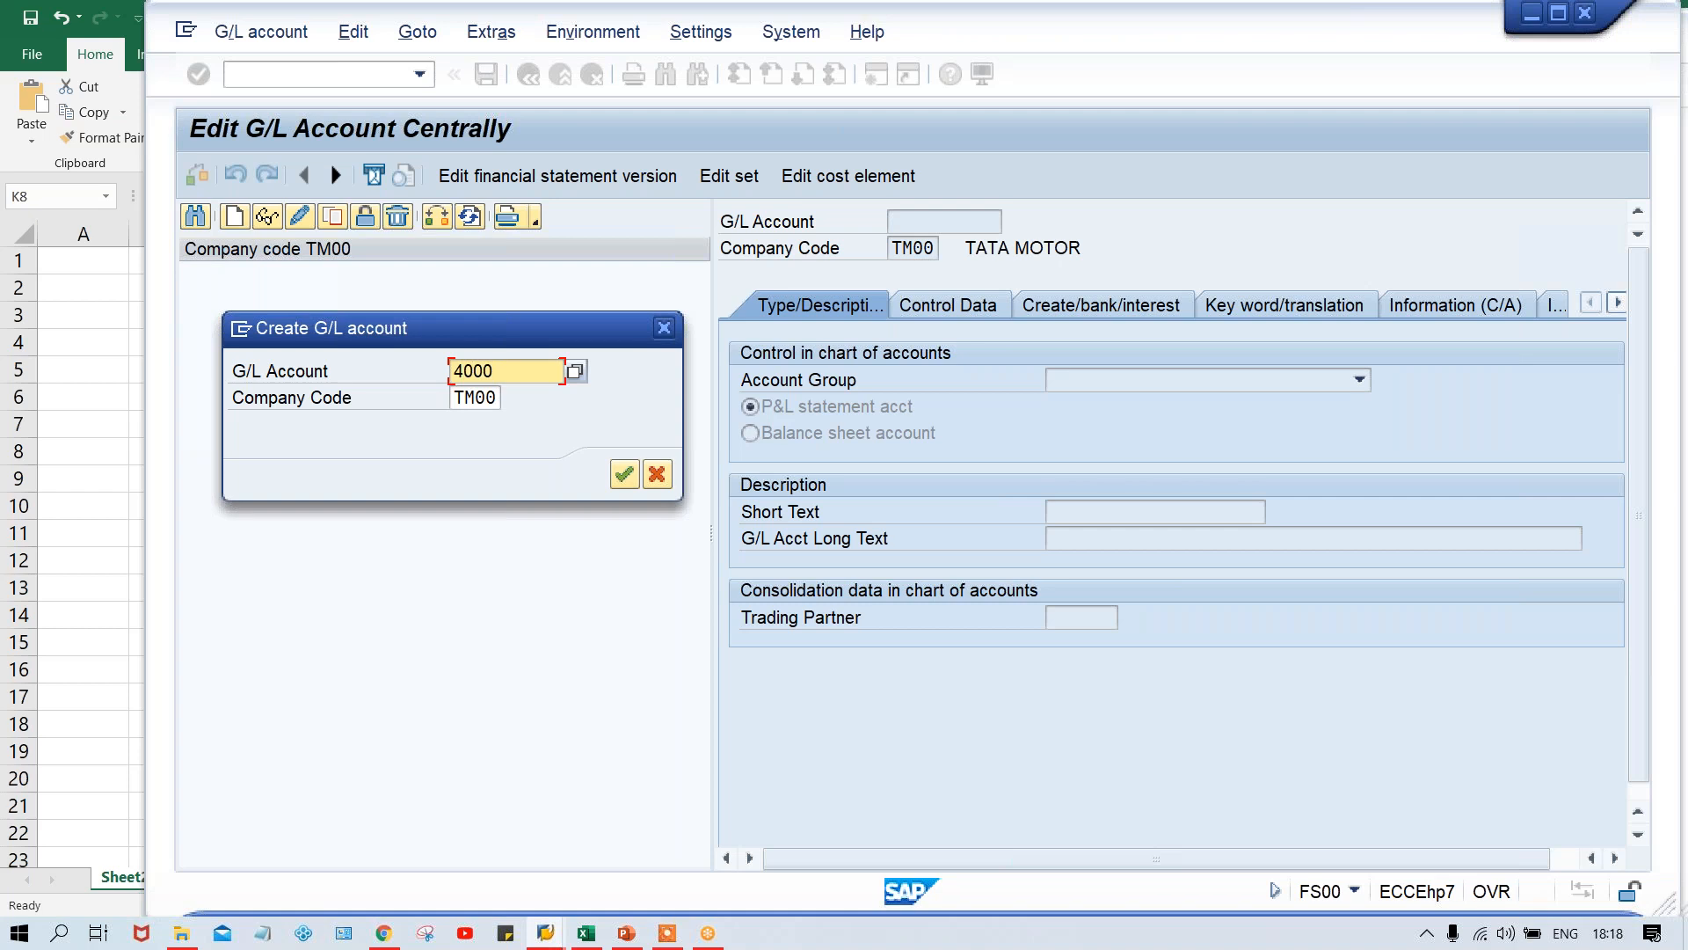
key(Return)
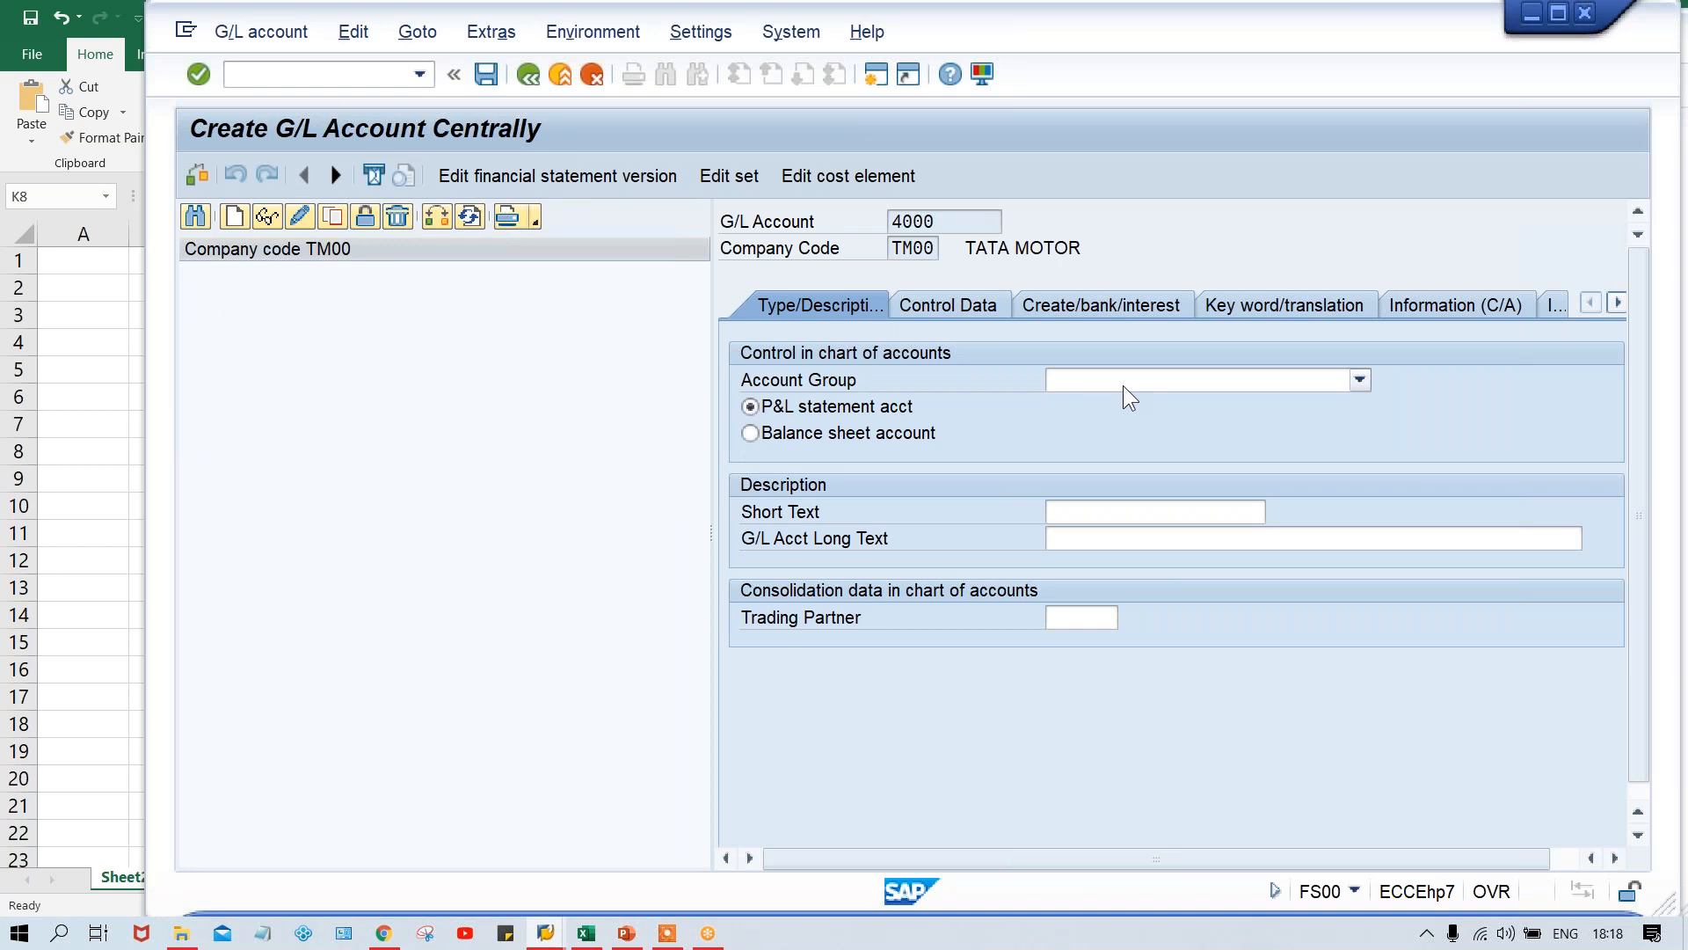
click(1100, 383)
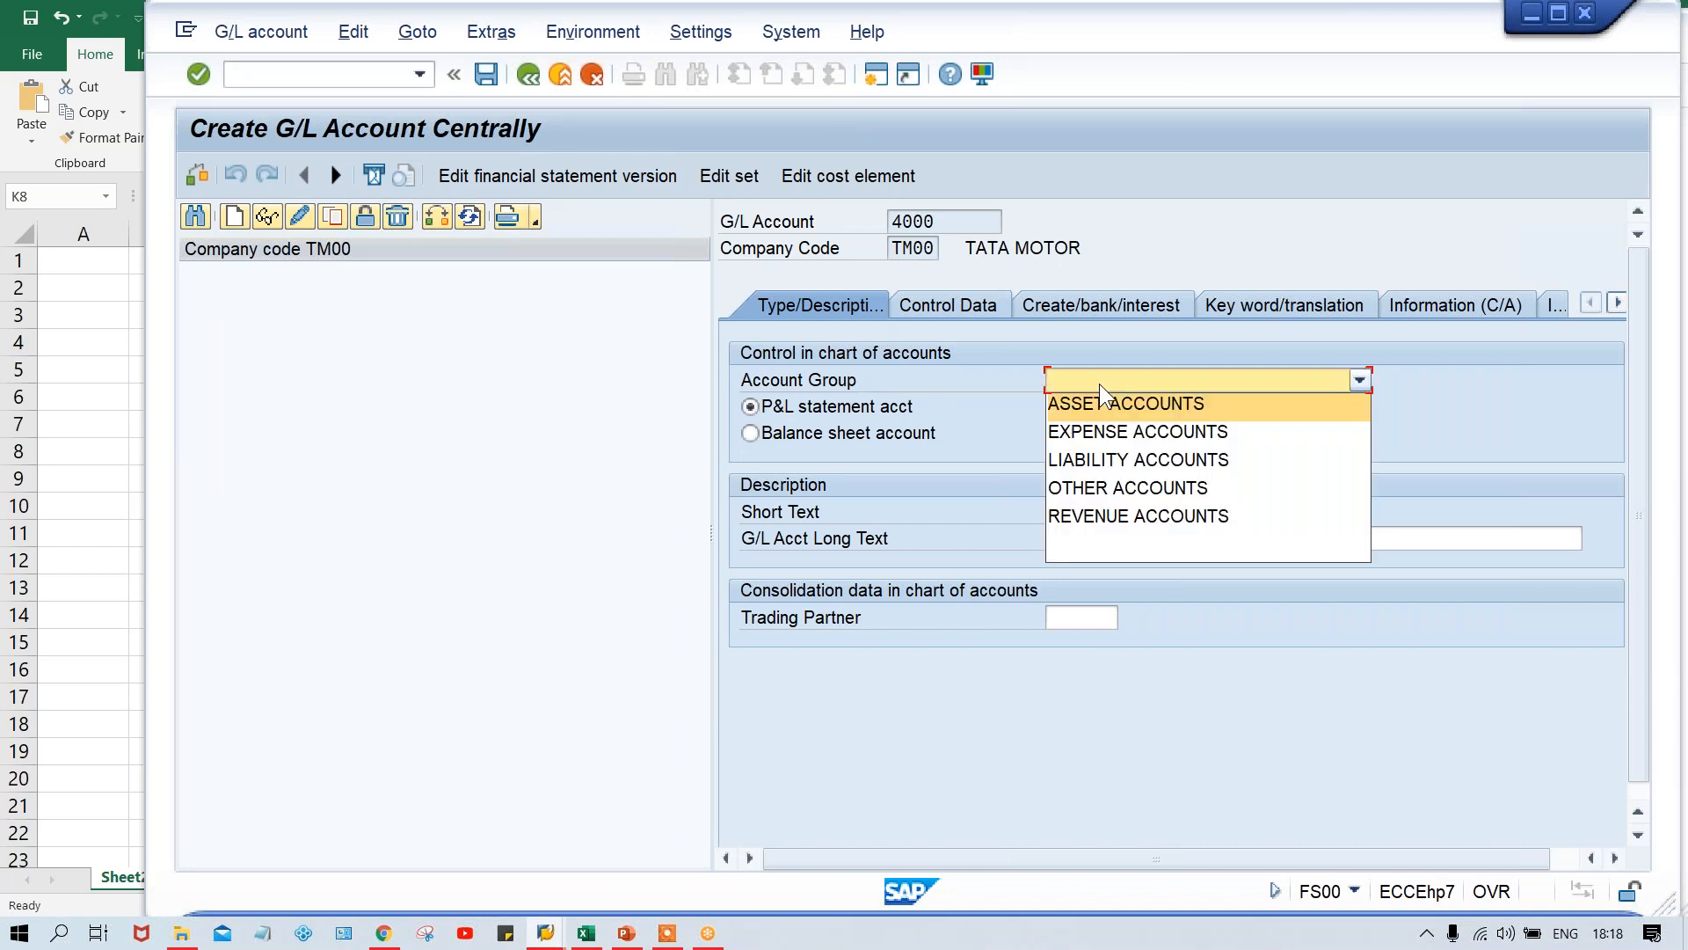
click(1112, 435)
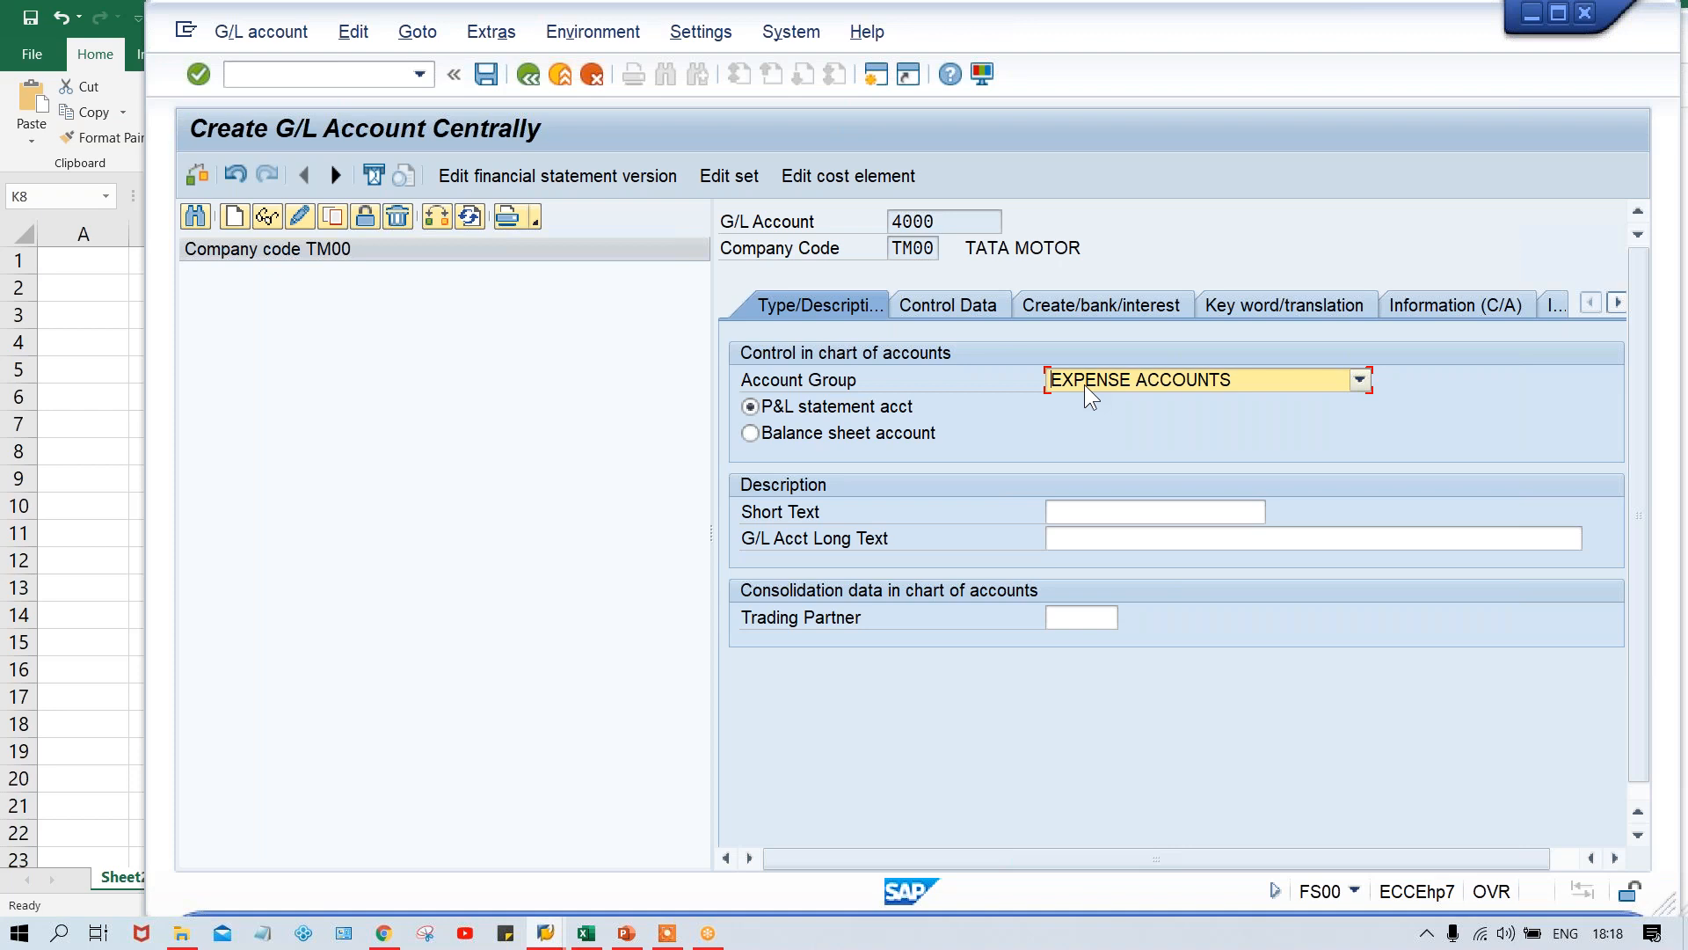
- Try to change account 4000's account group to LIABILITY ACCOUNTS
click(1086, 378)
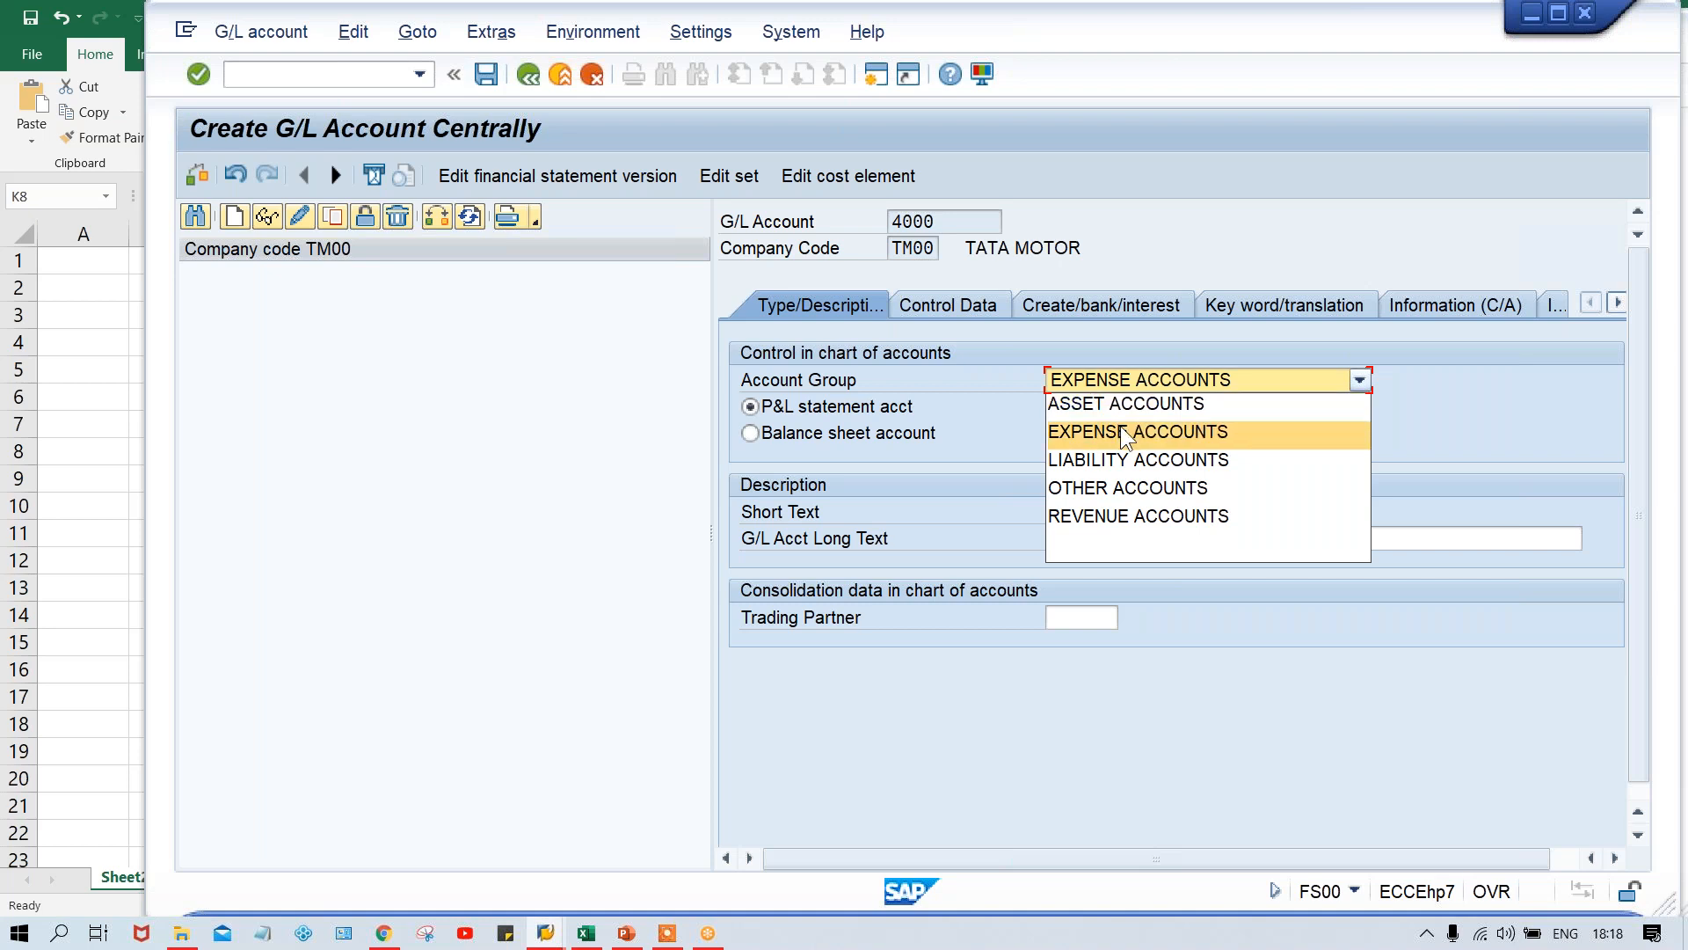
click(1087, 465)
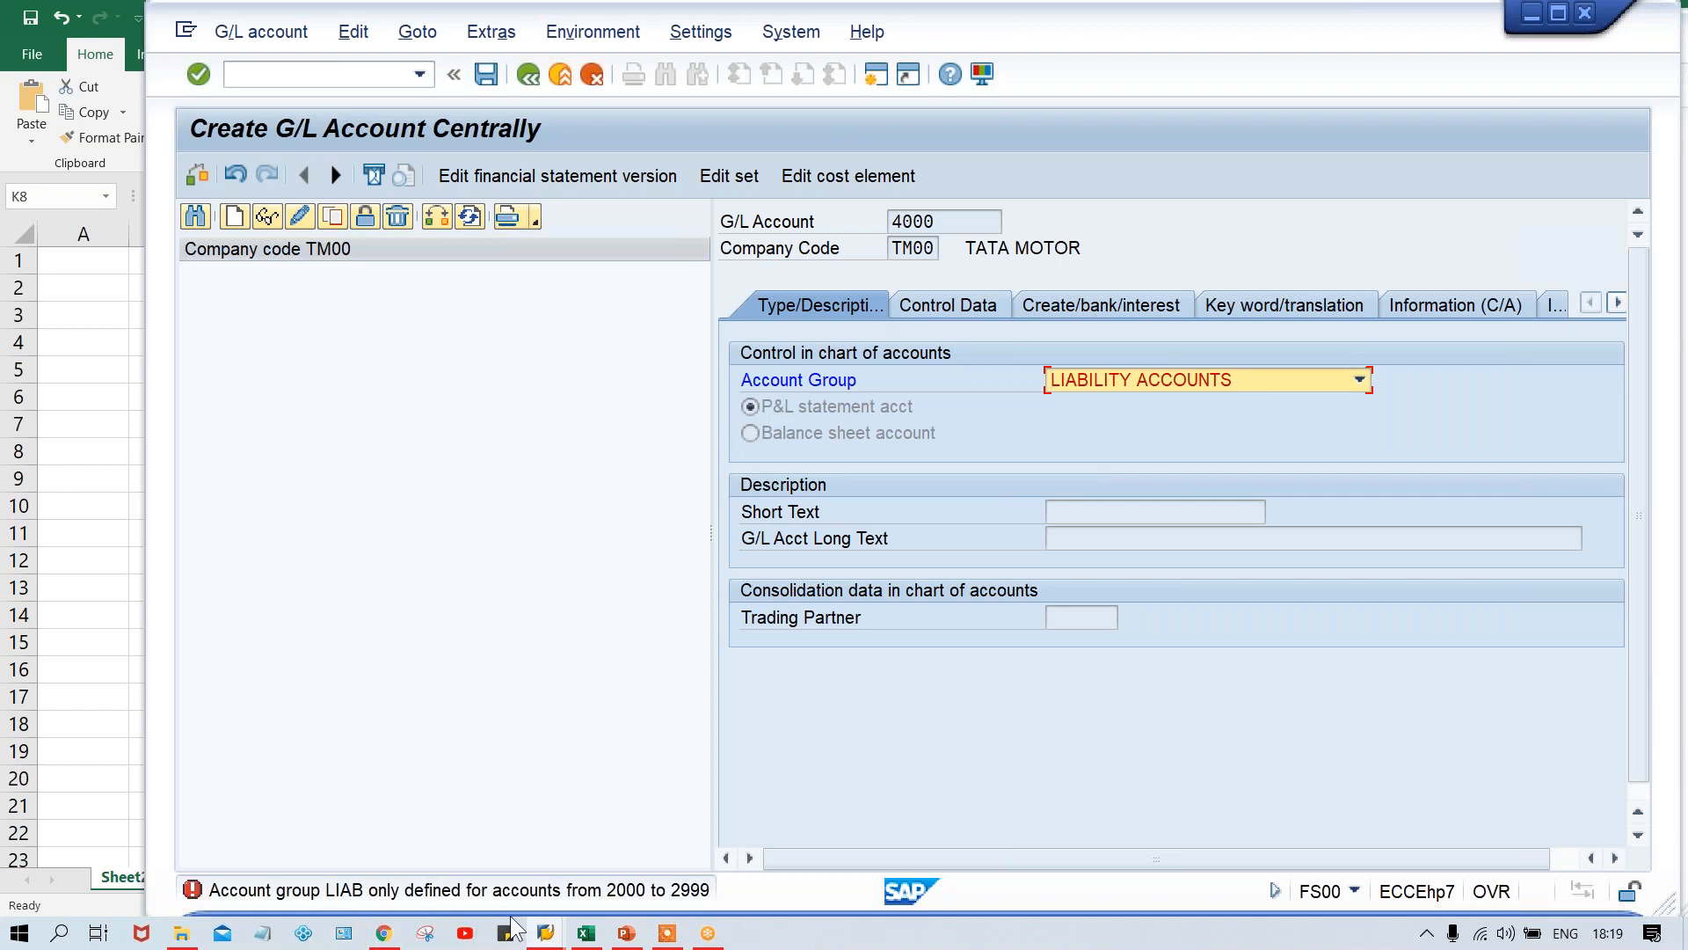
- Switch to the G/L Account Groups session and examine the number range of TCOA's liability accounts group
click(545, 932)
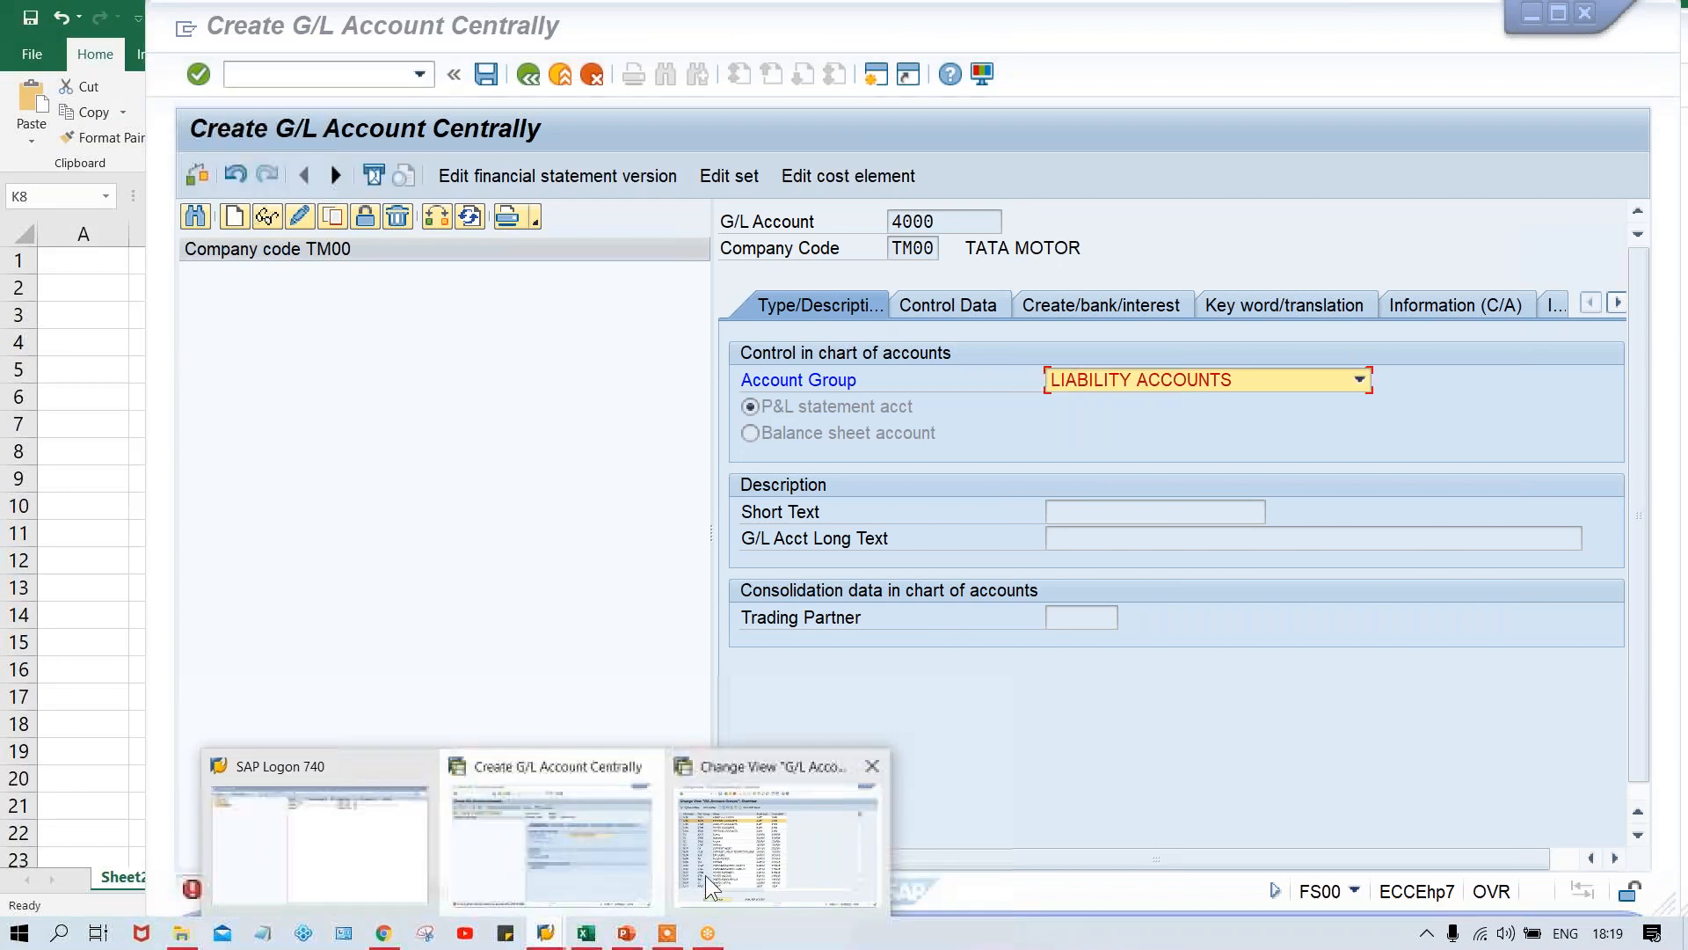
click(705, 874)
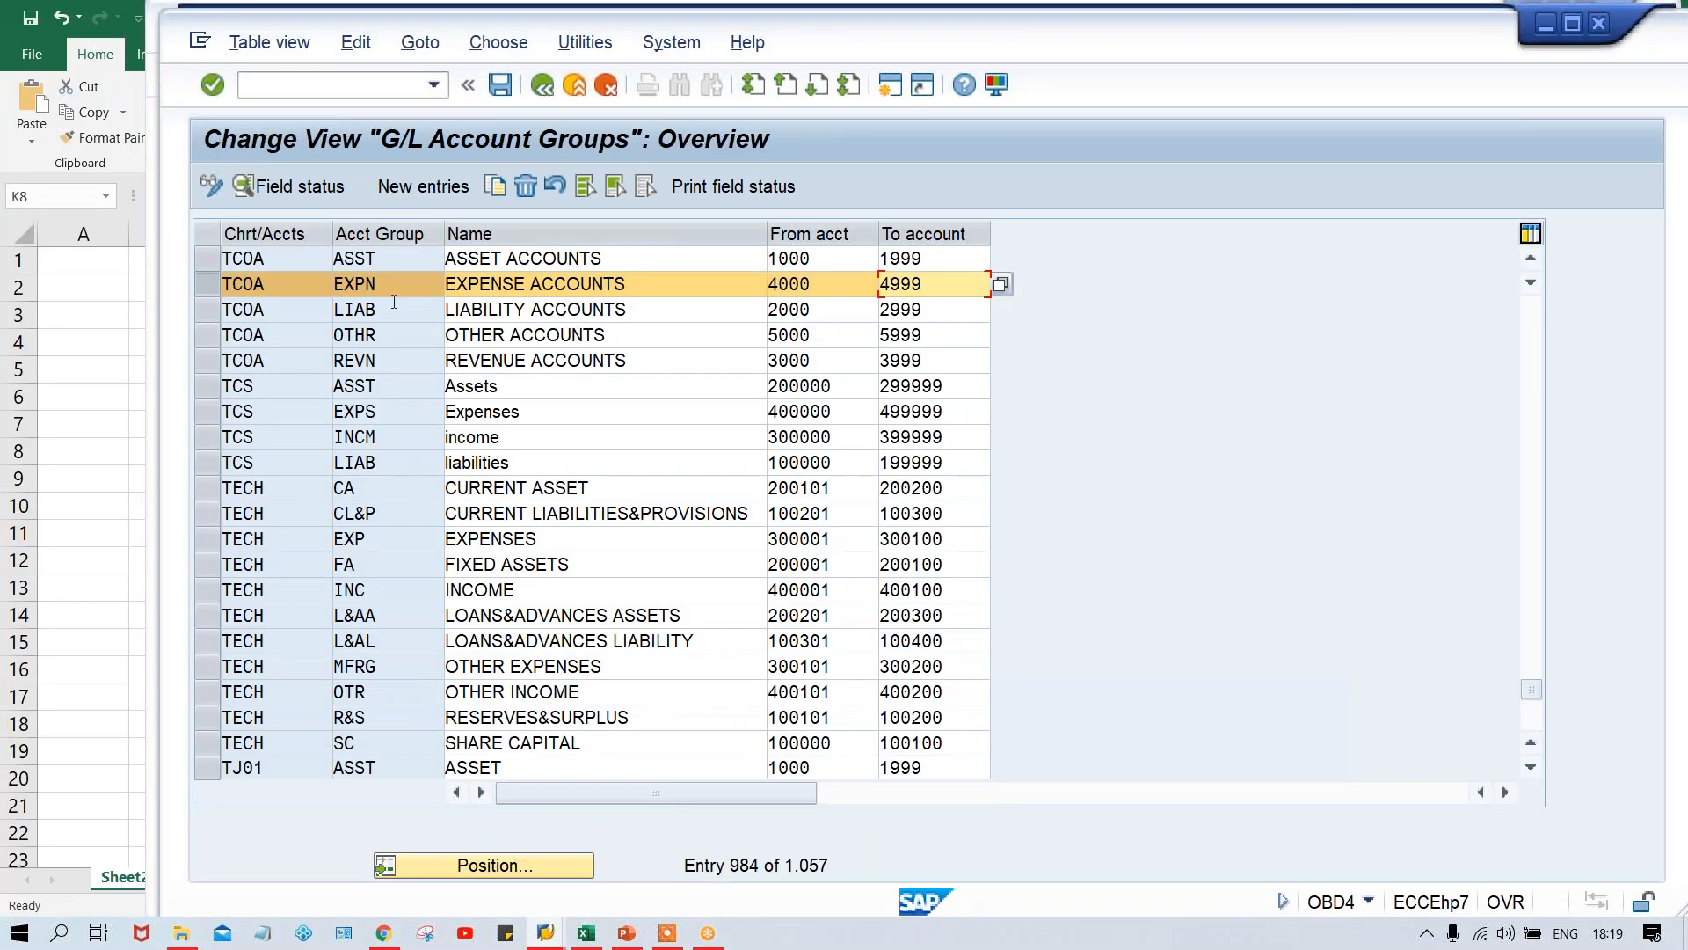
drag(387, 310, 309, 314)
click(672, 310)
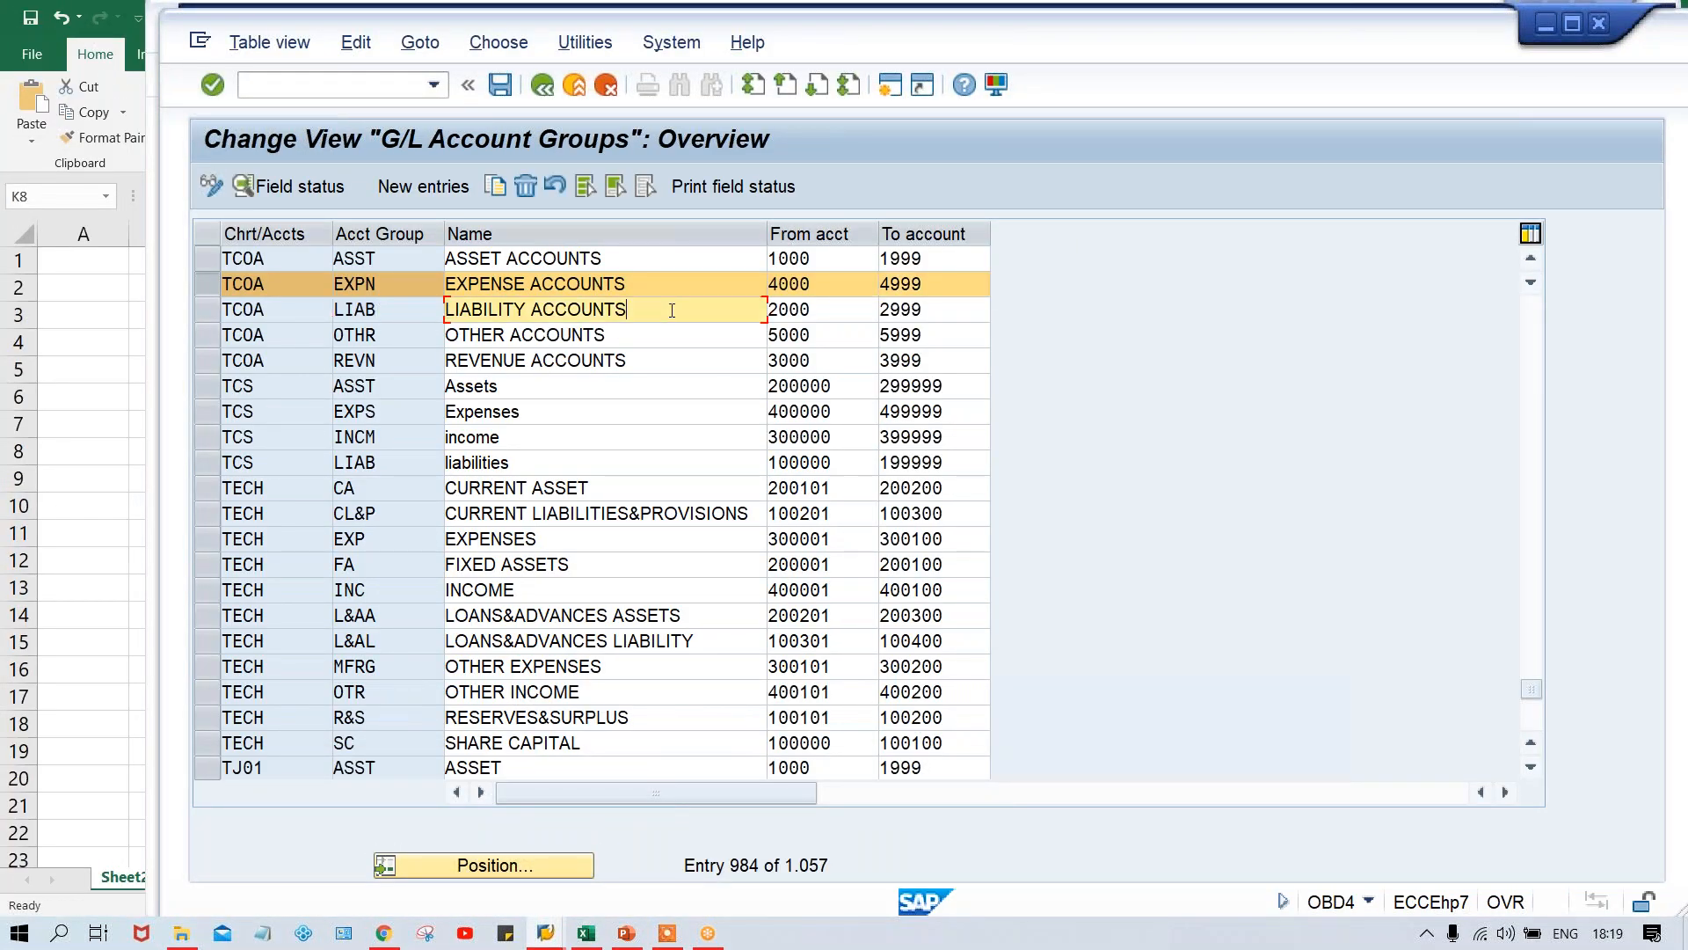
key(F1)
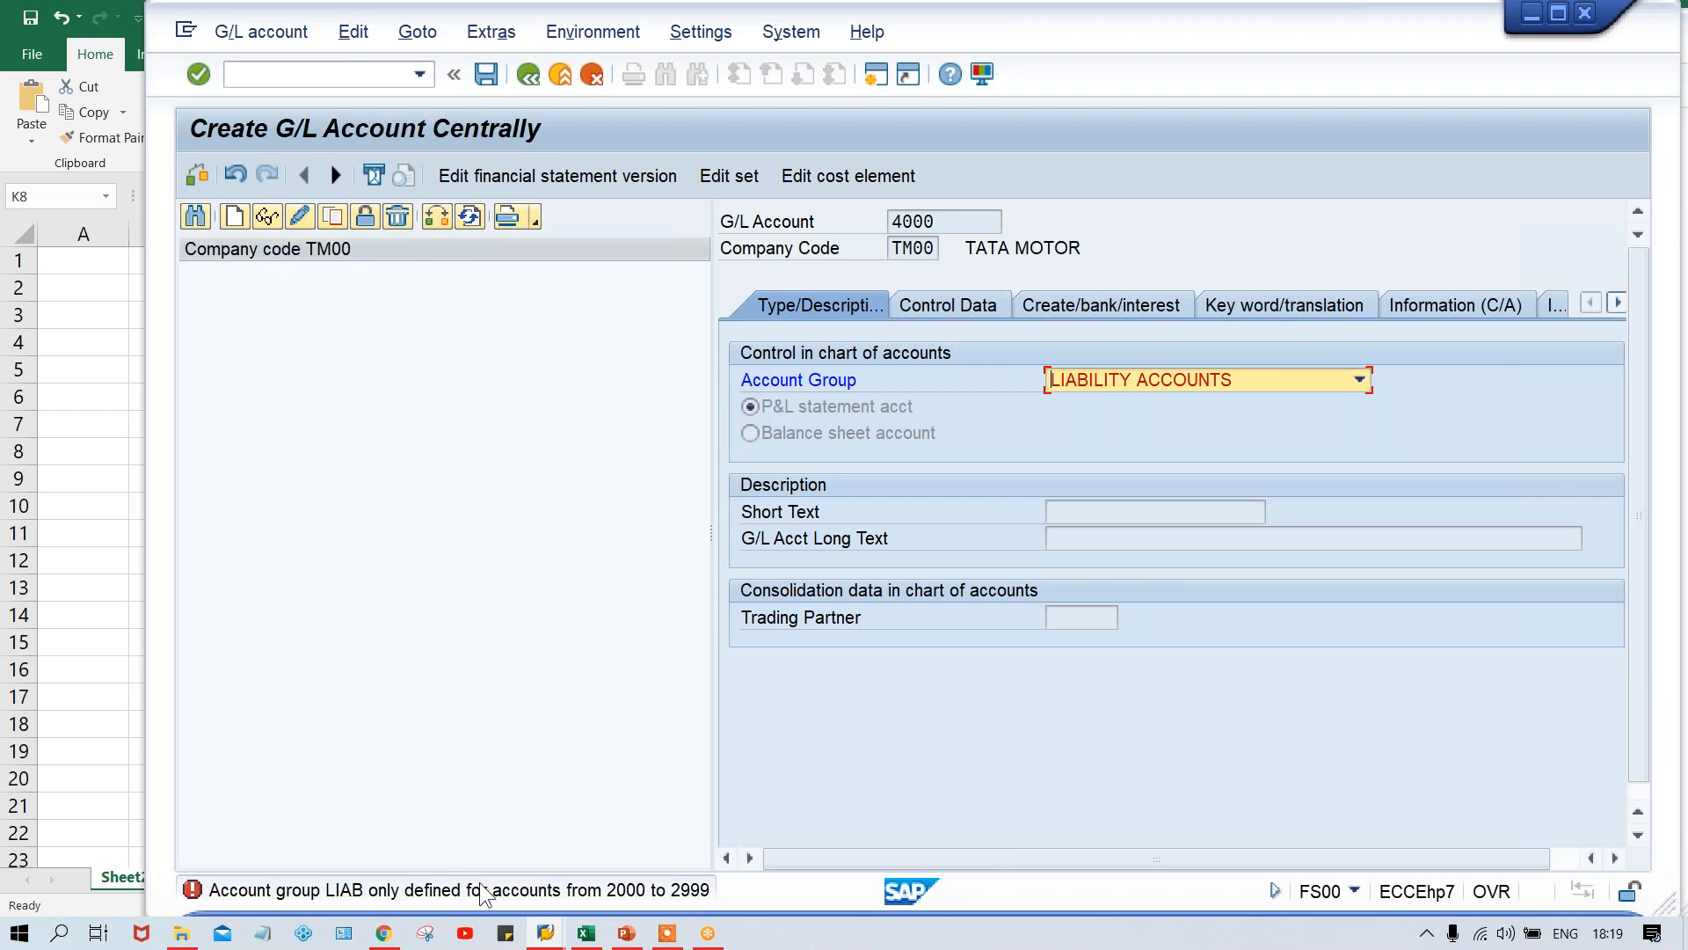
- Check the G/L account number against its group and set the account group back to EXPENSE ACCOUNTS
double_click(938, 221)
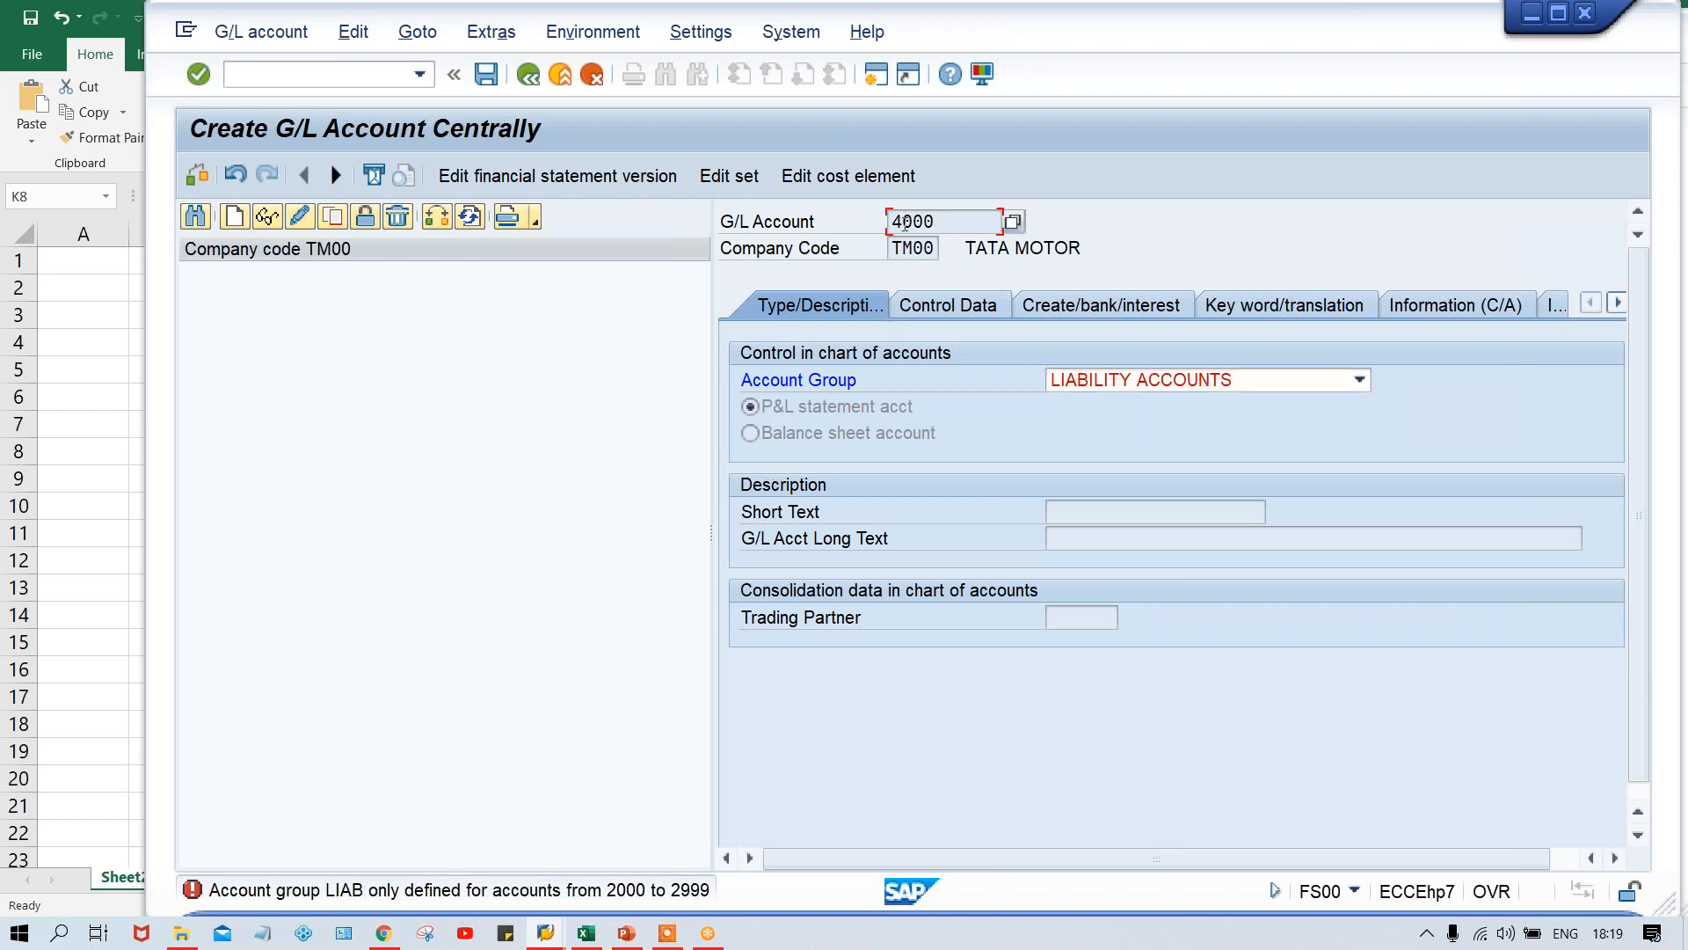
click(952, 226)
drag(941, 220, 865, 224)
click(1080, 382)
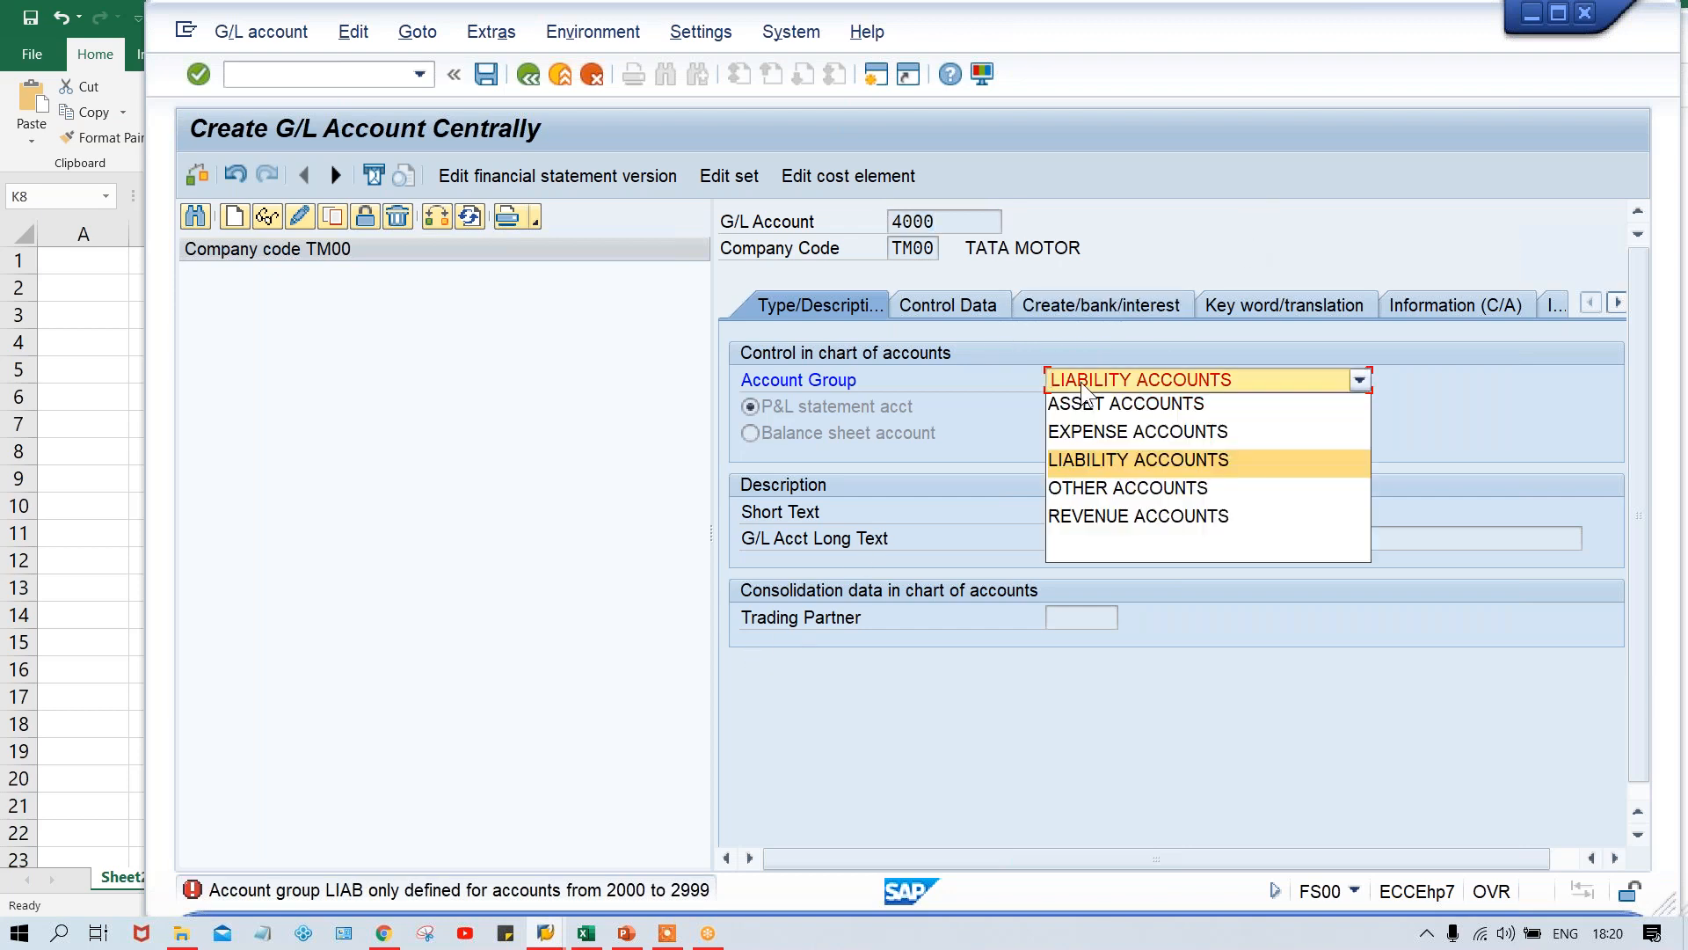
click(948, 215)
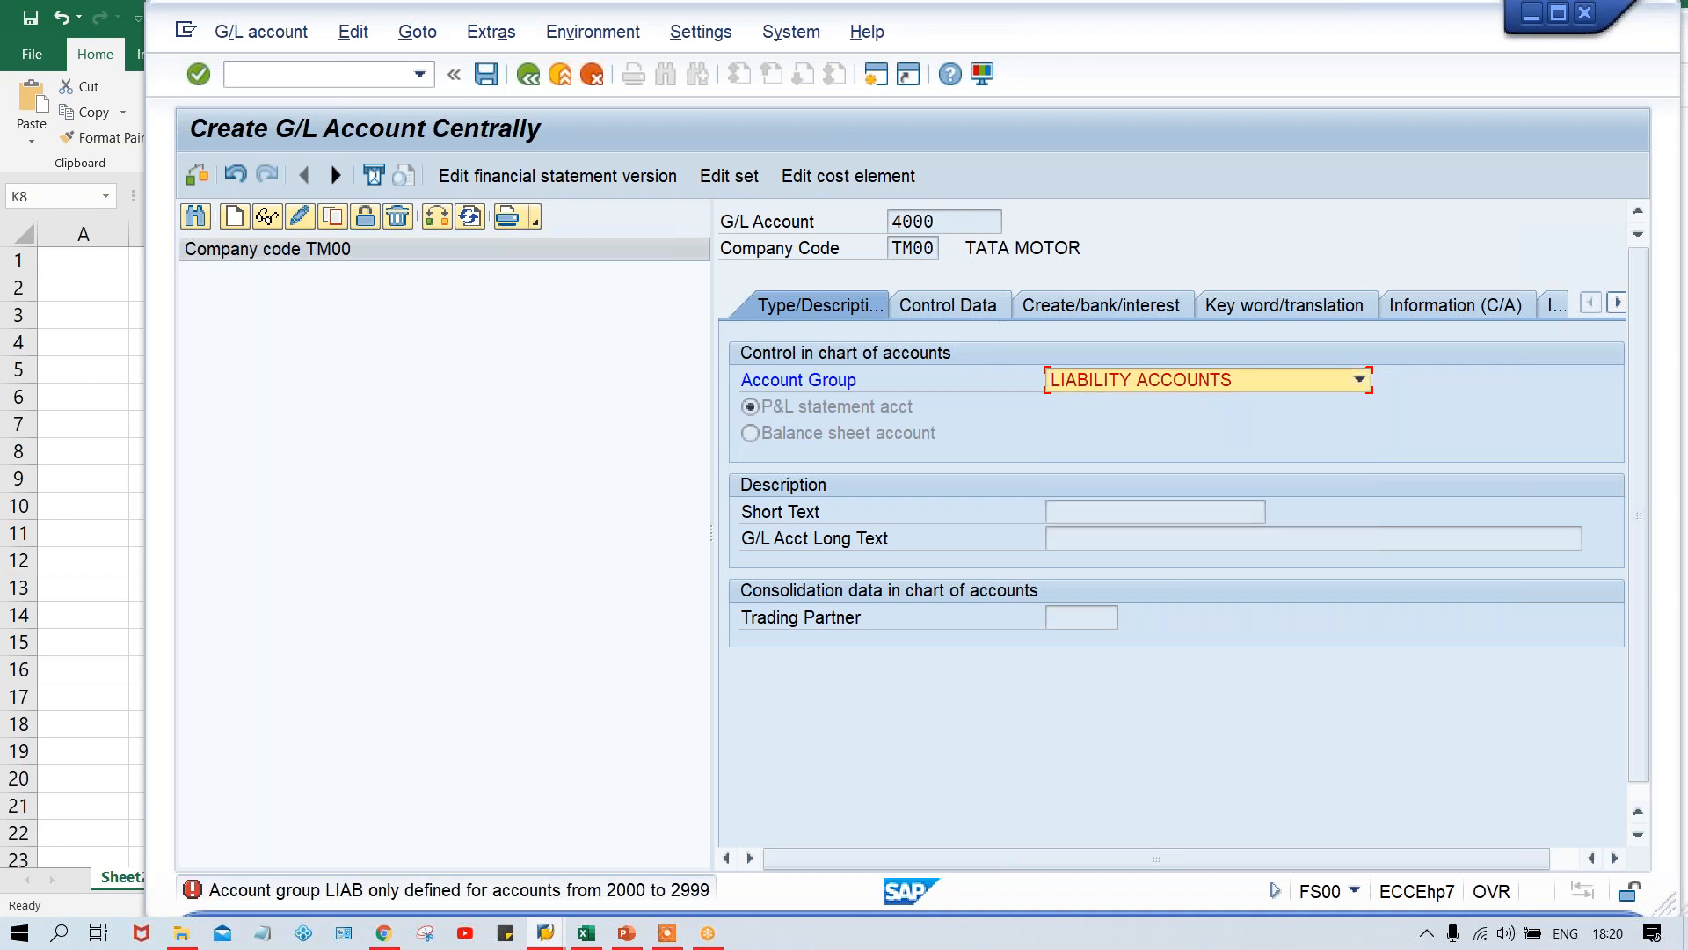
click(1094, 378)
click(1073, 429)
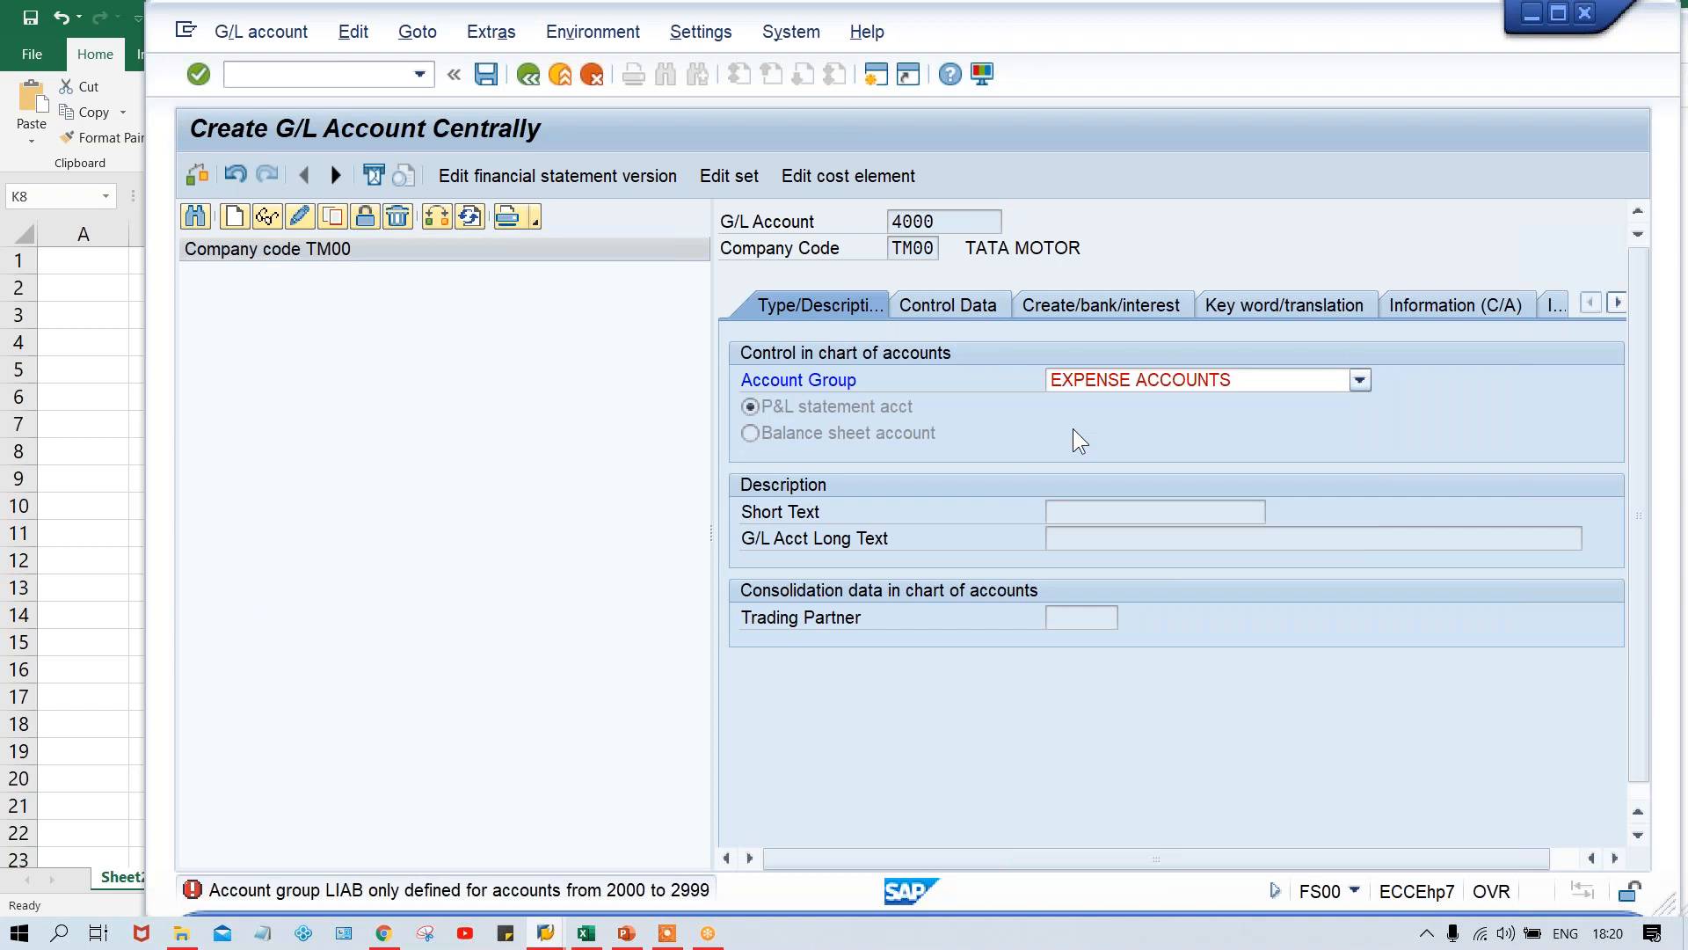
- Try to assign account 4000 to the OTHER ACCOUNTS group, and check the account number
click(1112, 376)
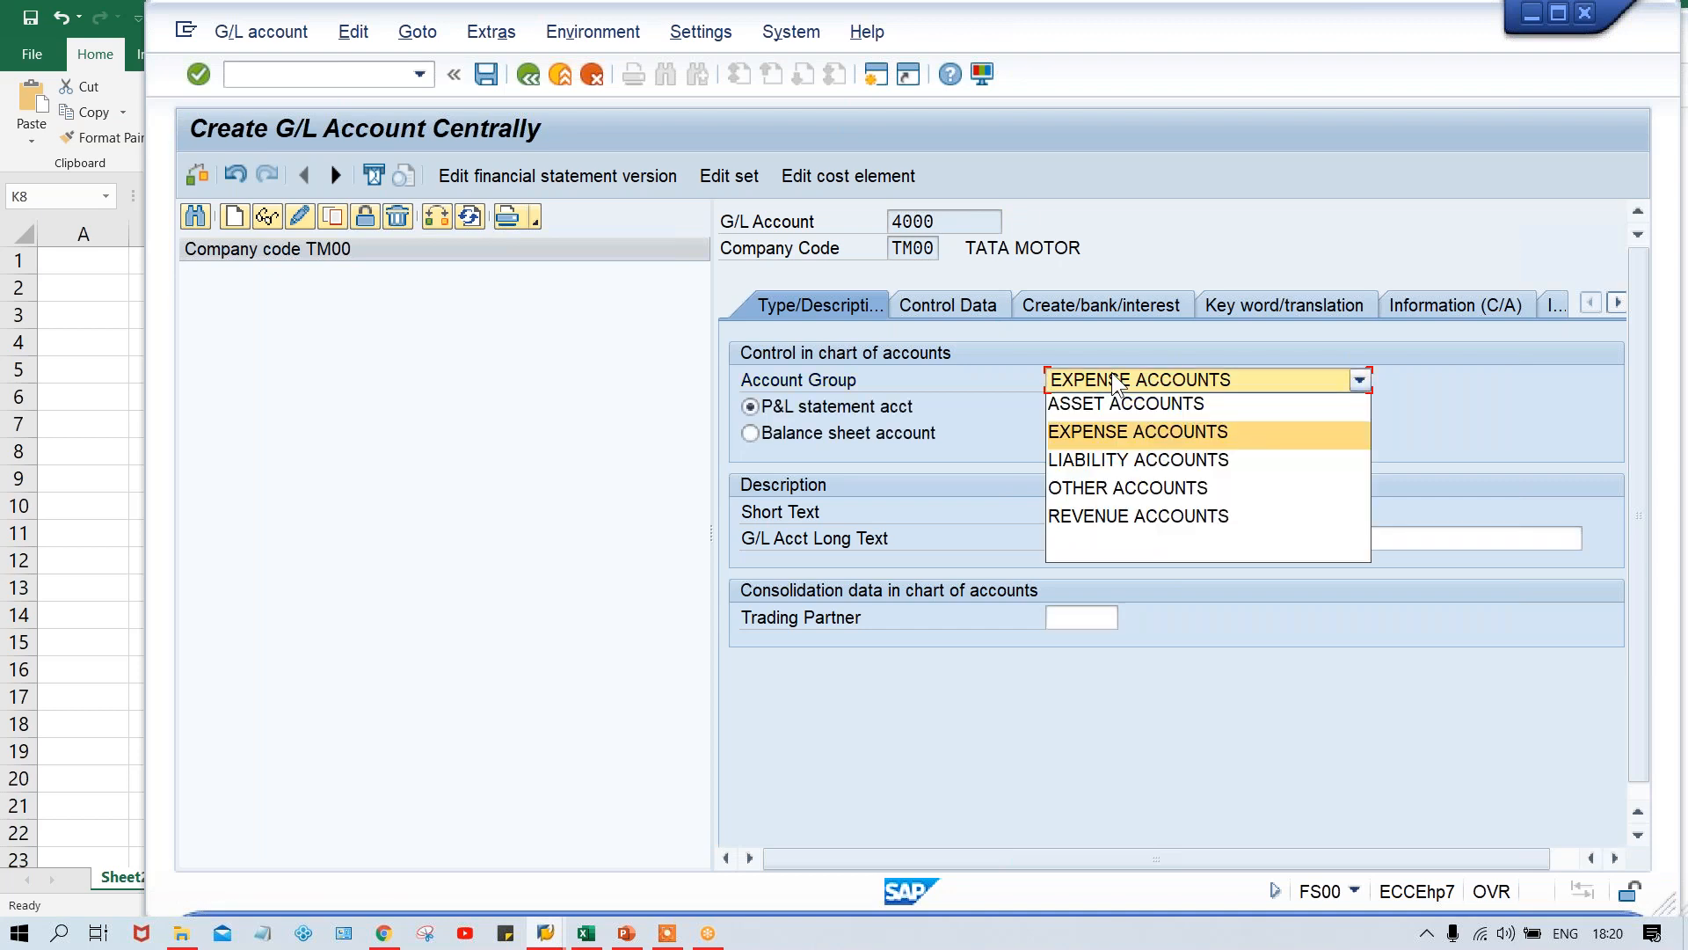
click(1103, 493)
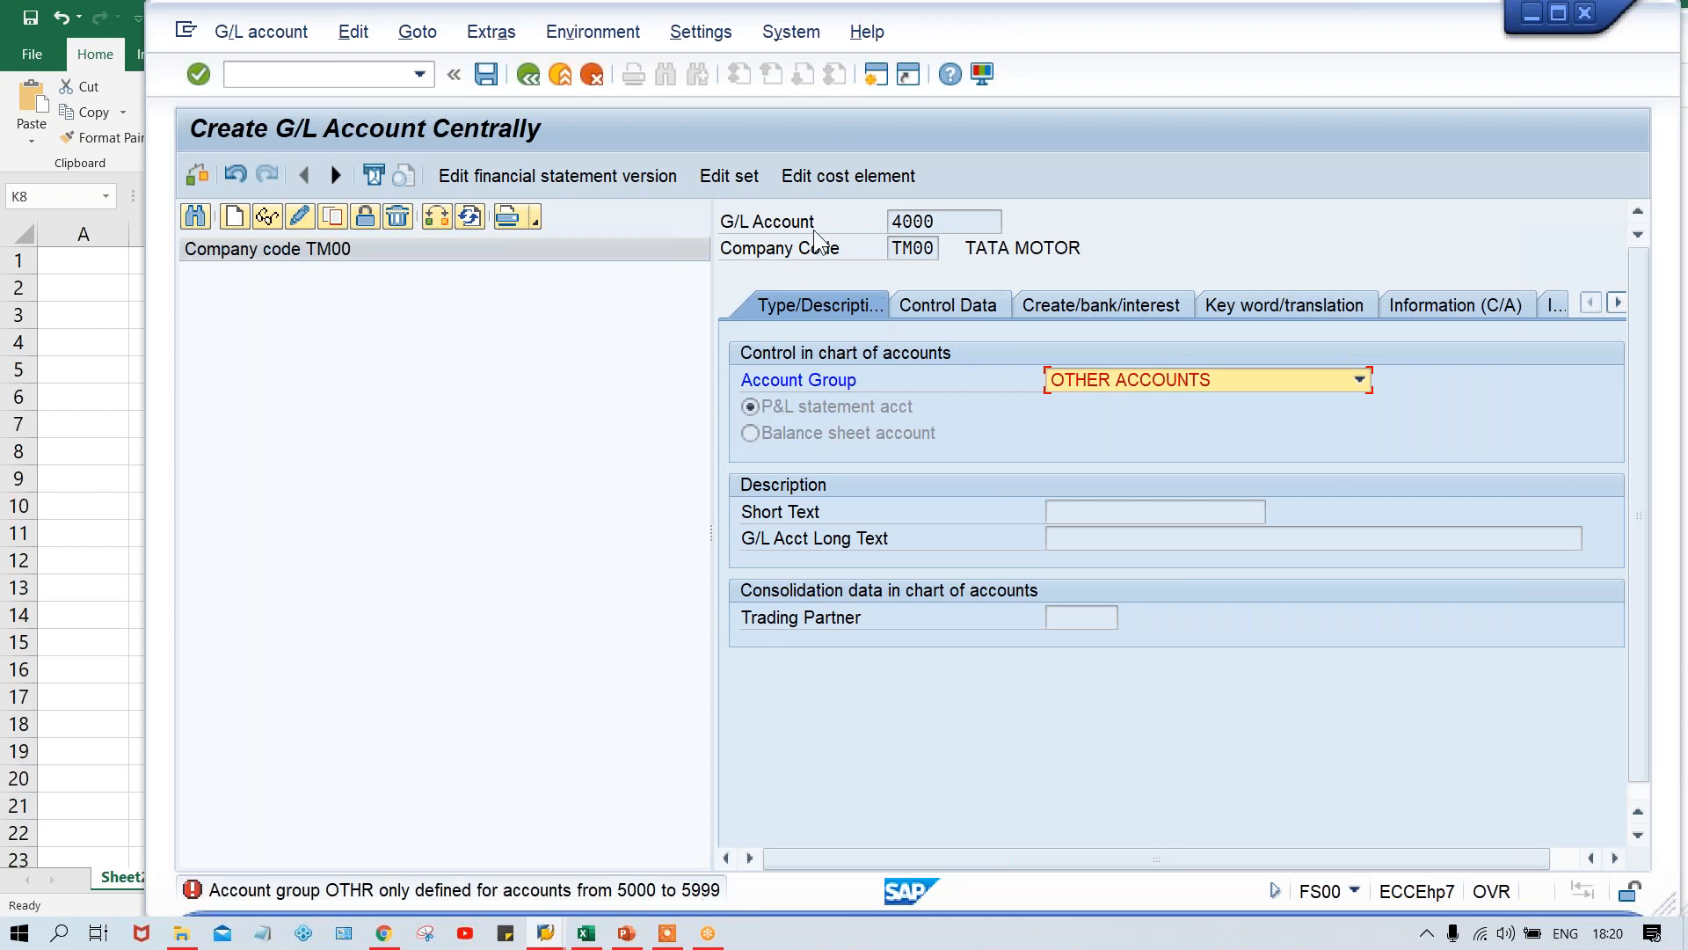
click(953, 220)
drag(952, 220, 837, 222)
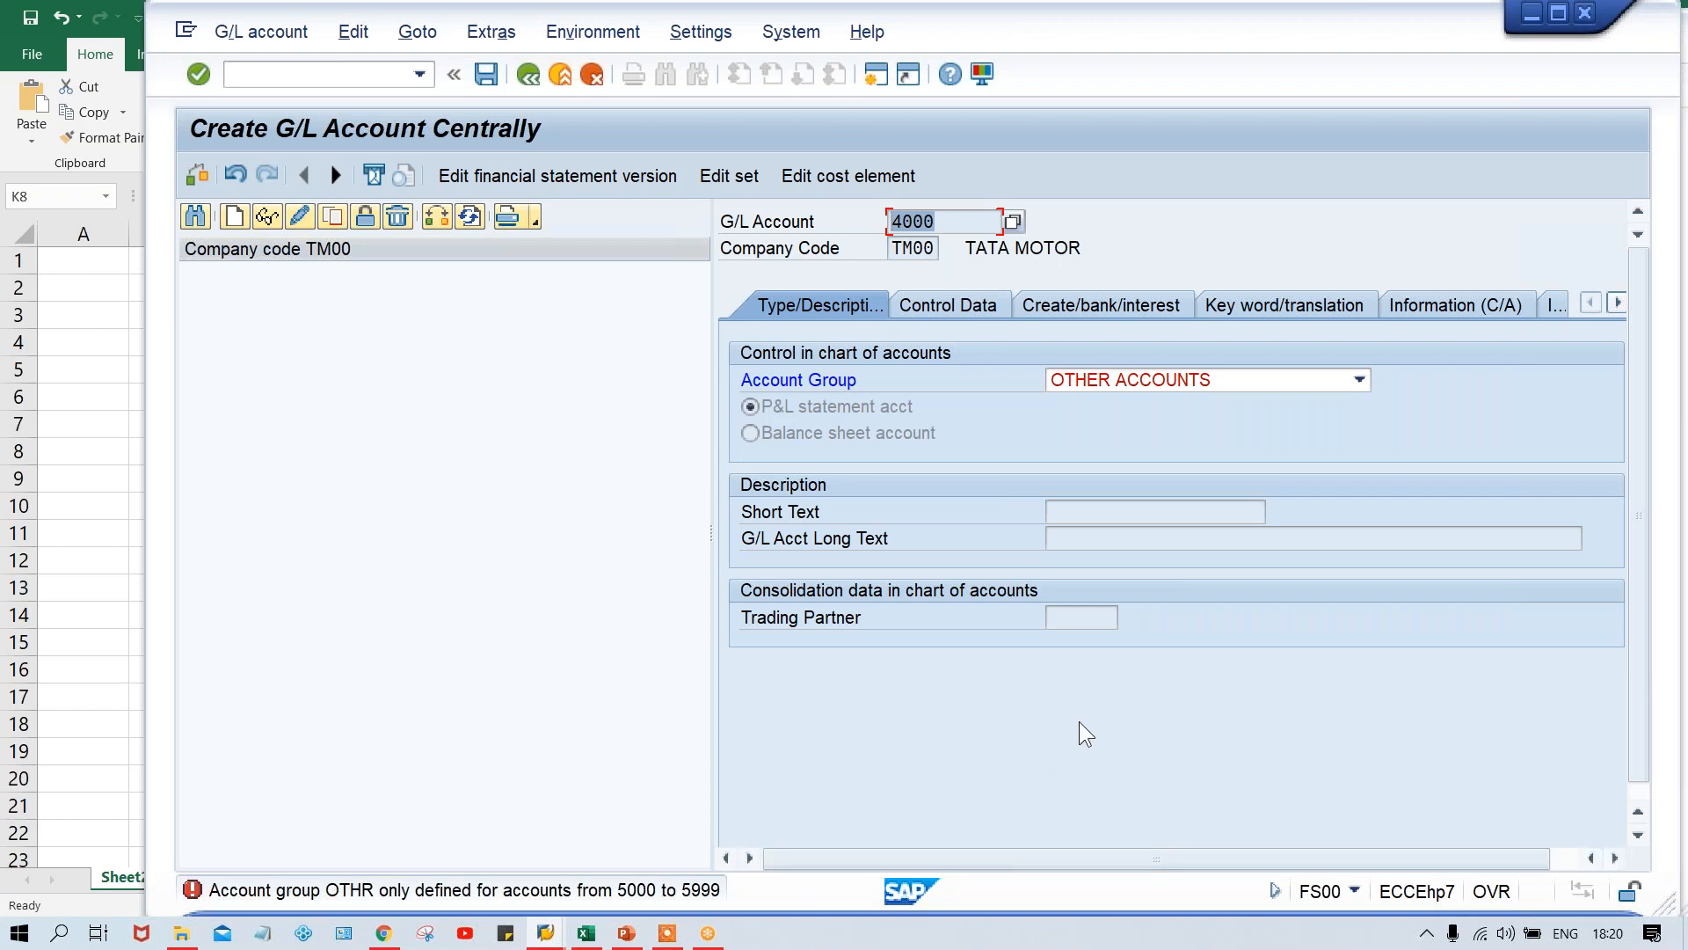
- Restore EXPENSE ACCOUNTS as the account group of G/L account 4000
click(1121, 375)
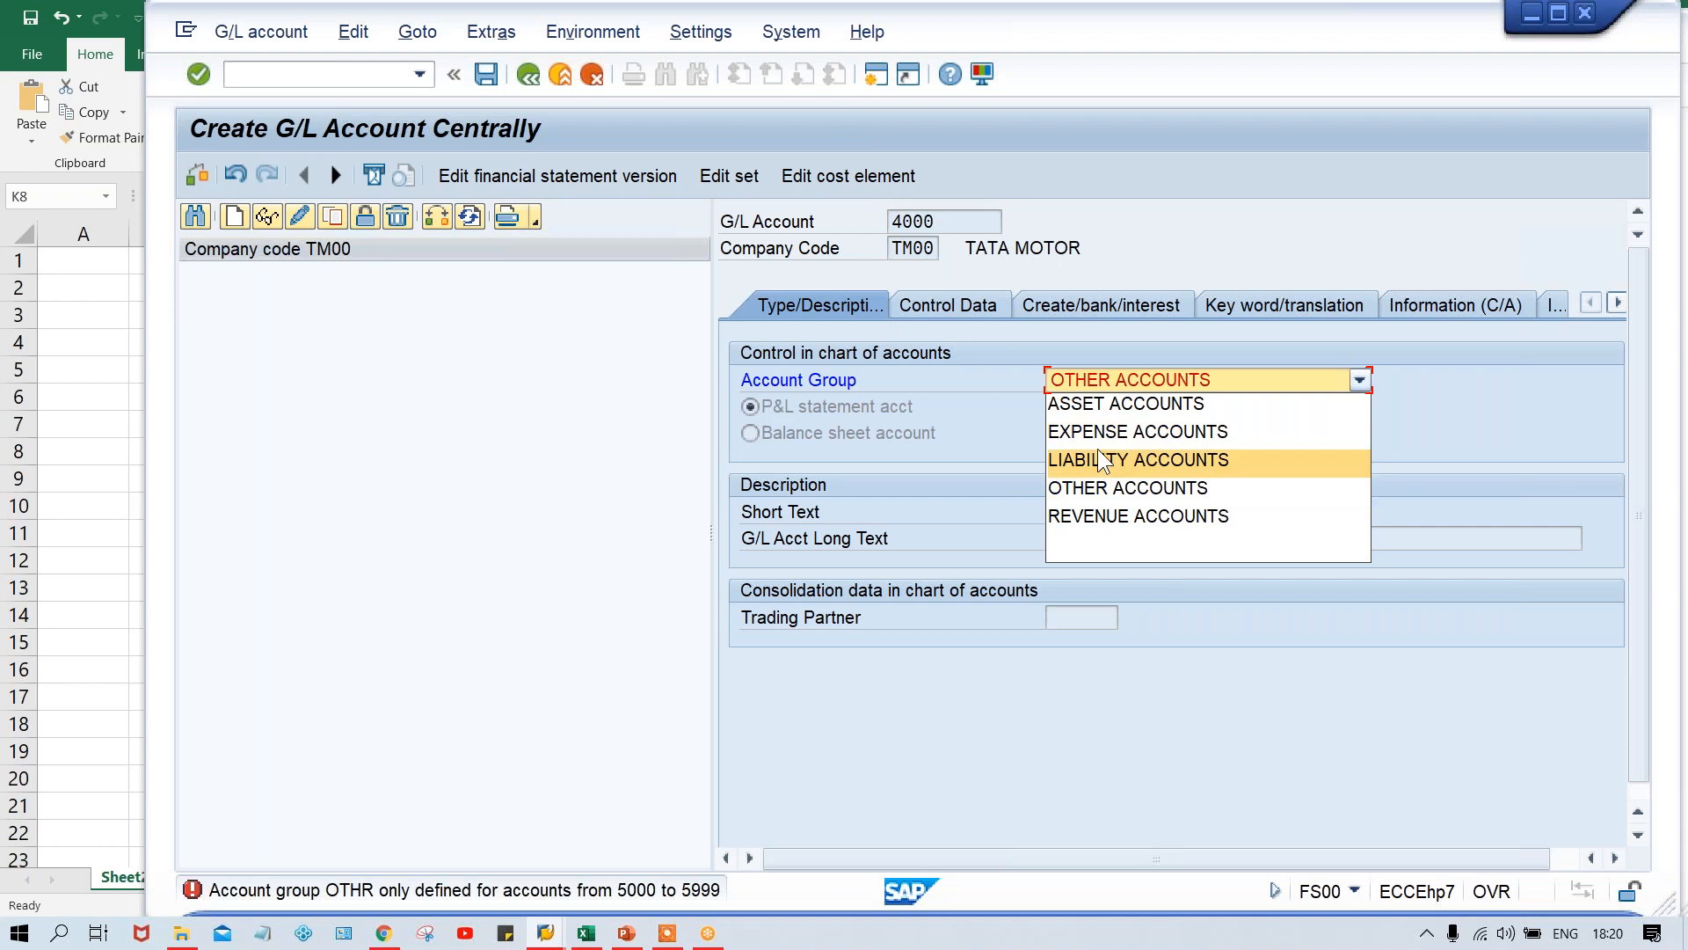
click(1092, 423)
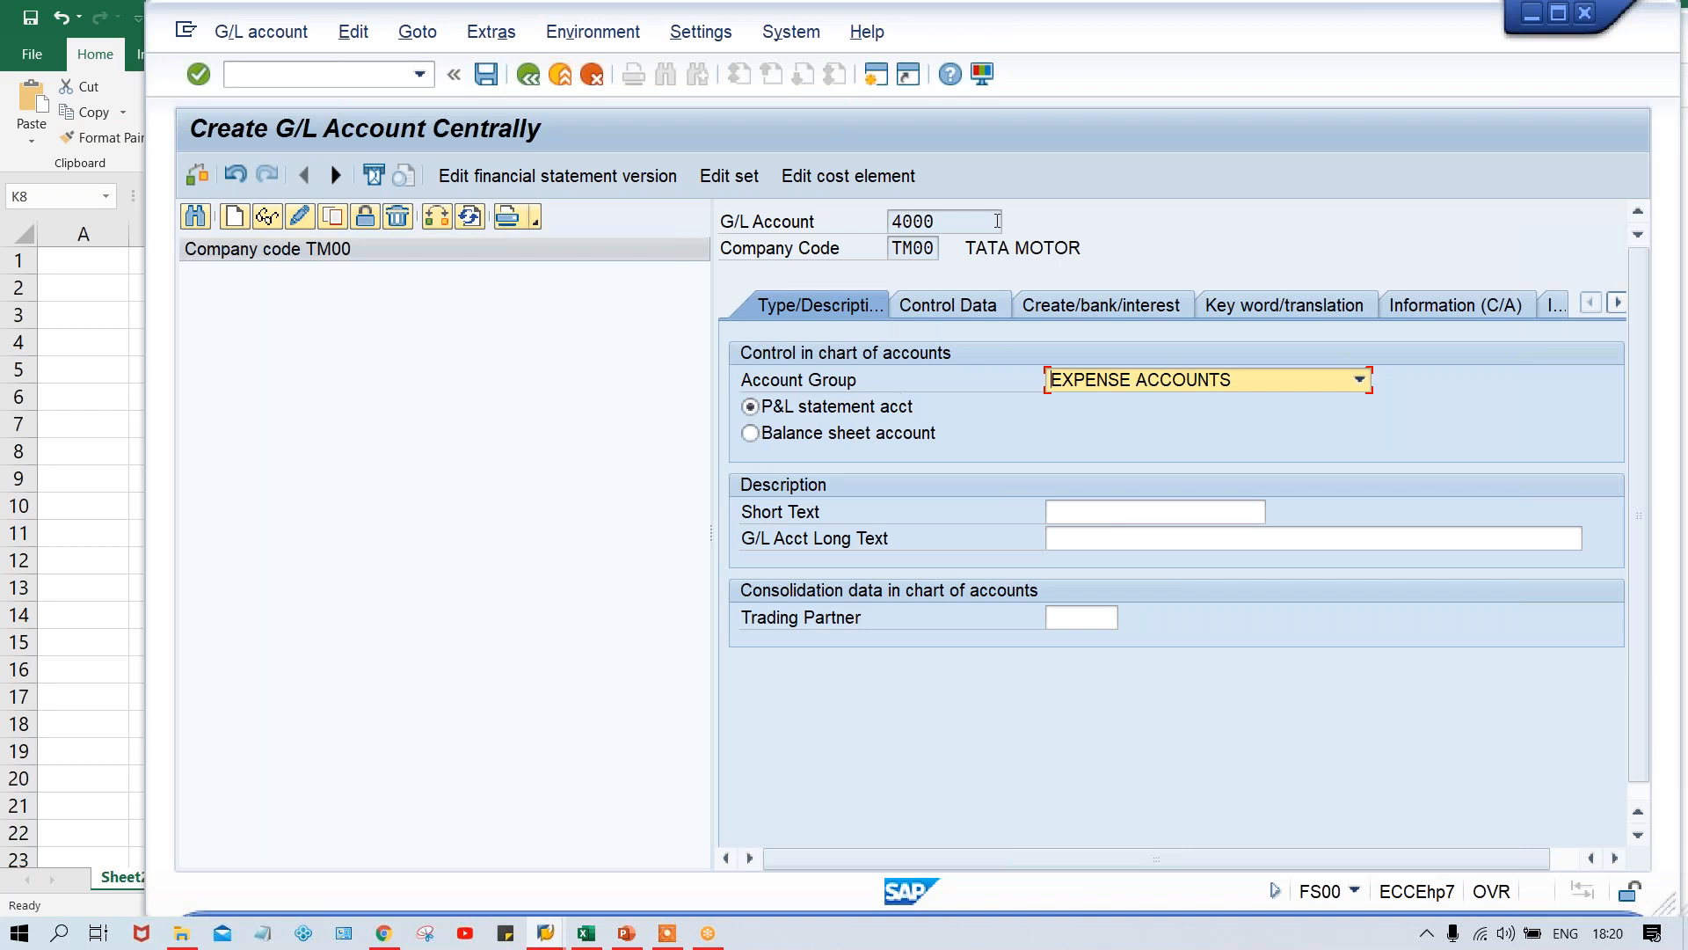
click(950, 216)
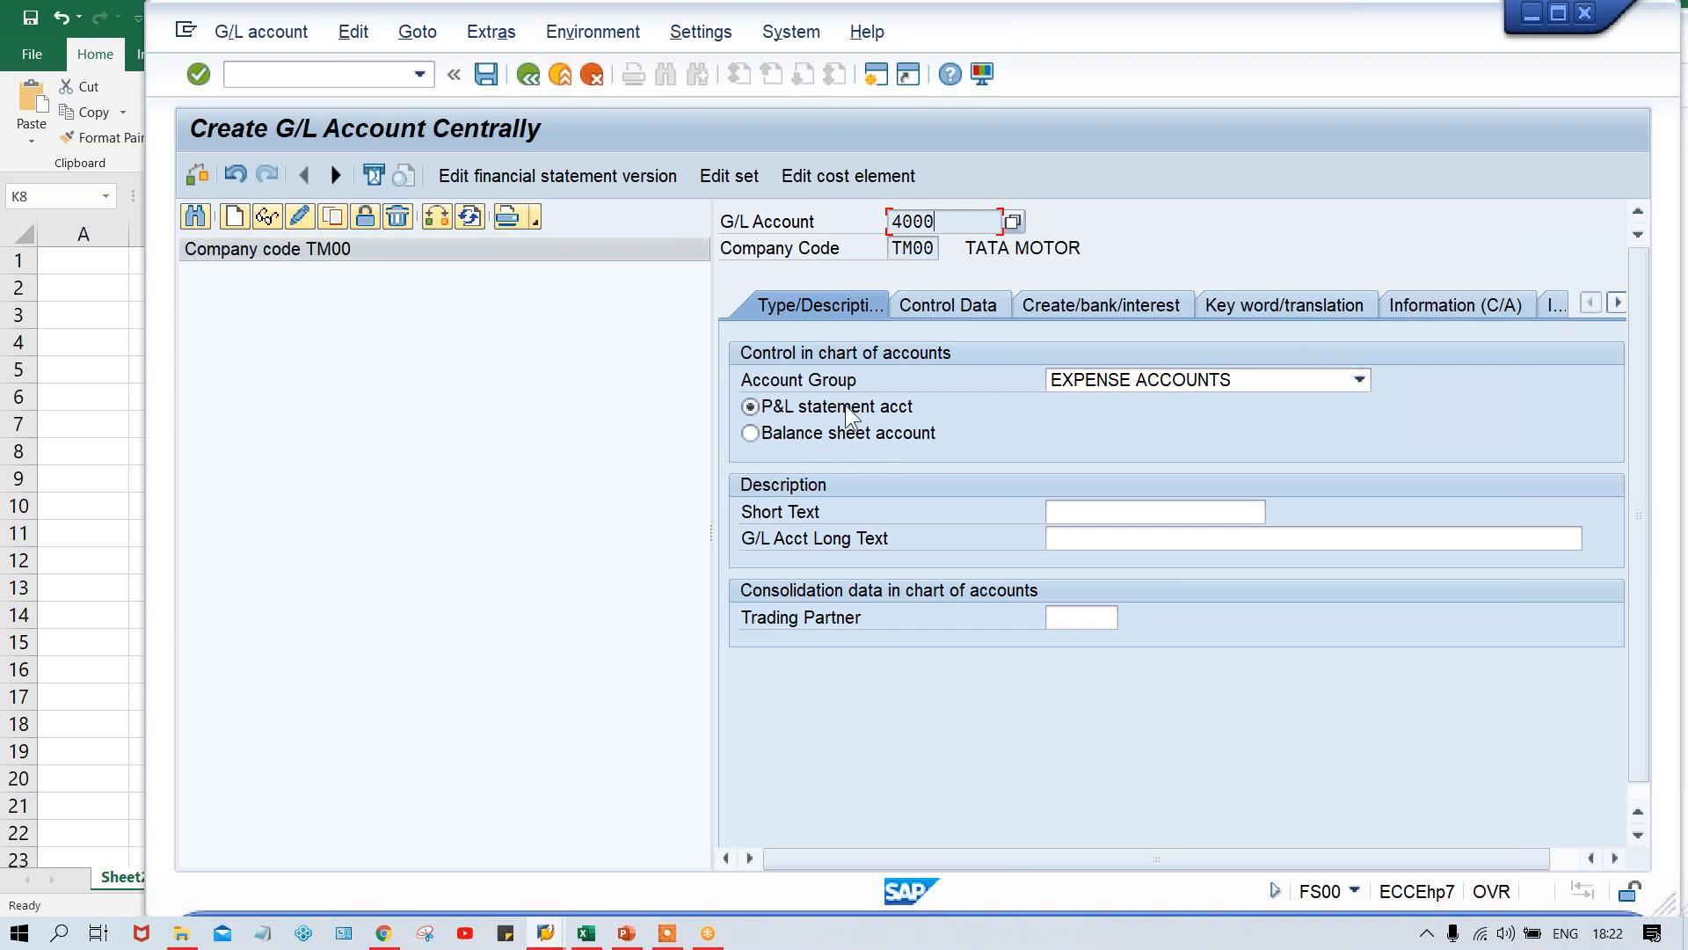
- Enter RENT ACT. as the short text of the expense account
click(1066, 516)
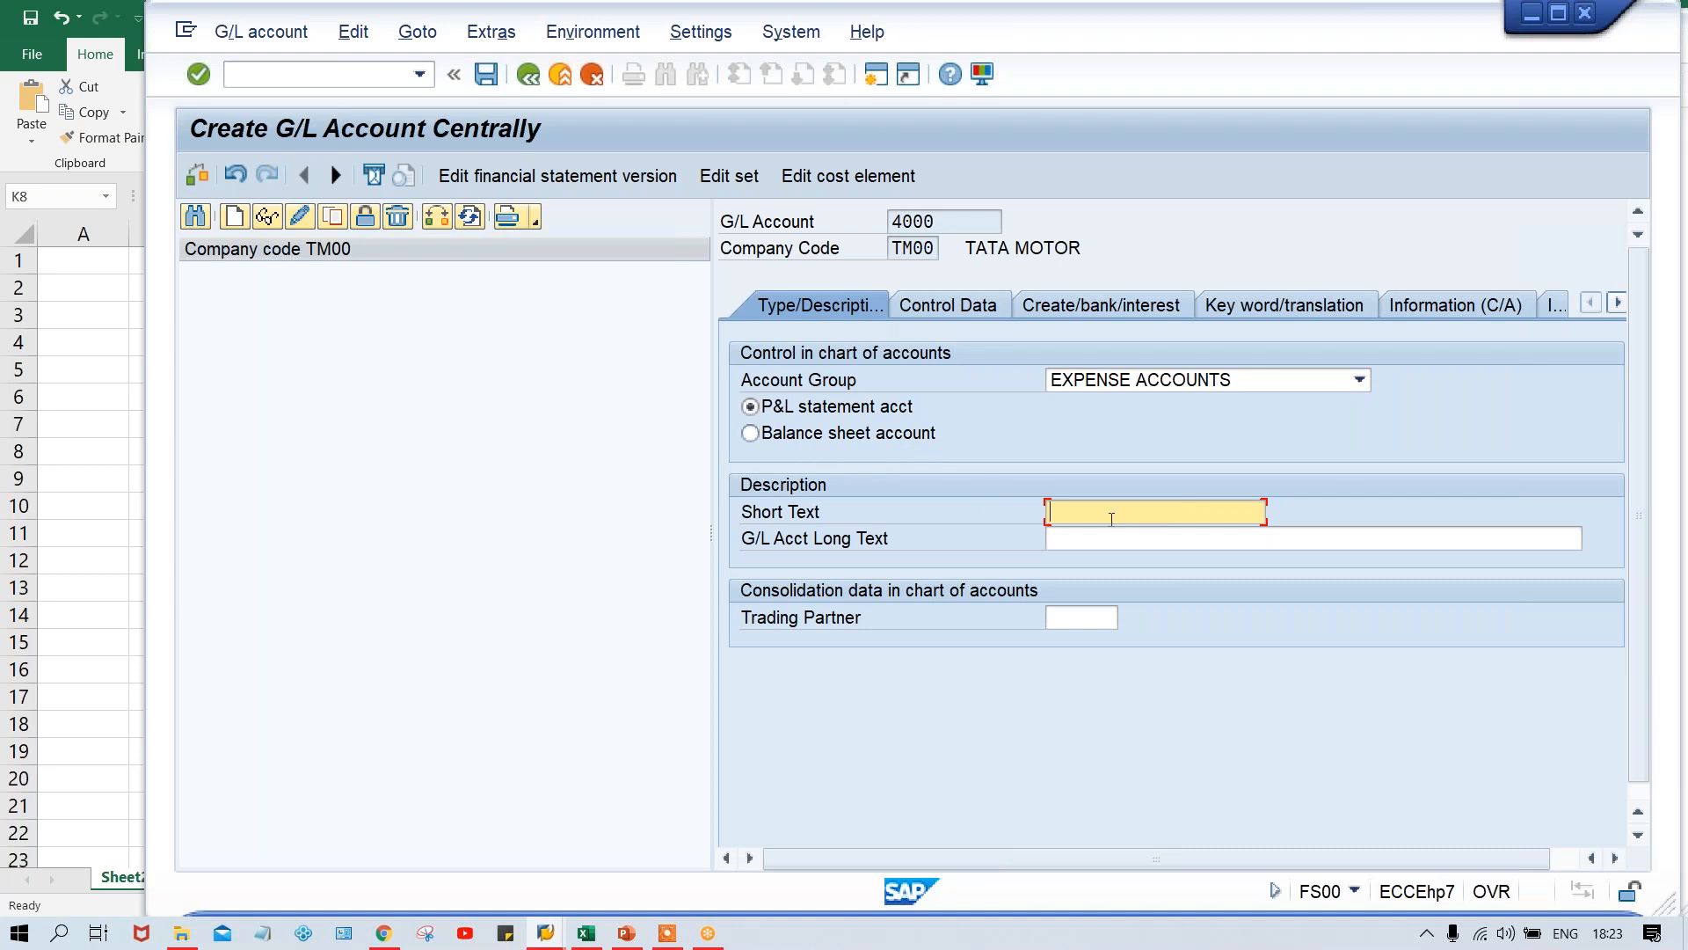
text(RE)
key(Down)
key(Down)
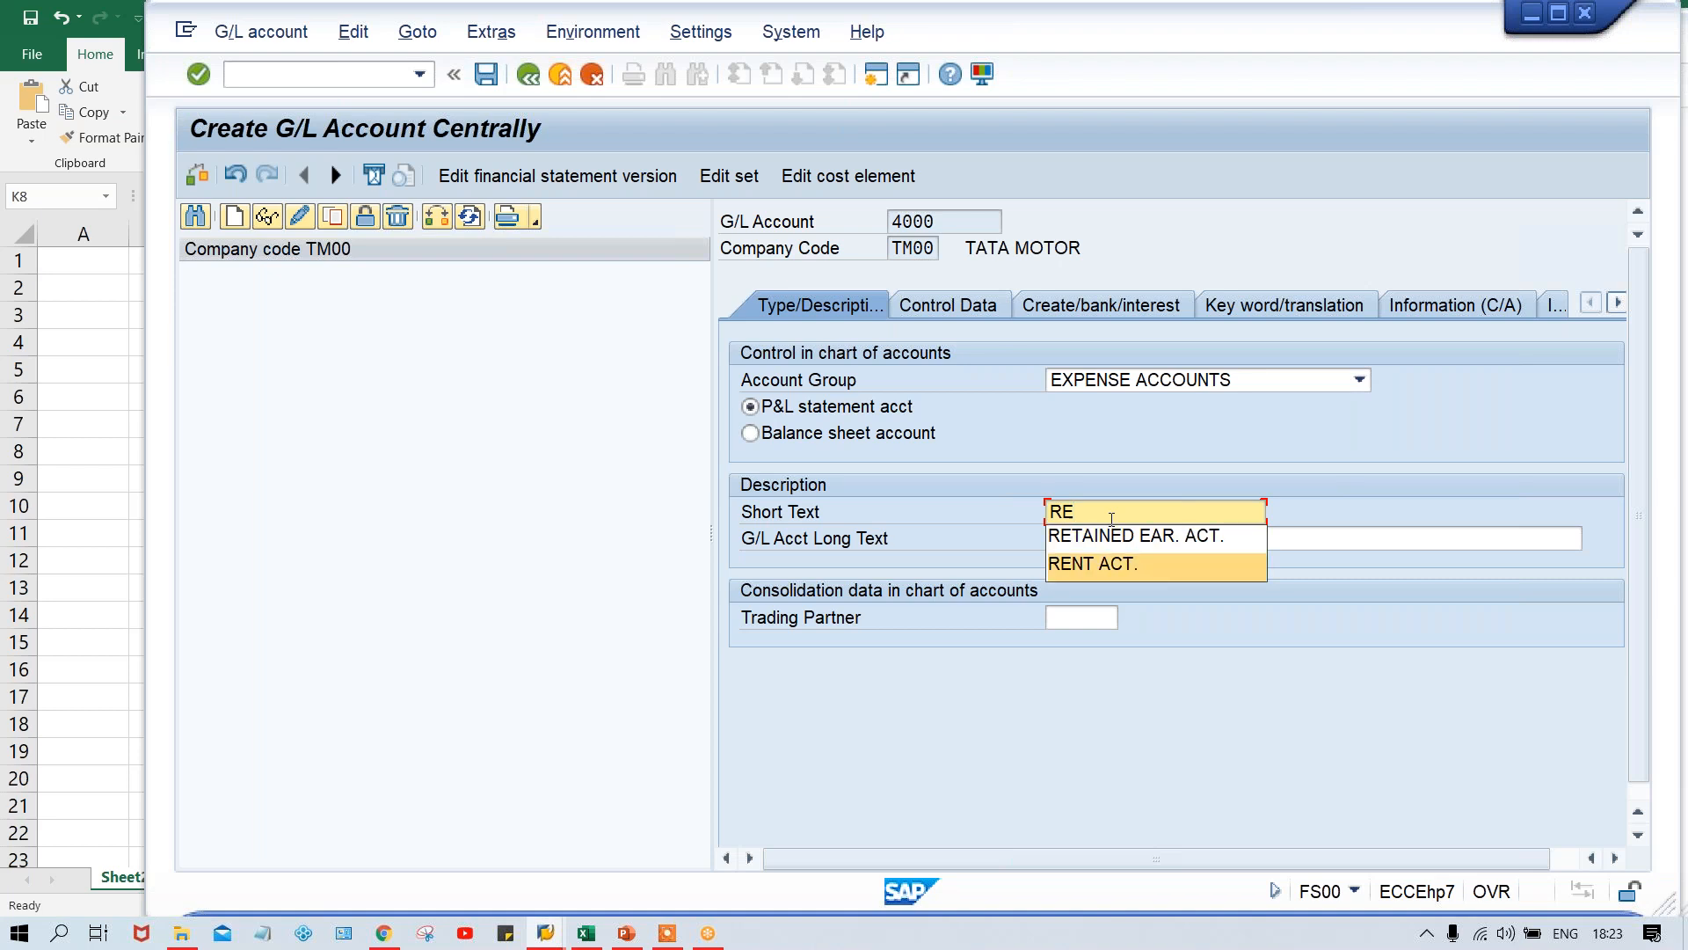
key(Return)
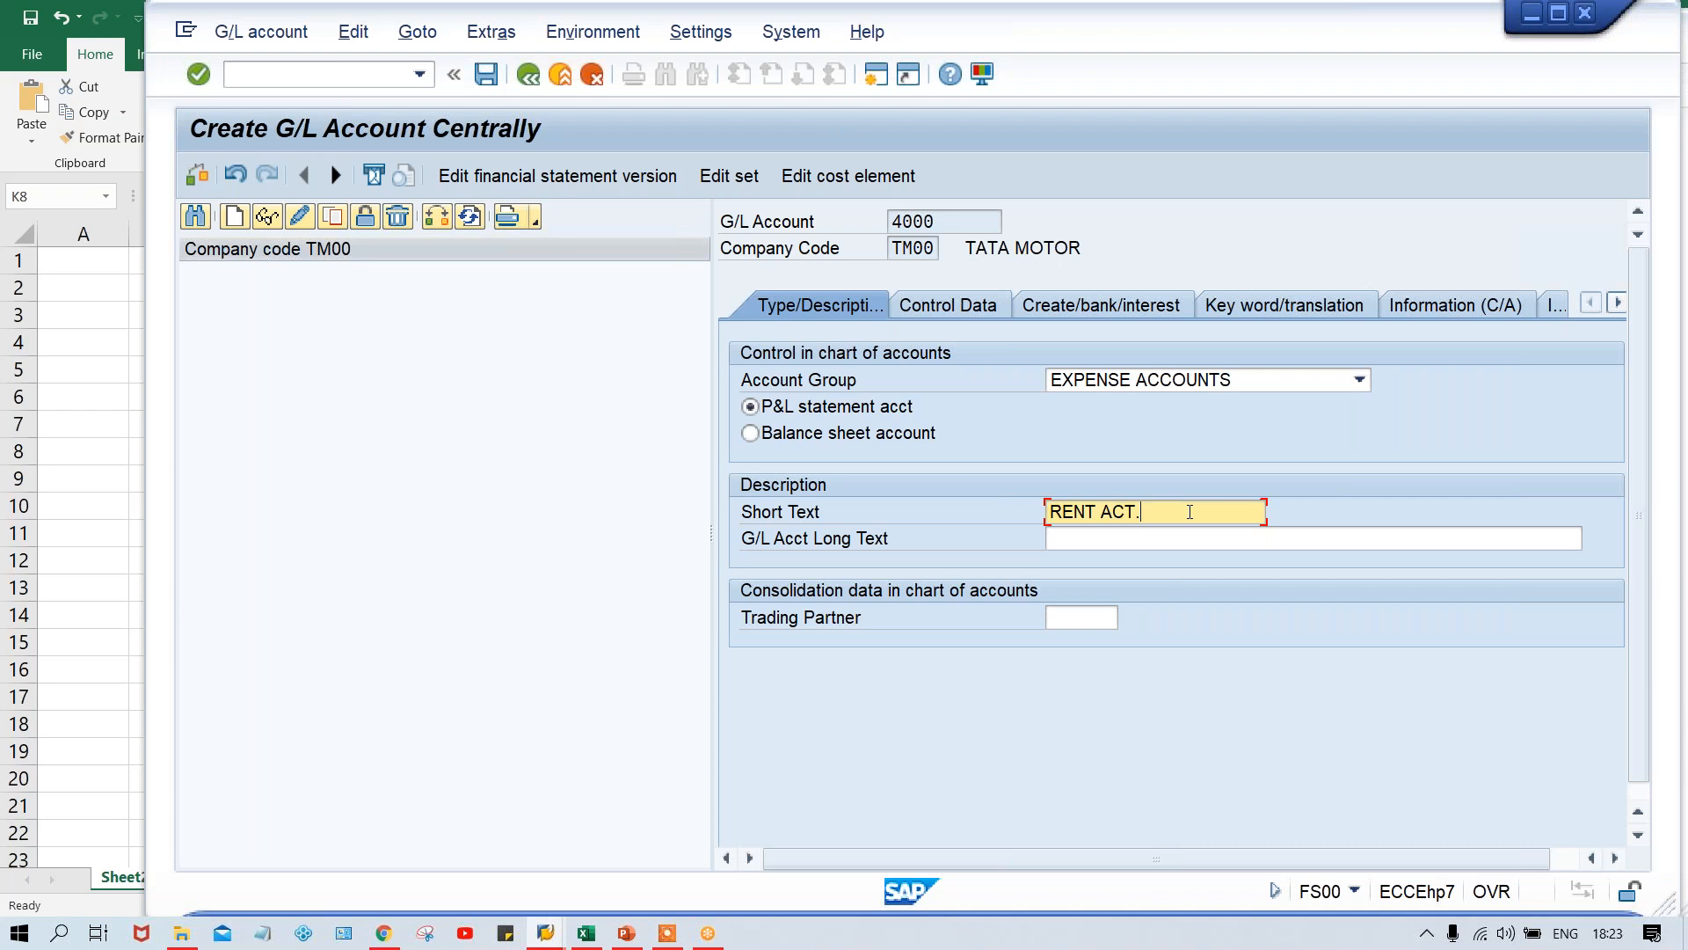
- Enter RENT ACT. as the long text of G/L account 4000
drag(1159, 514, 1036, 522)
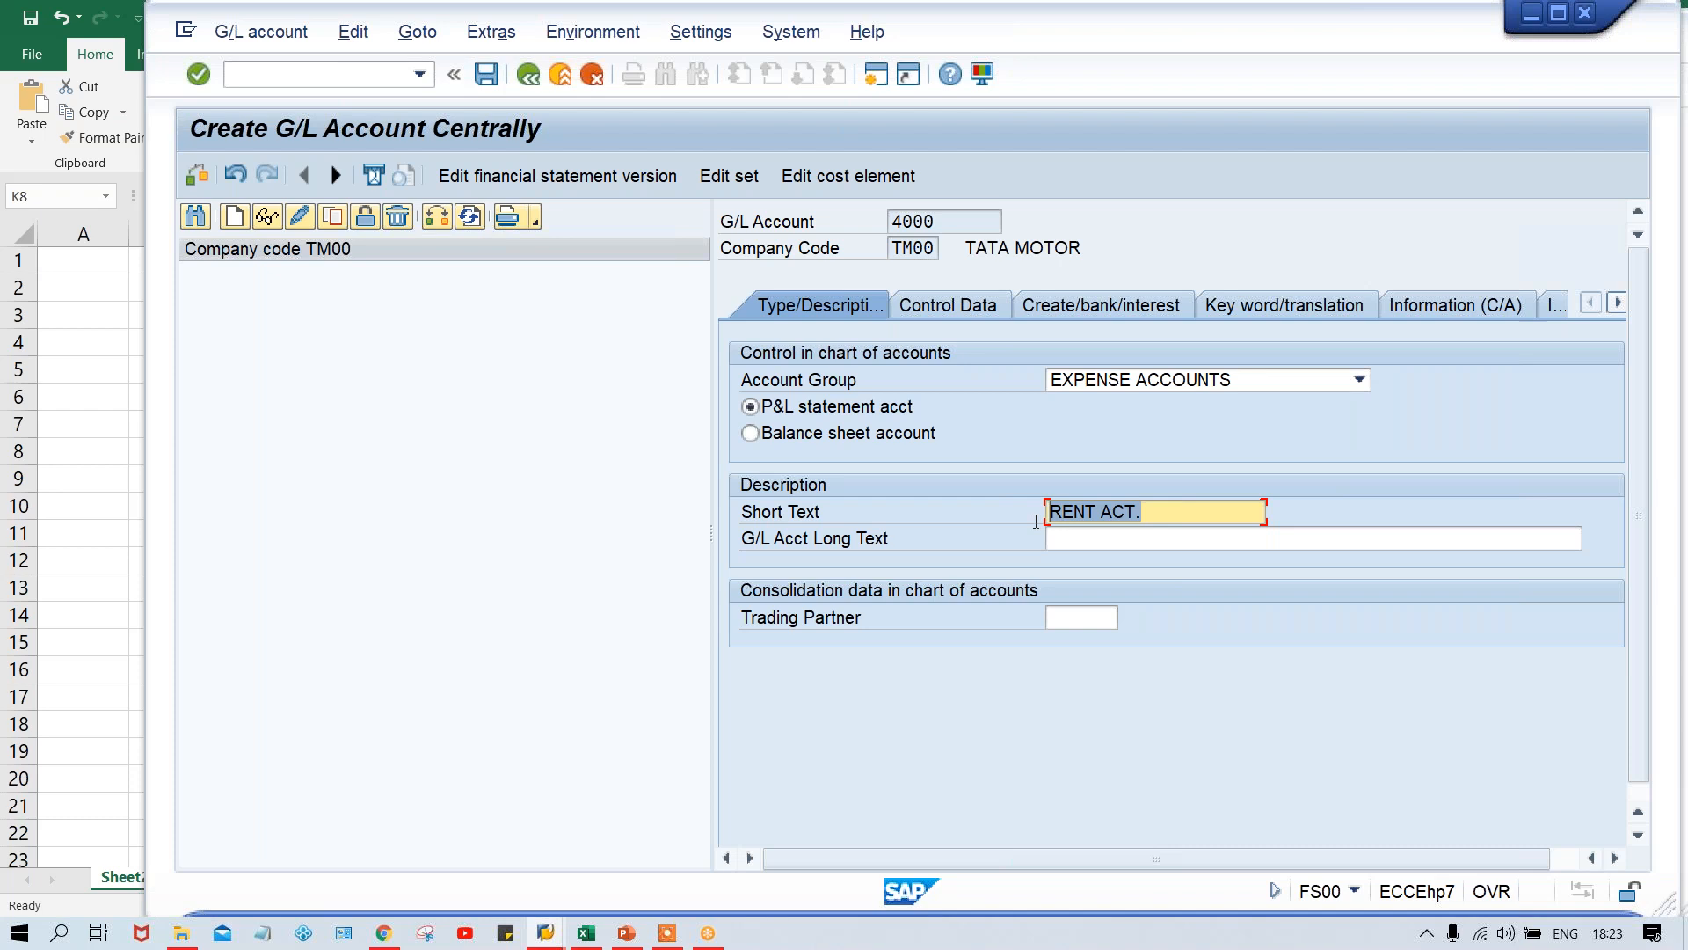
click(1107, 543)
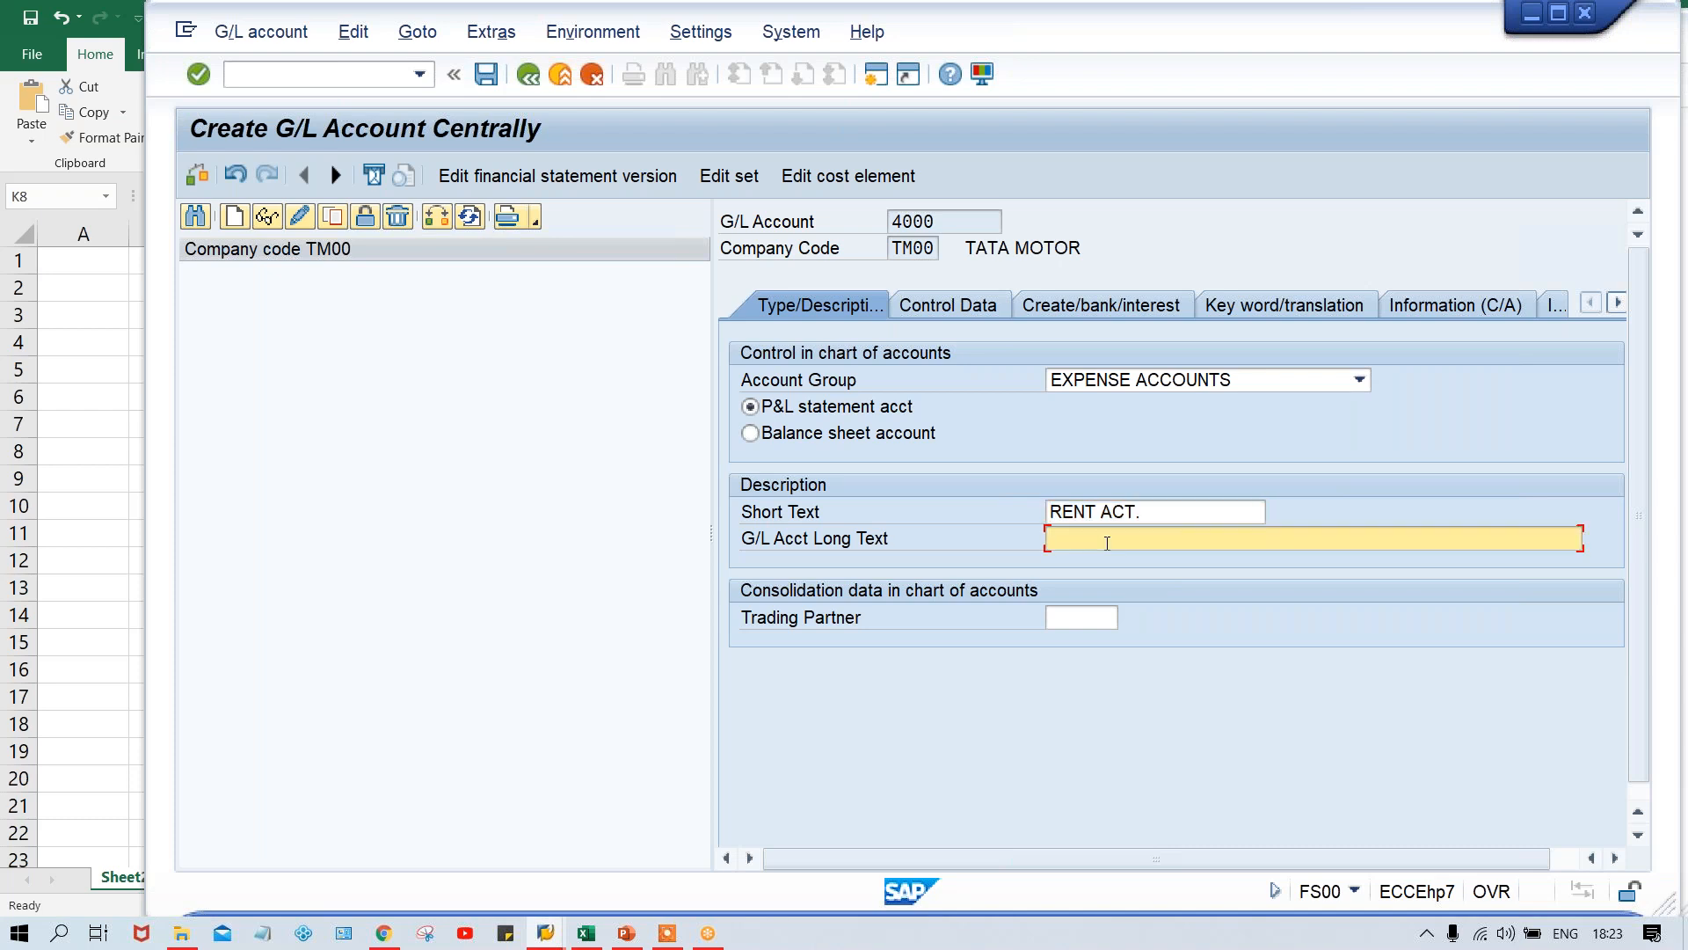
click(1167, 514)
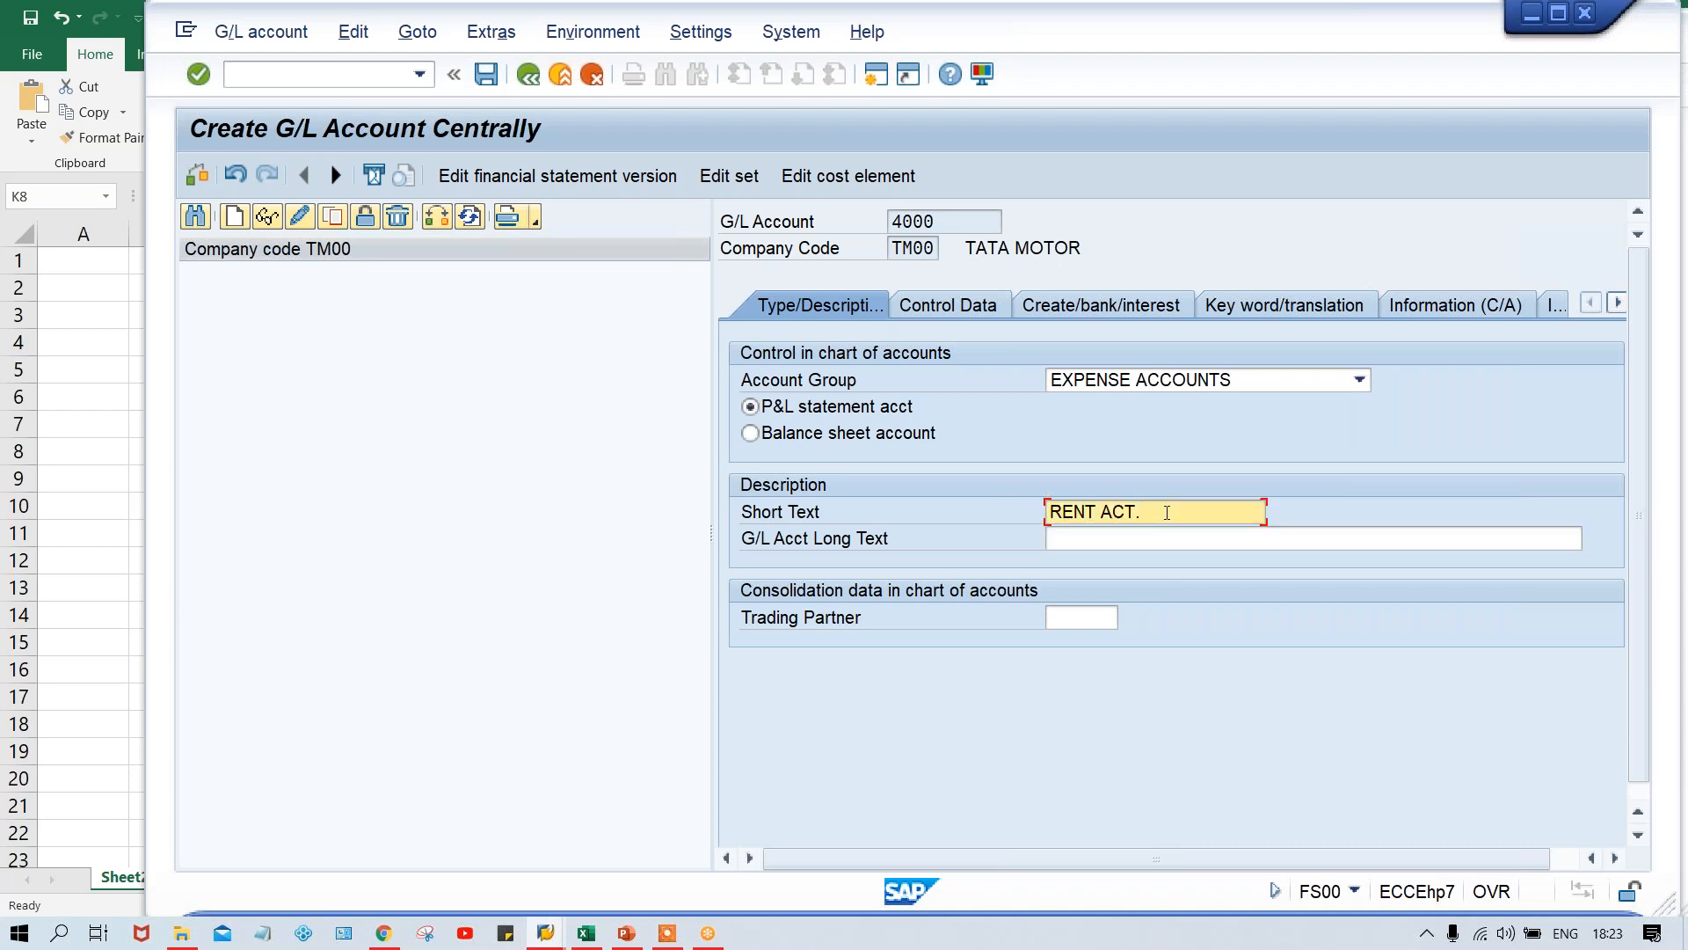
key(Left)
click(1128, 538)
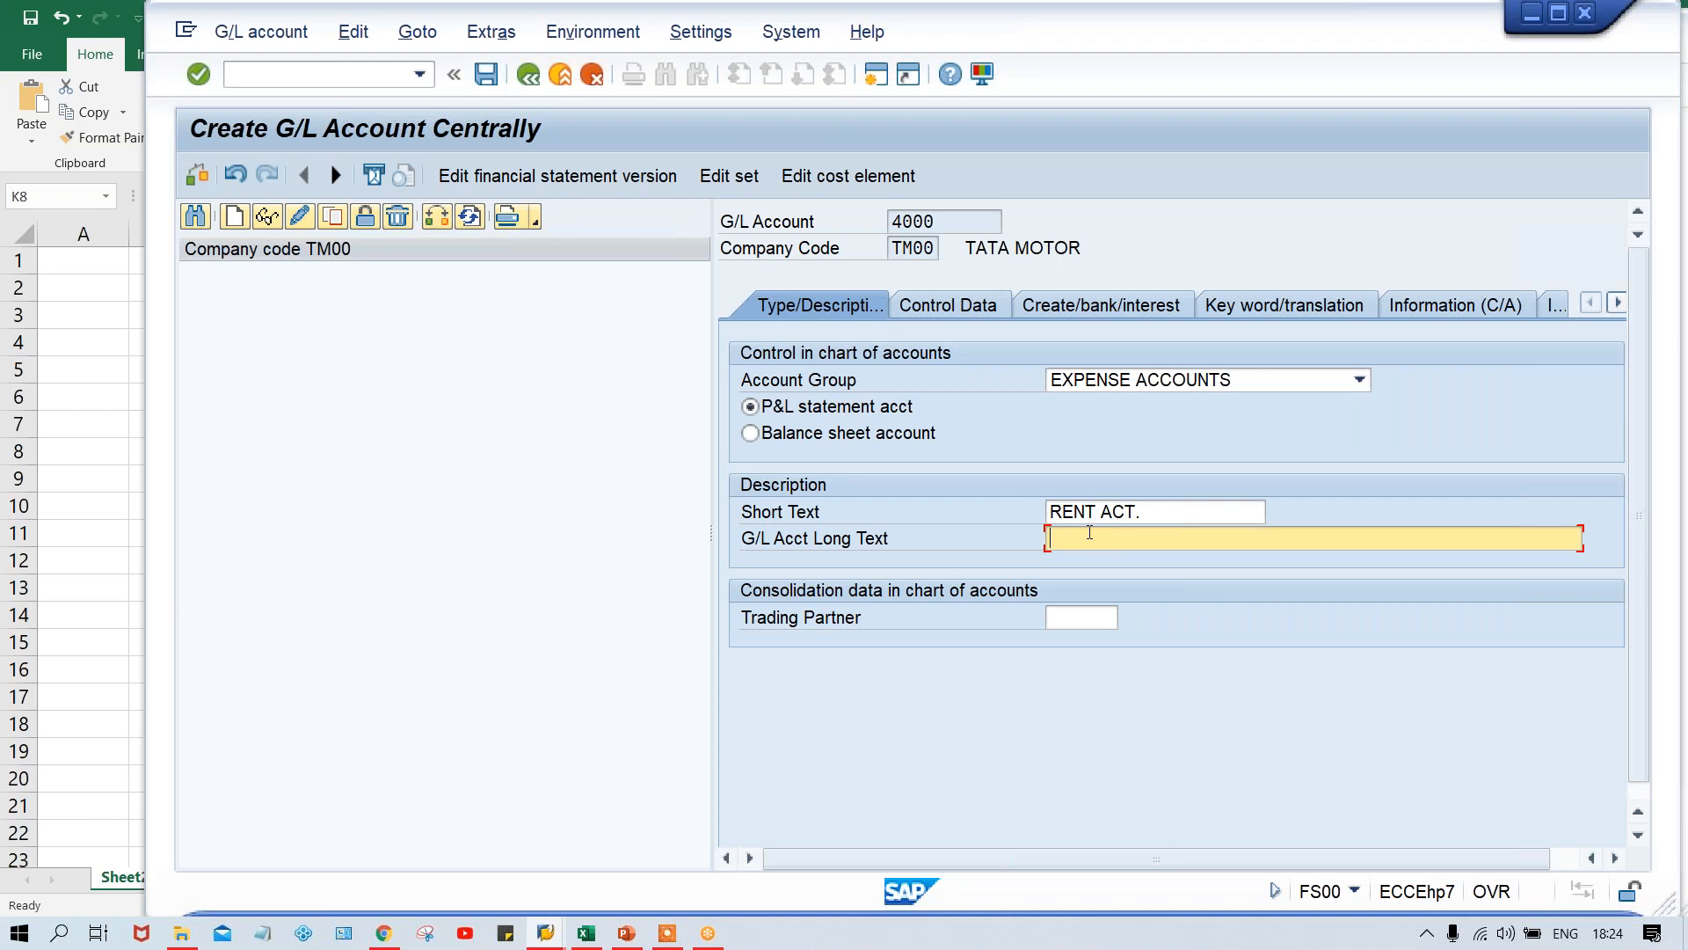
text(RE)
key(Down)
key(Down)
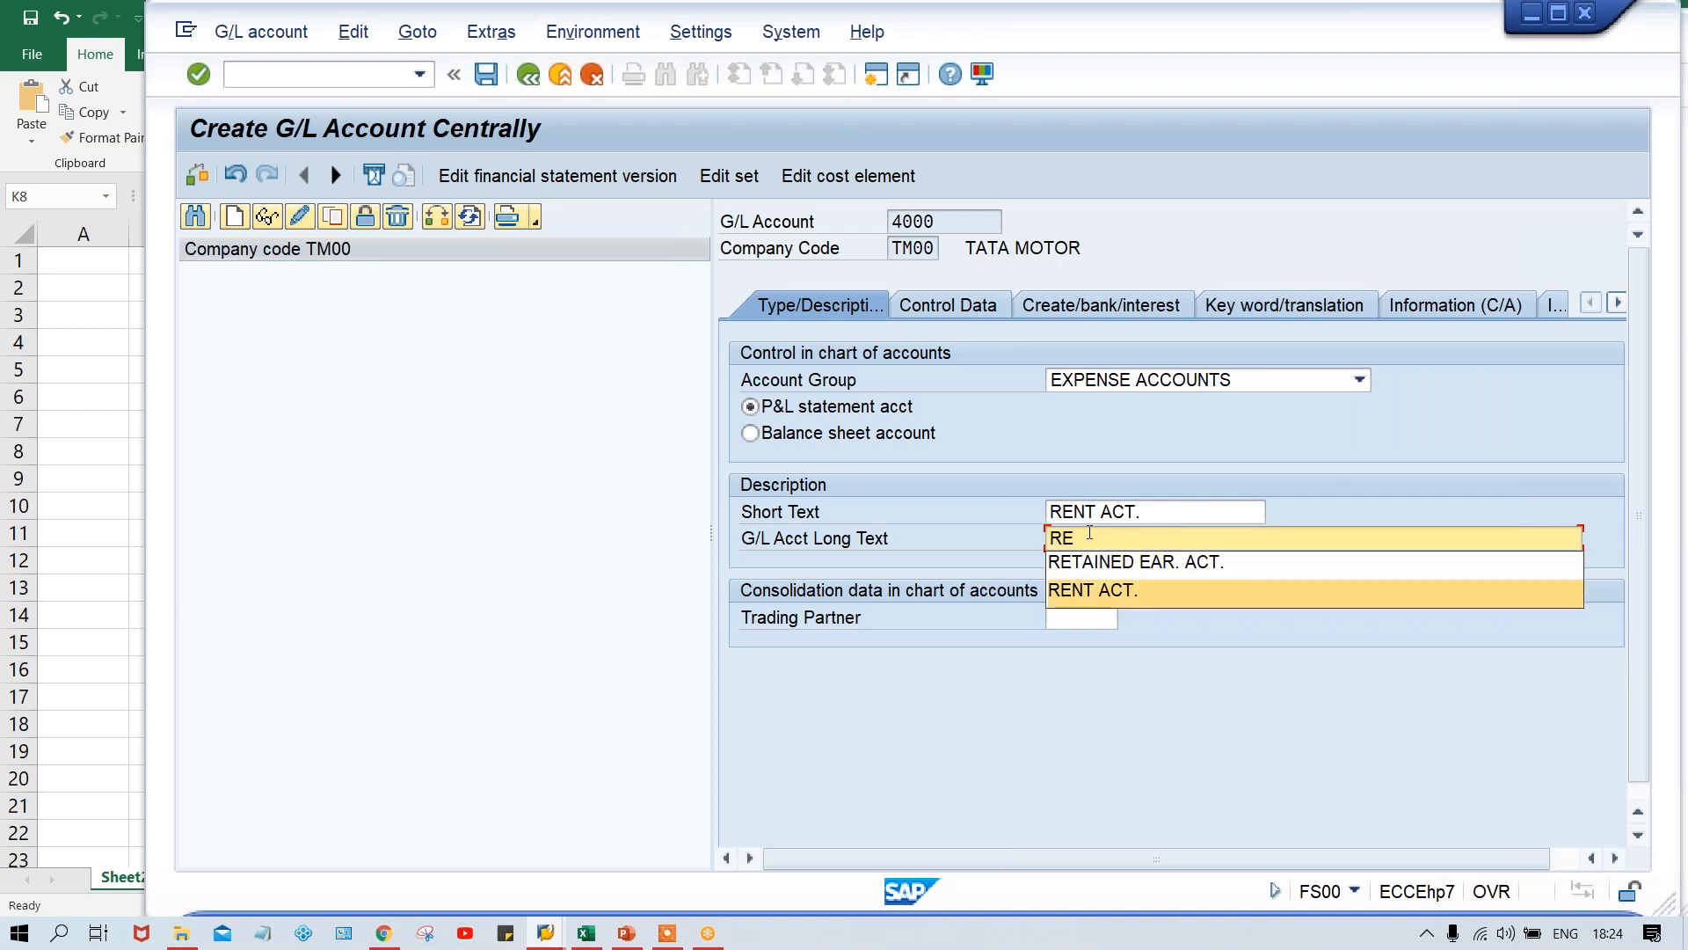
key(Return)
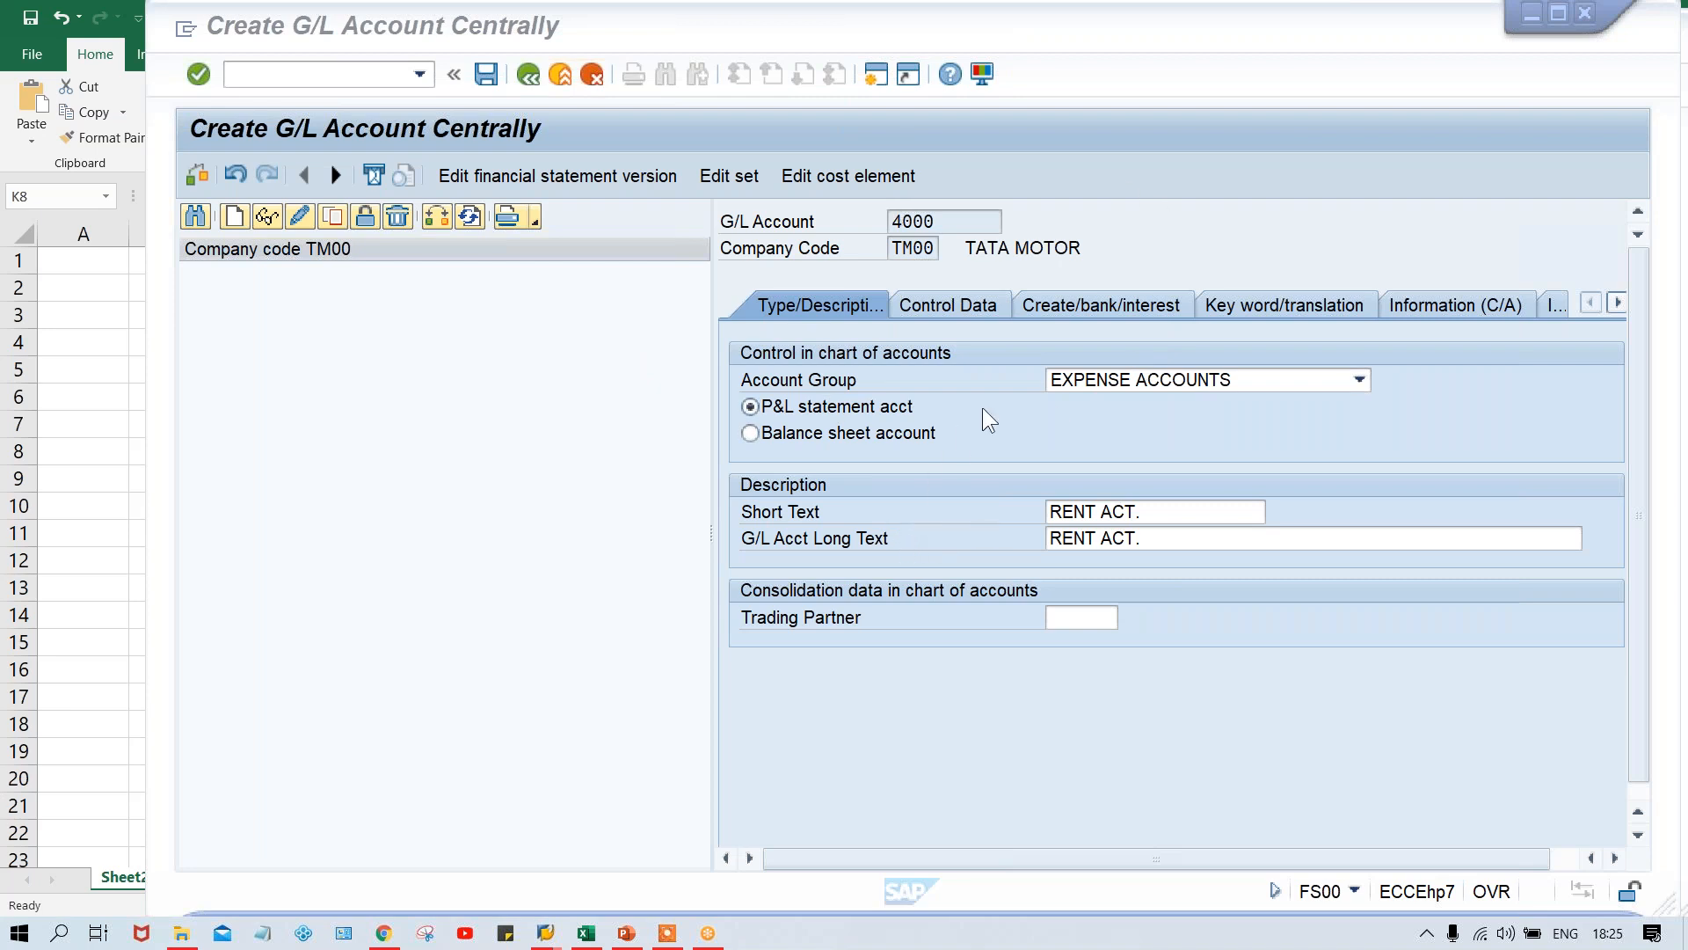
- Look at the chart-of-accounts information of account 4000, and return to its type and description data to review both texts
click(1460, 306)
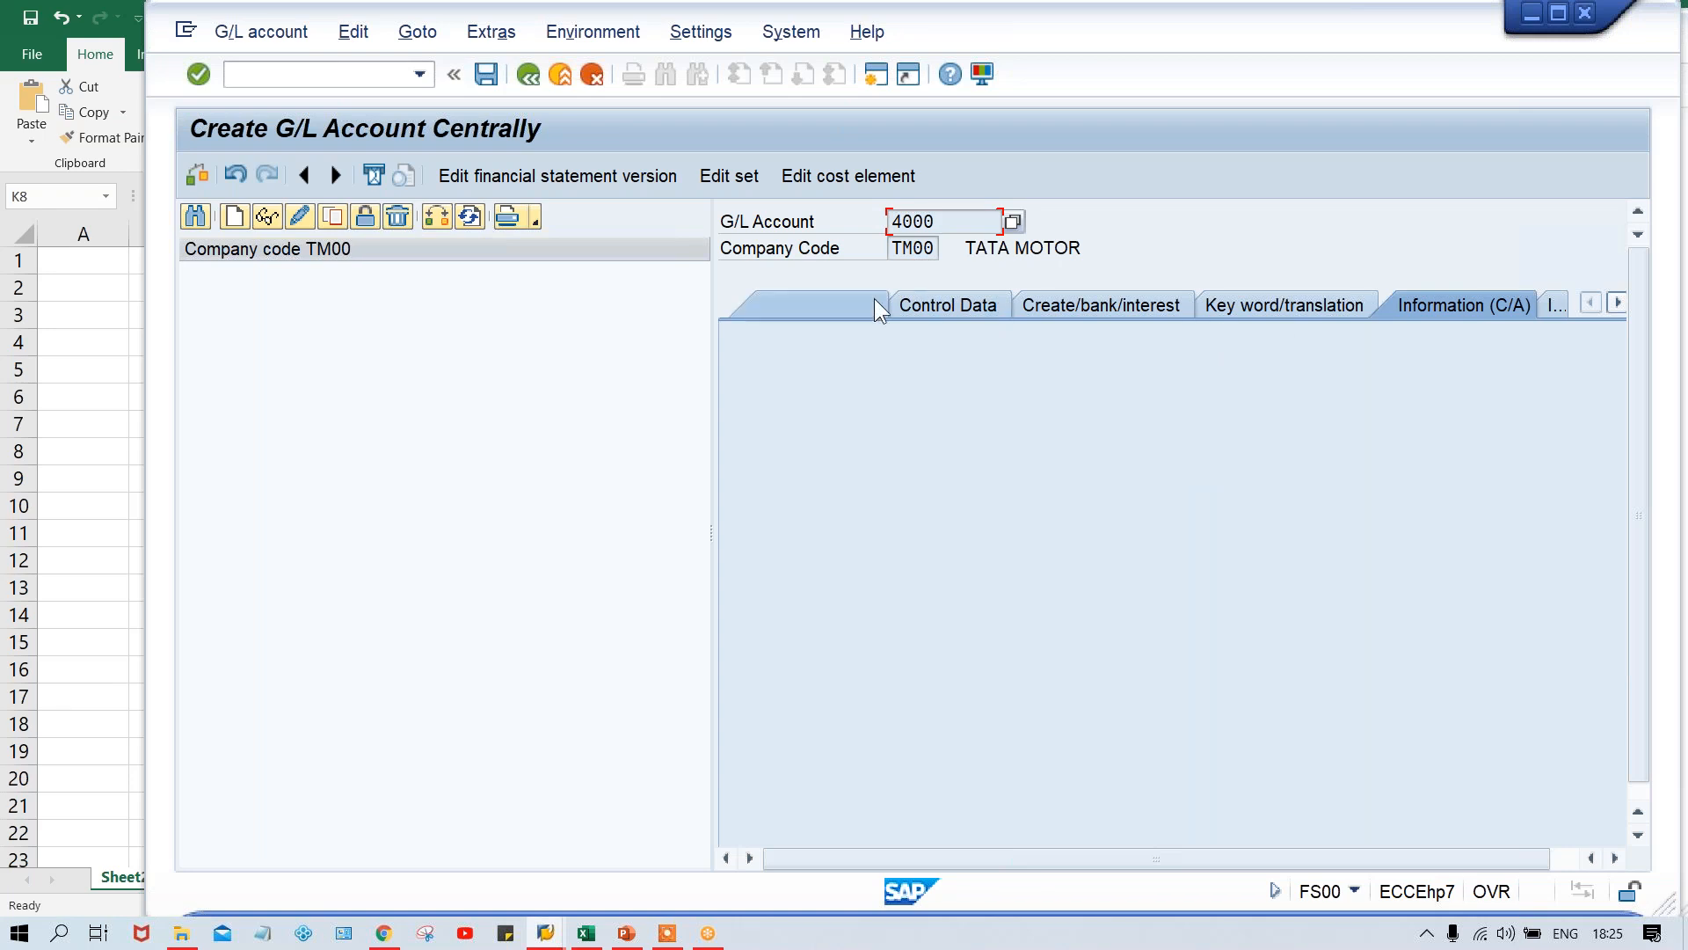
click(827, 306)
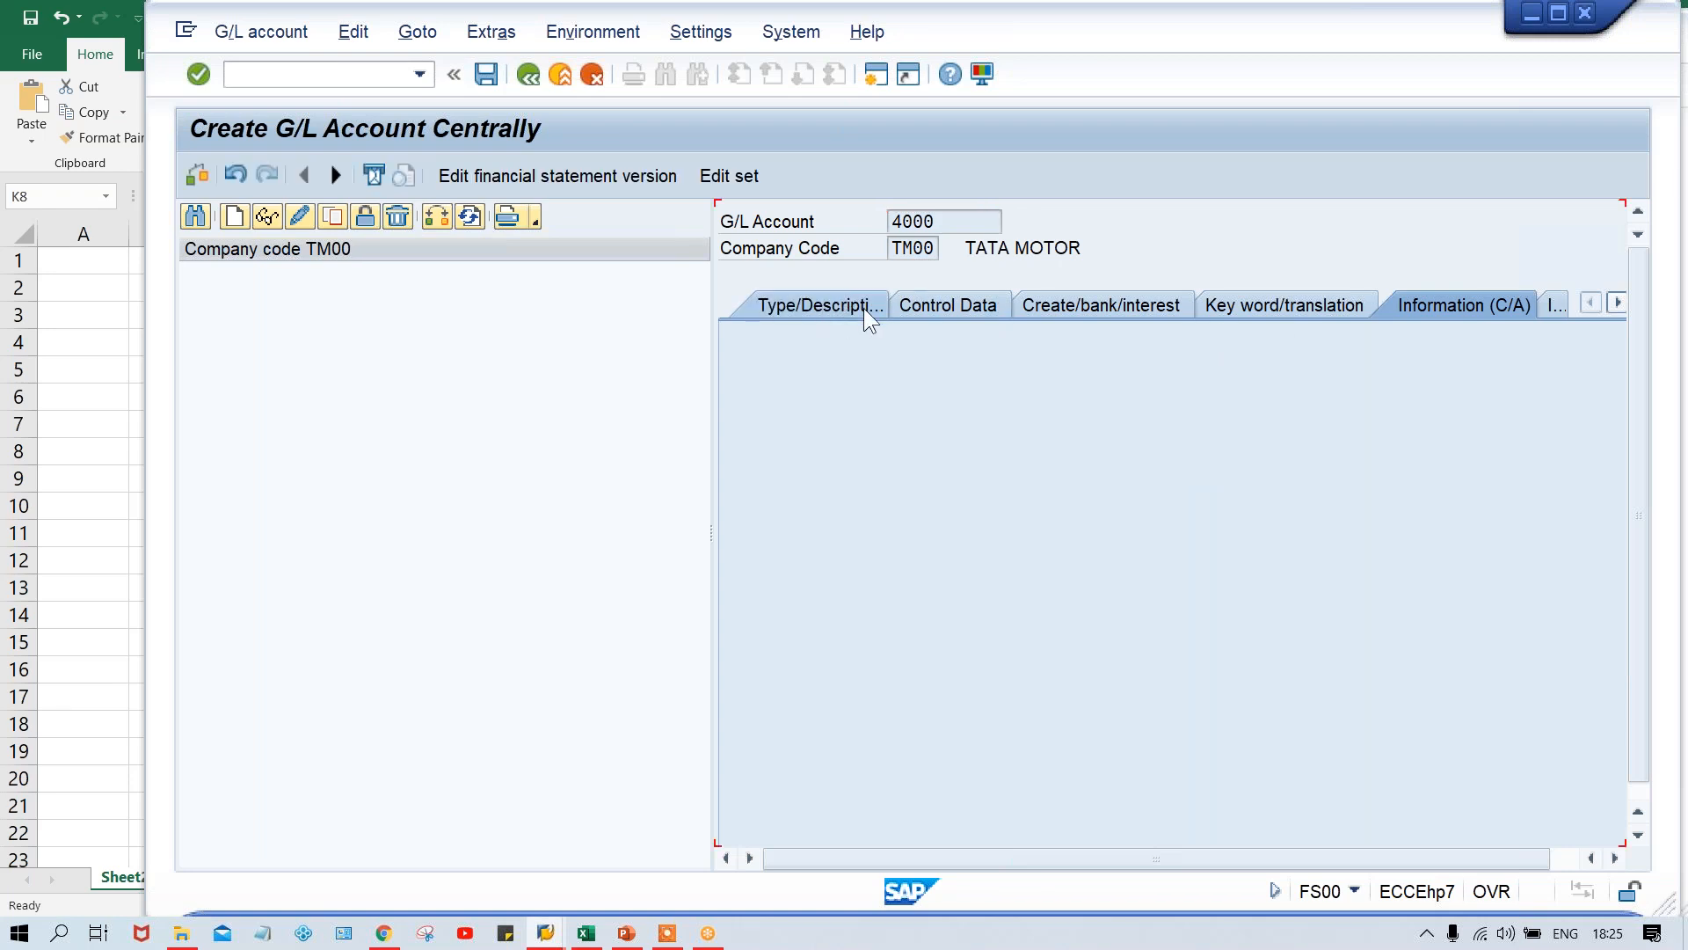
click(1174, 512)
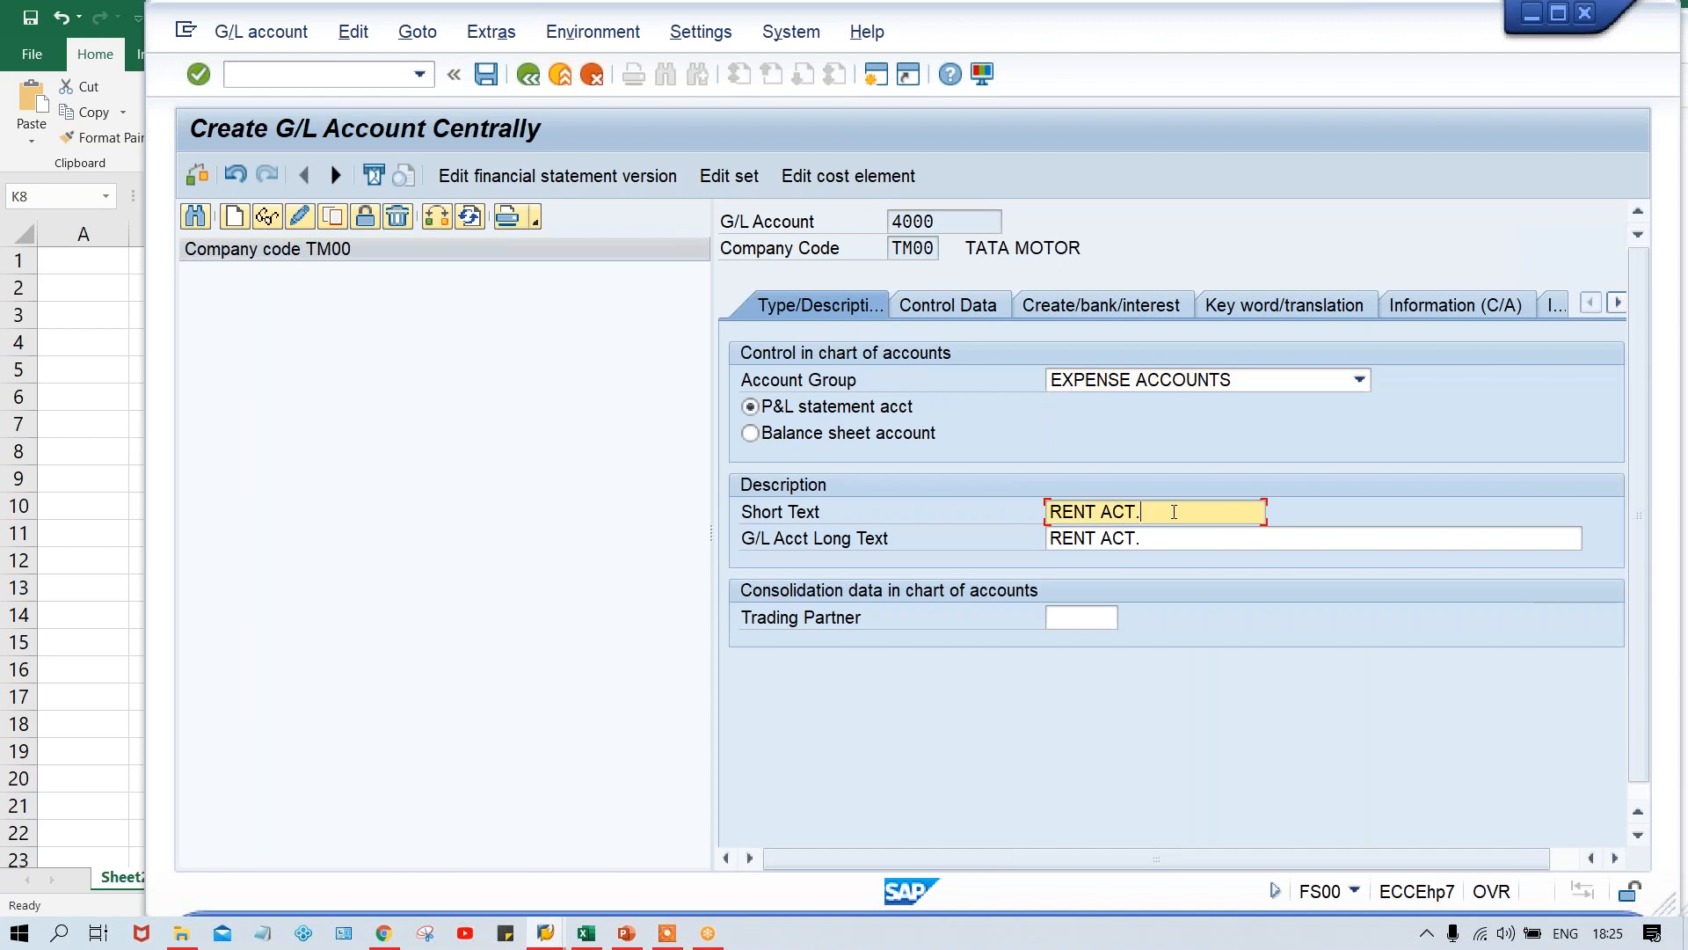
click(1175, 540)
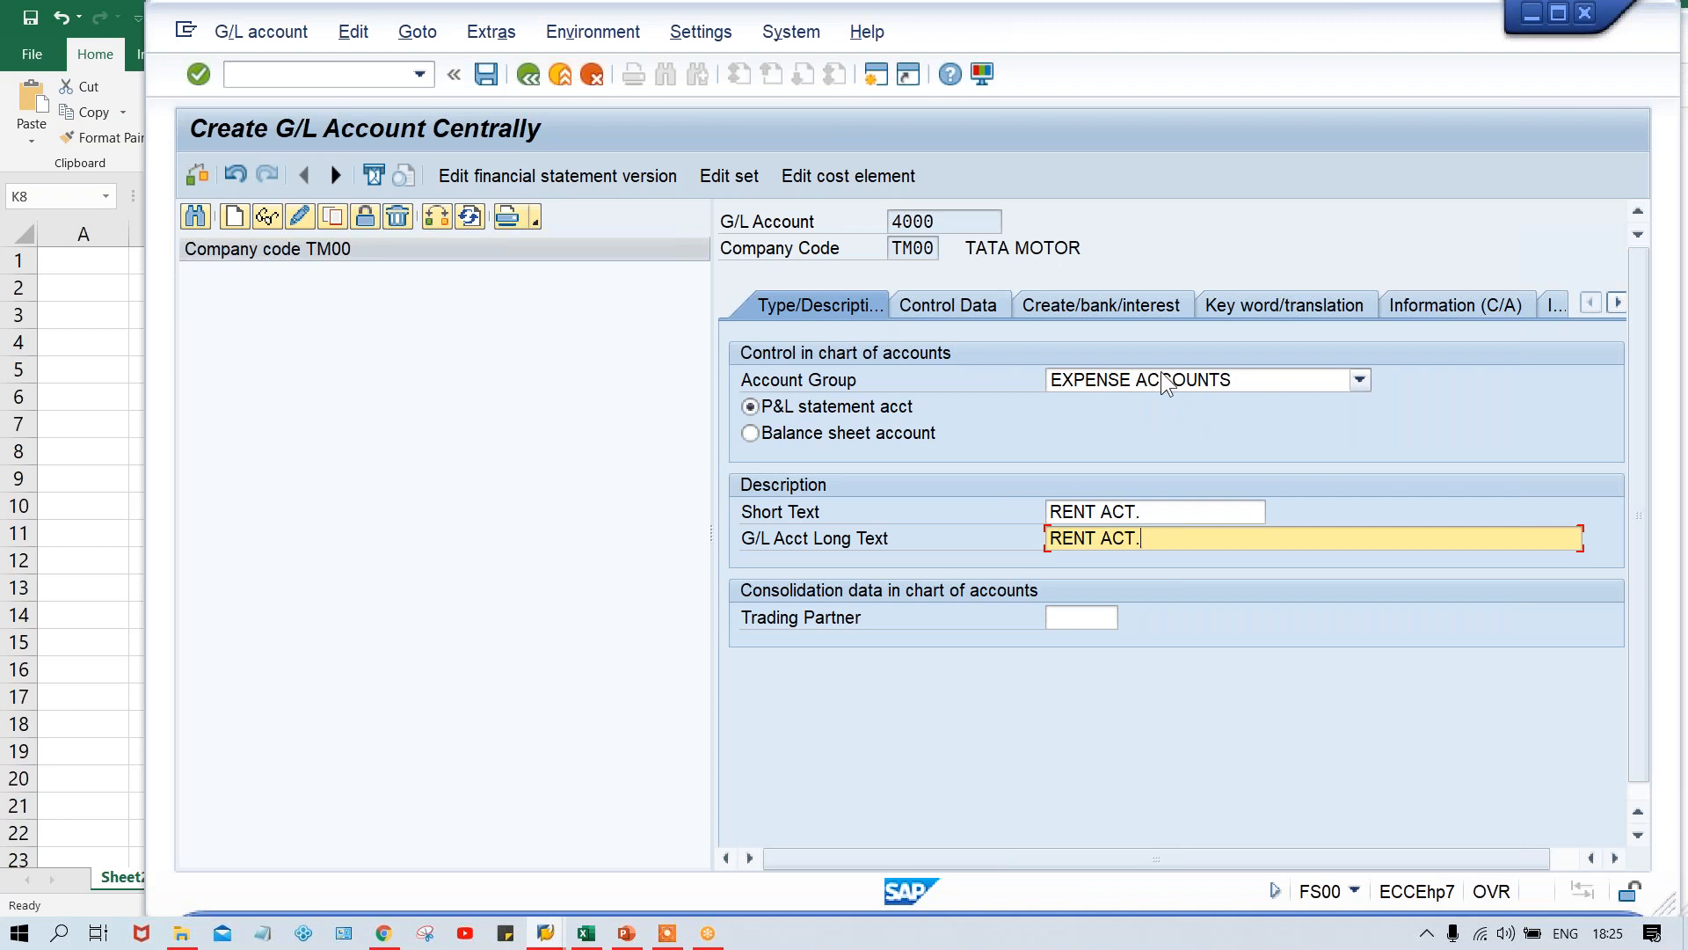
- Open the control data of account 4000 and check its company code and account currency
click(934, 308)
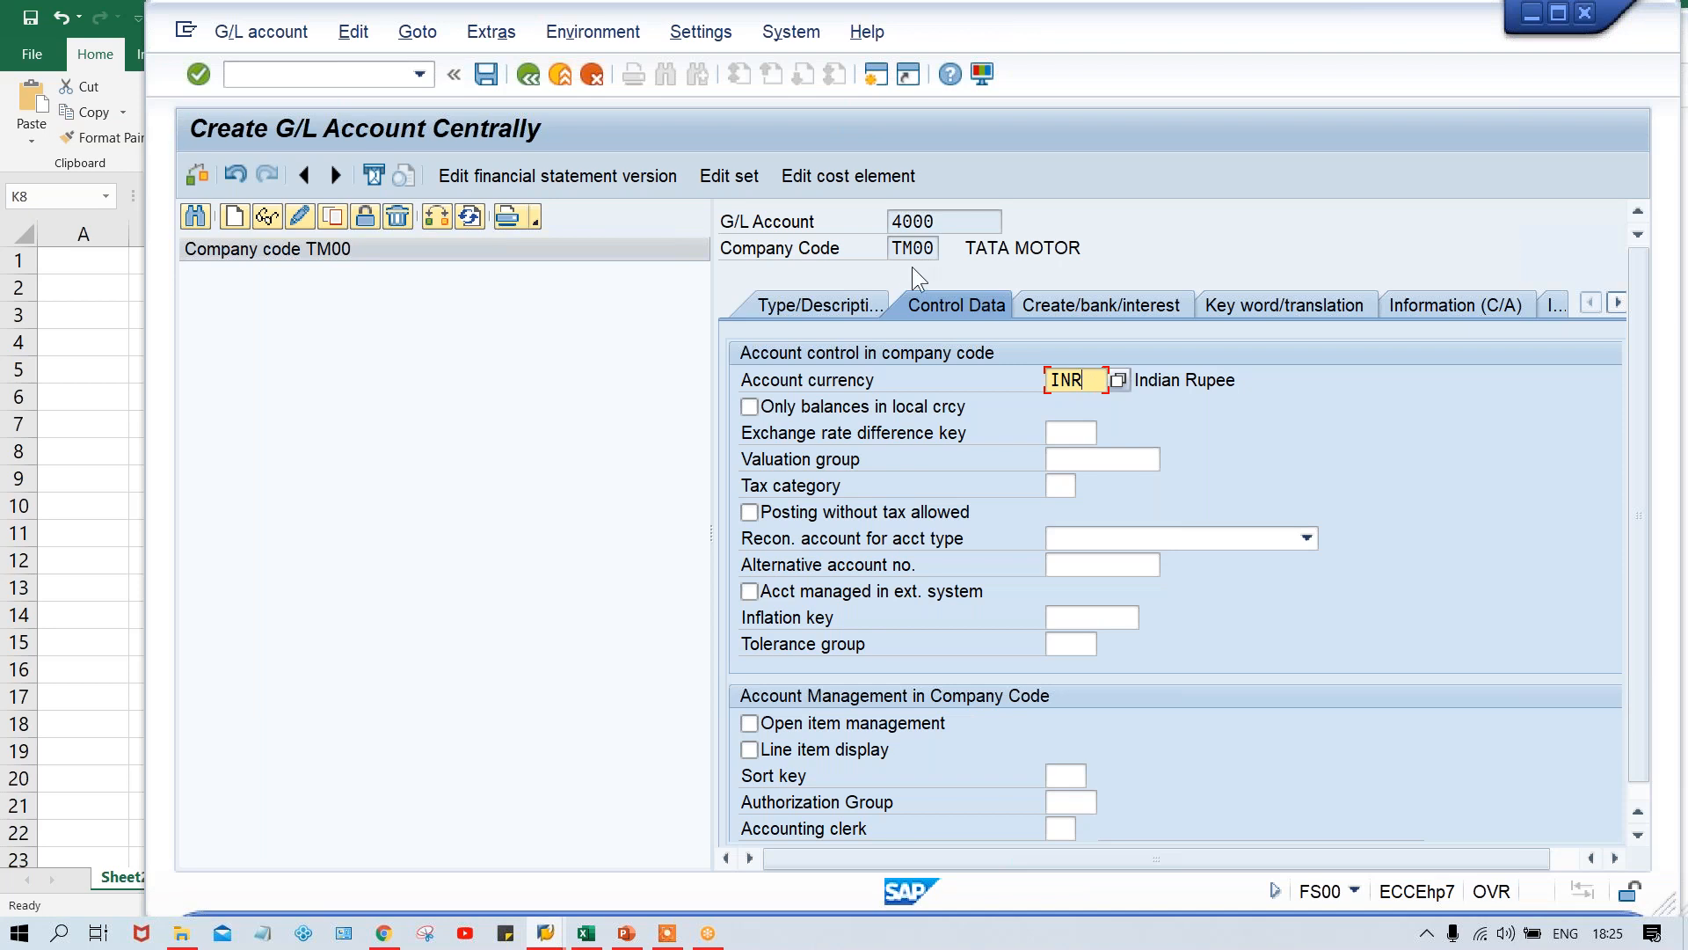
click(895, 247)
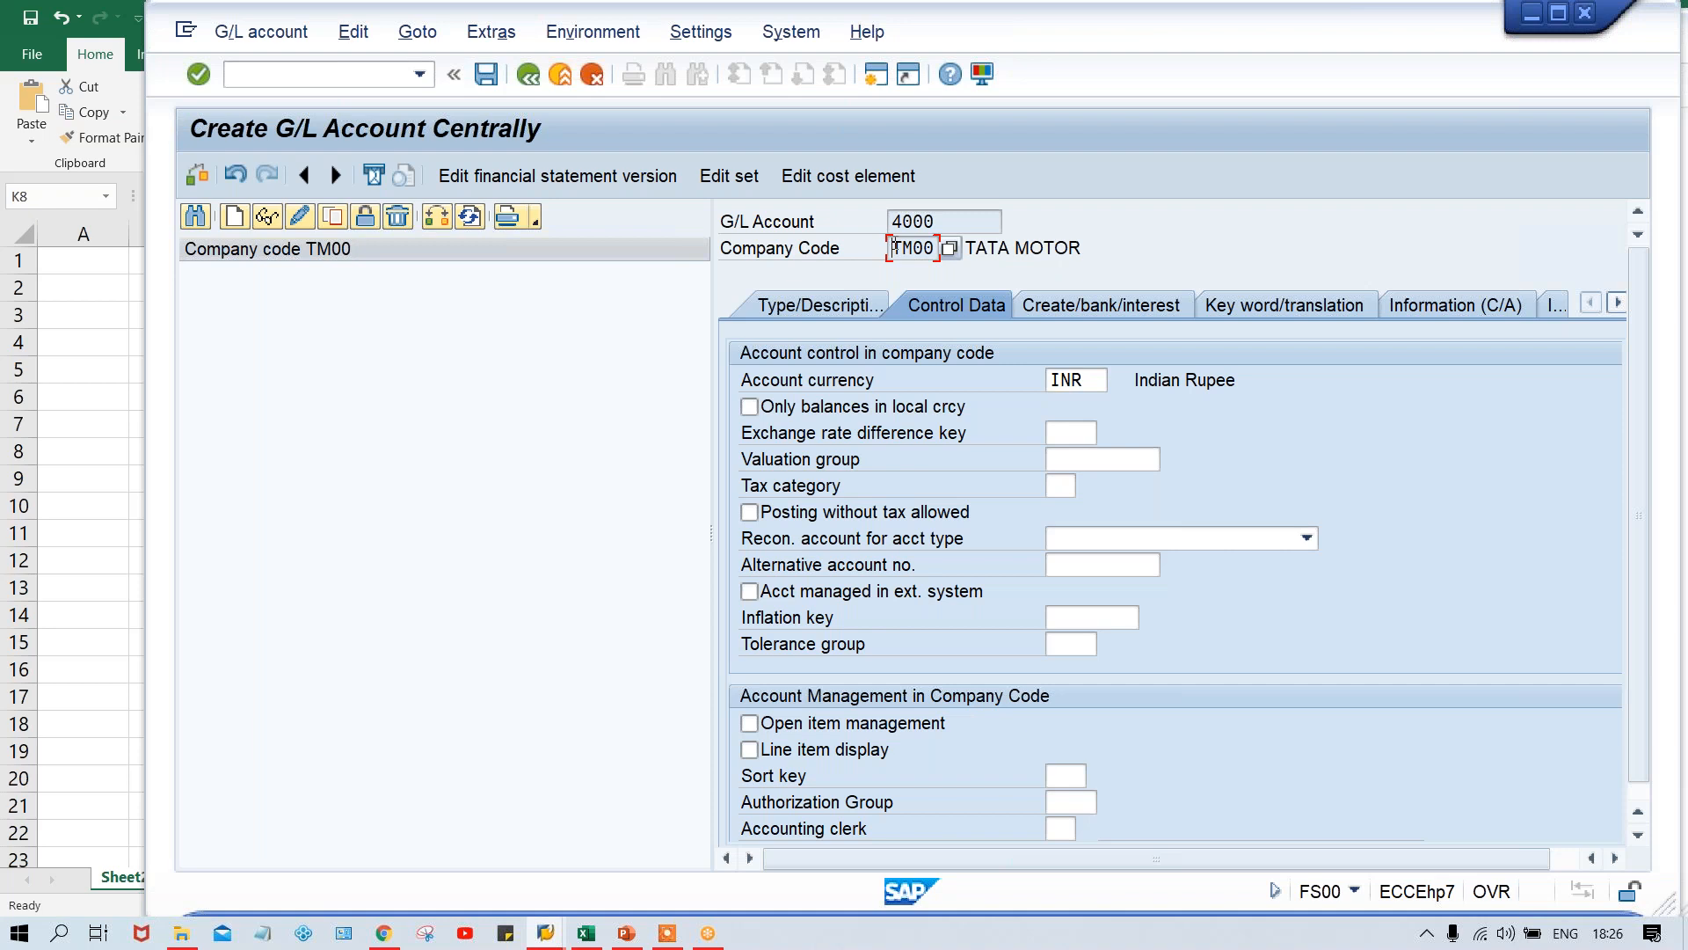
click(1095, 380)
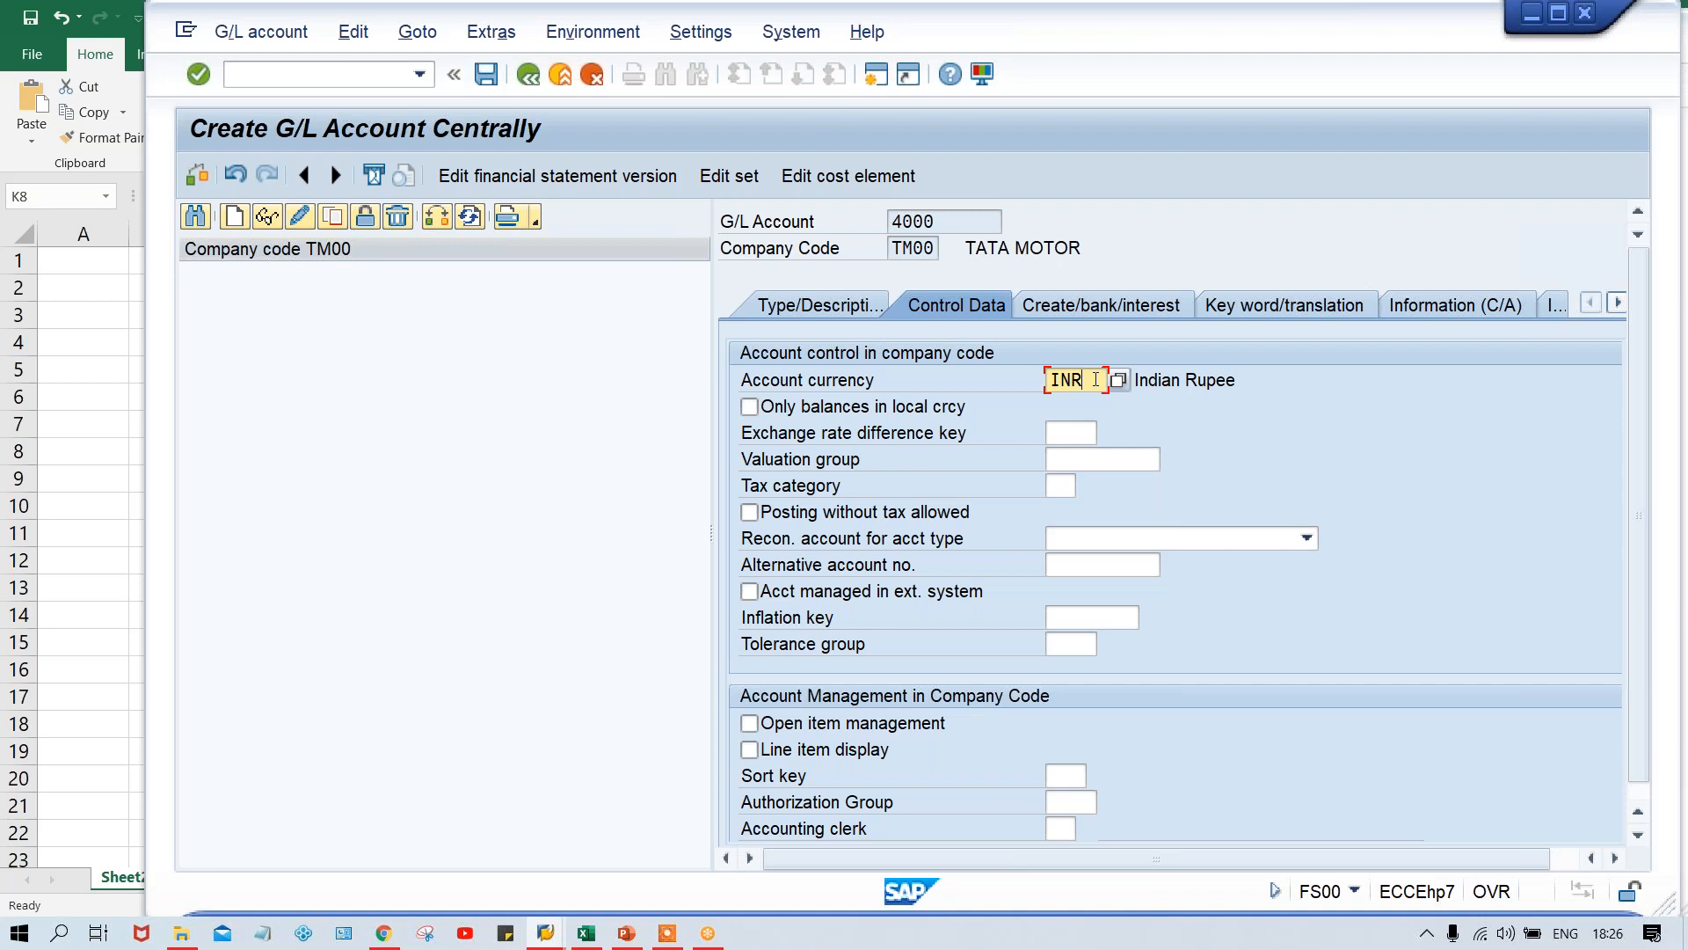
- Switch to the Class workbook in Excel and enter INR in cells D9 and D10
click(593, 932)
click(321, 475)
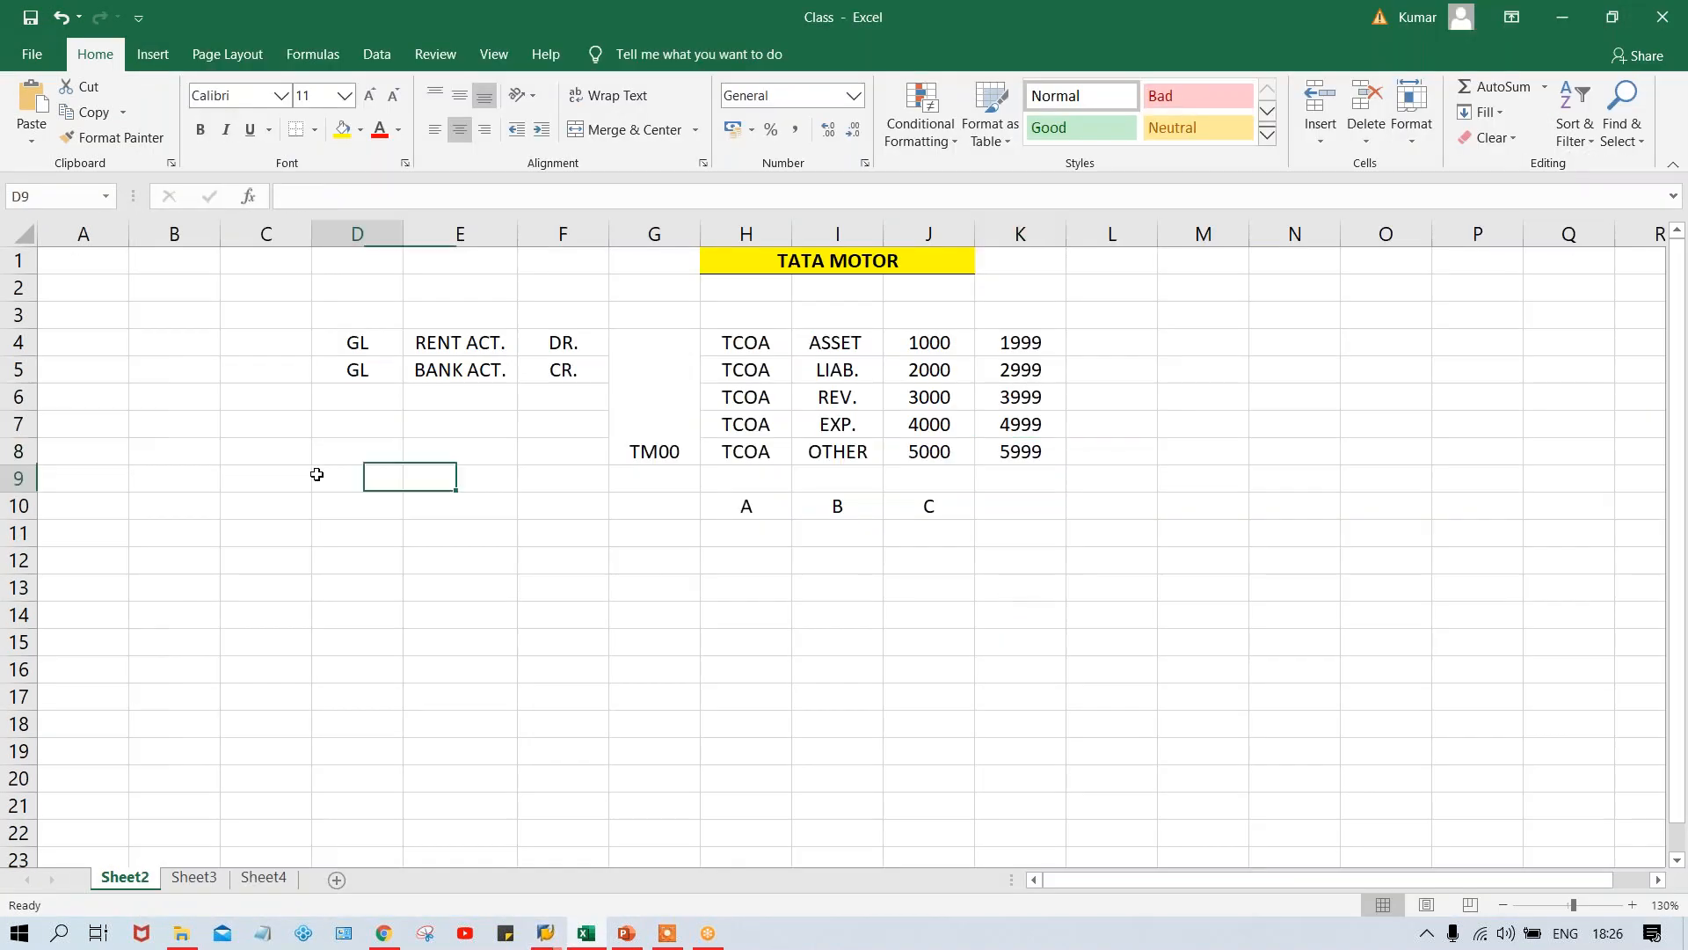
click(435, 464)
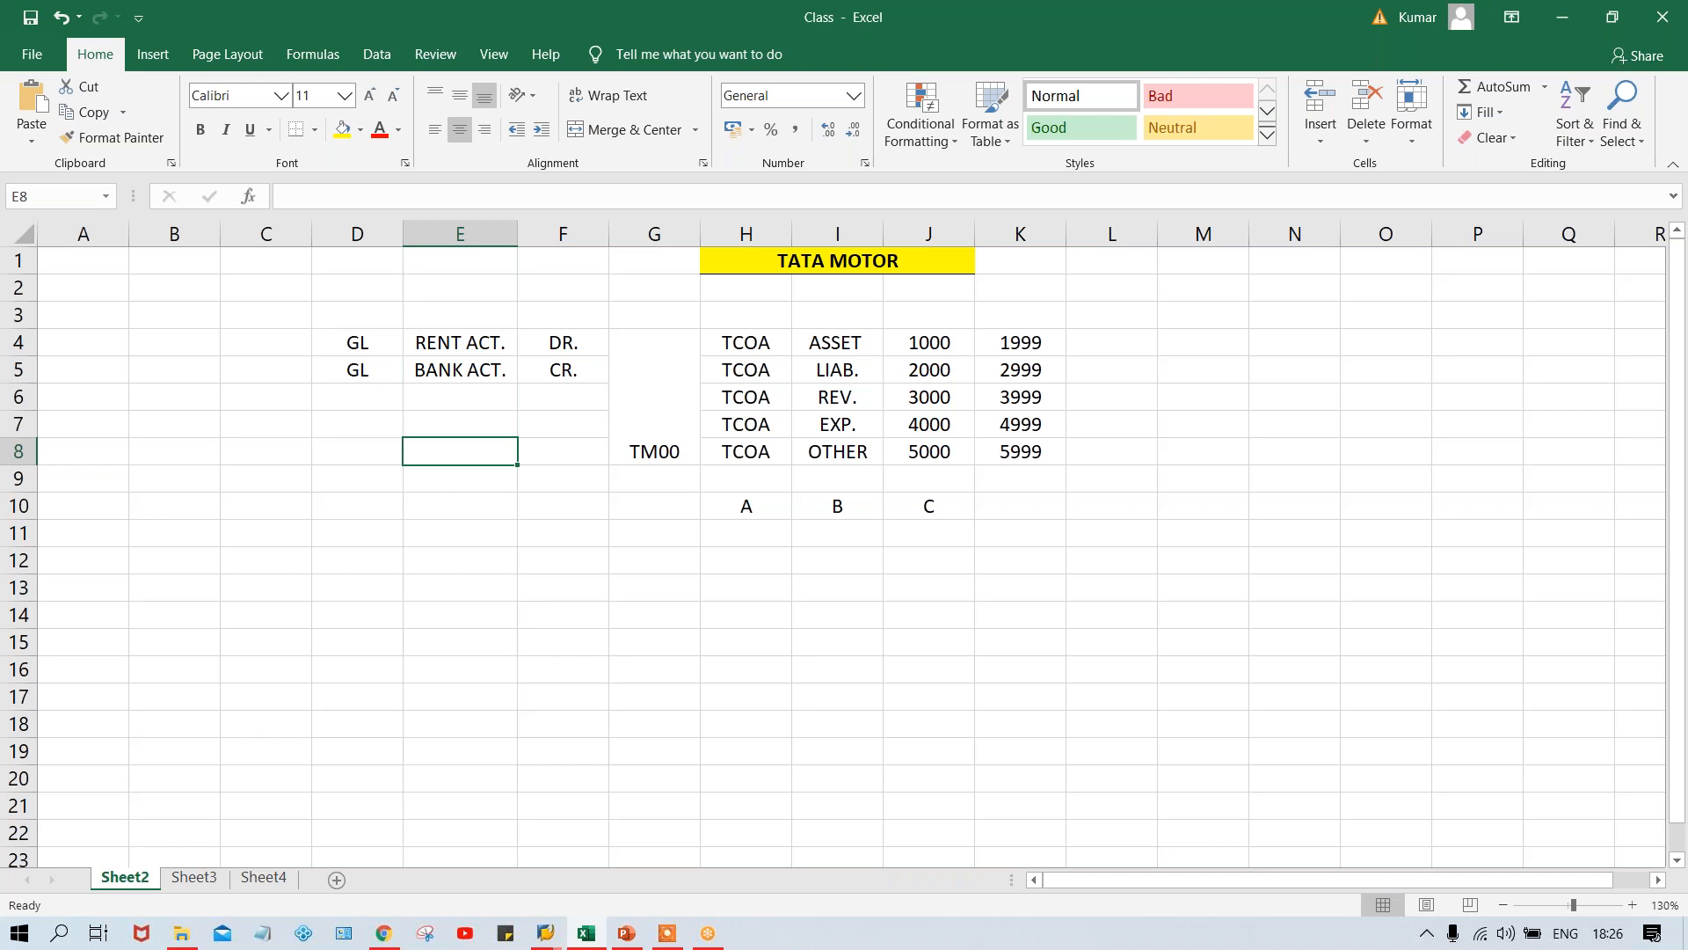
click(365, 483)
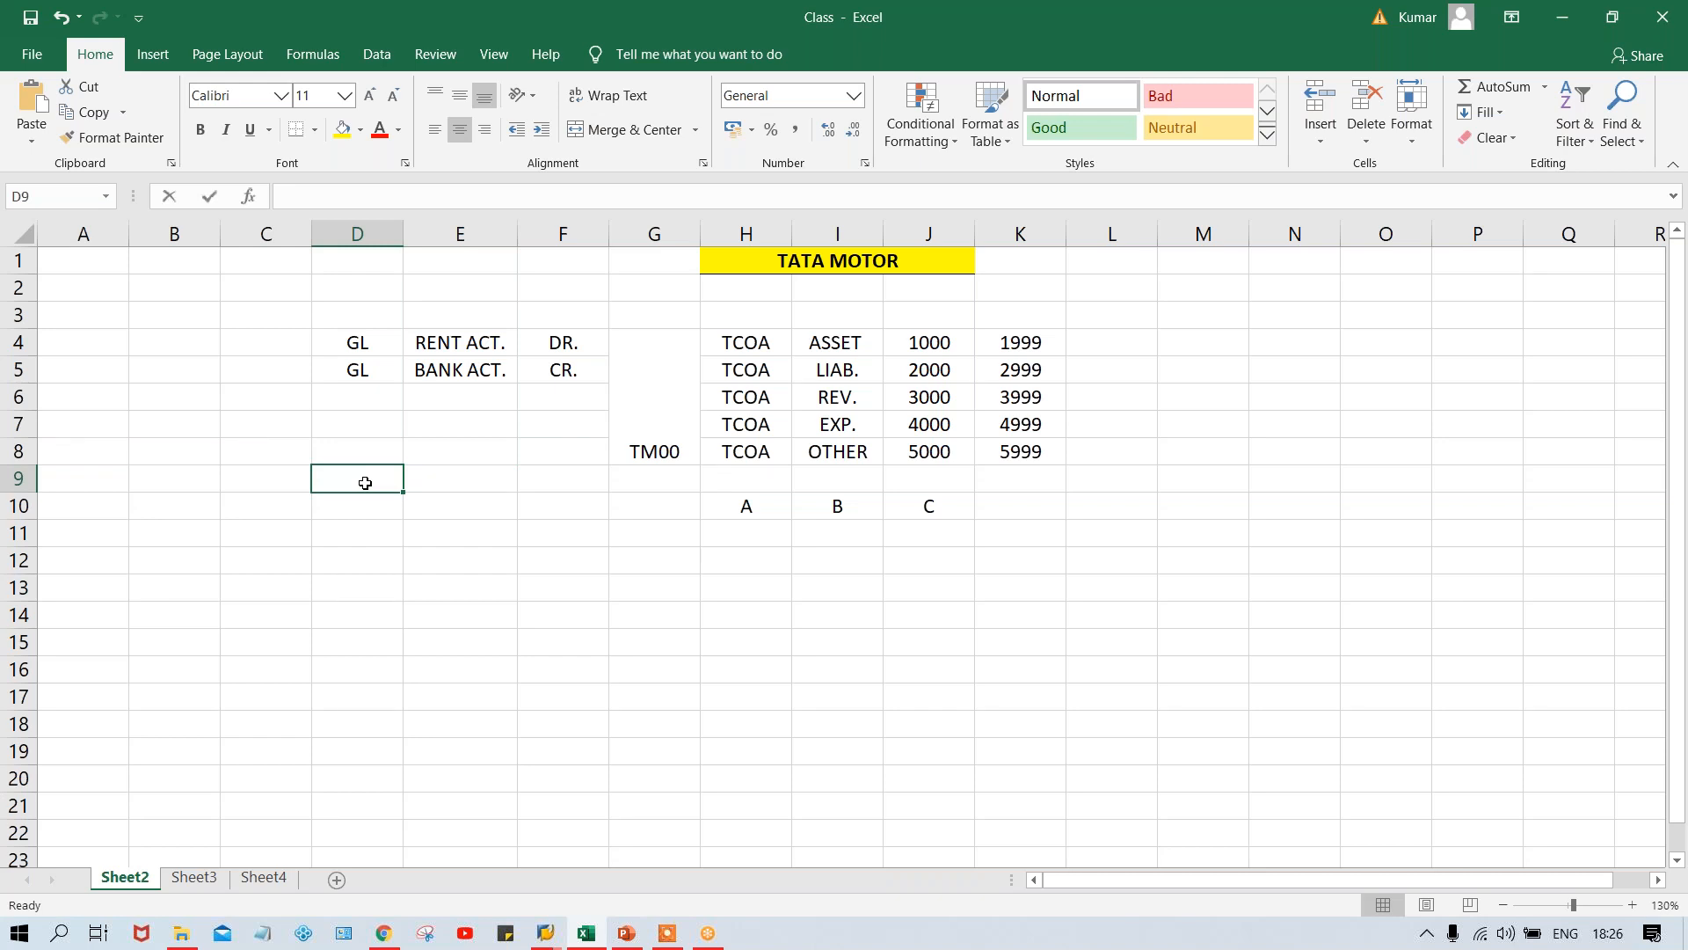
text(INR)
key(Return)
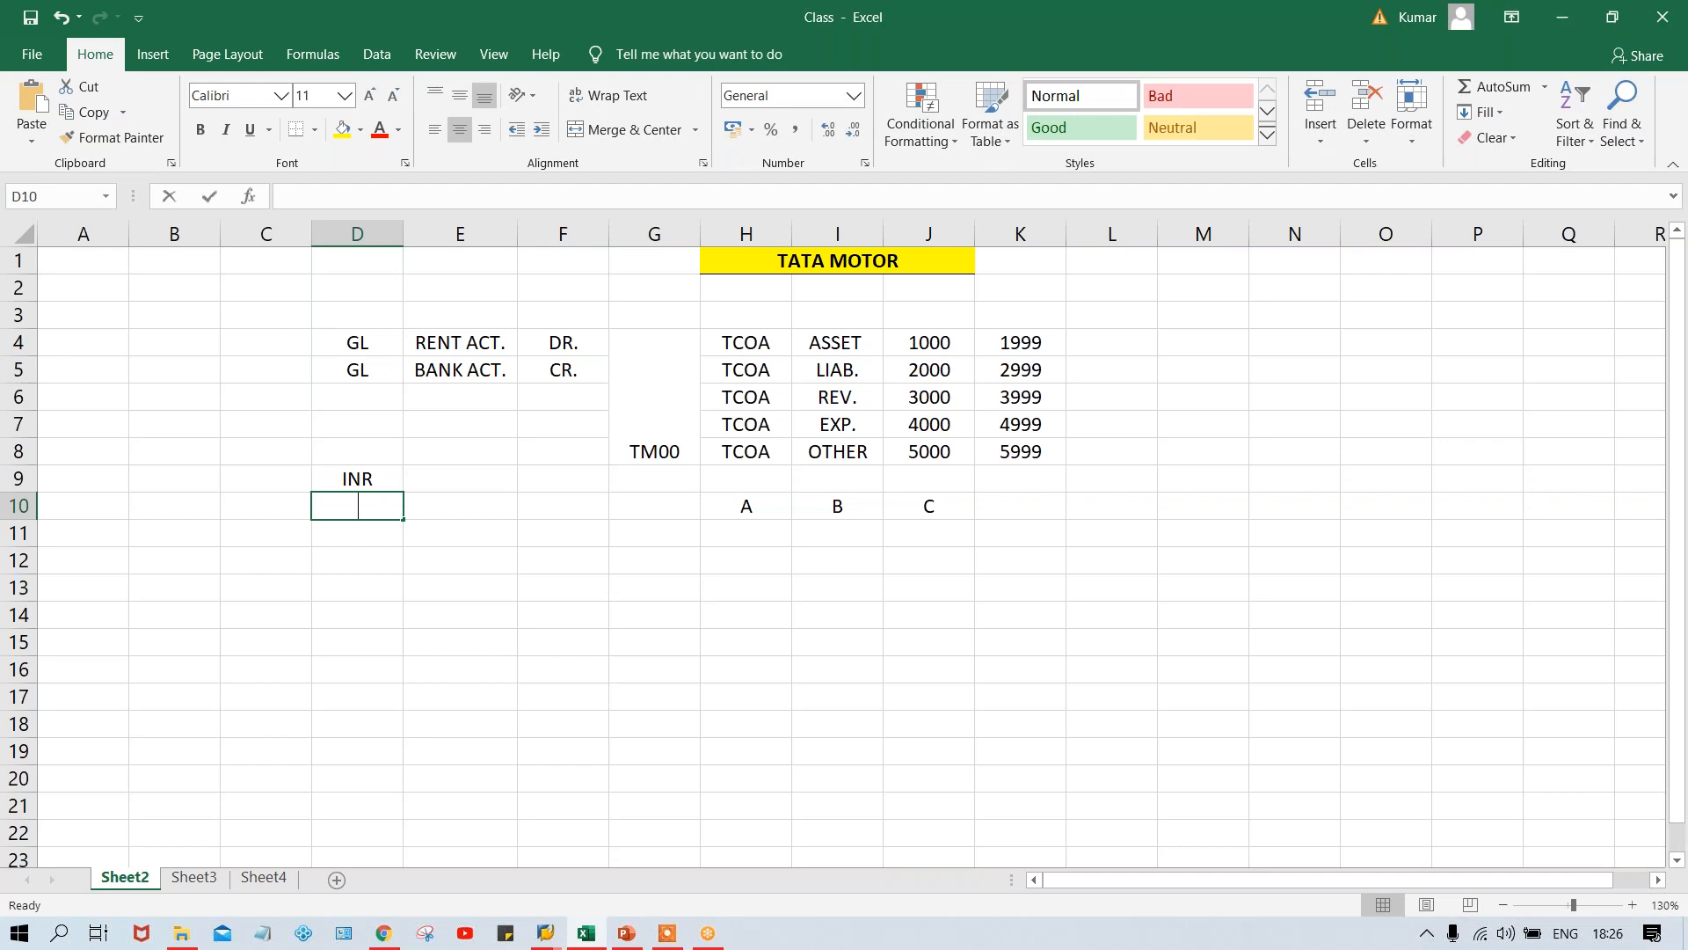
text(INR)
key(Return)
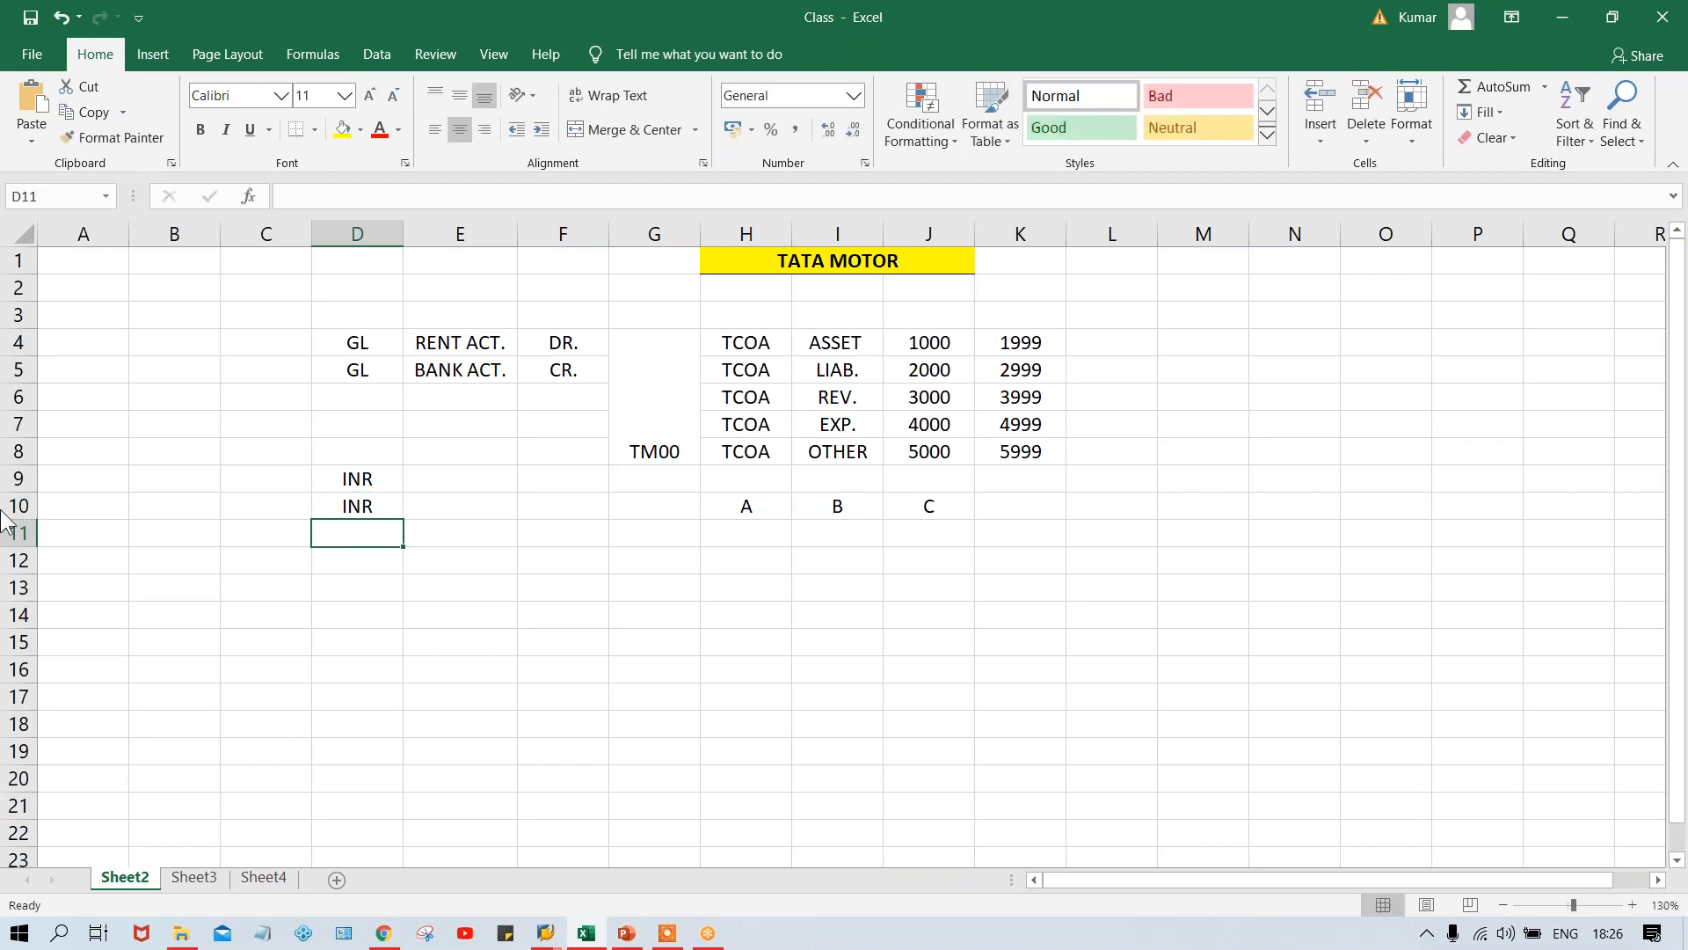
- Enter the amounts 1000 and 2000 beside the two INR entries, in cells C9 and C10
click(273, 475)
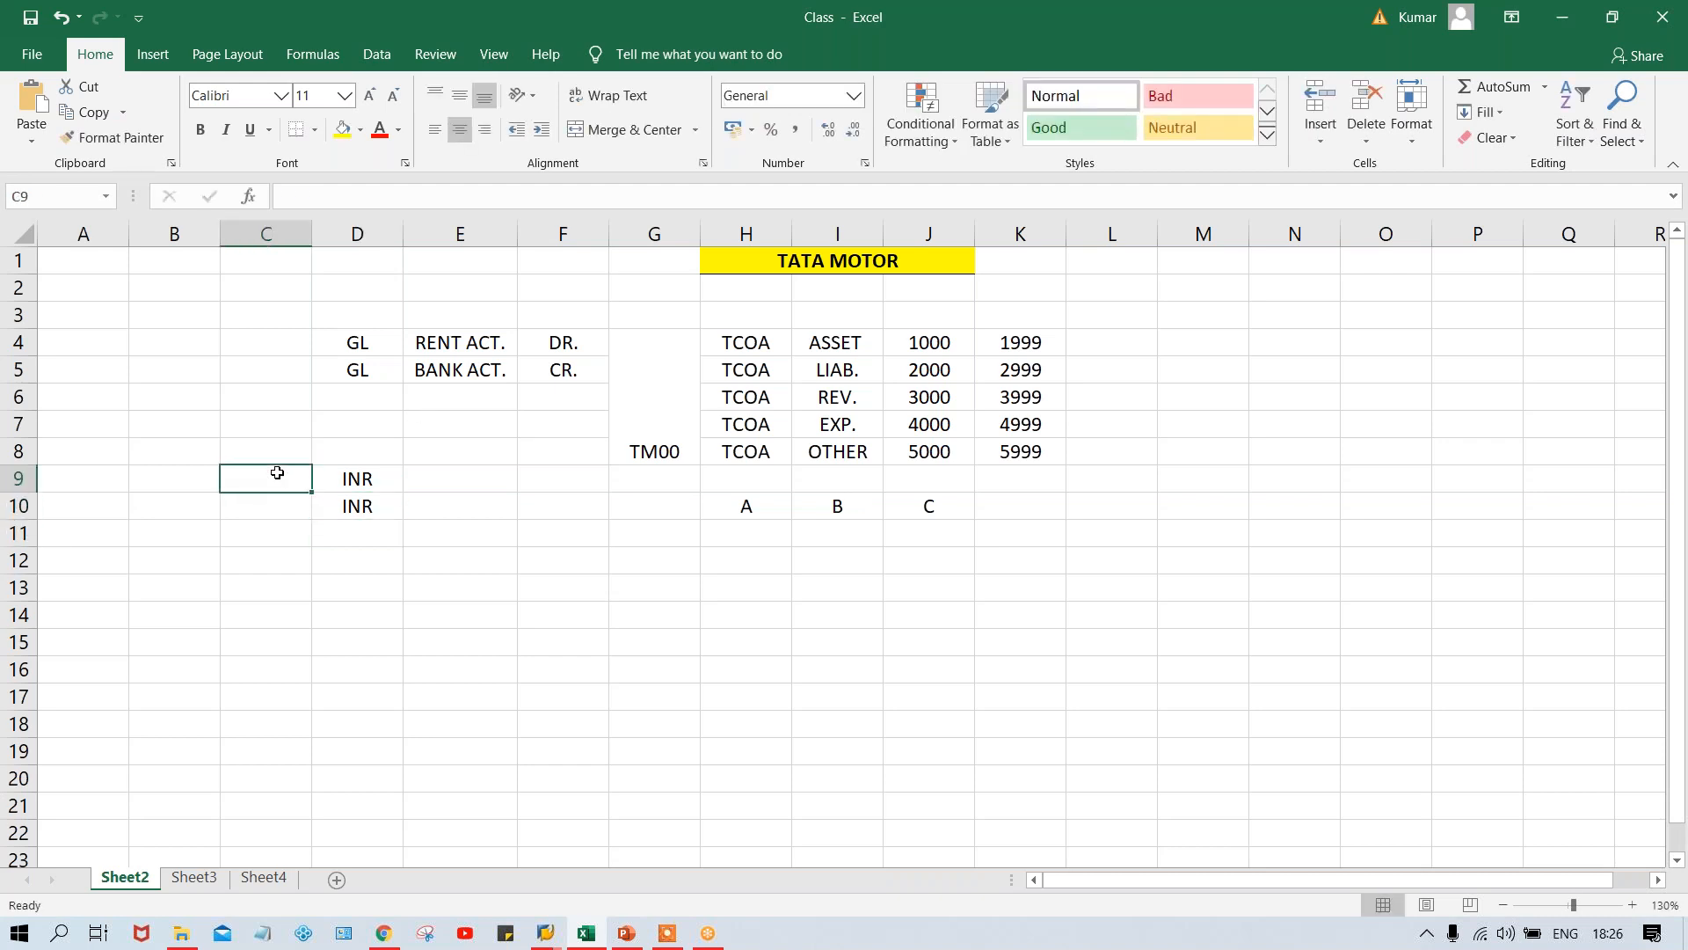
text(1000)
key(Return)
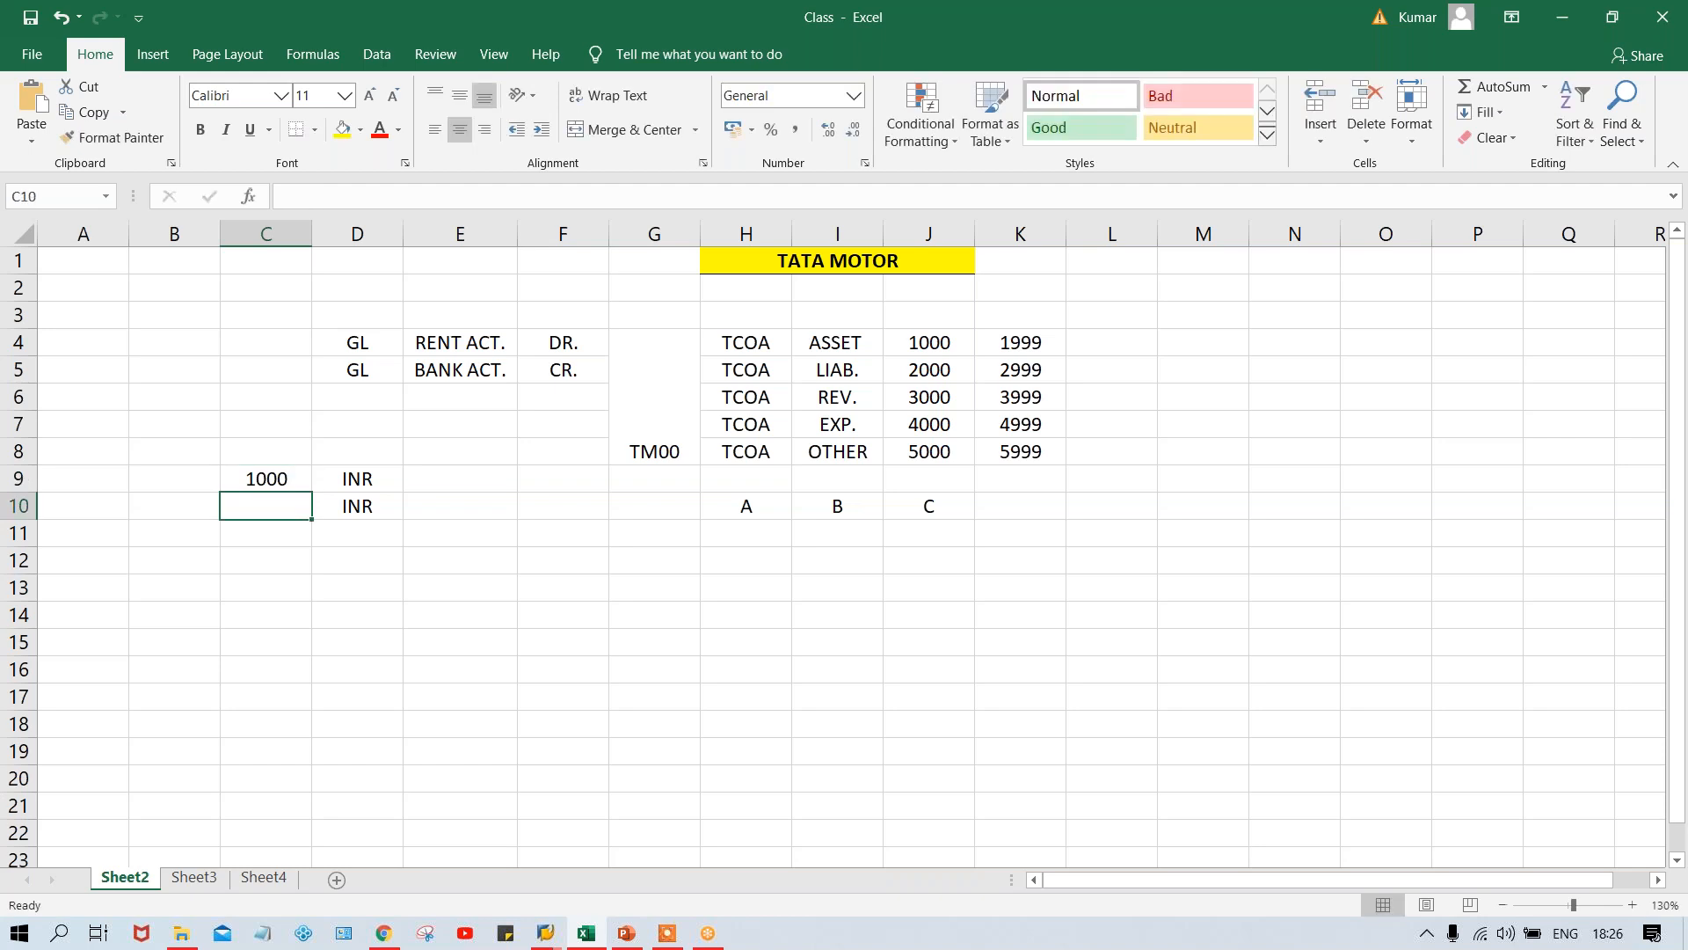
text(2000)
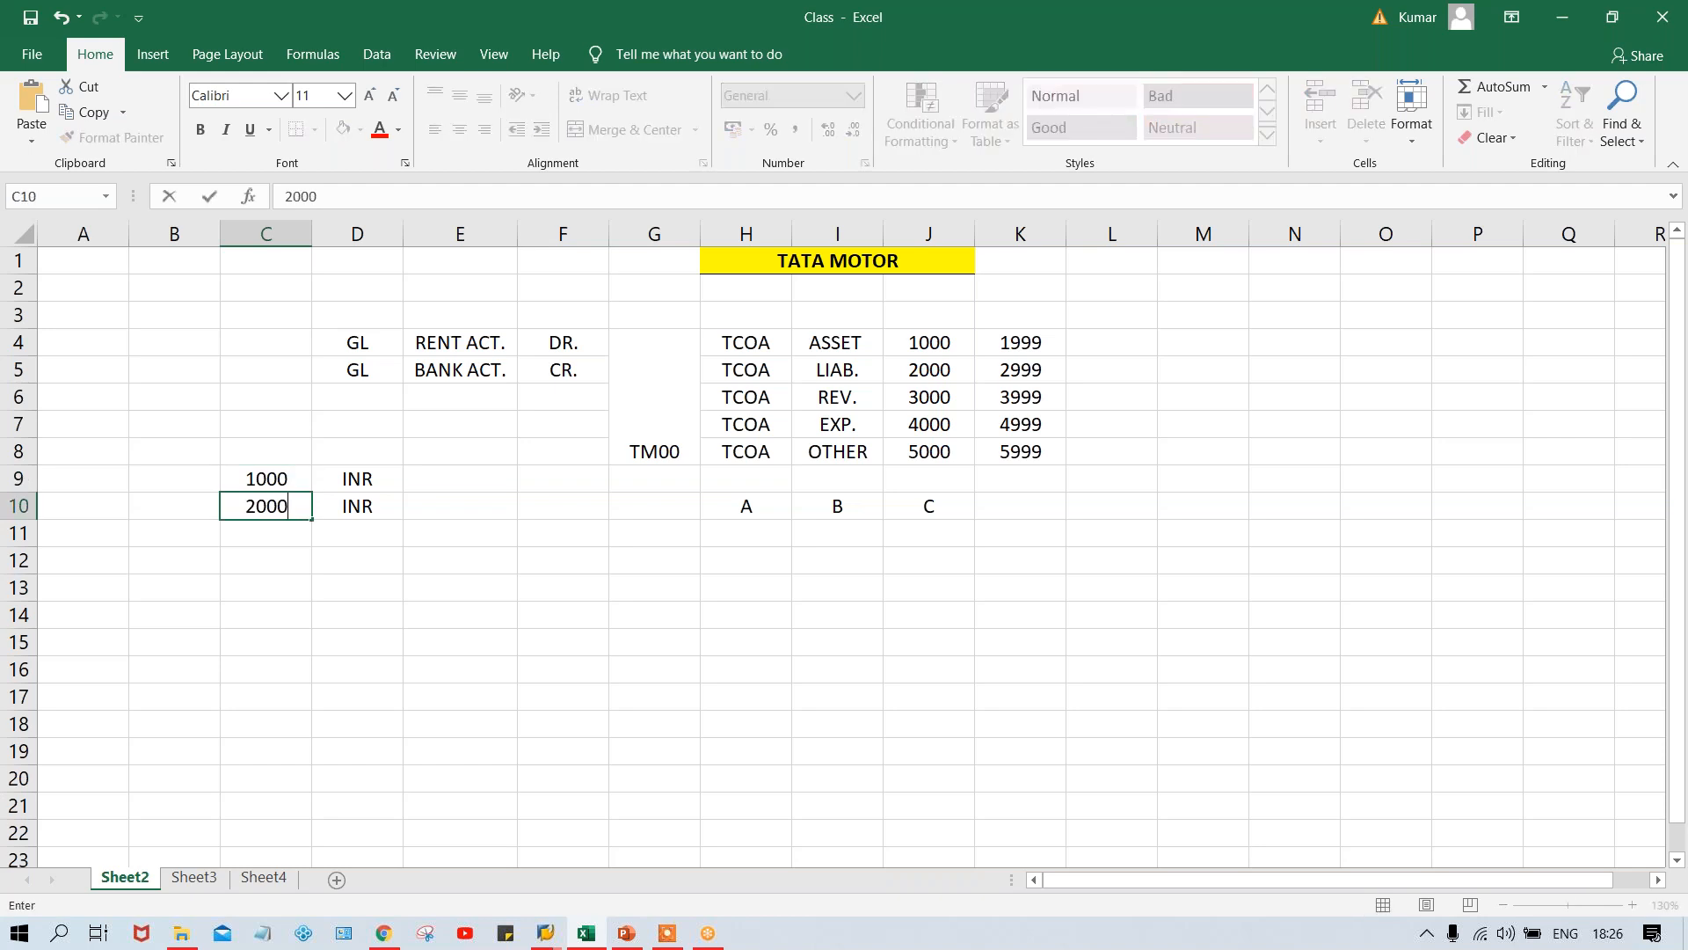
key(Return)
- Add a third line to the currency example with 500 in C11 and USD in D11
text(500)
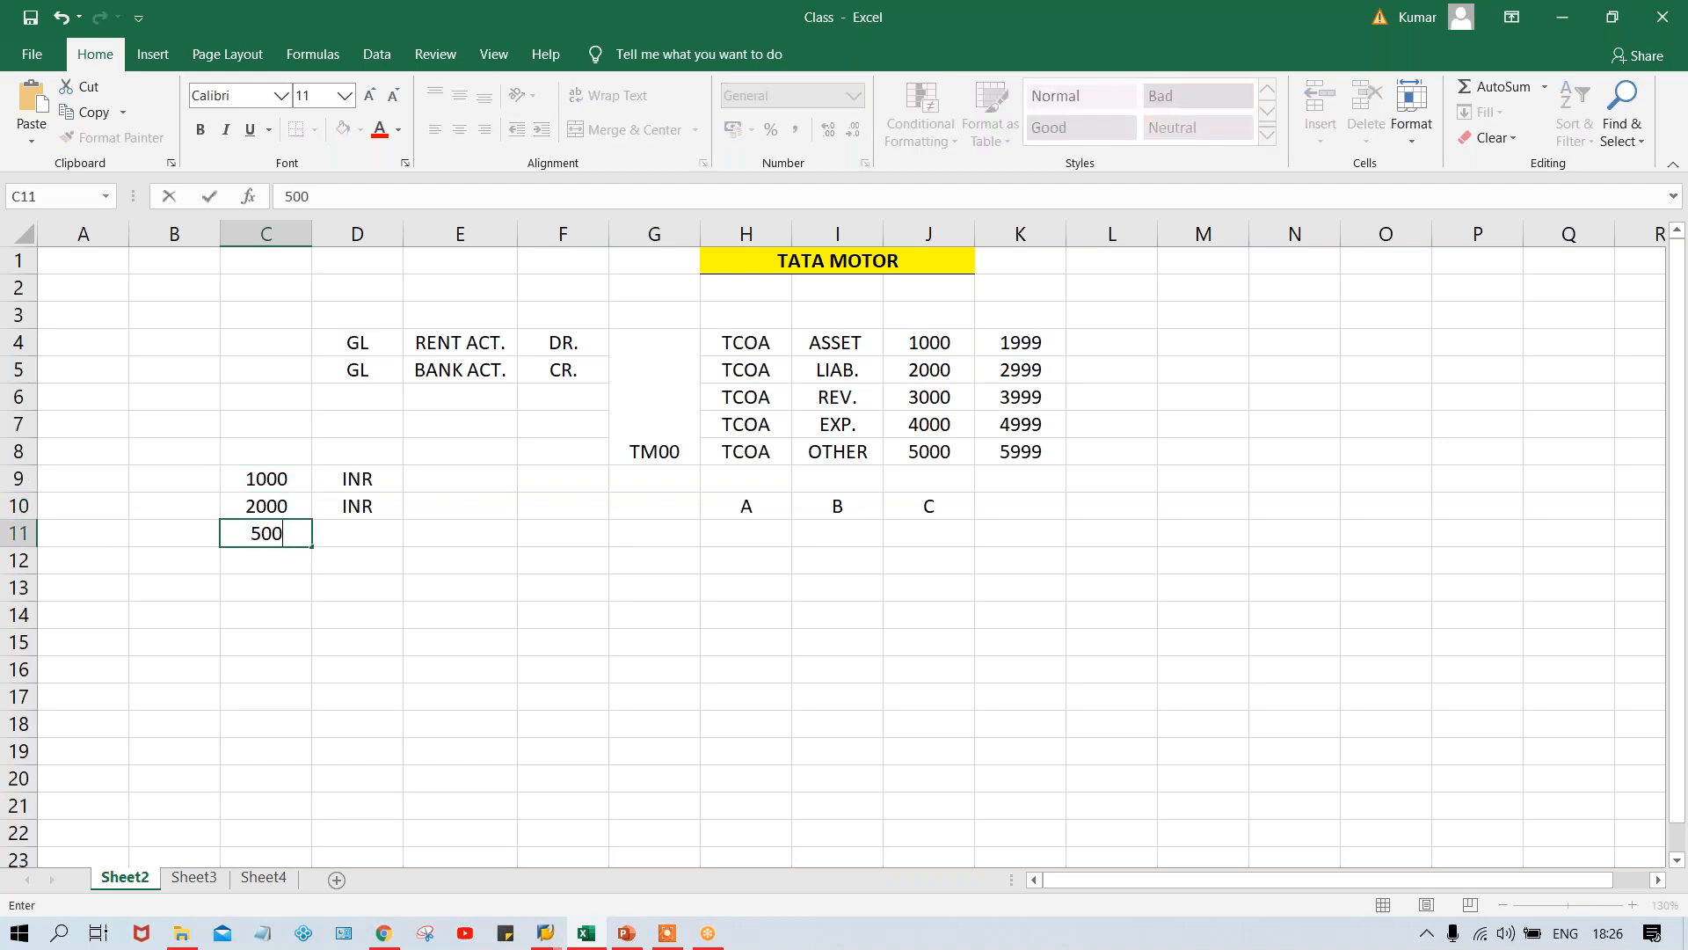
key(Tab)
text(U)
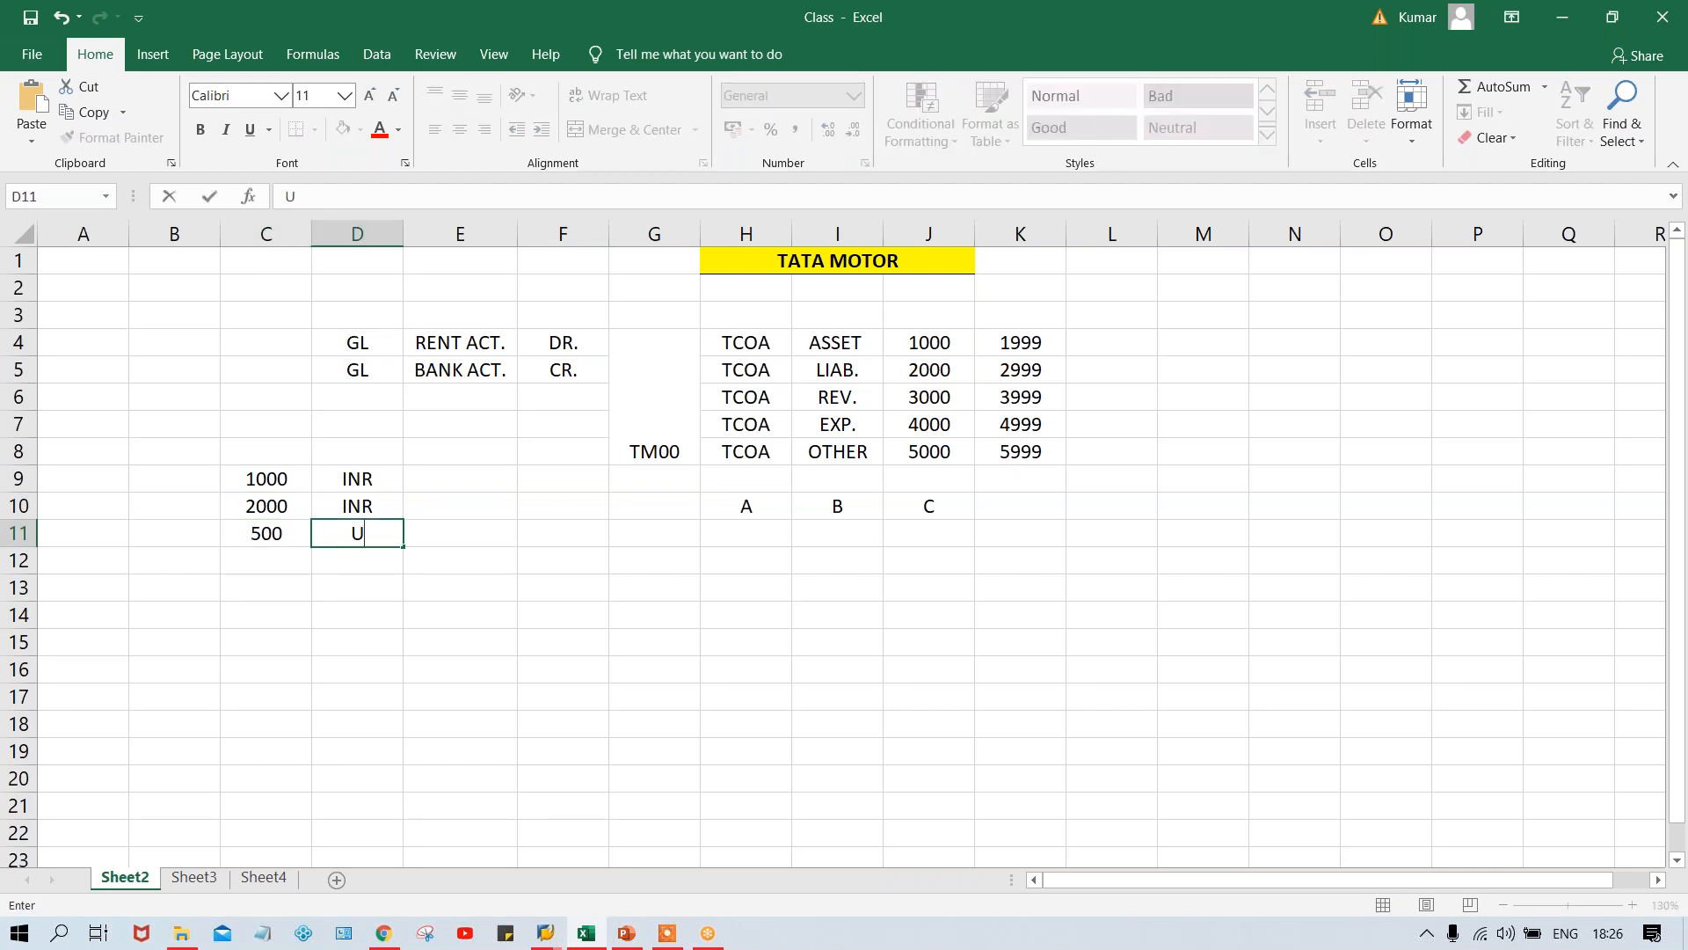
text(SD)
key(Return)
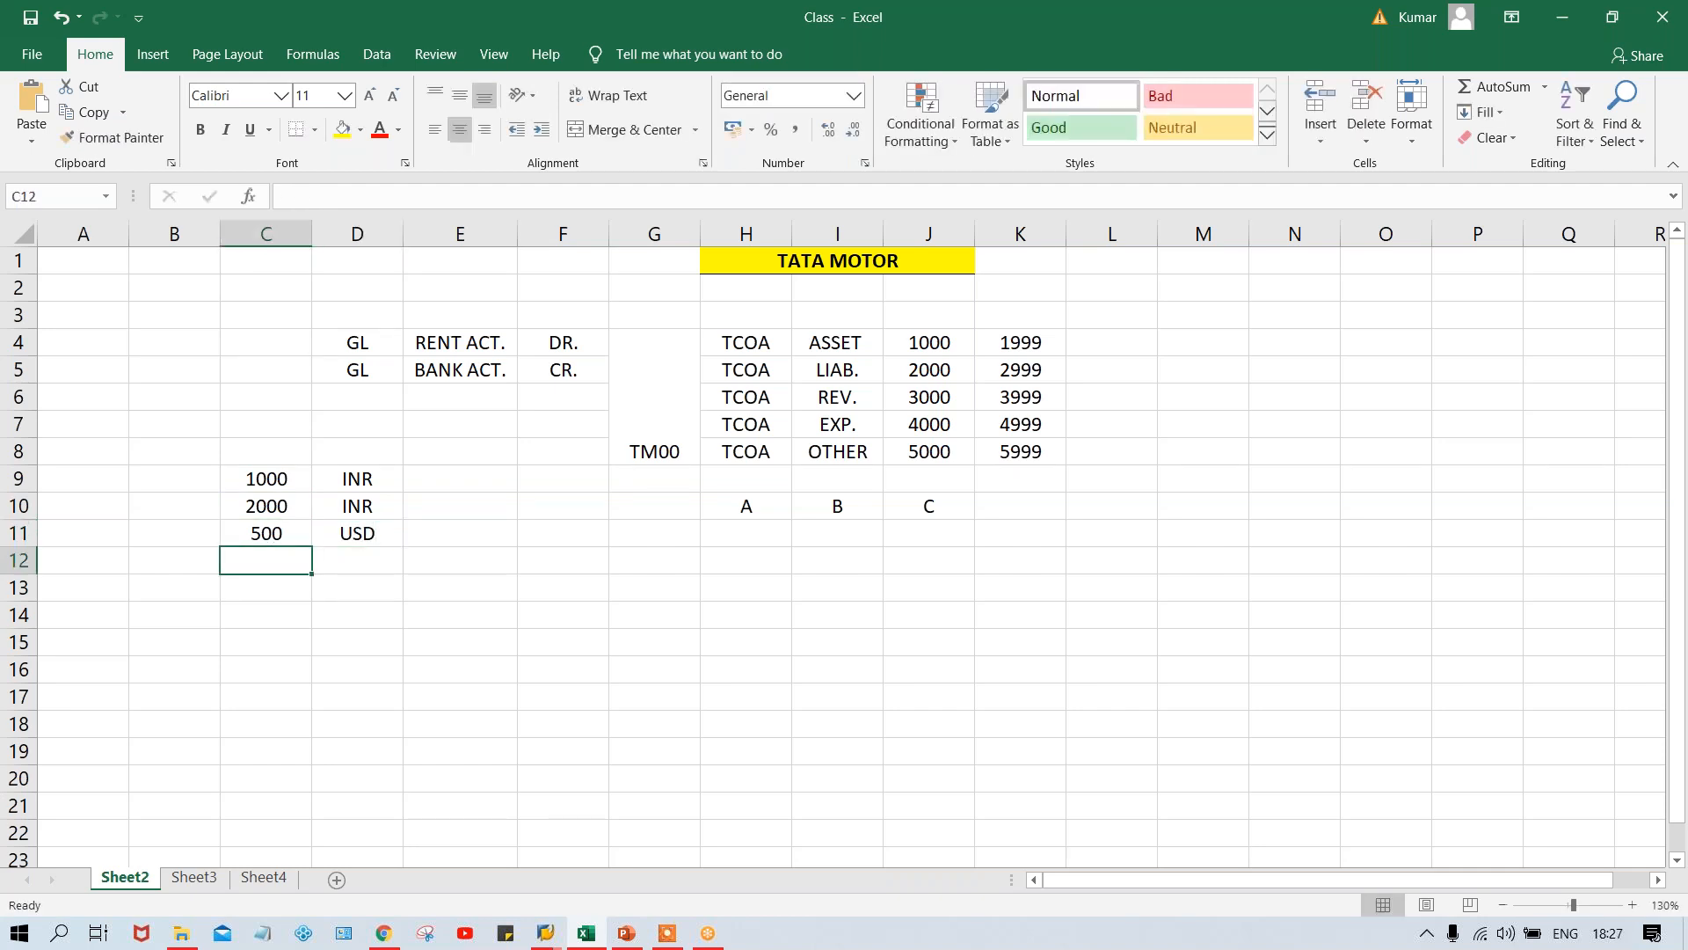
- Compare the INR and USD currency entries in column D and the amounts in column C
click(396, 529)
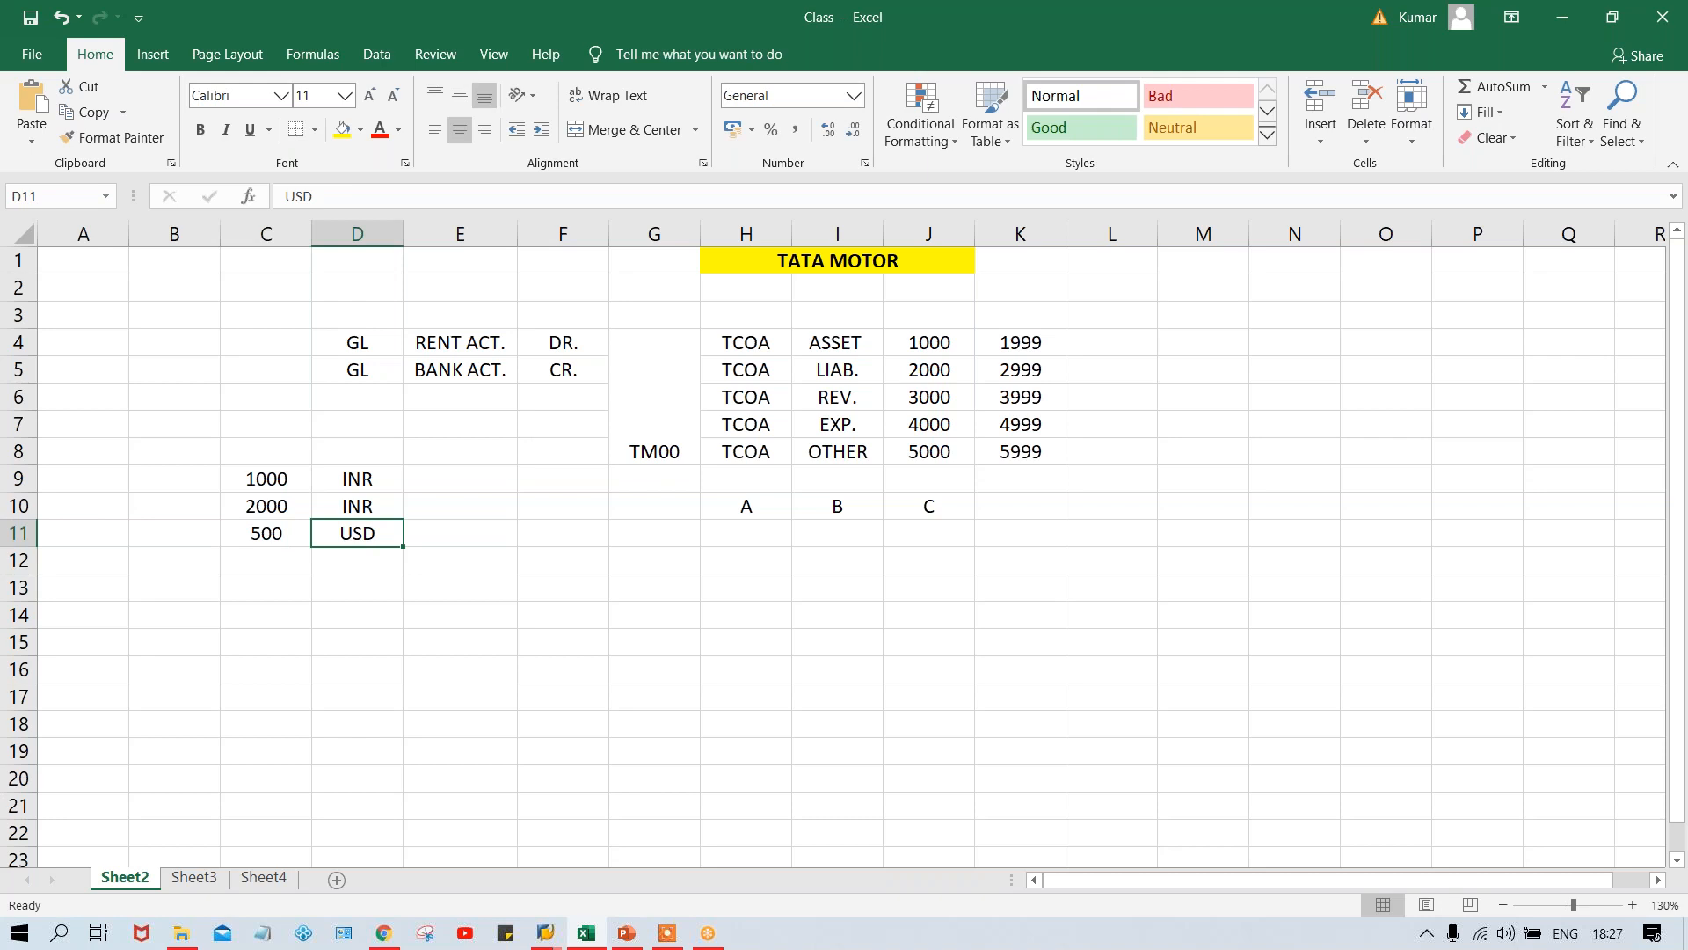
click(351, 474)
click(350, 533)
click(336, 478)
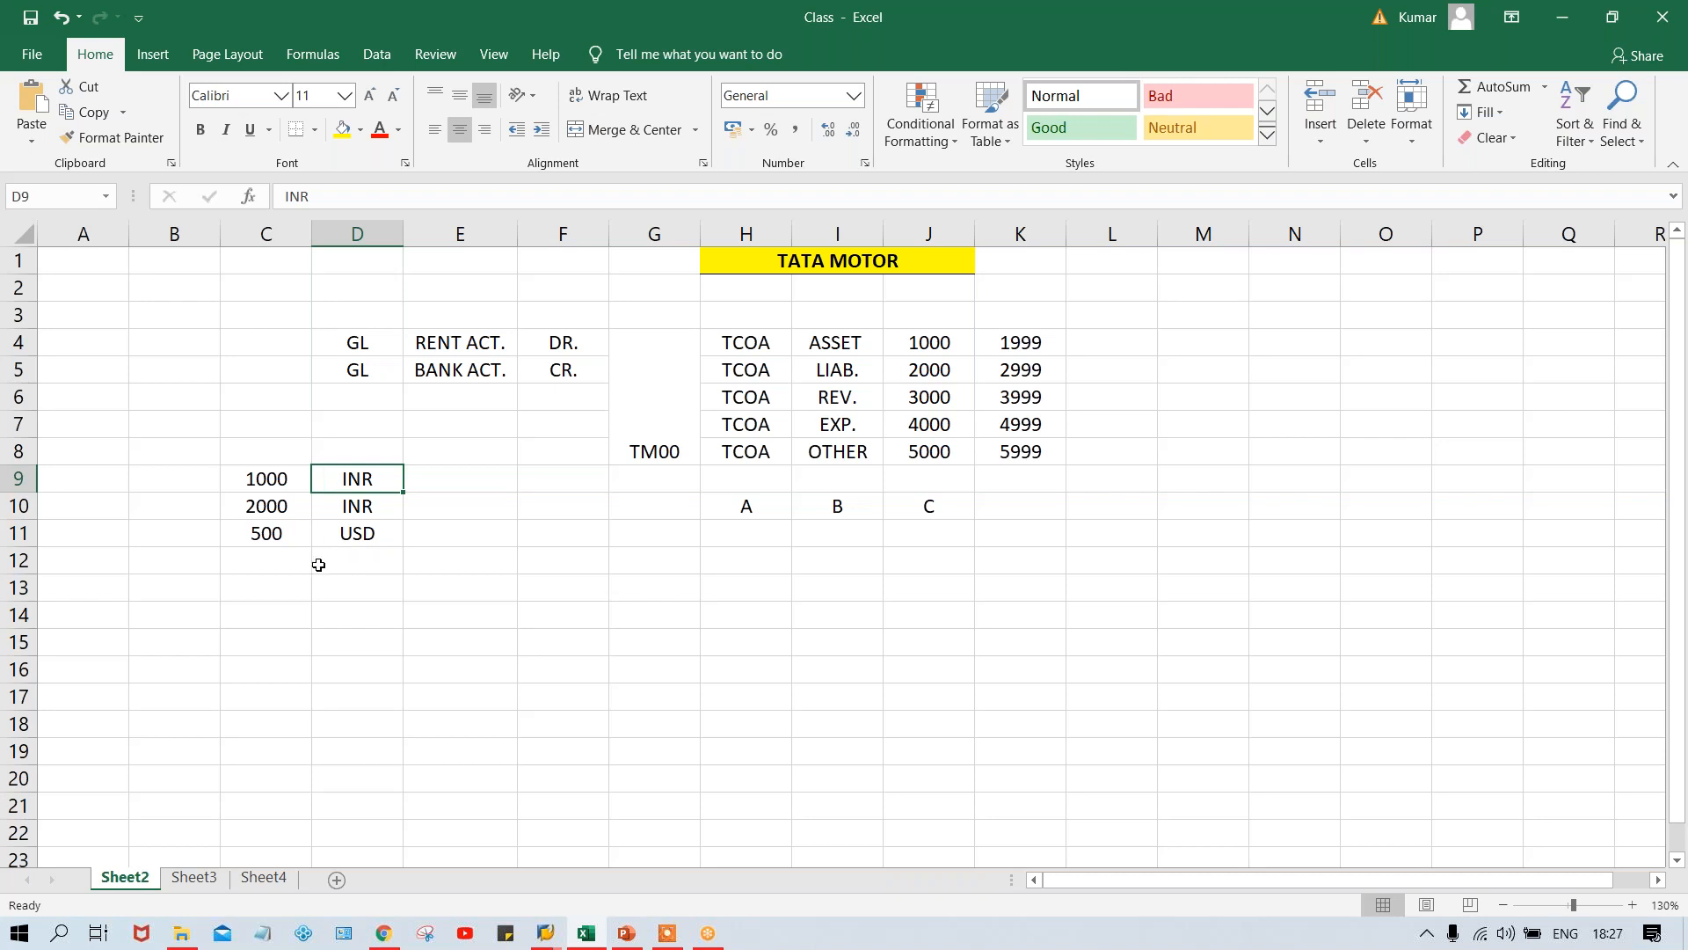
click(256, 482)
click(263, 510)
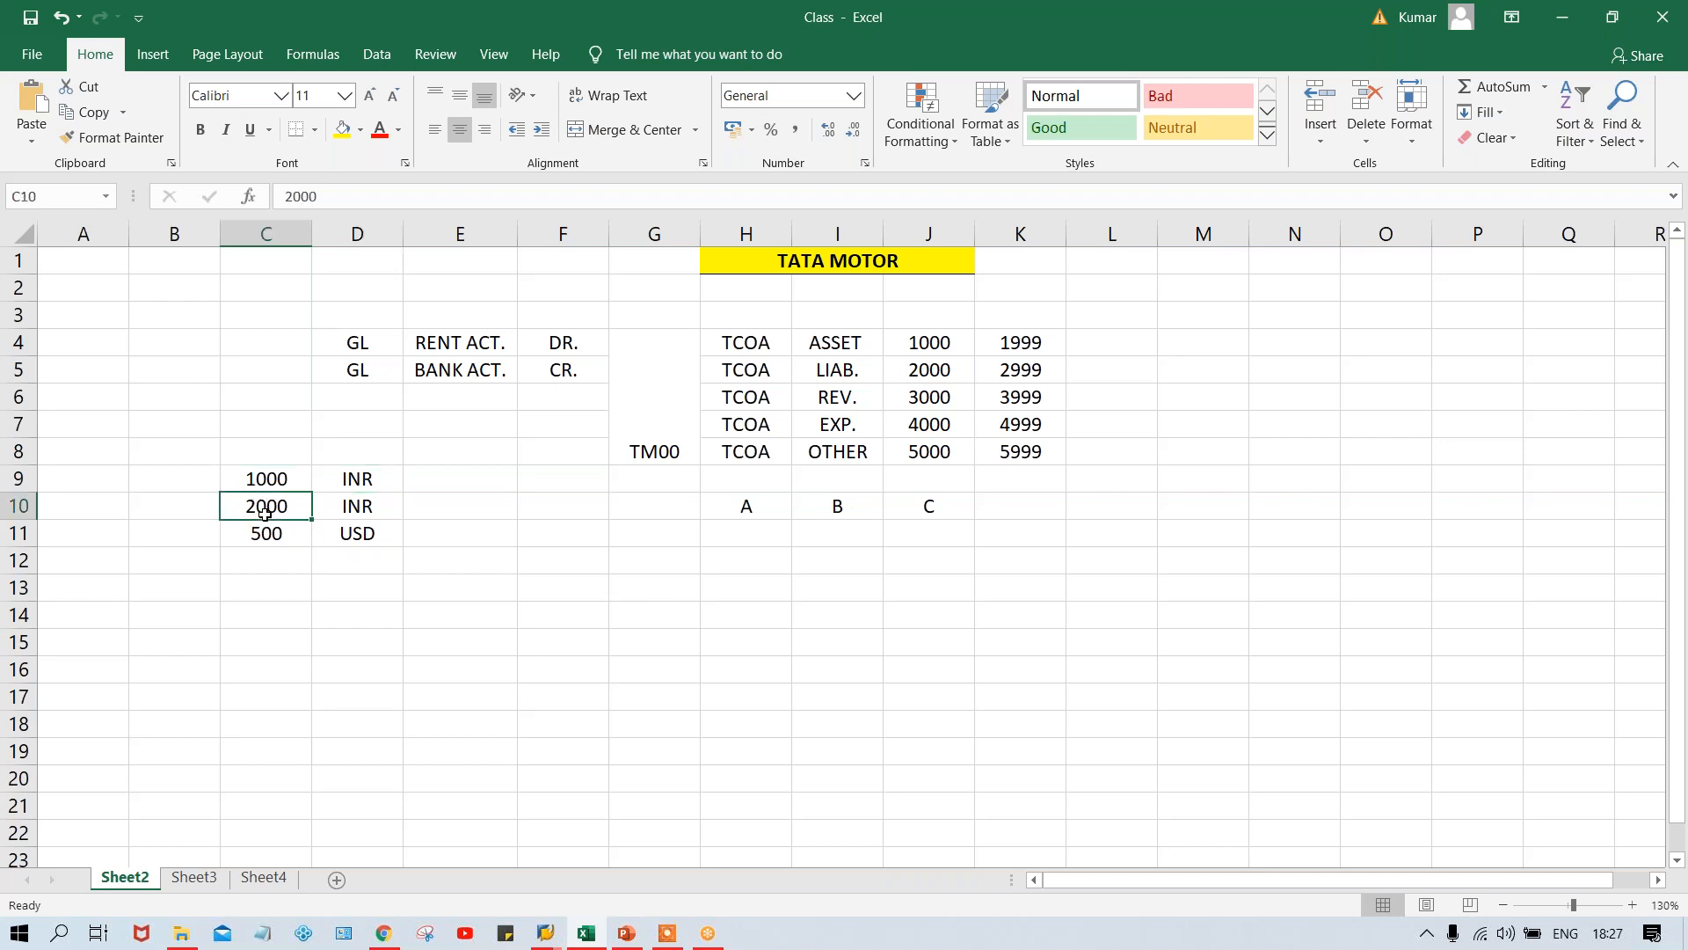
click(256, 584)
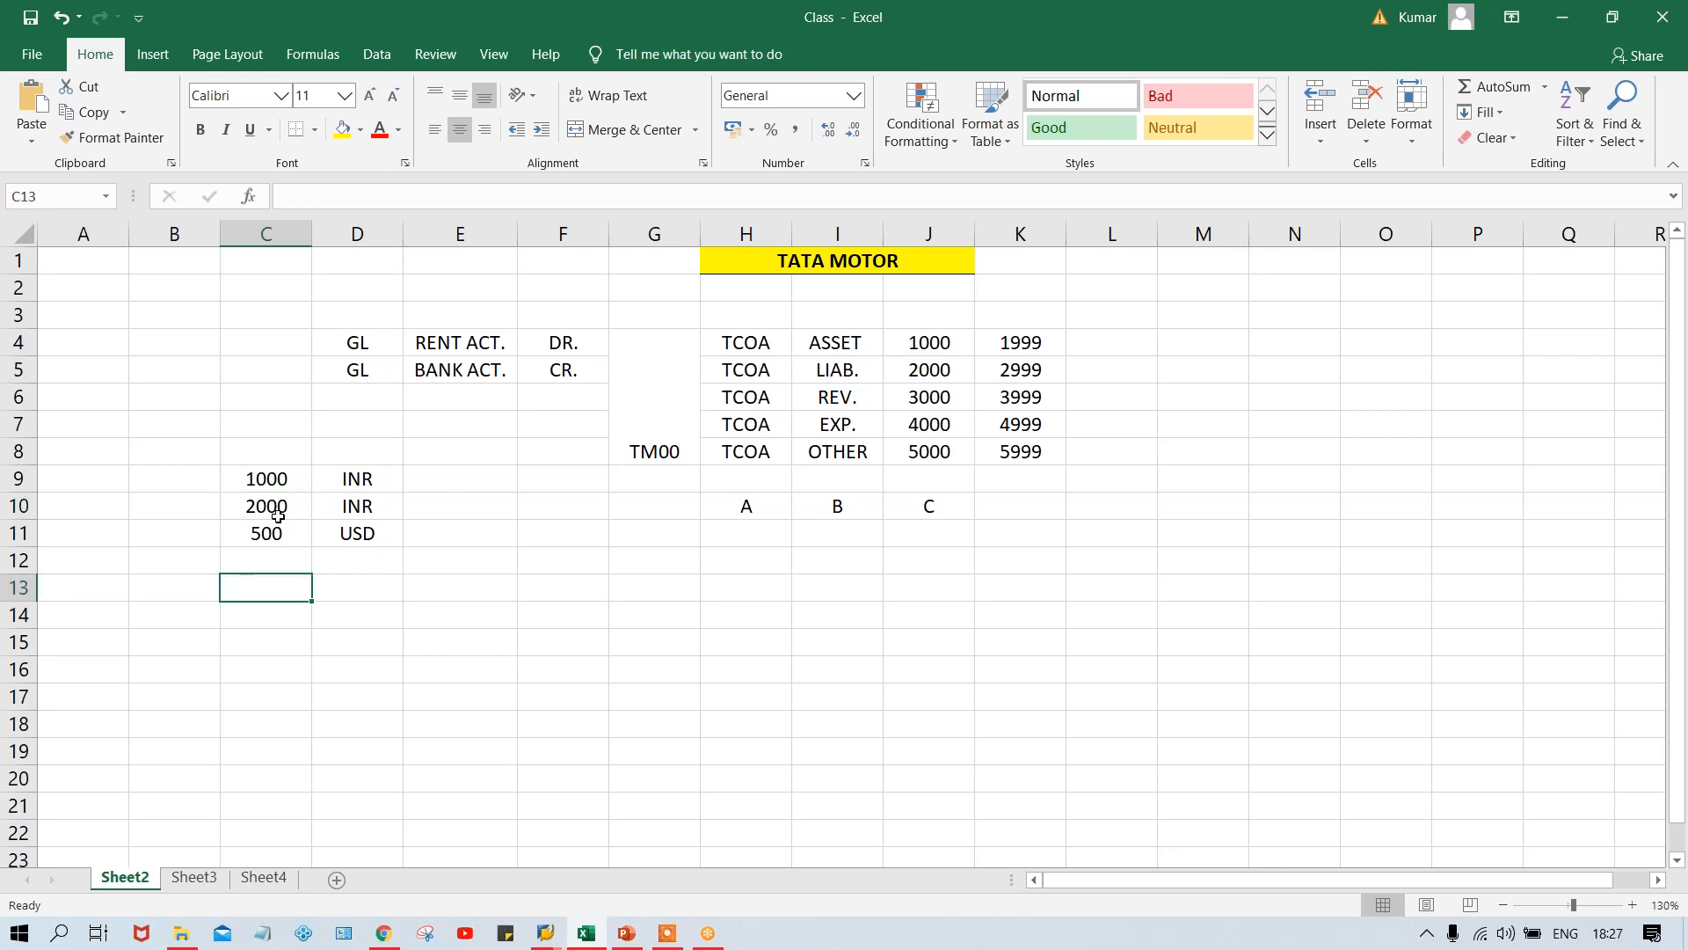
- Check the sum of the amounts in column C and enter 3500 as their total in C13
drag(278, 478, 278, 534)
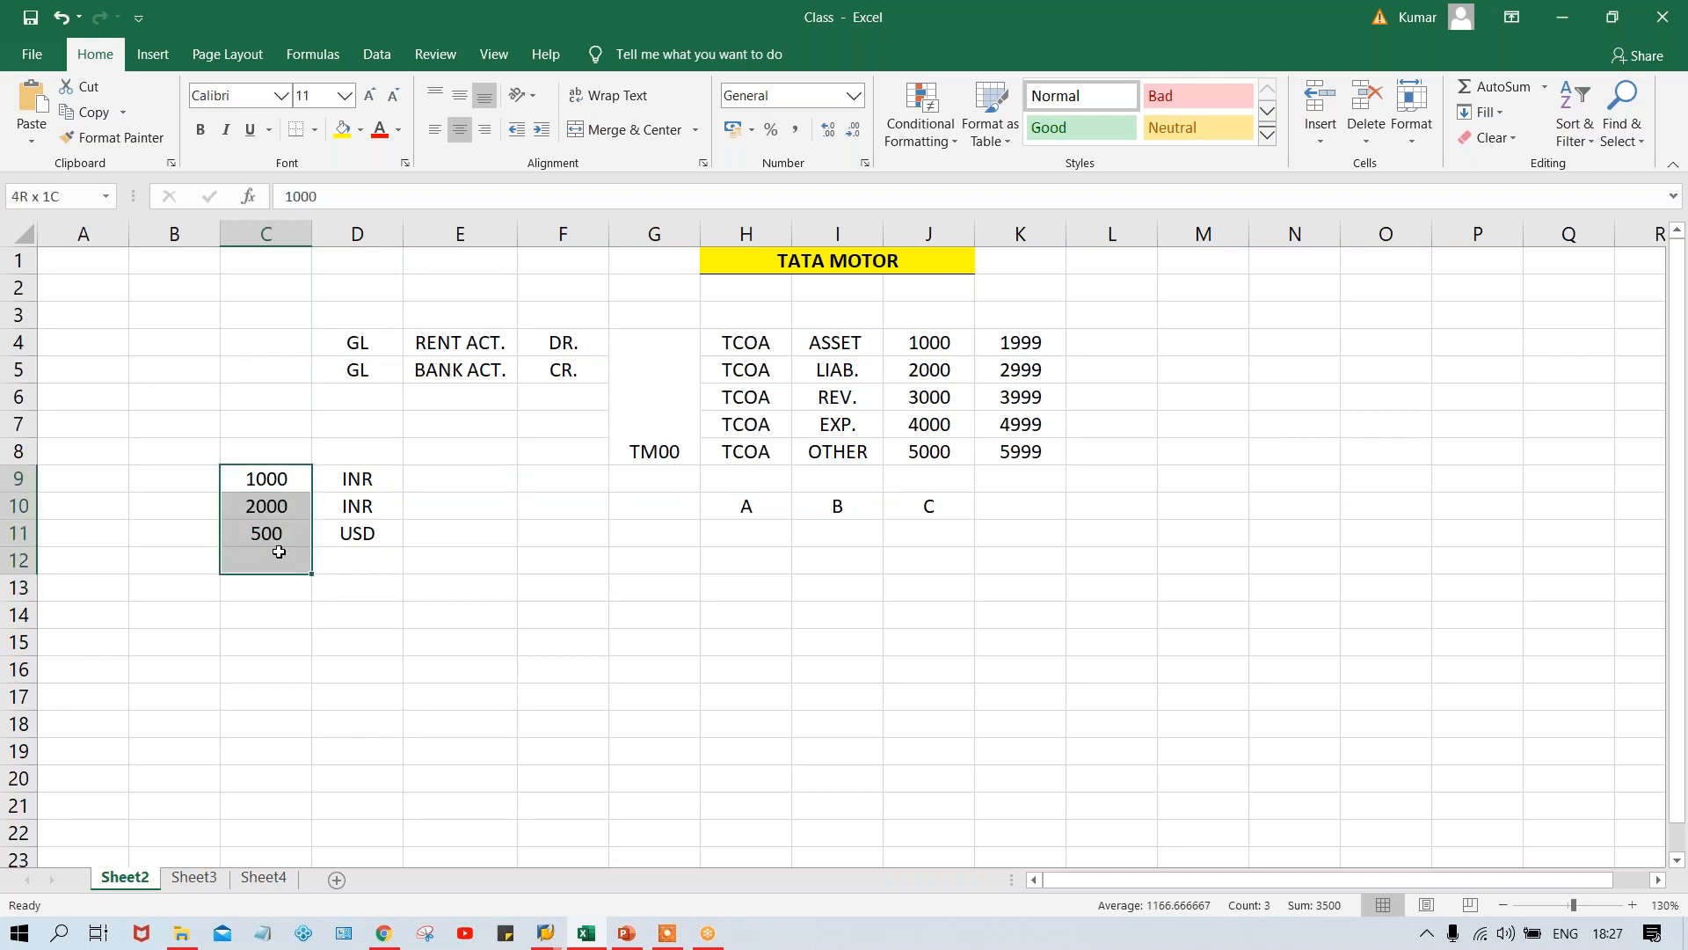
click(276, 584)
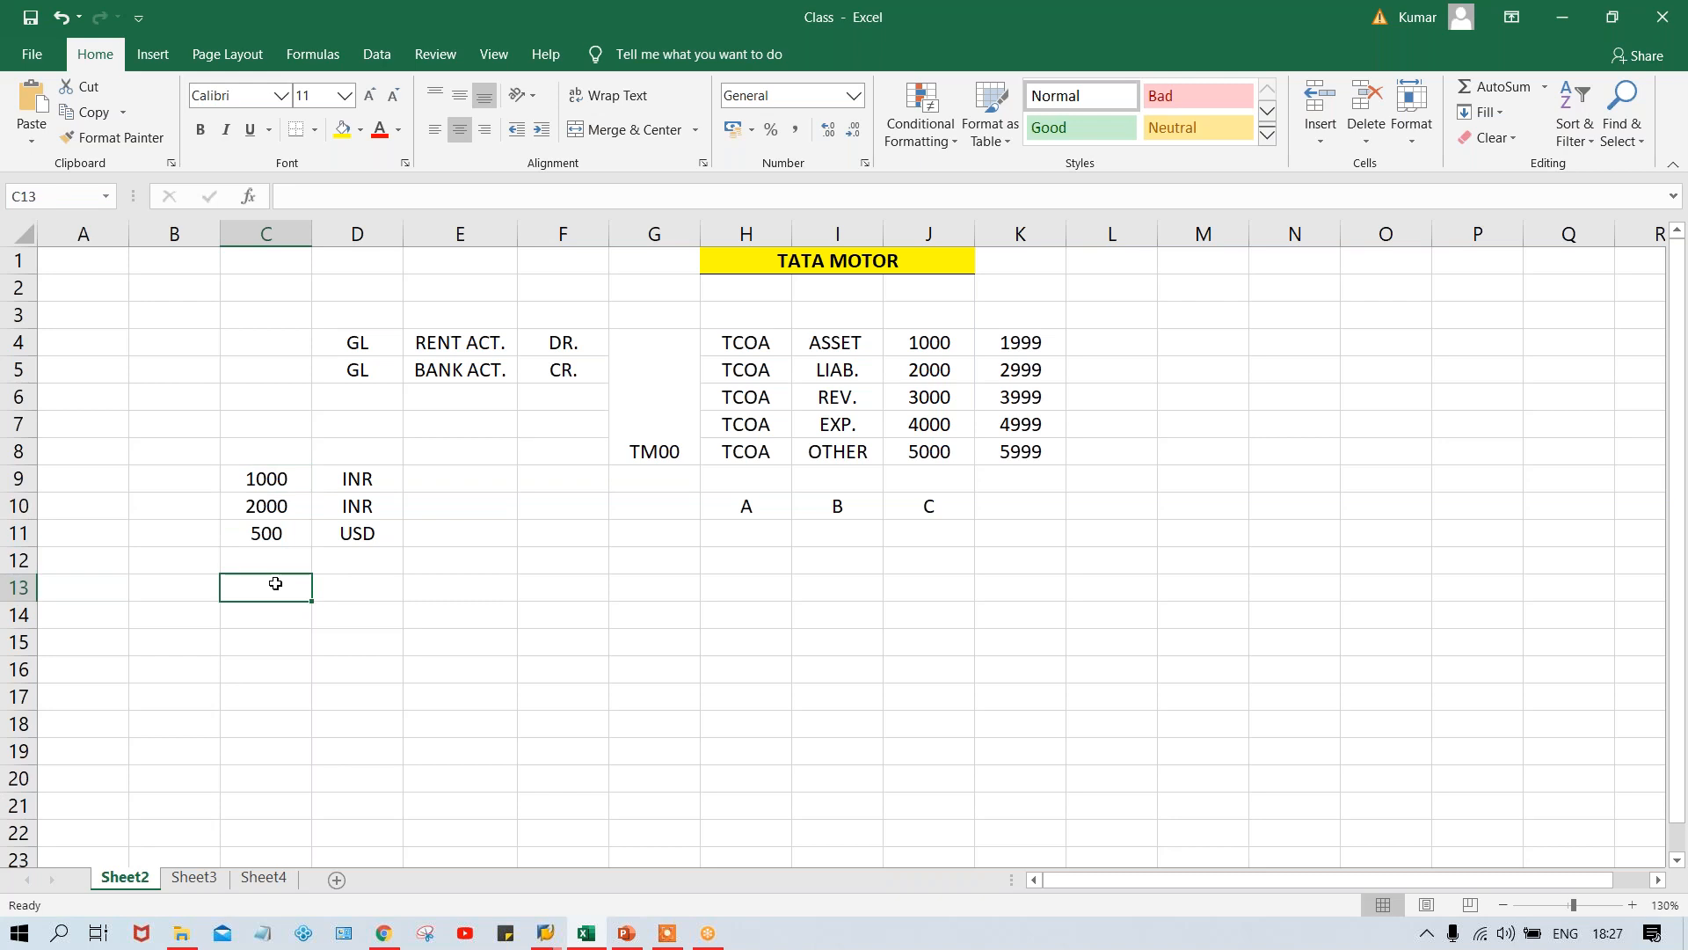
text(3500)
key(Return)
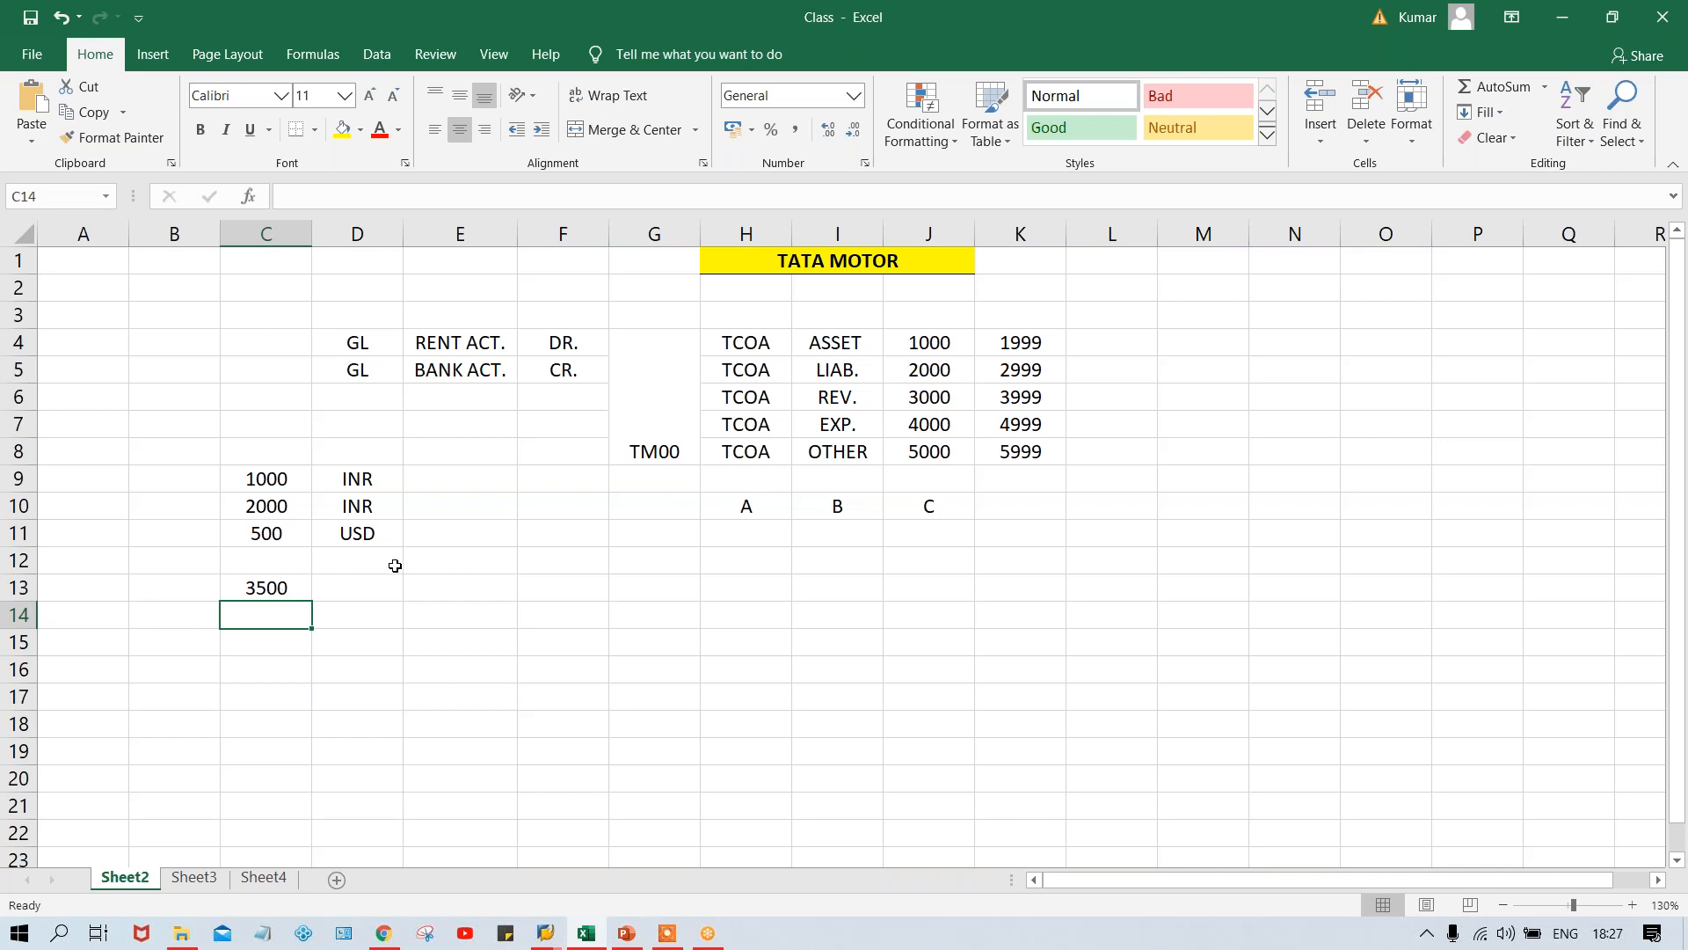
- Review the total against the USD amount in C11, and switch back to the G/L account's control data in SAP
click(365, 452)
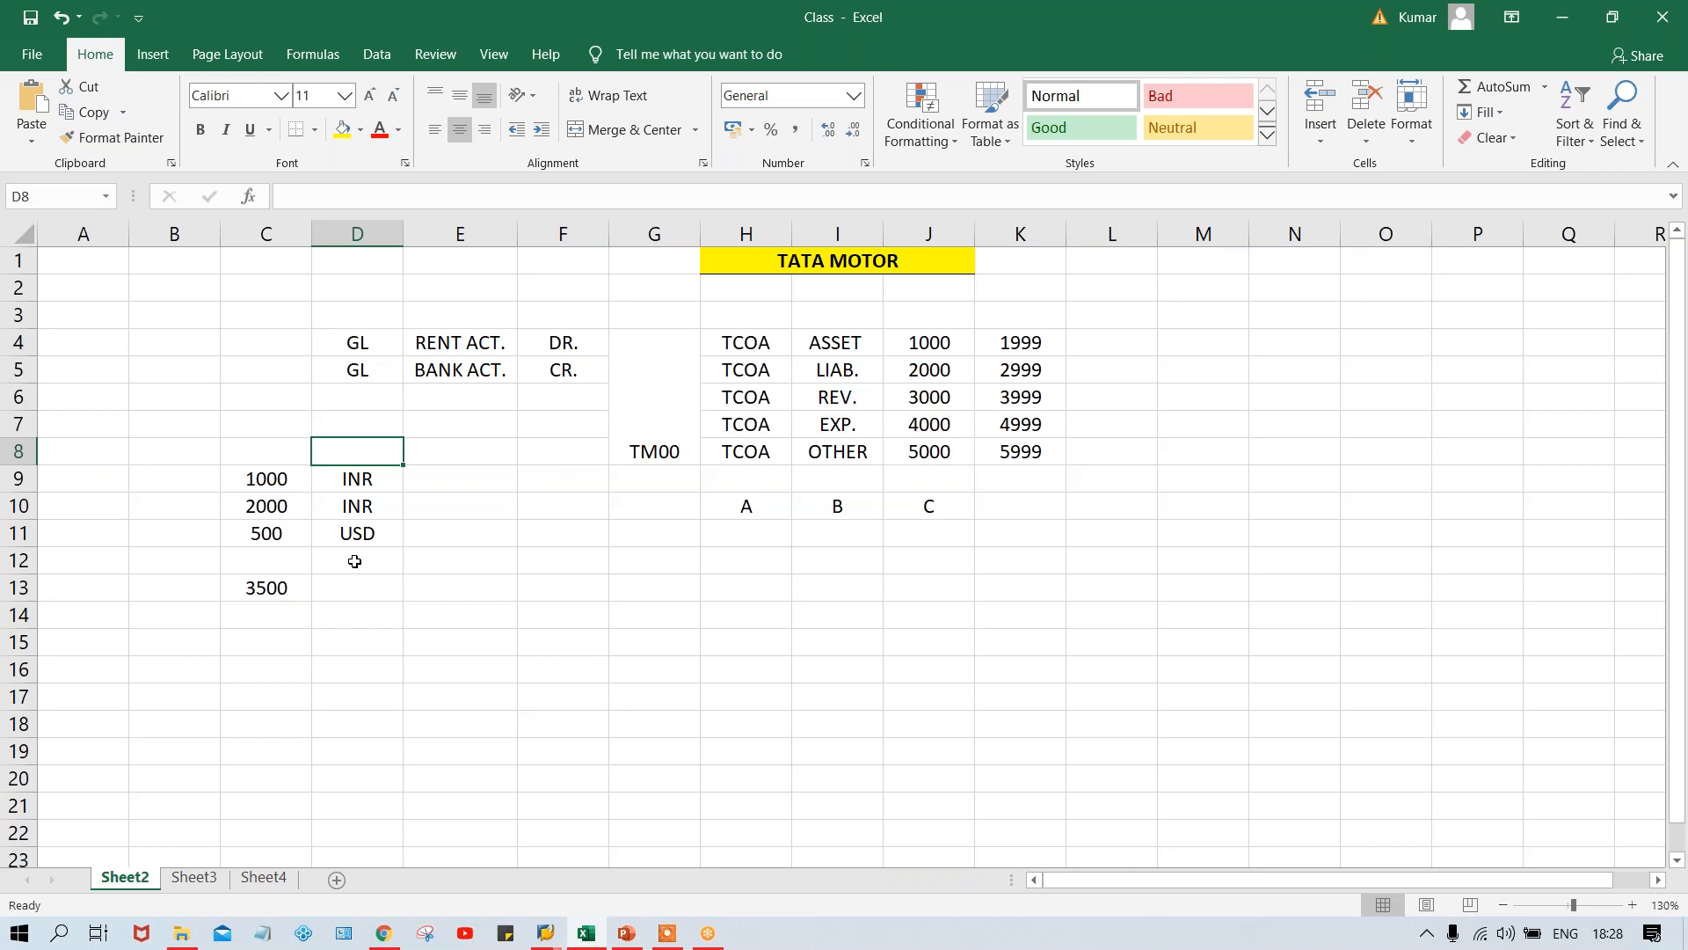
click(253, 589)
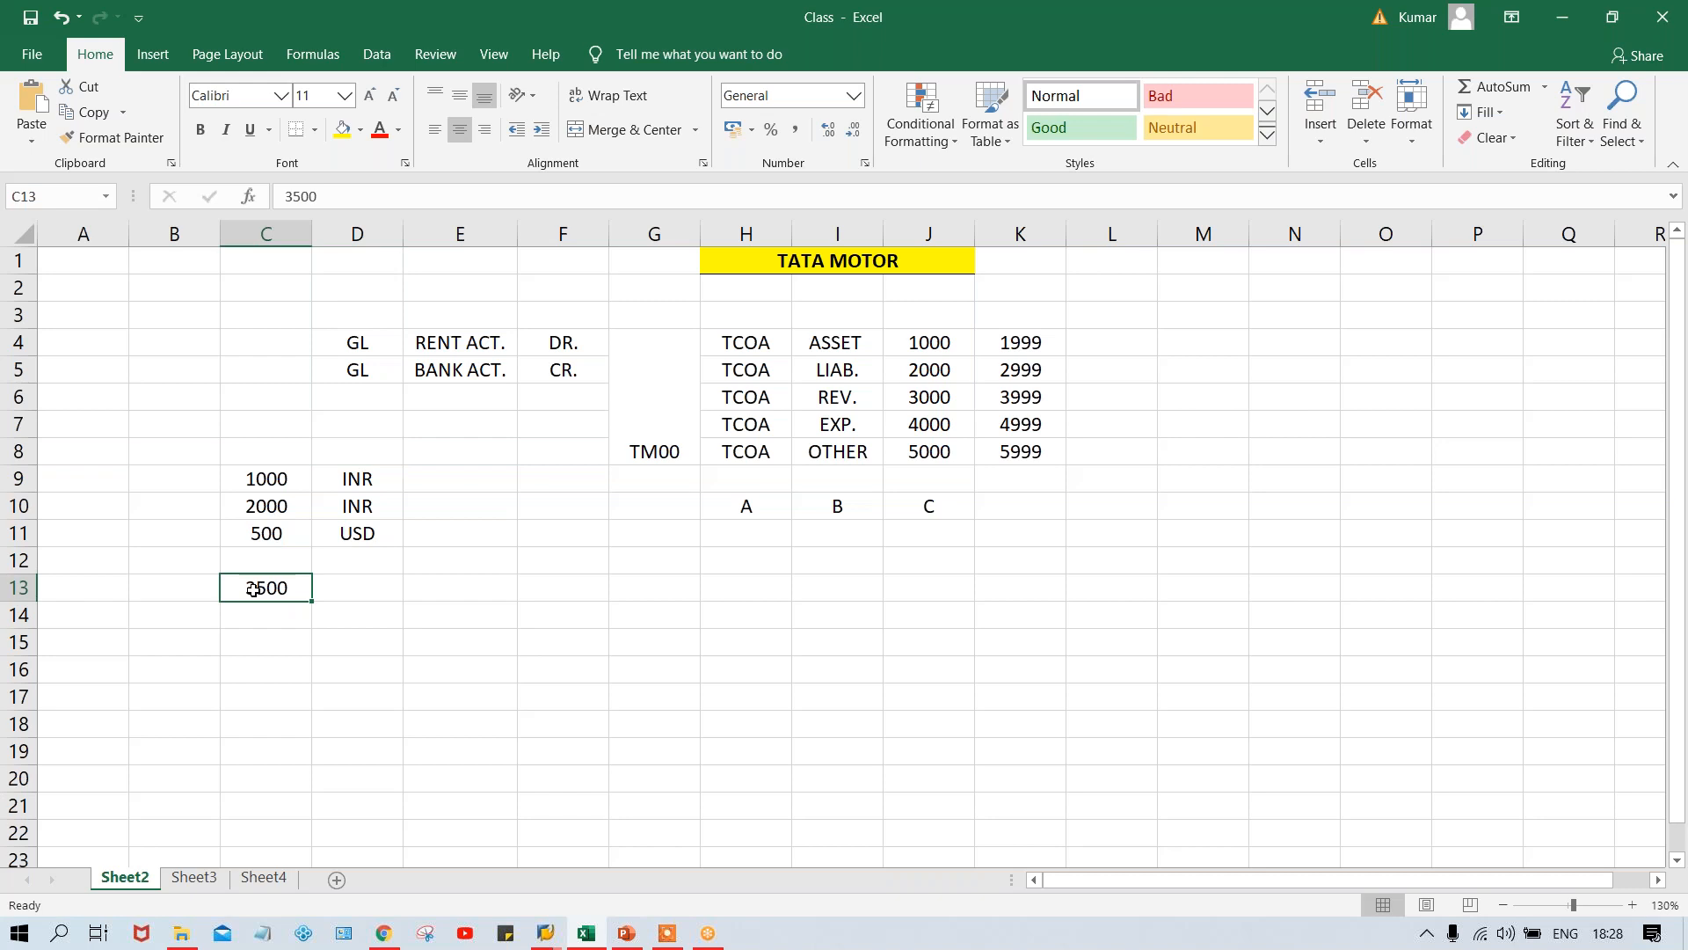
click(250, 533)
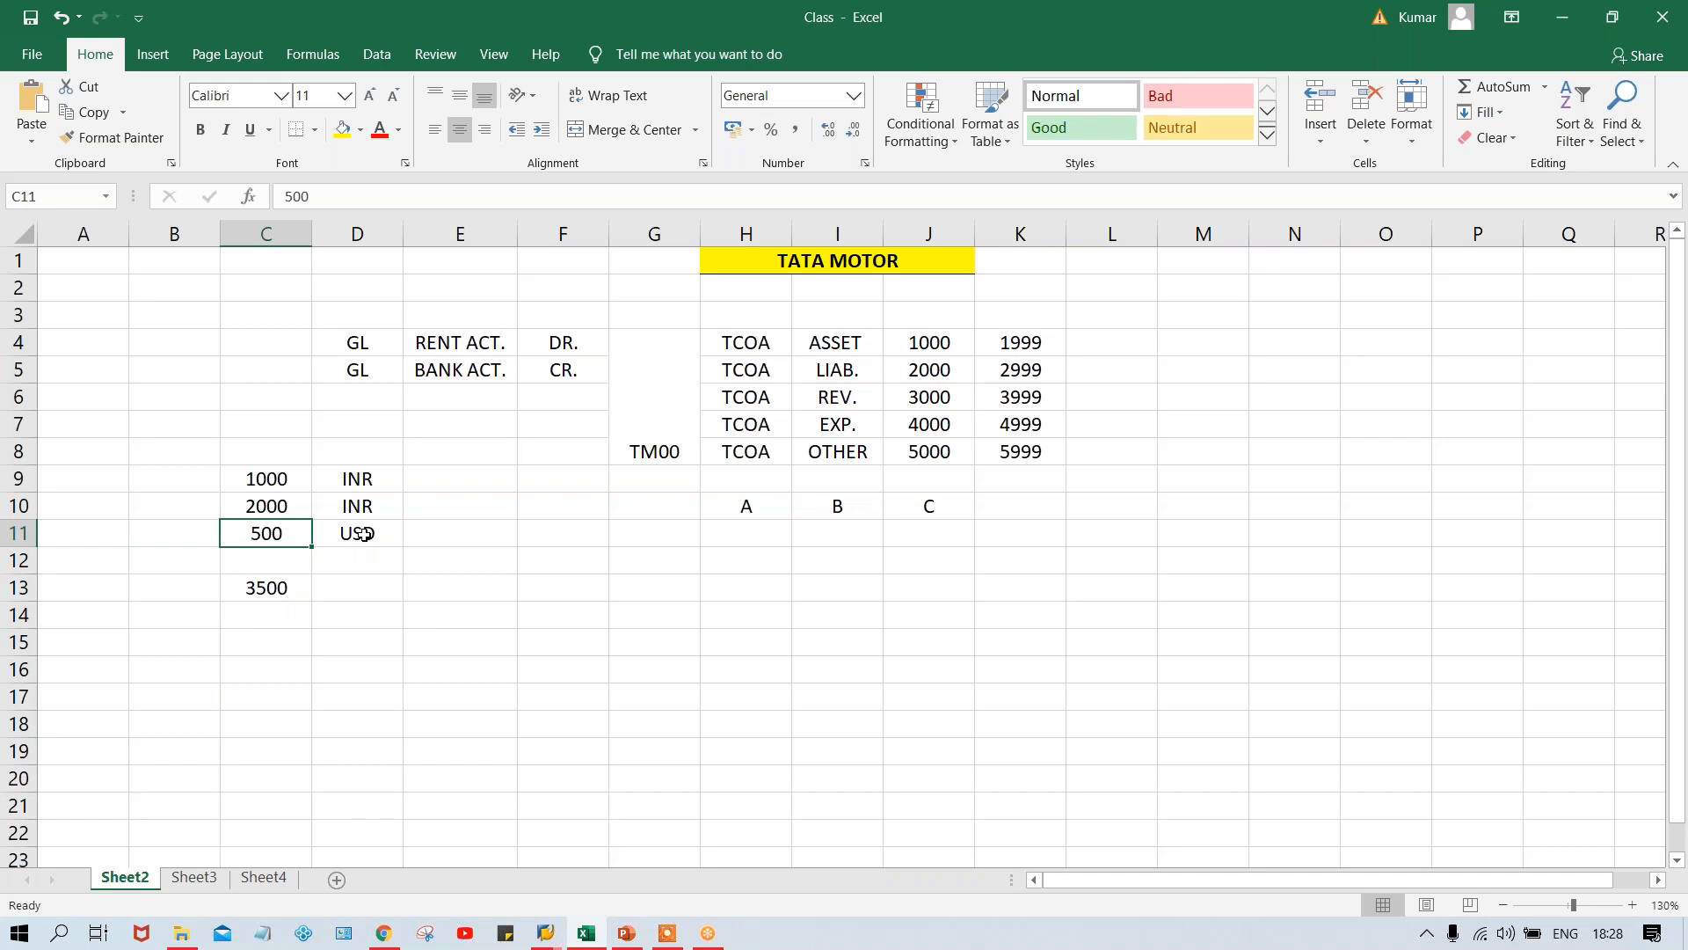
key(alt+Tab)
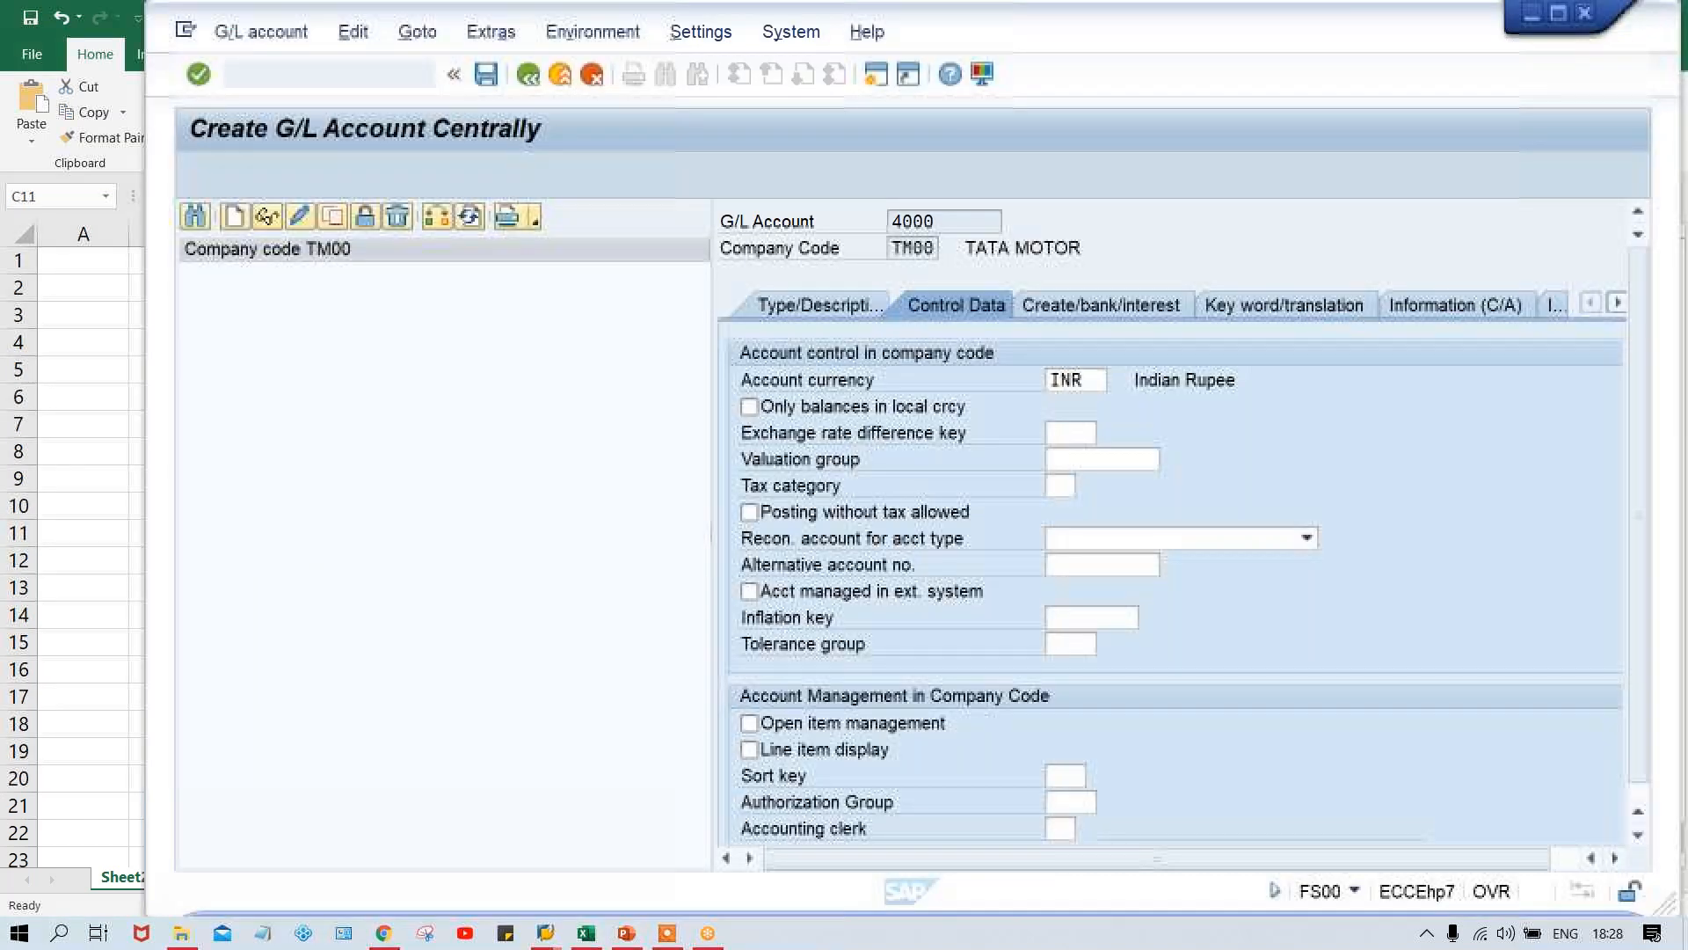
- Enable Only balances in local crcy and Line item display for account 4000, leaving the reconciliation account type blank
click(785, 405)
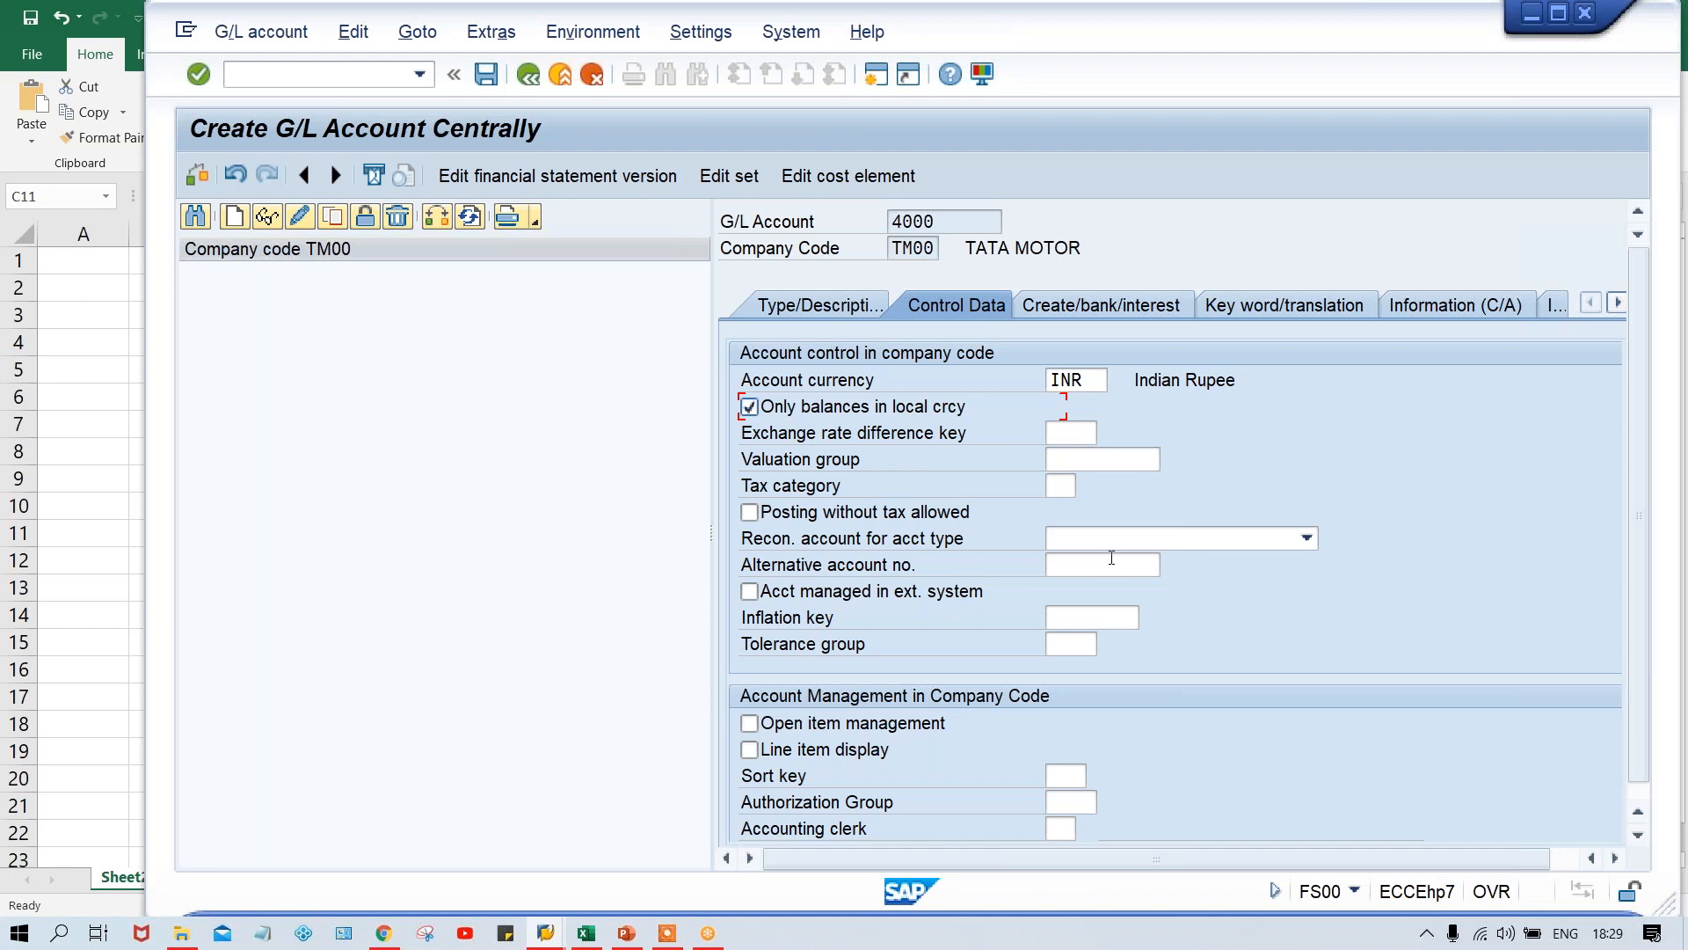
click(1072, 540)
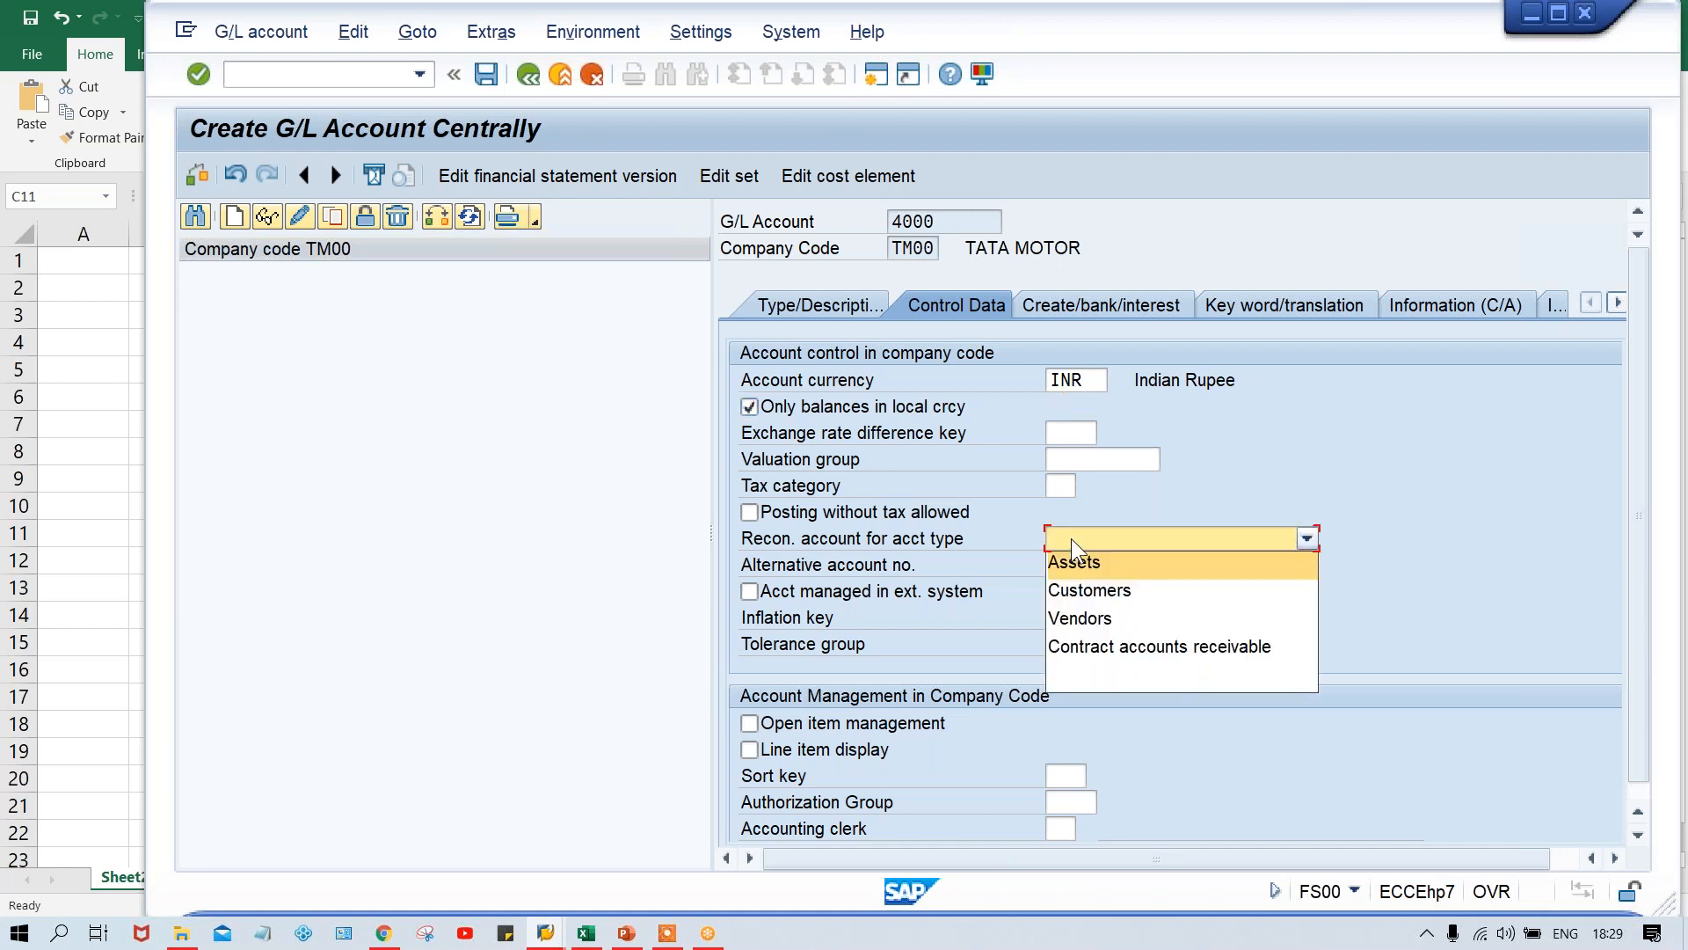
click(1422, 515)
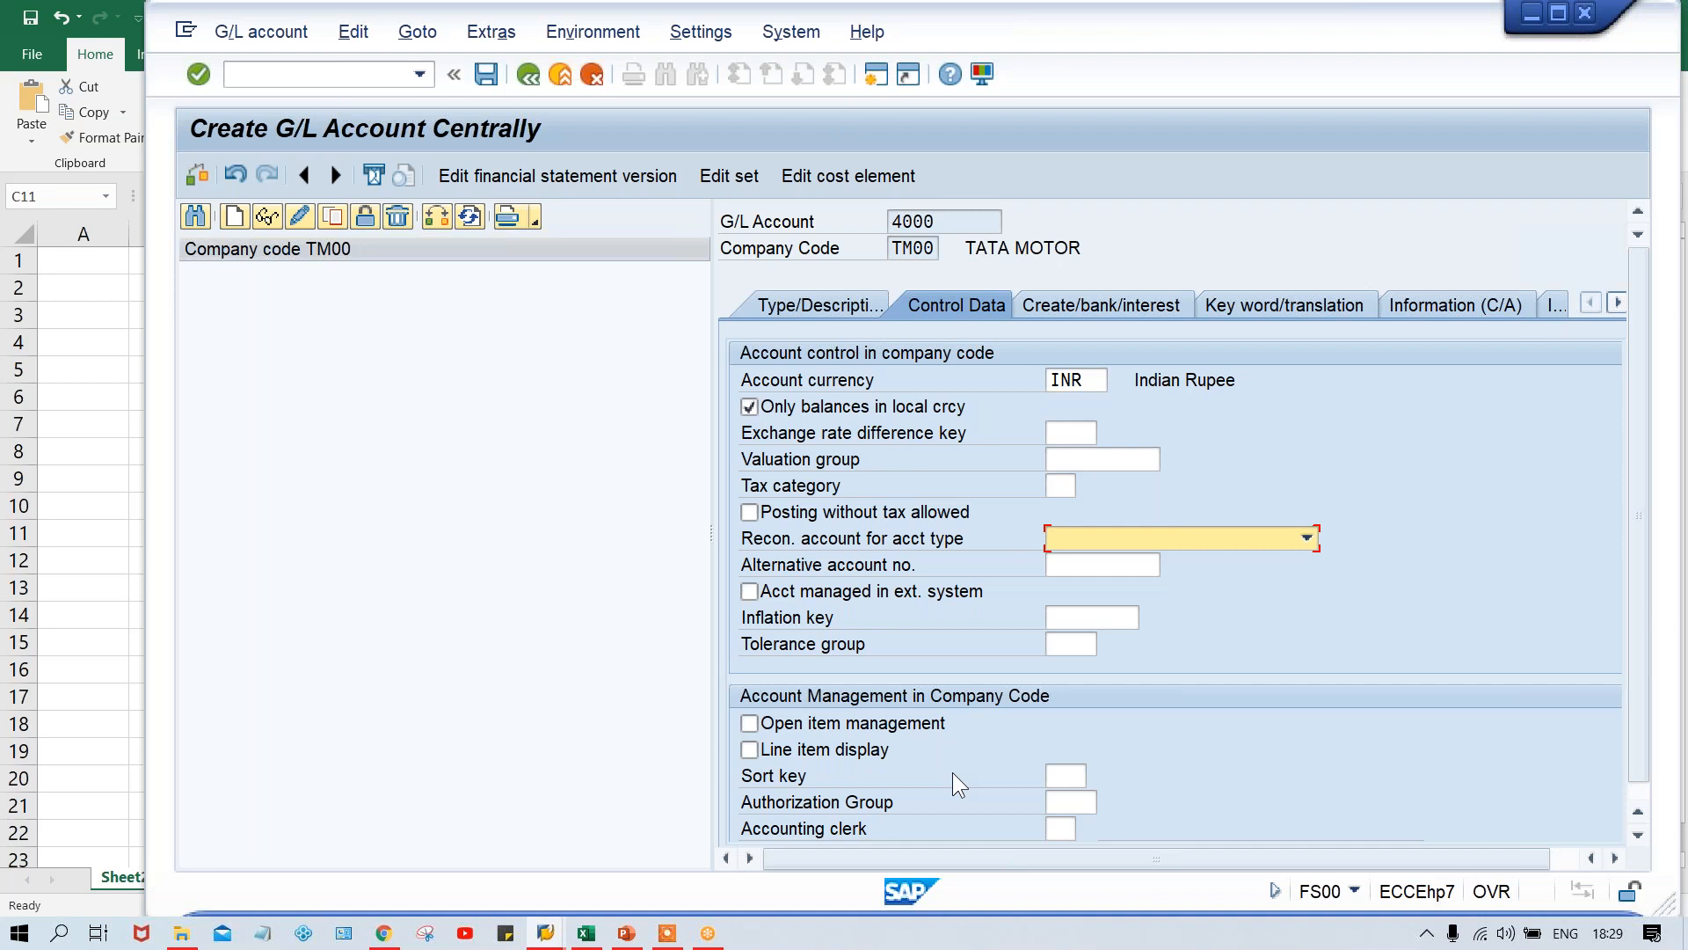
click(864, 758)
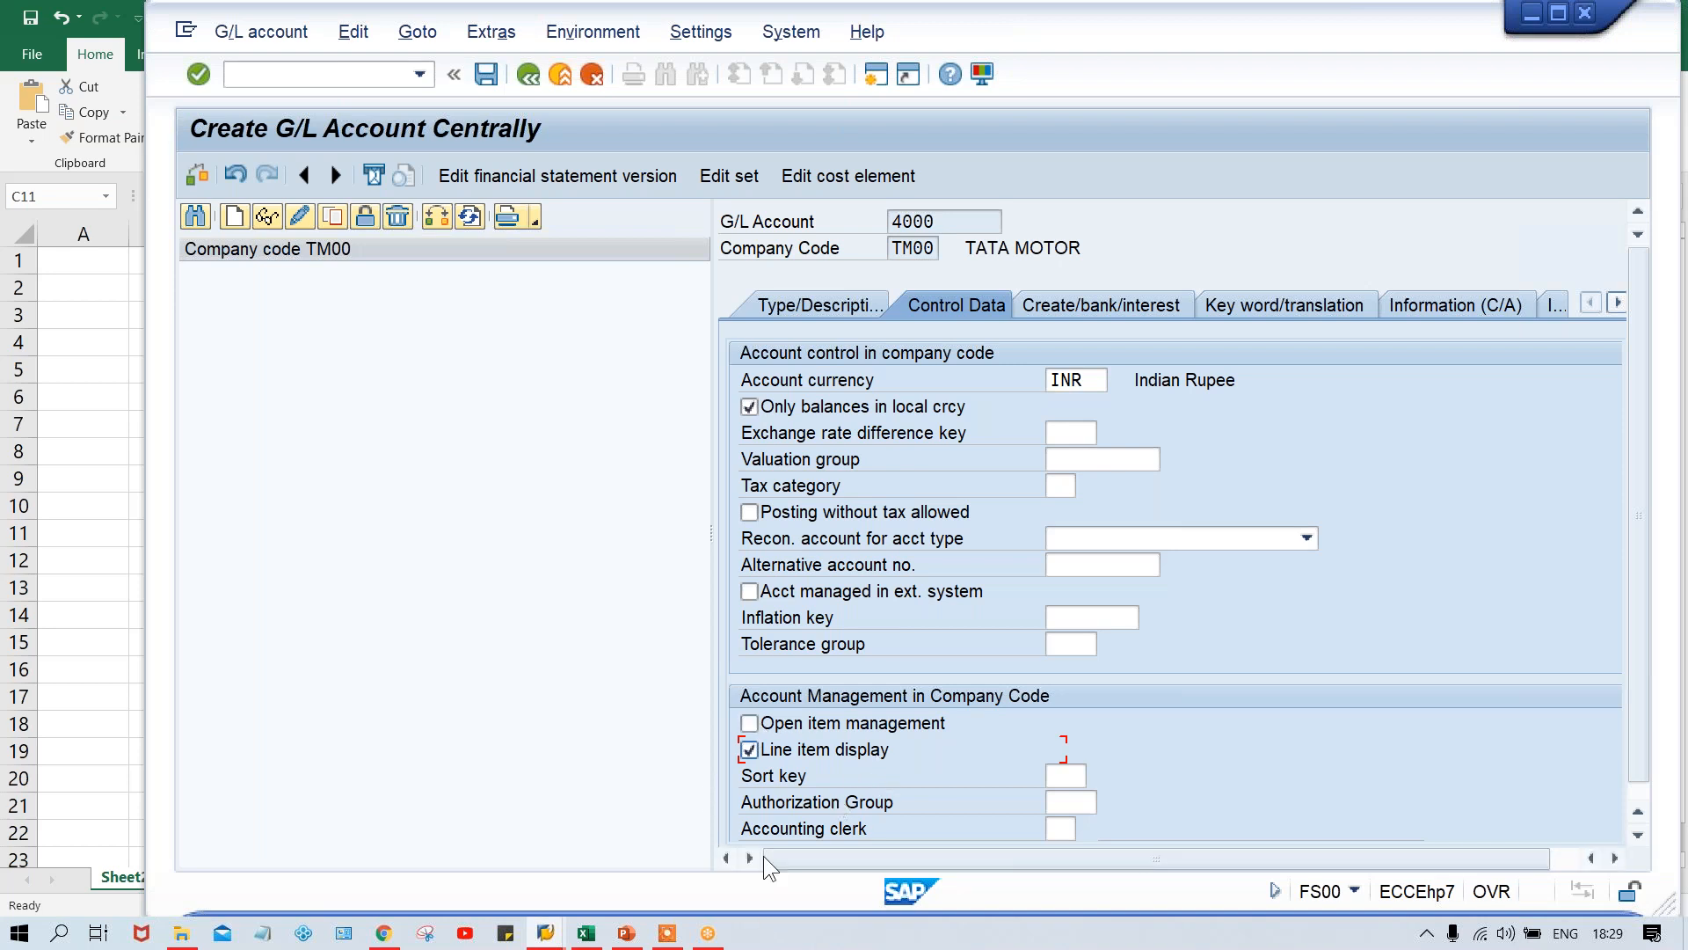
- Switch to the Excel sheet and enter the heading RENT ACT in G12
click(586, 934)
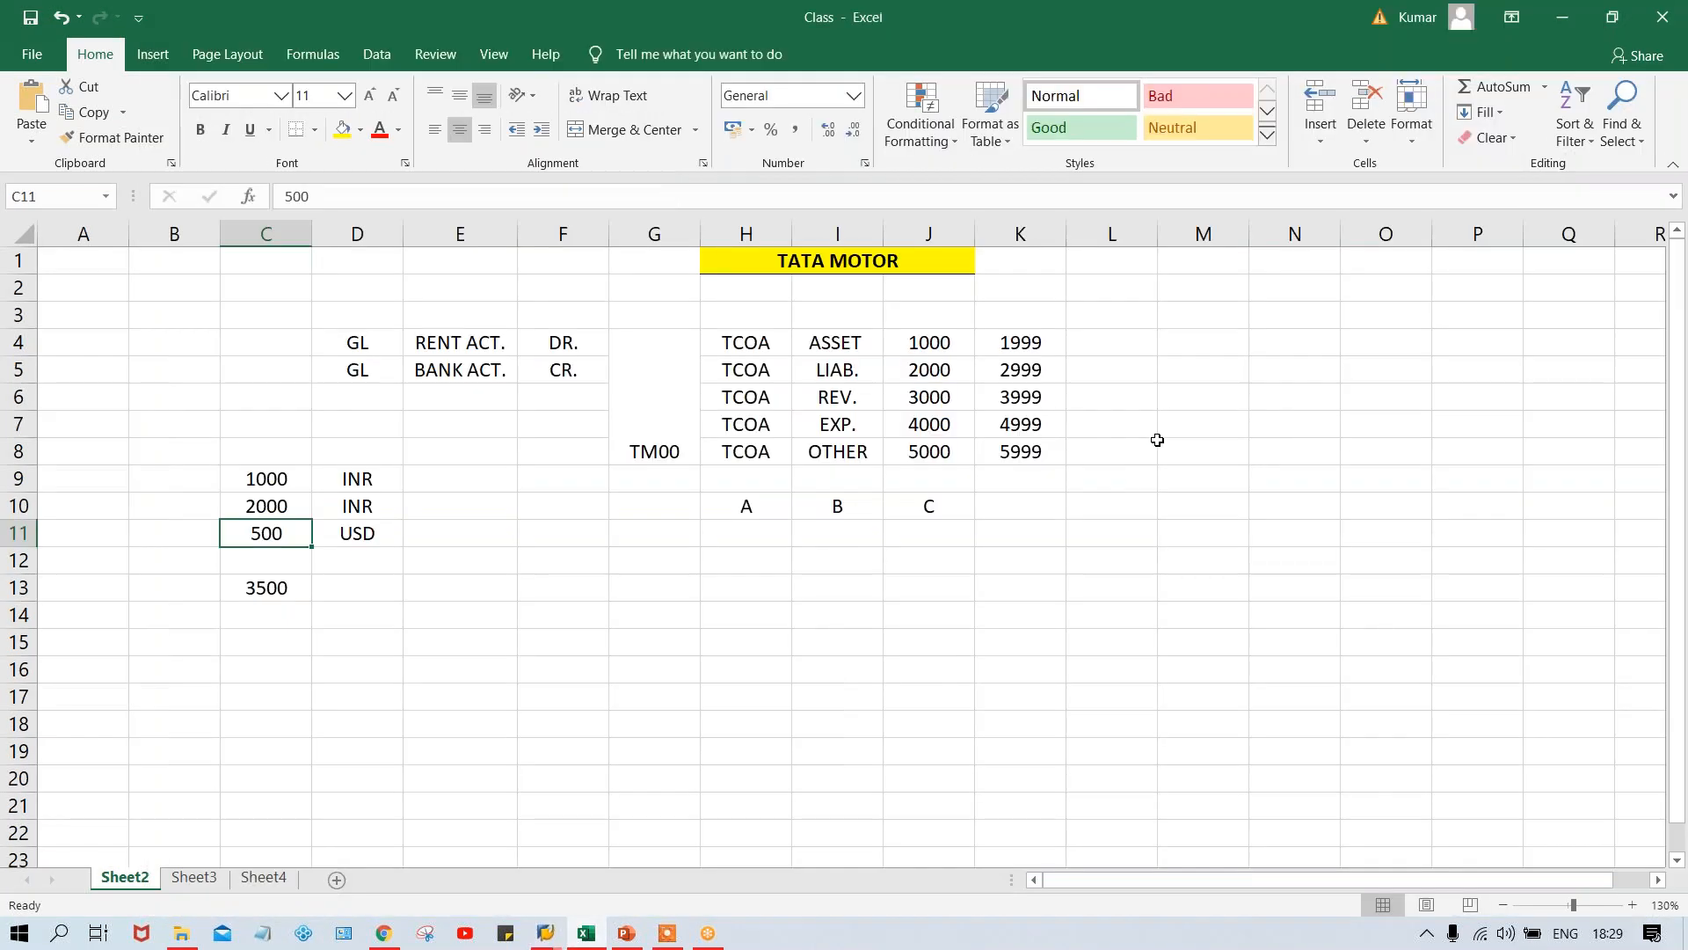
click(642, 515)
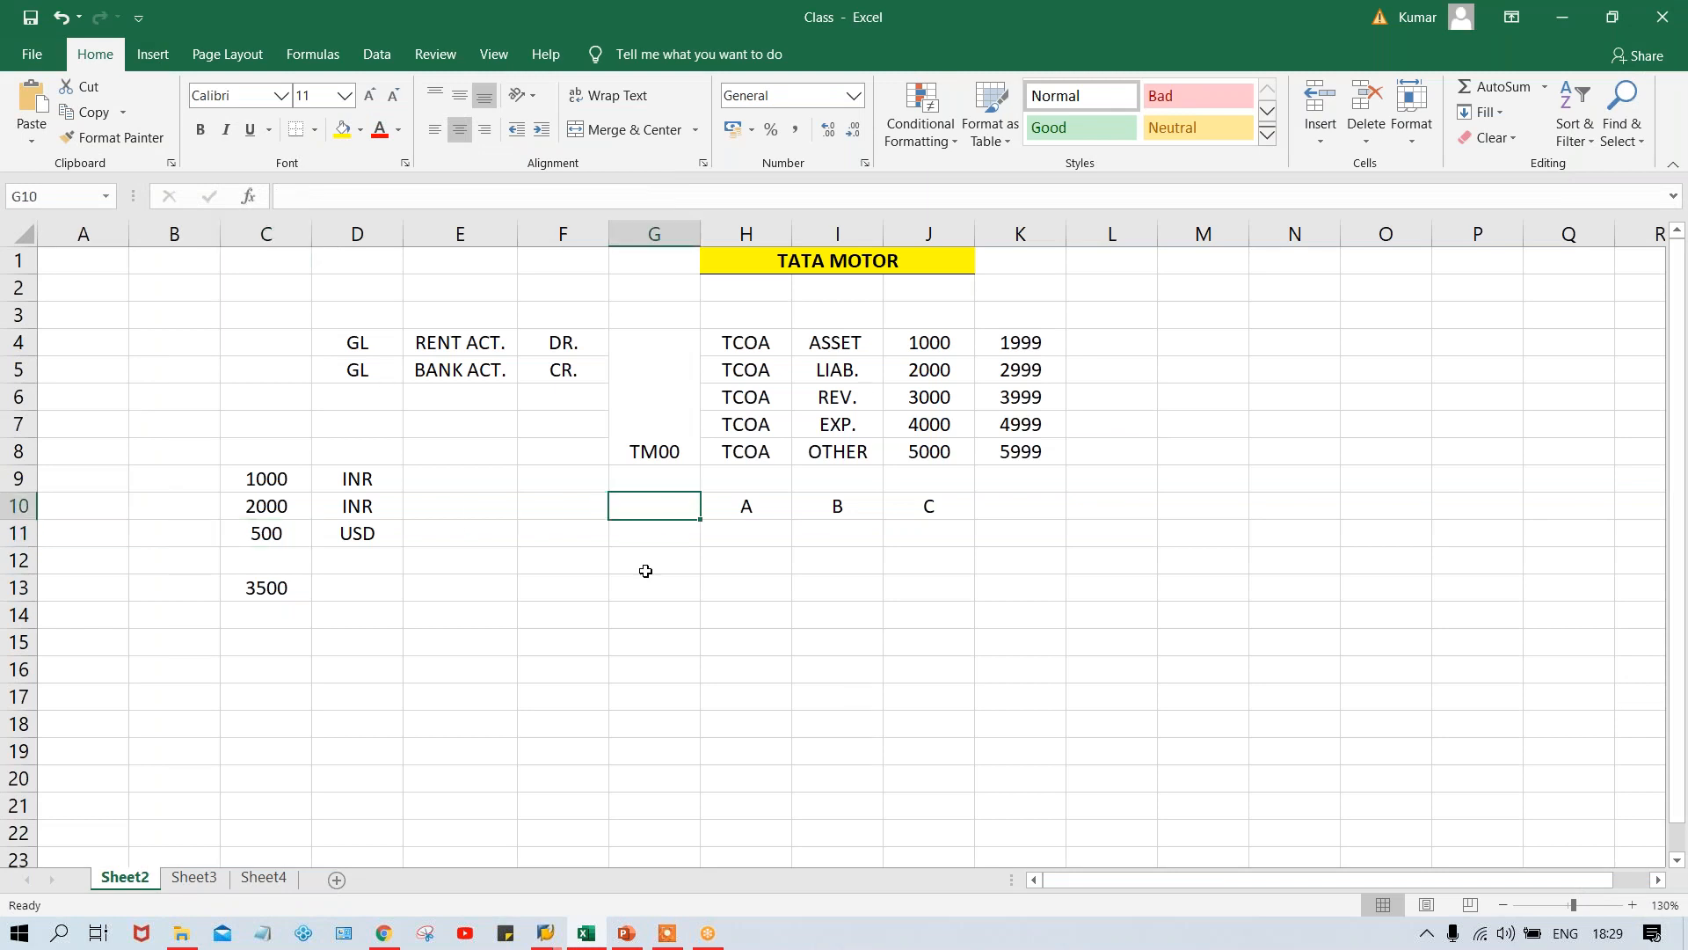
click(646, 570)
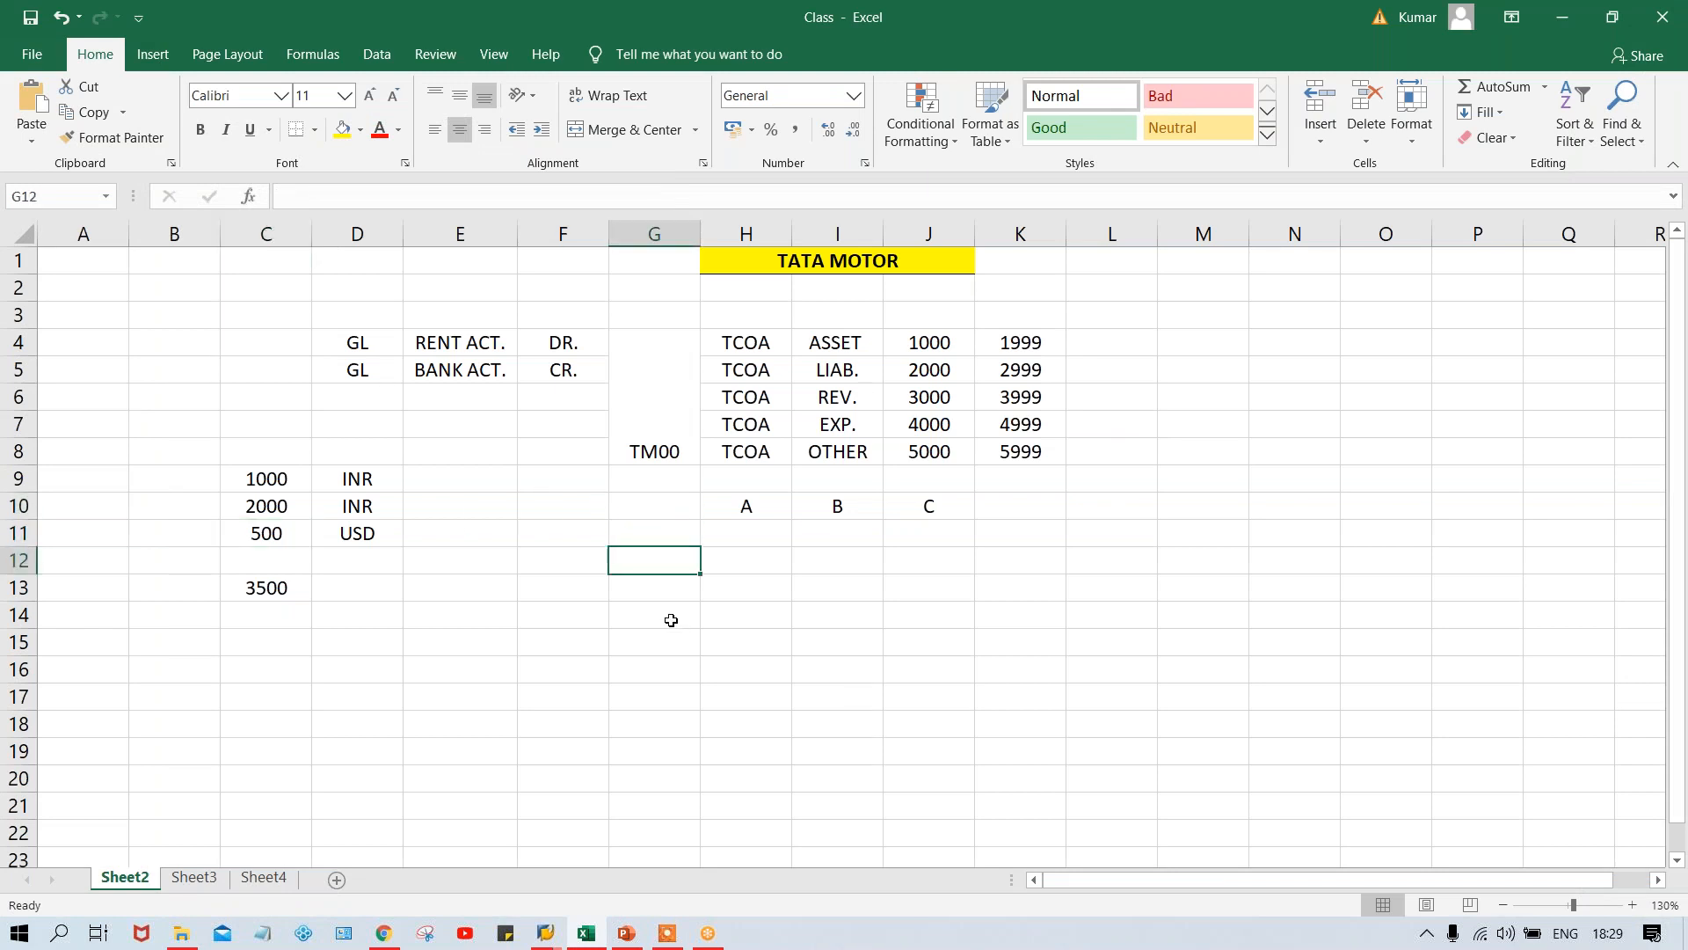
text(RENT )
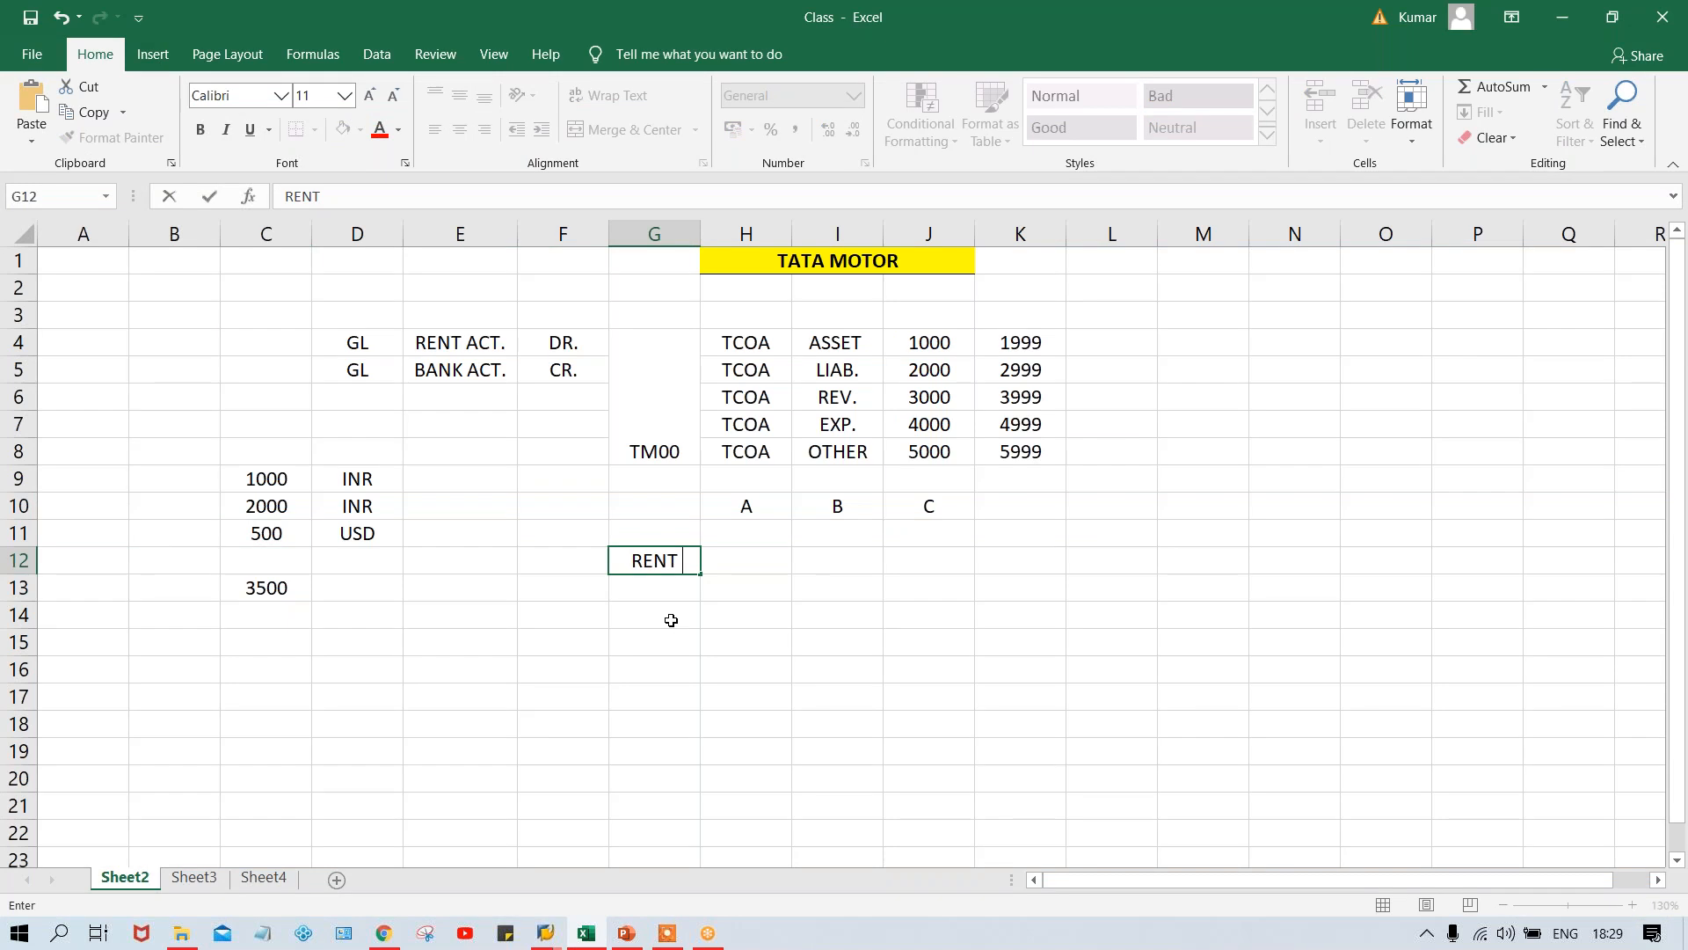
text(ACT)
key(Return)
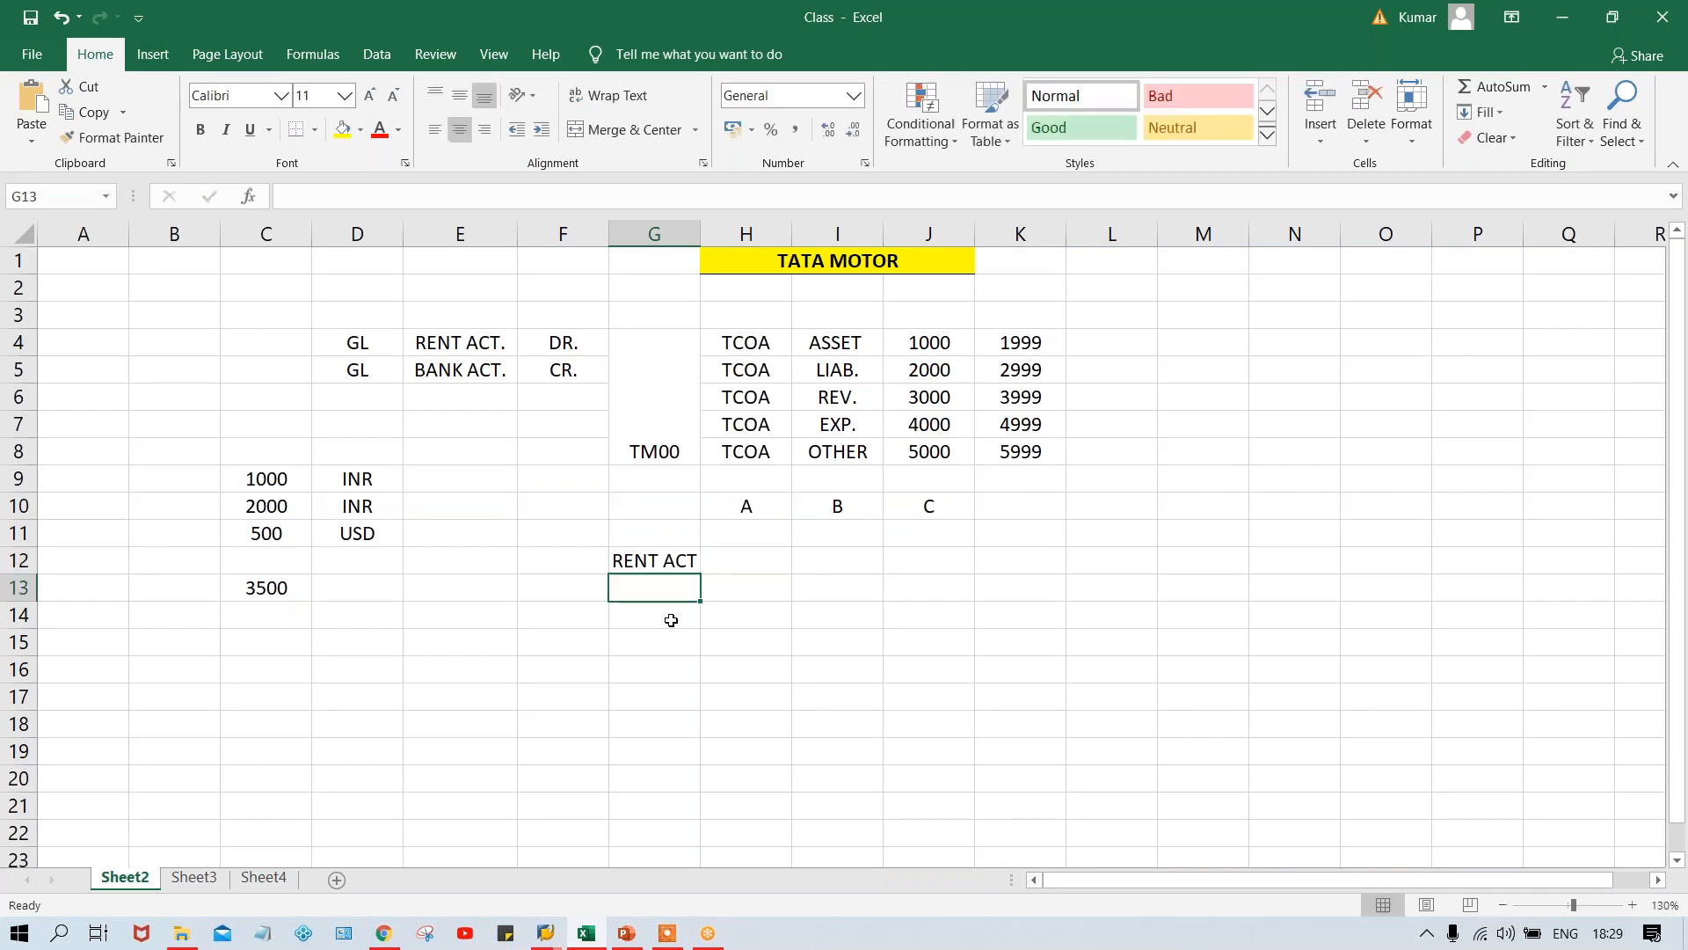
- List the rent amounts 1000, 4000, 5000, 3000, 2000, 1500 and 6000 in G13:G19 under the heading
text(1000)
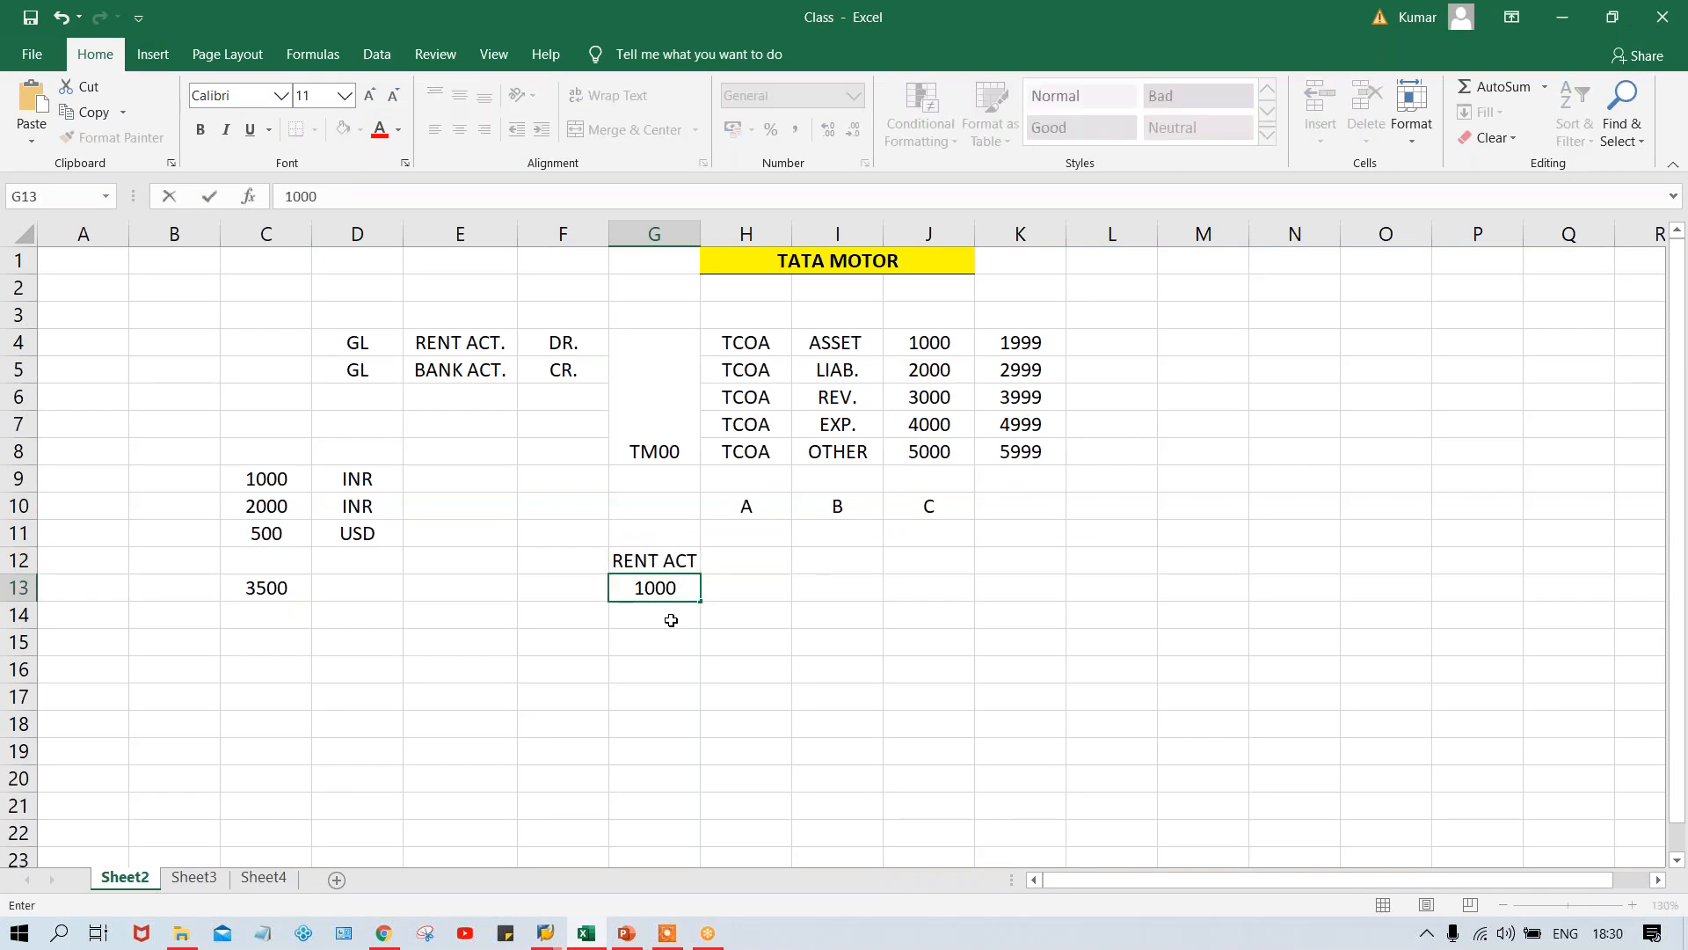
key(Return)
text(4000)
key(Return)
text(5000)
key(Return)
text(3000)
key(Return)
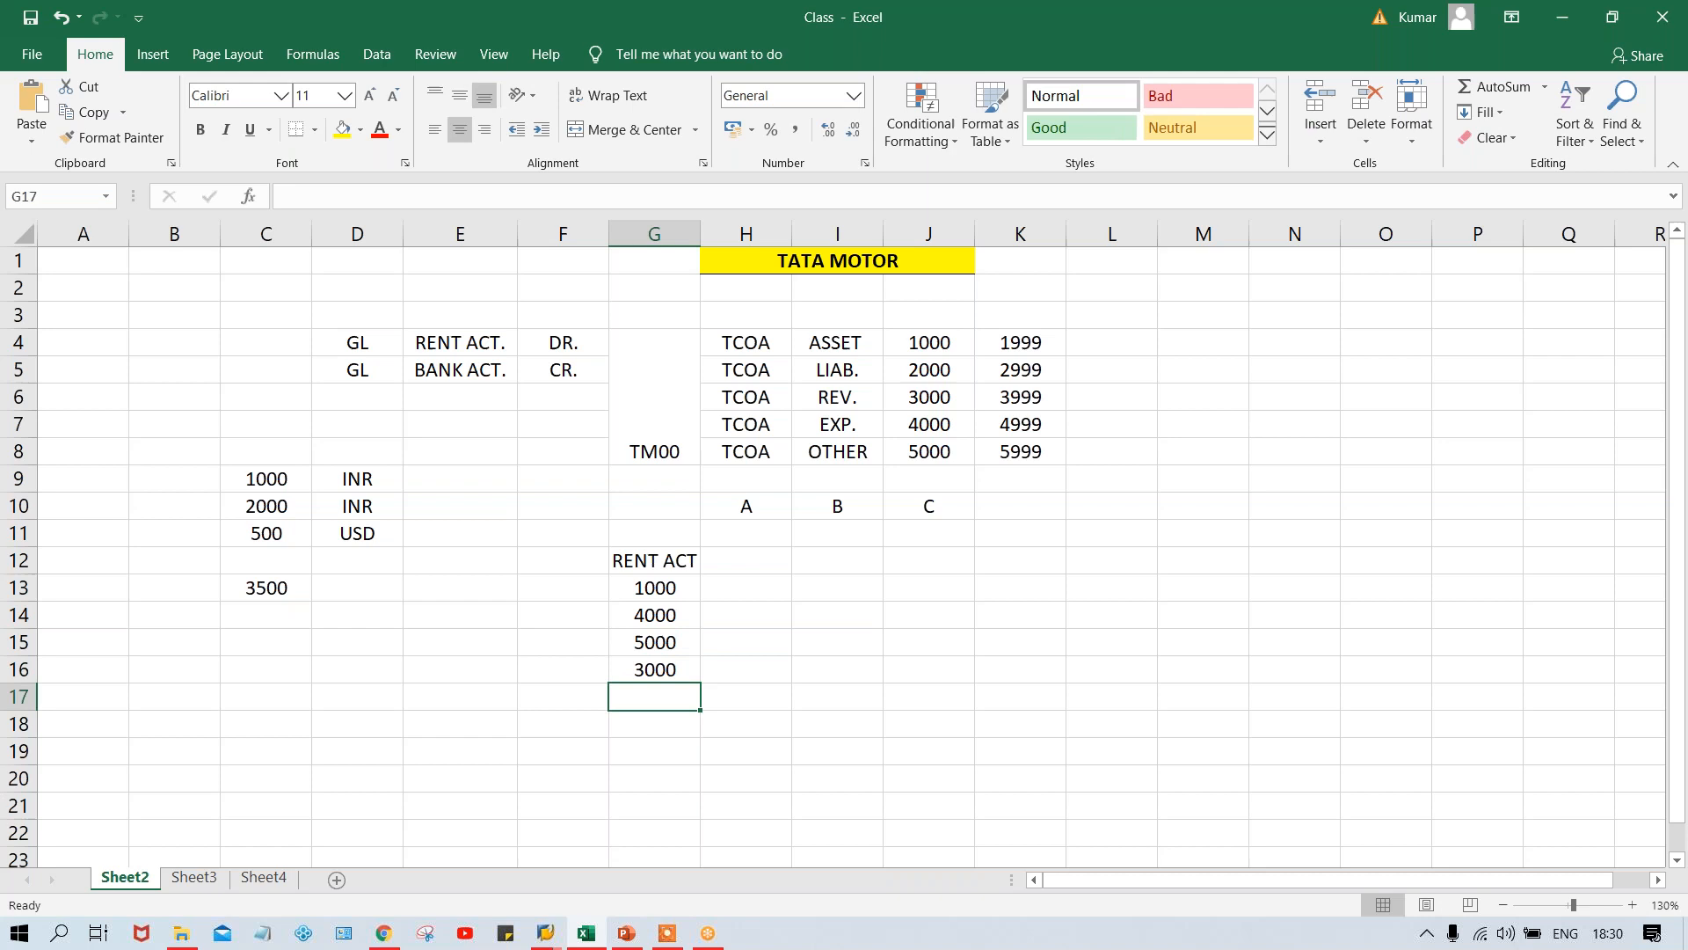
text(2000)
key(Return)
text(1500)
key(Return)
text(6000)
key(Return)
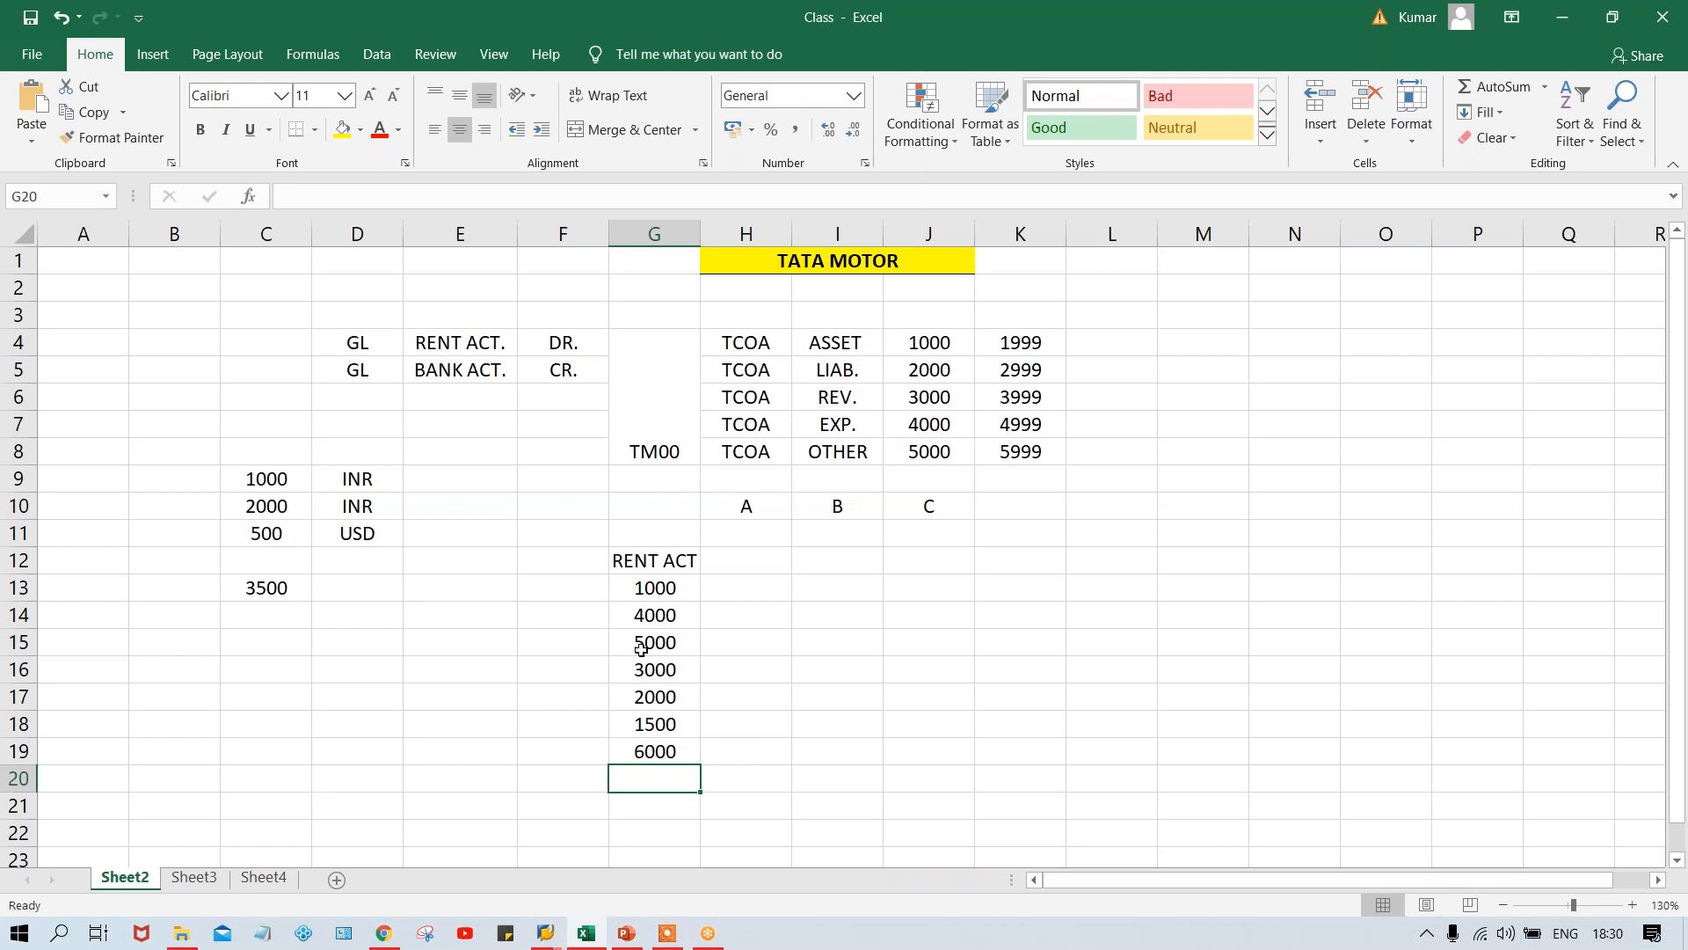
- Check the sum of the rent amounts in G13:G19 and enter 22500 as their total in G20
click(651, 599)
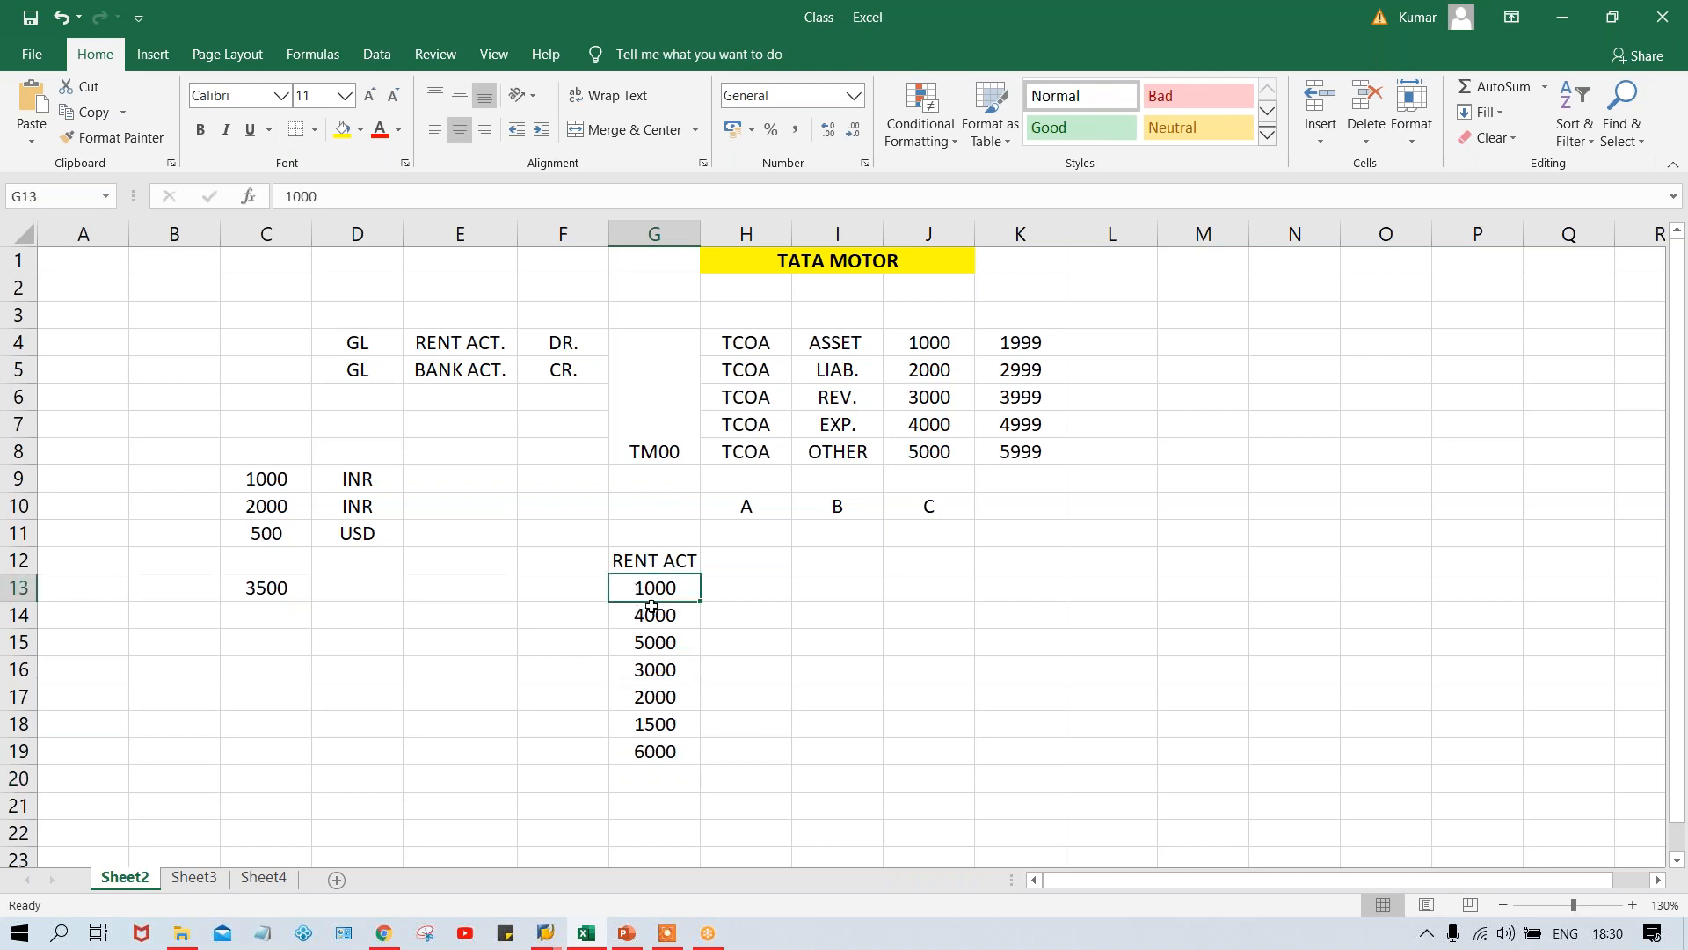
click(652, 609)
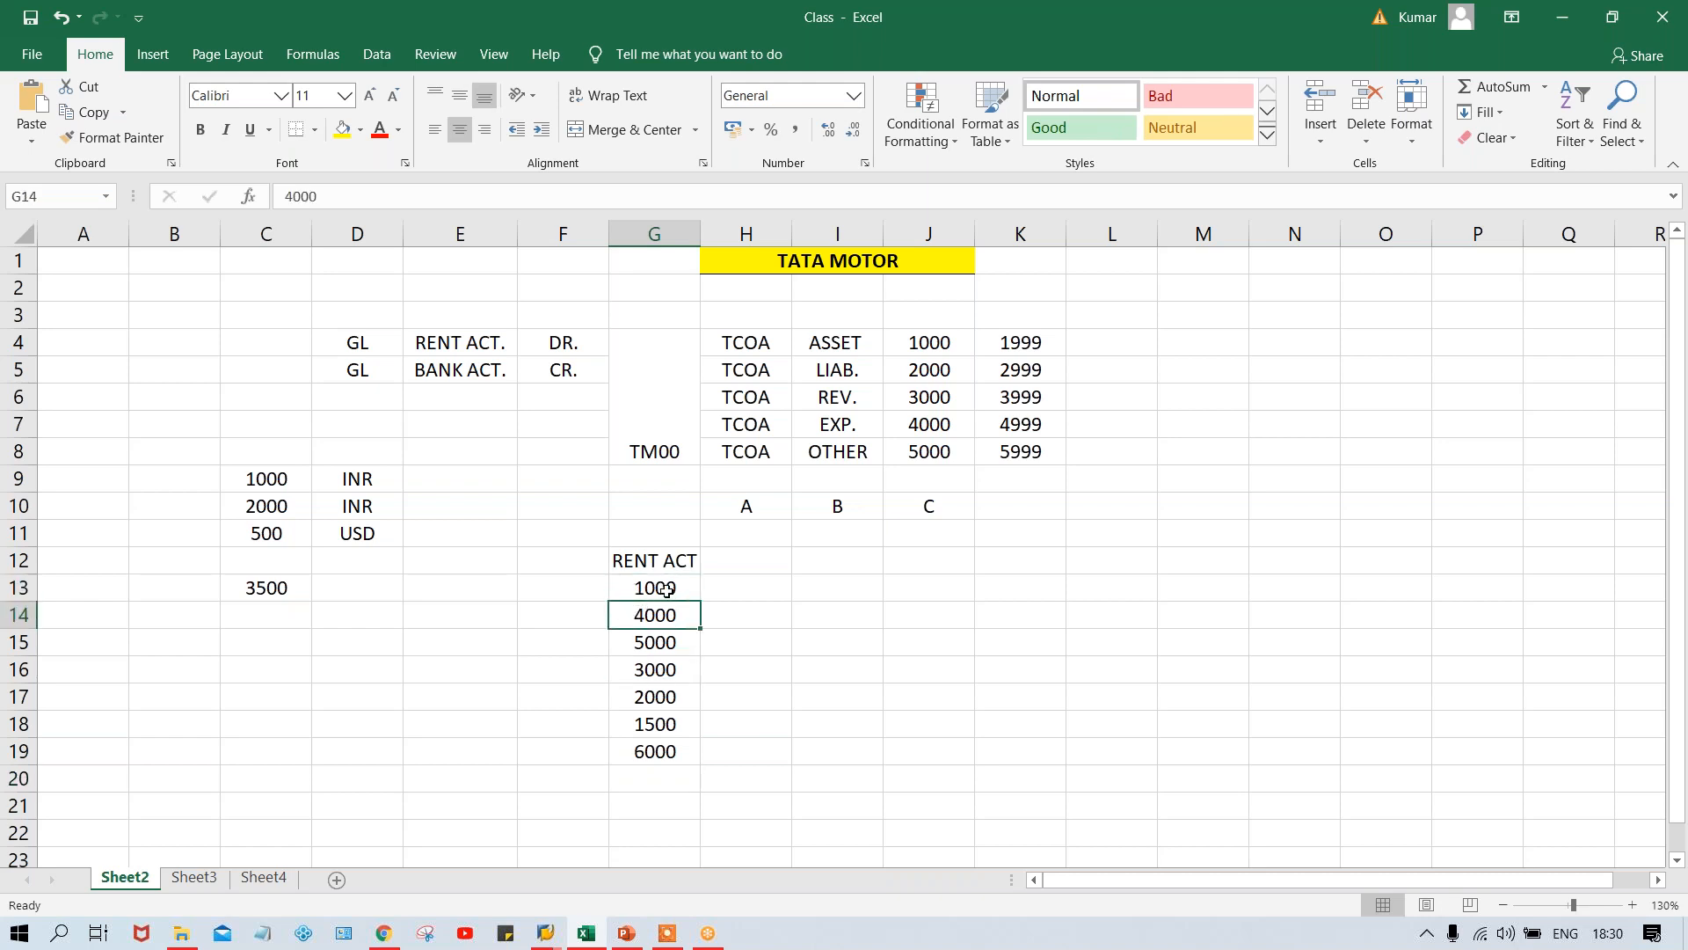
drag(660, 577, 686, 752)
click(650, 800)
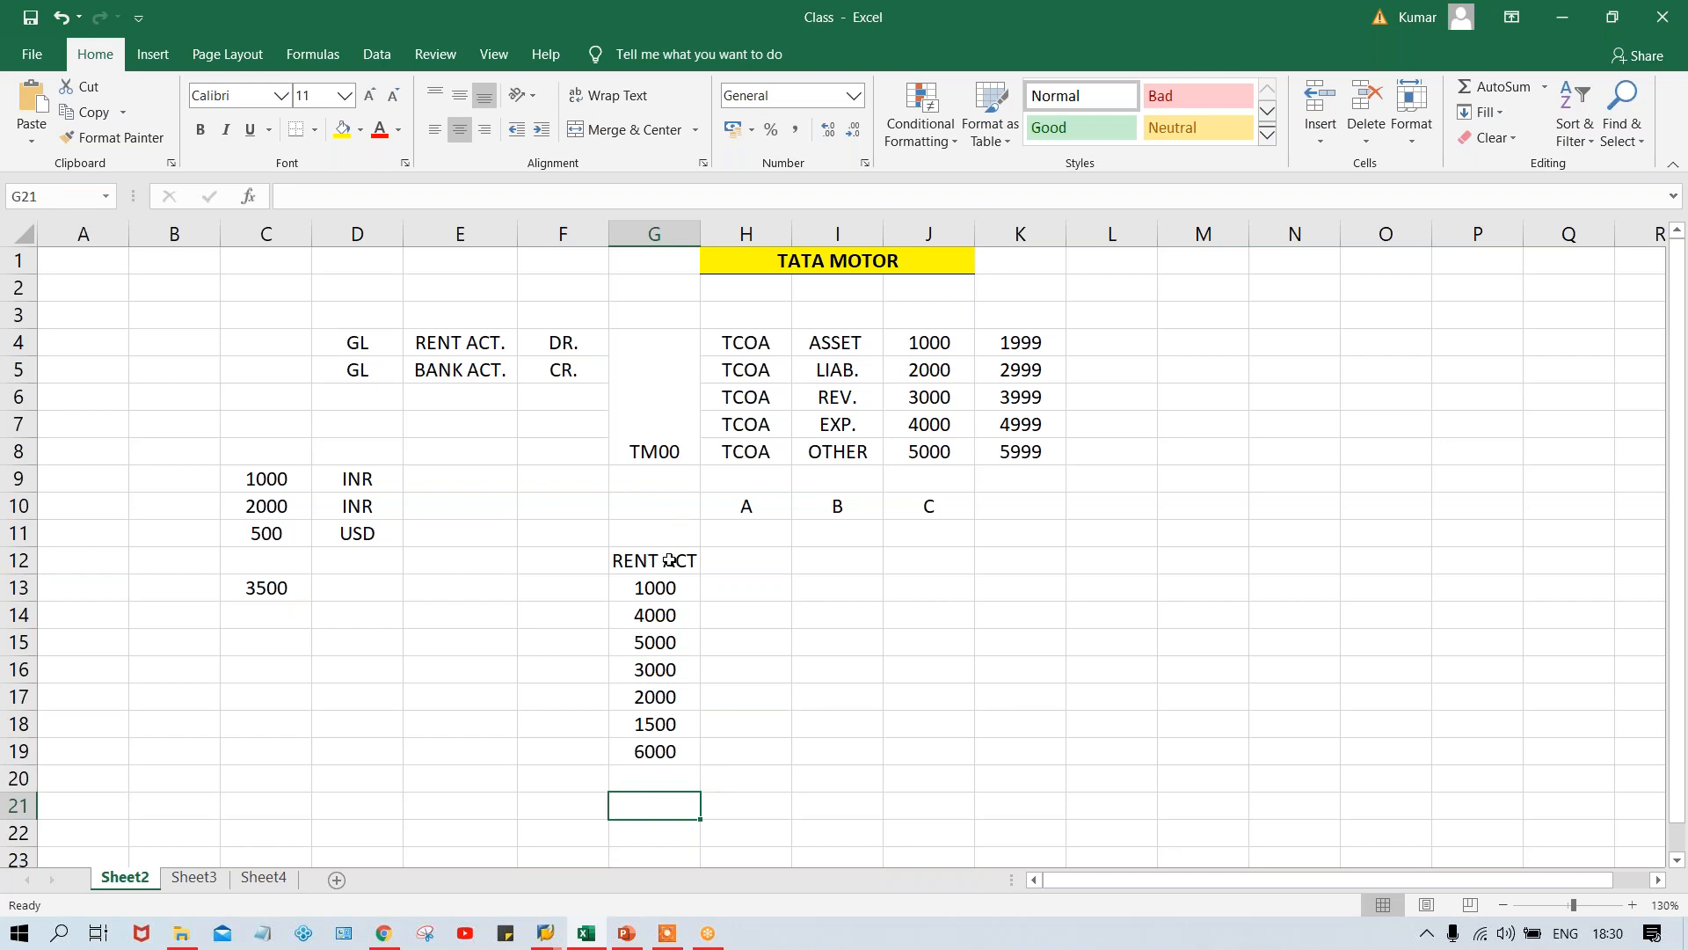
drag(653, 587, 659, 761)
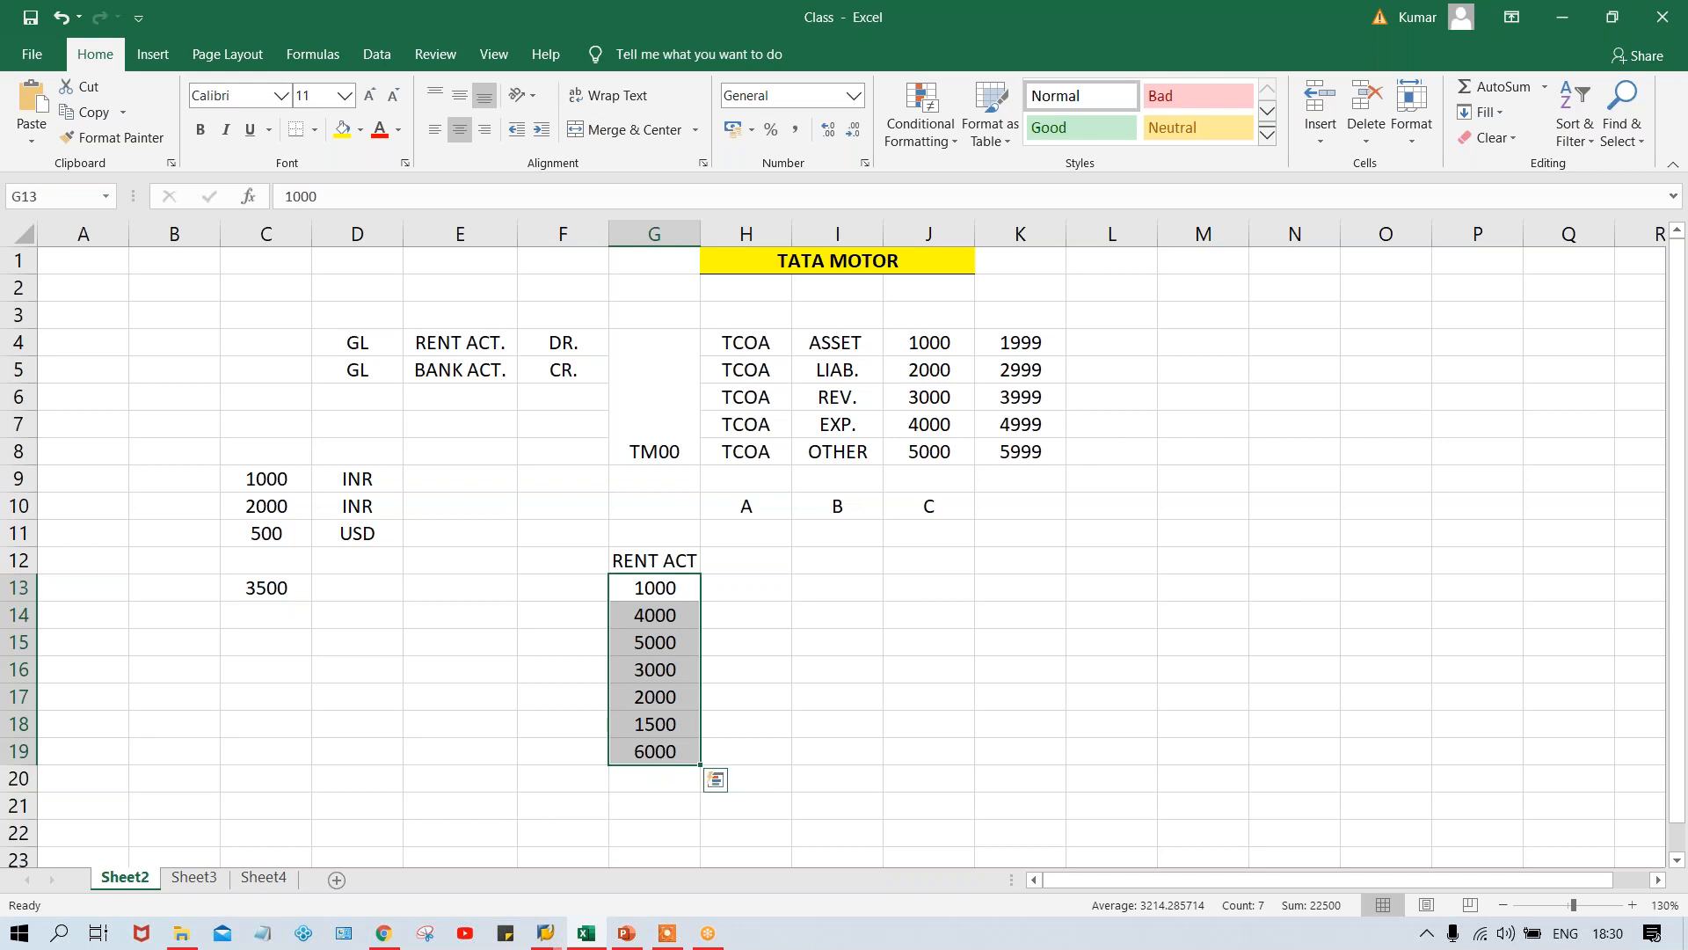
click(652, 787)
text(22500)
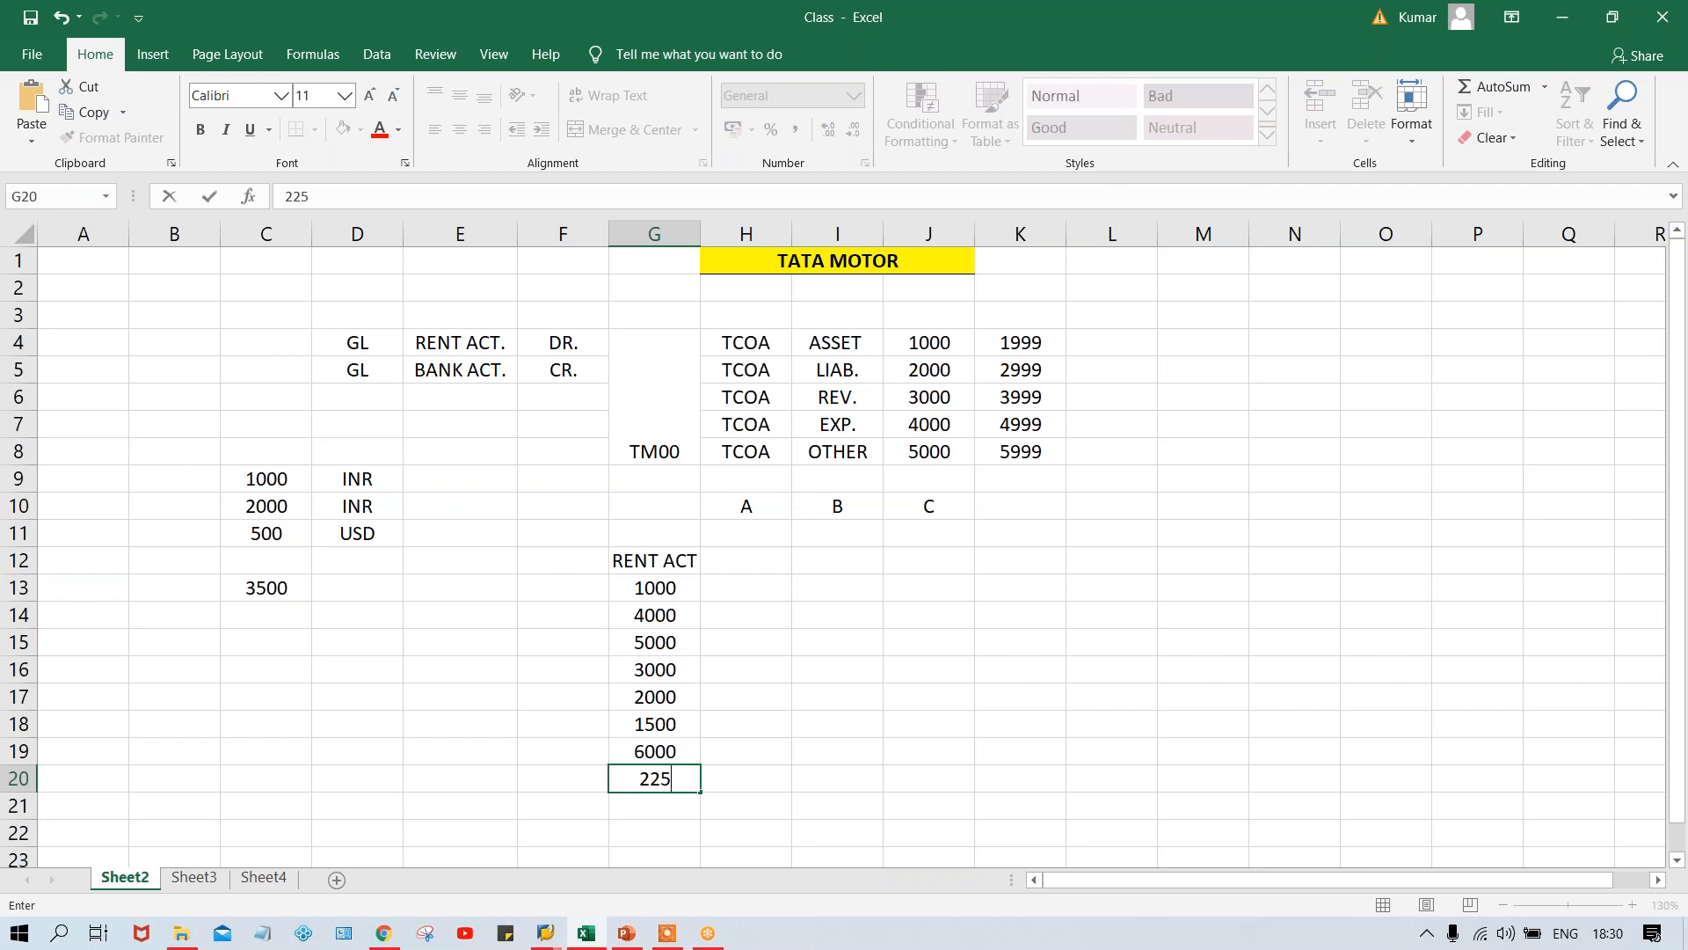
key(Return)
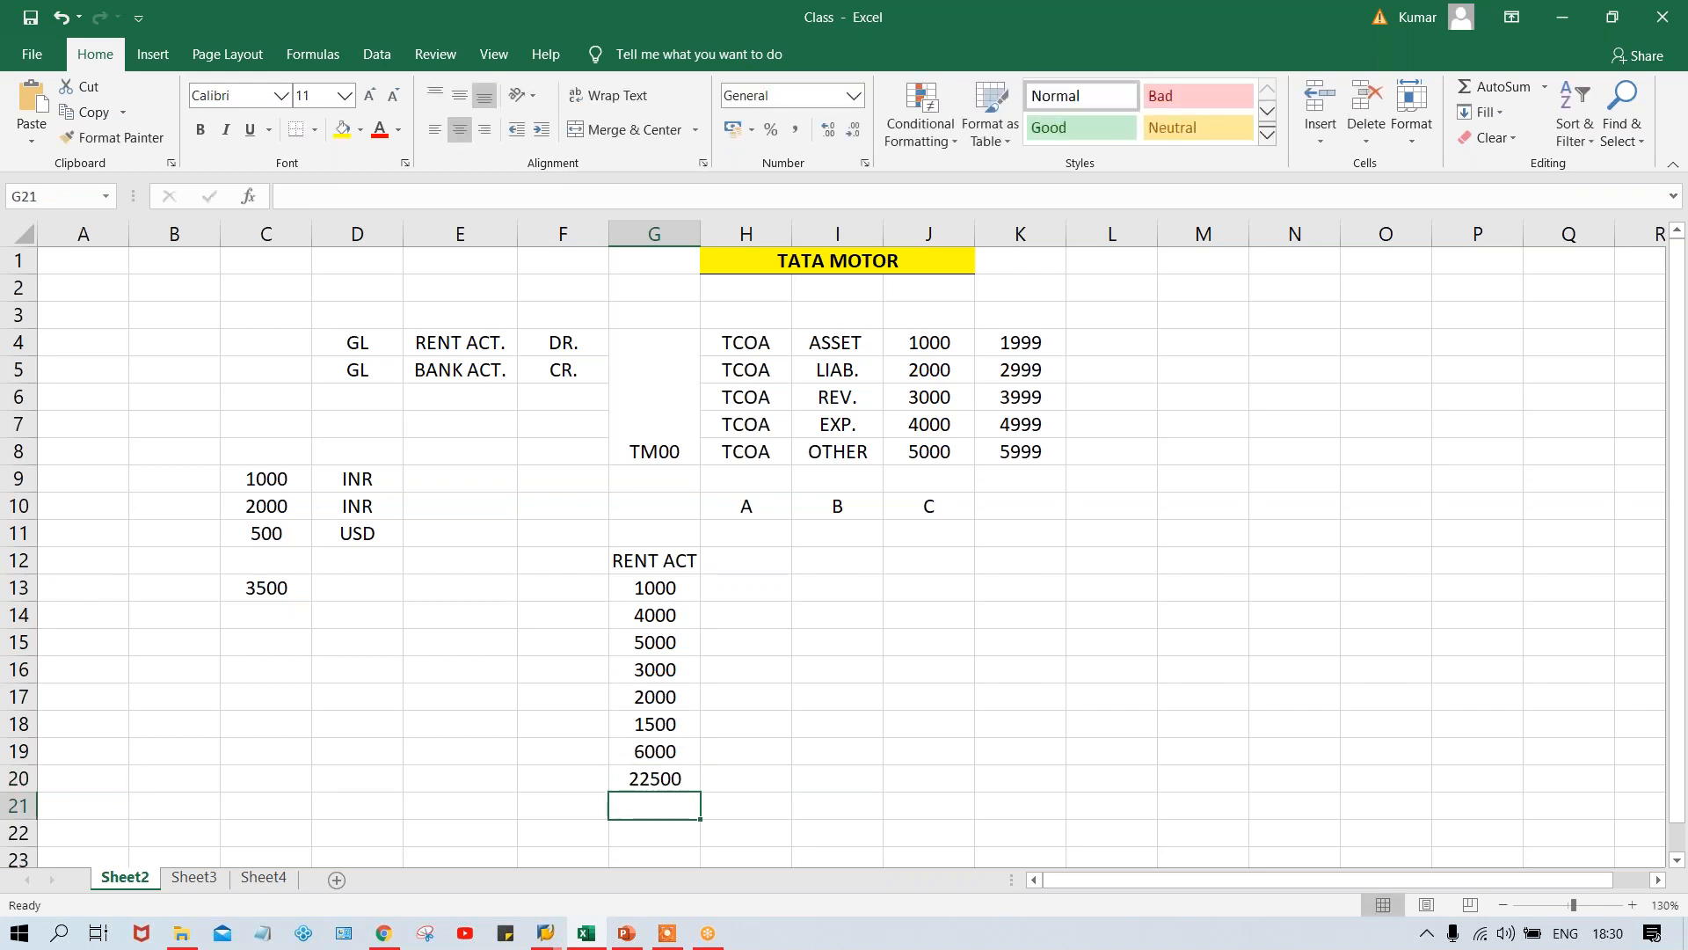
- Compare the rent total in G20 with the individual amounts in G13:G19, checking the Line item display setting in SAP in between
click(670, 783)
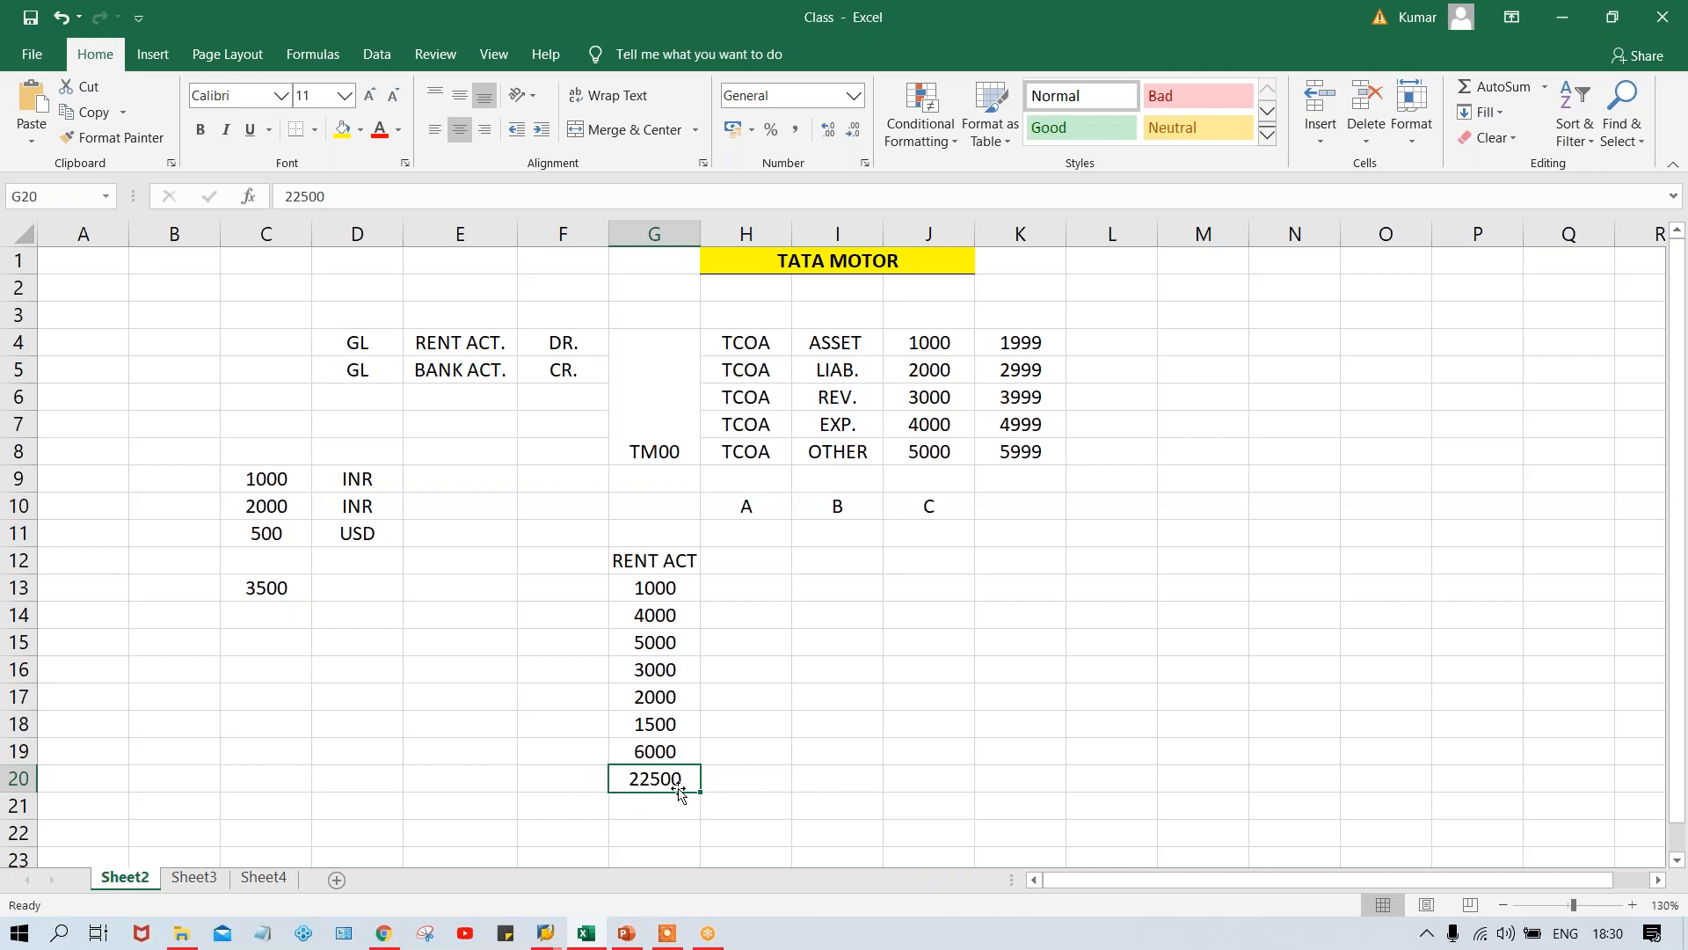
drag(645, 585, 658, 750)
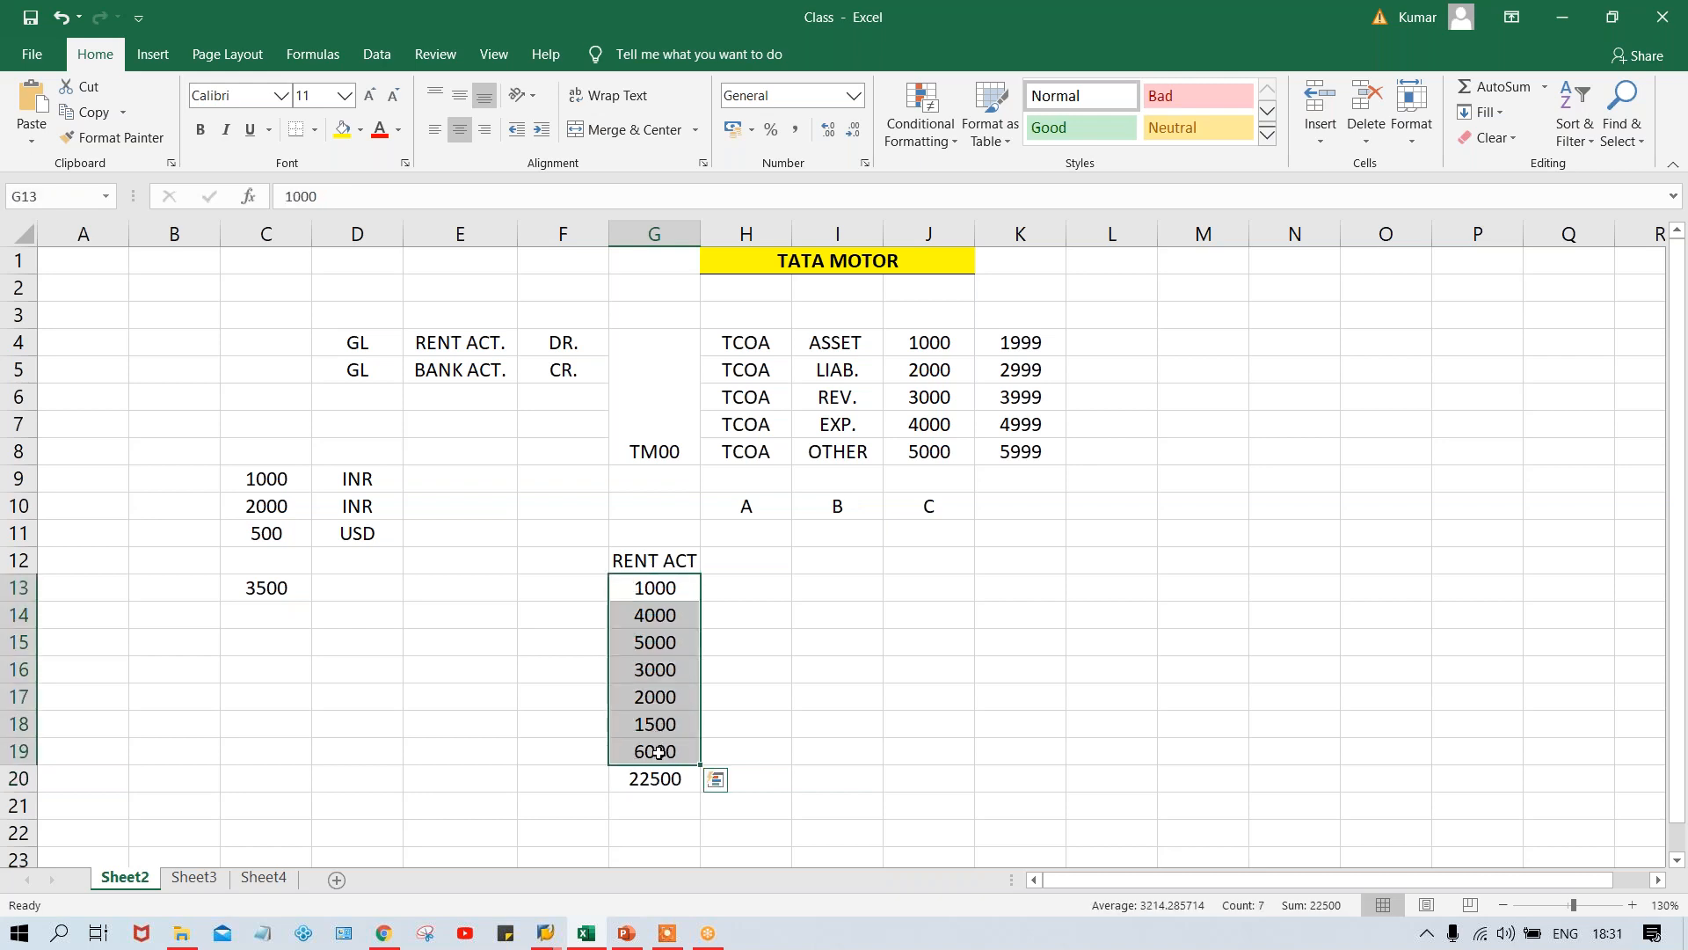
click(636, 781)
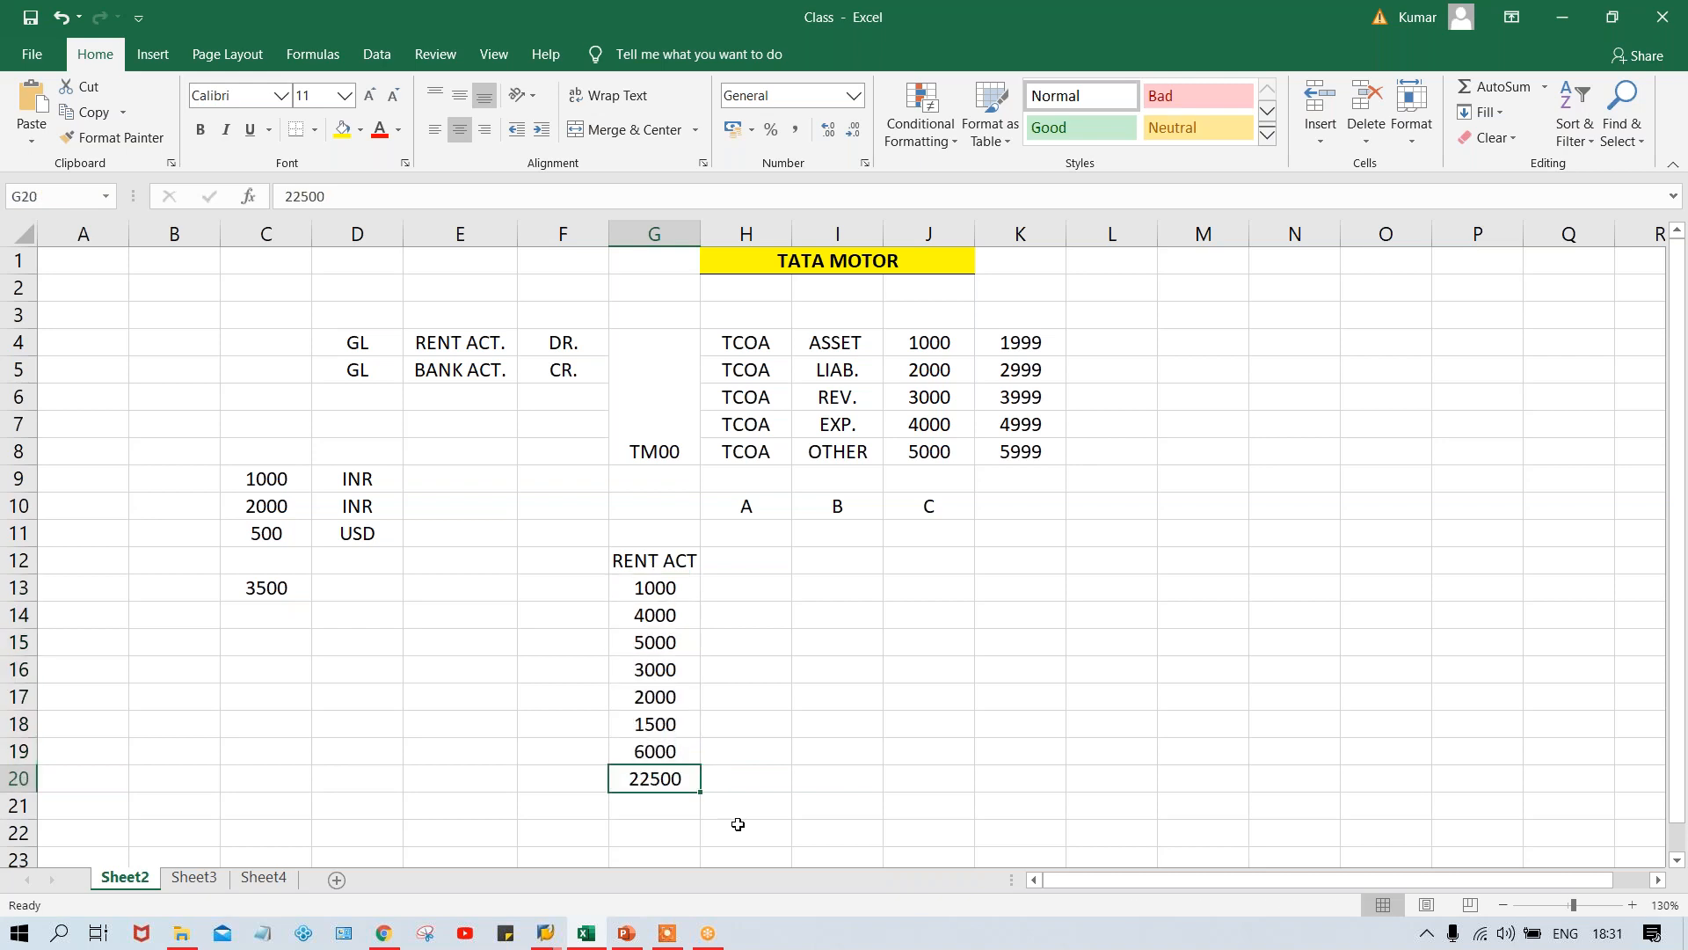
click(668, 607)
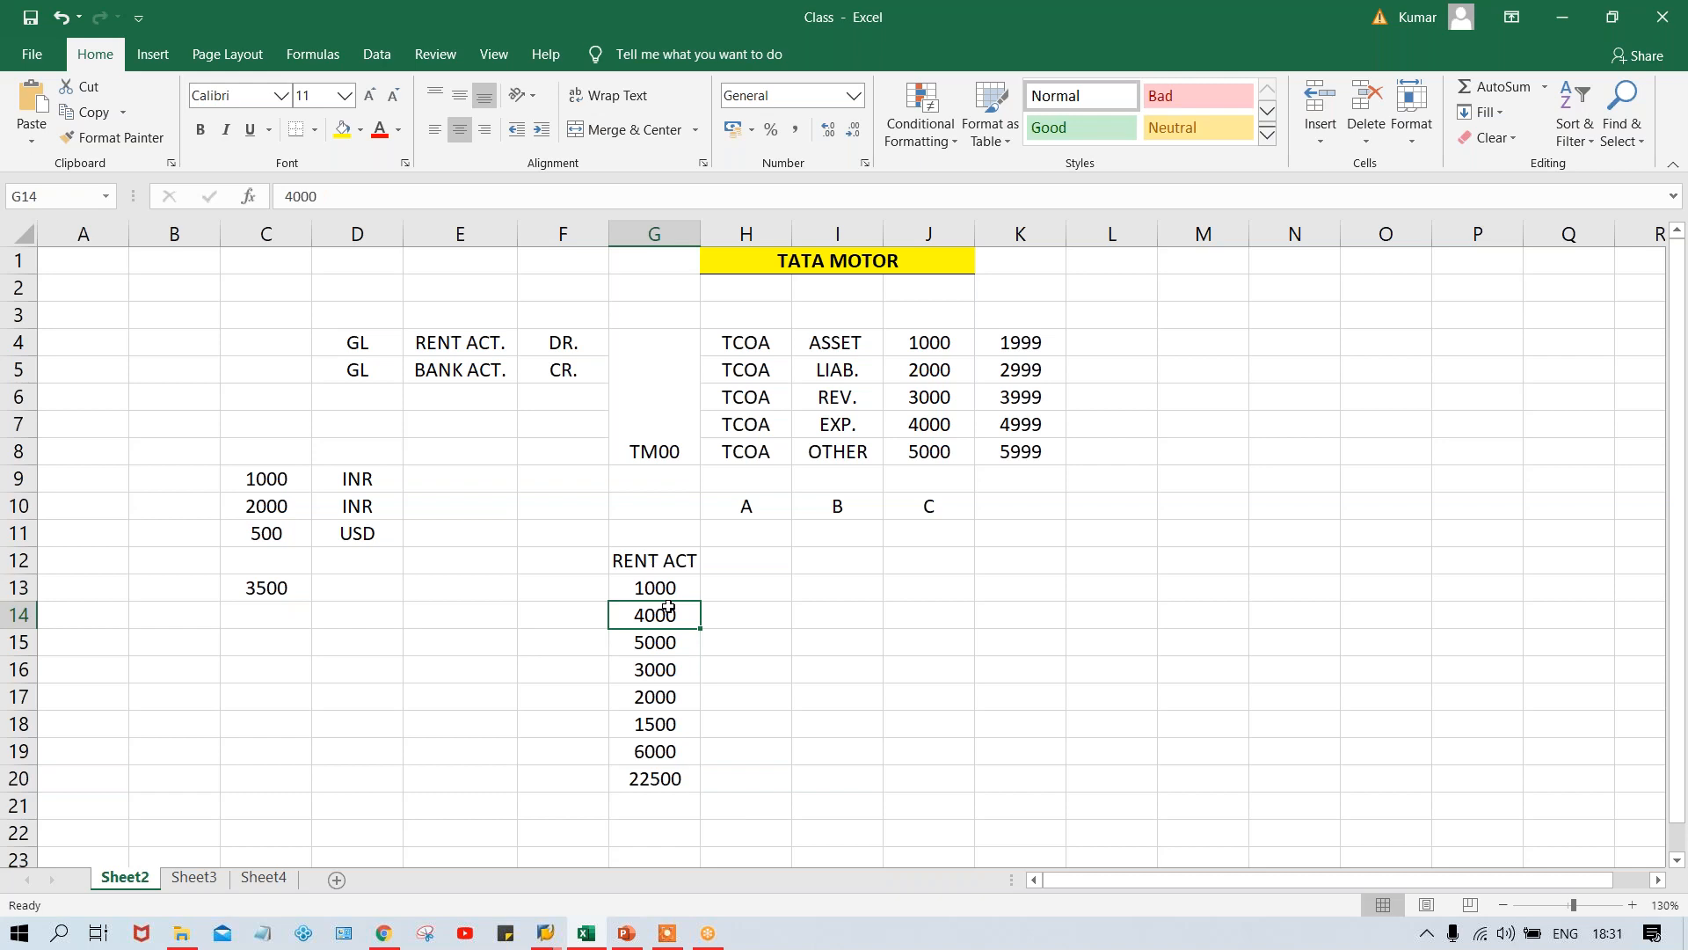
key(alt+Tab)
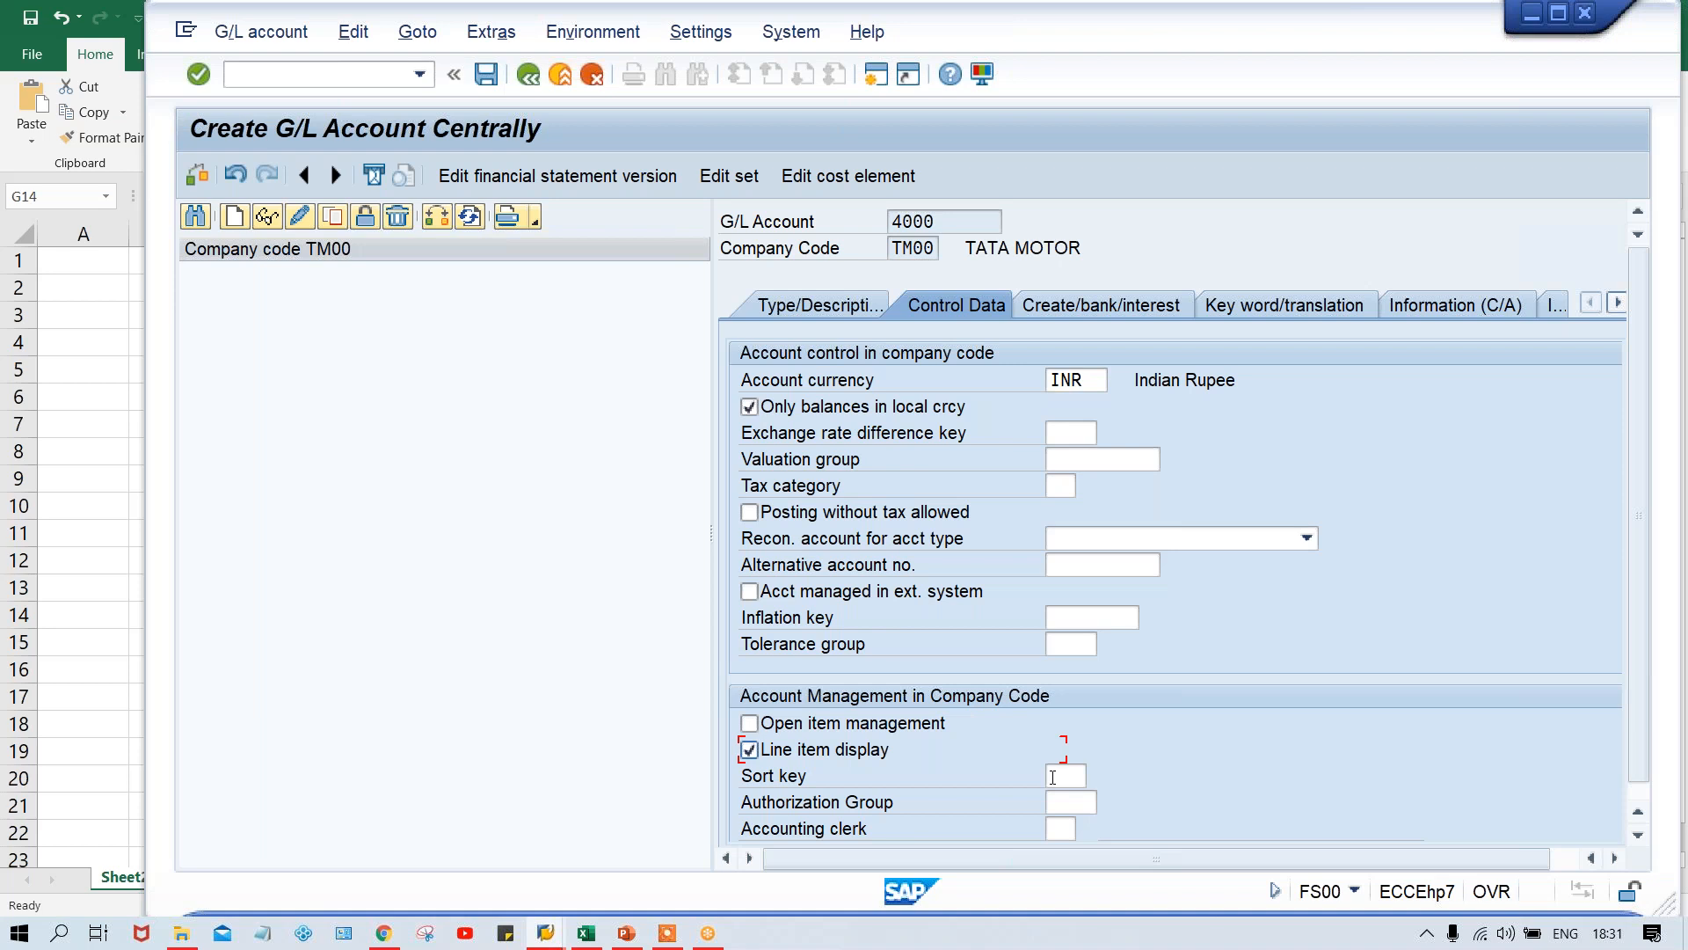
click(587, 933)
click(656, 782)
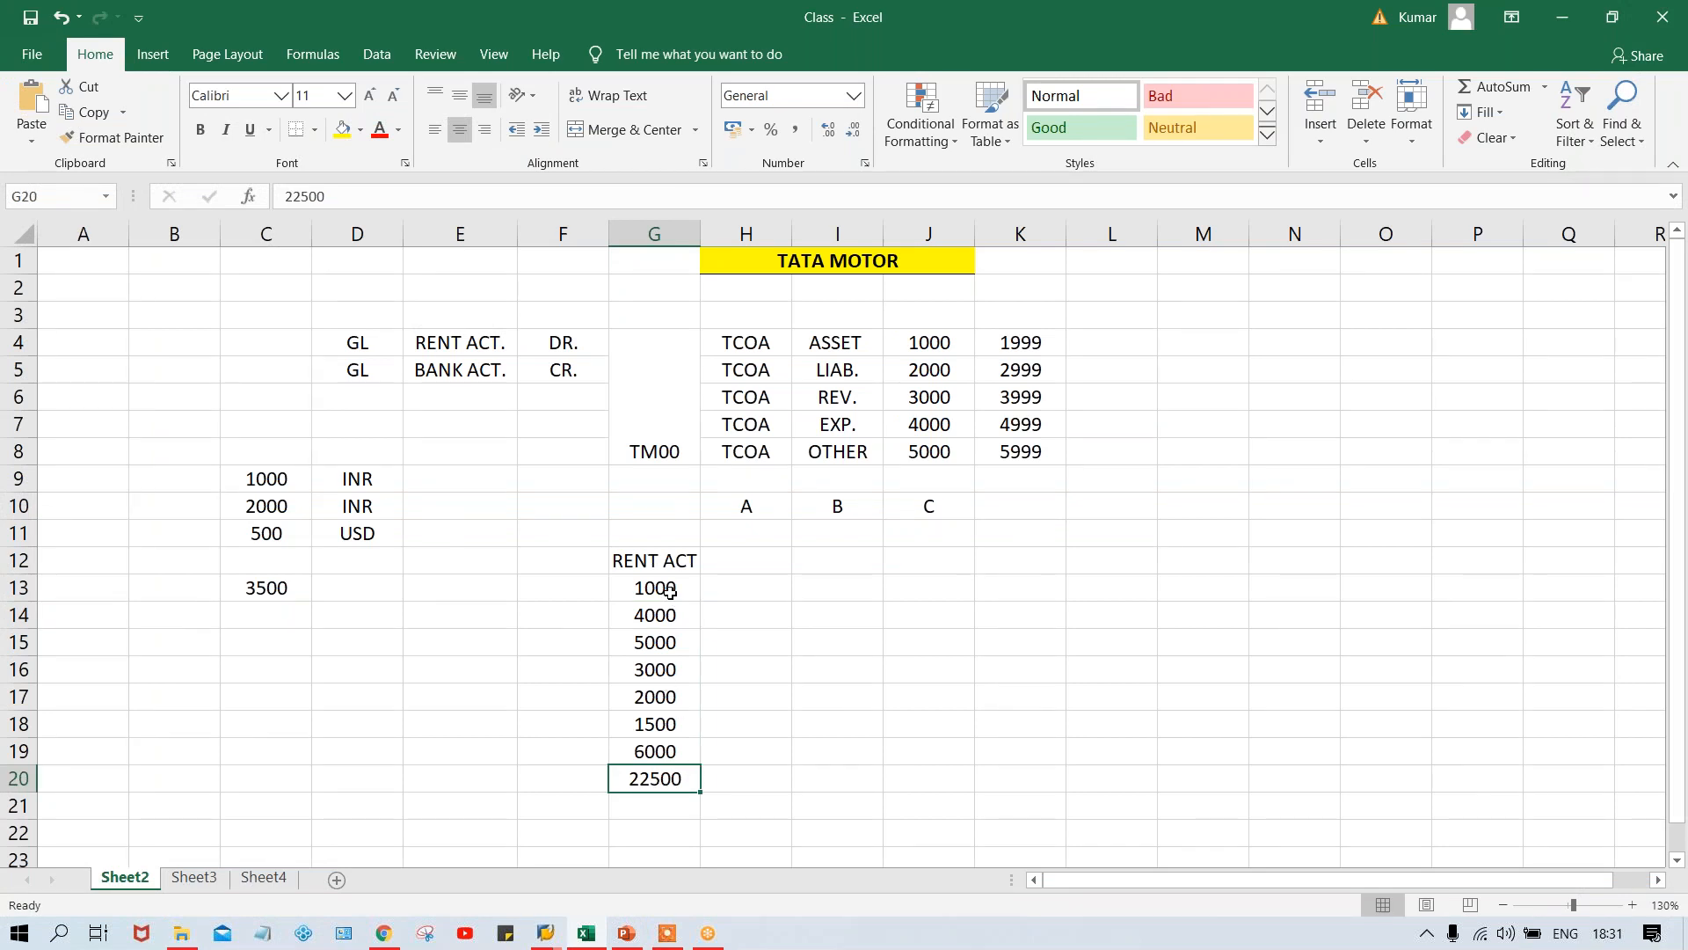
drag(670, 589, 684, 745)
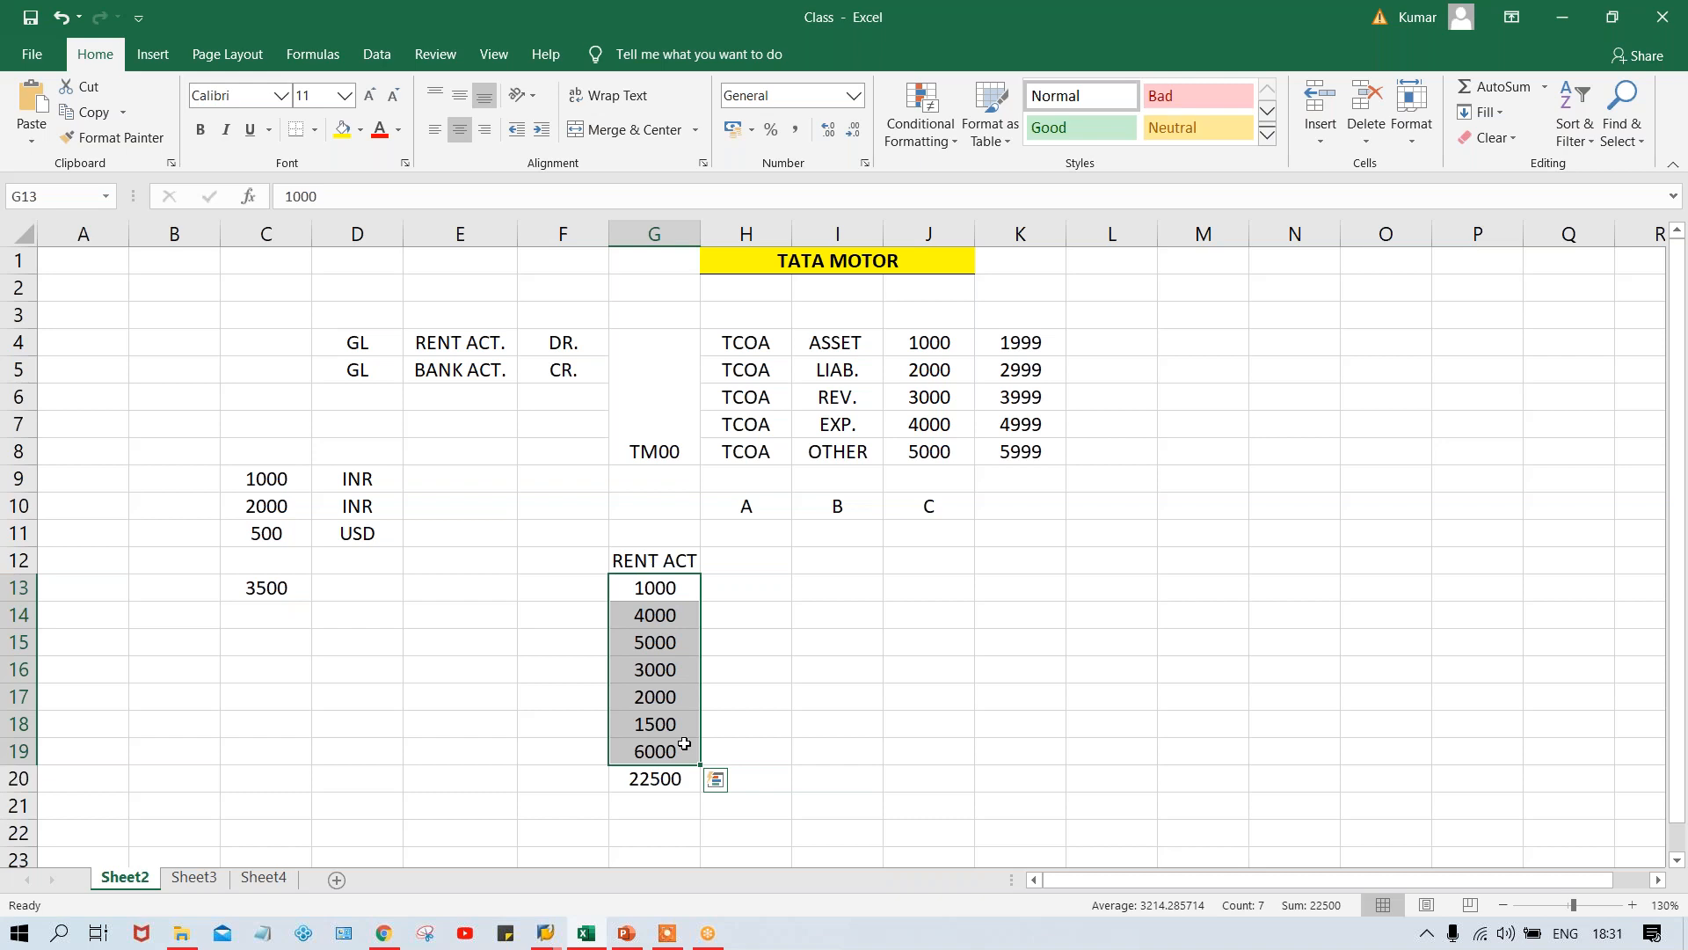
click(630, 774)
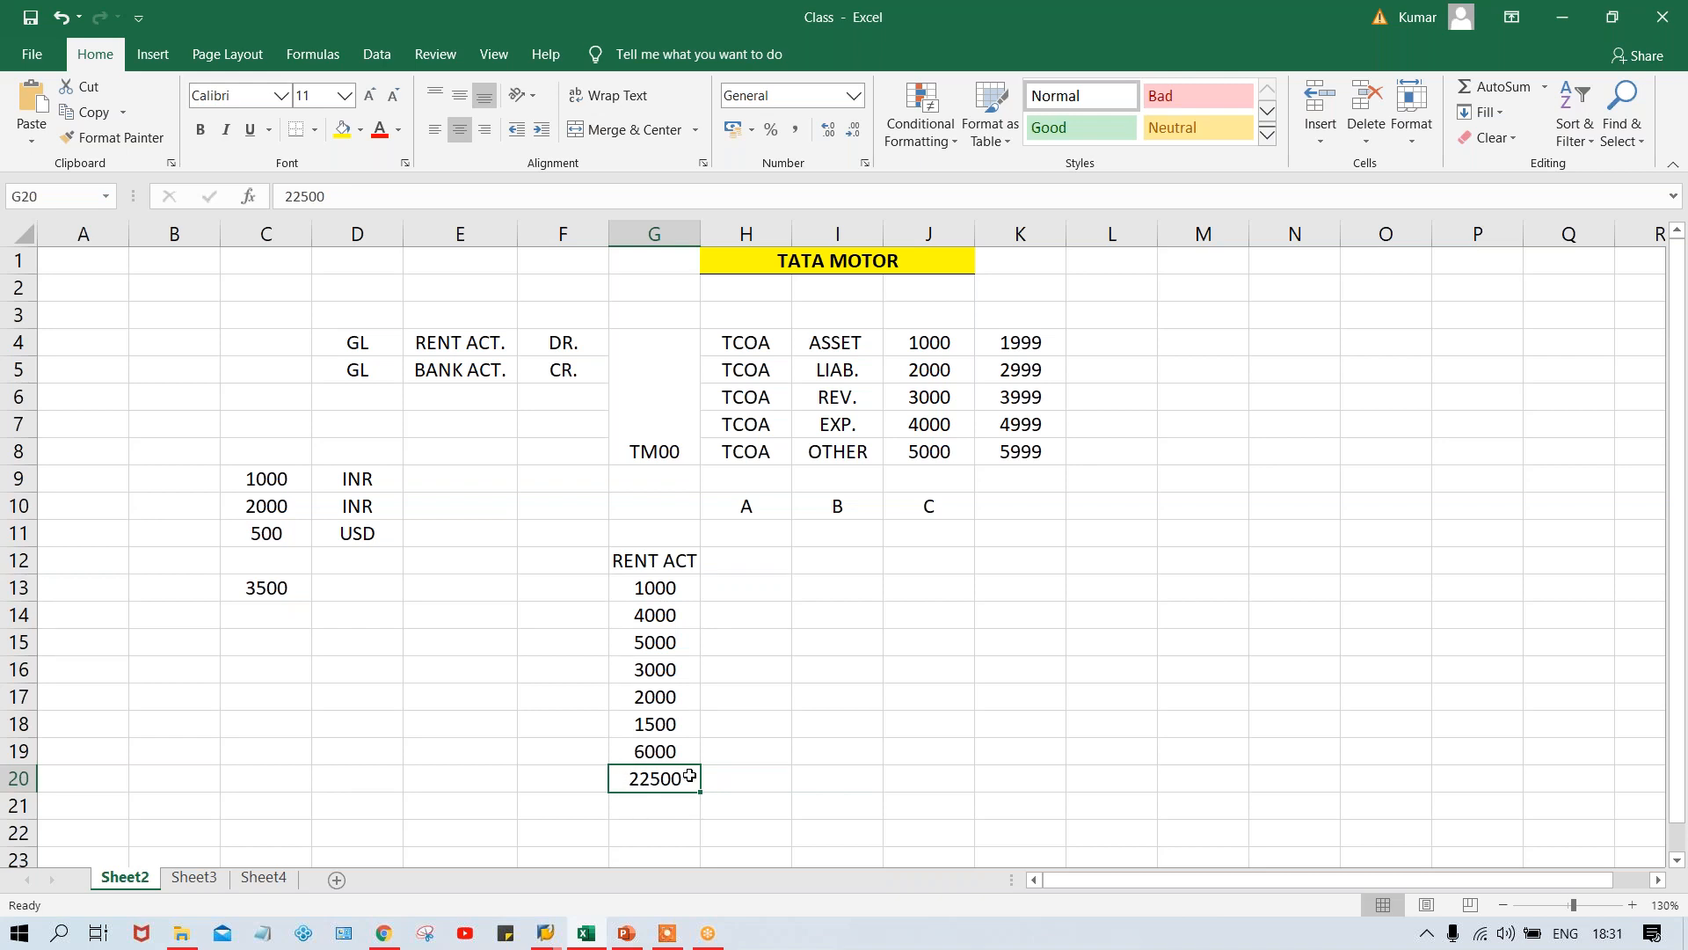
drag(665, 587, 678, 746)
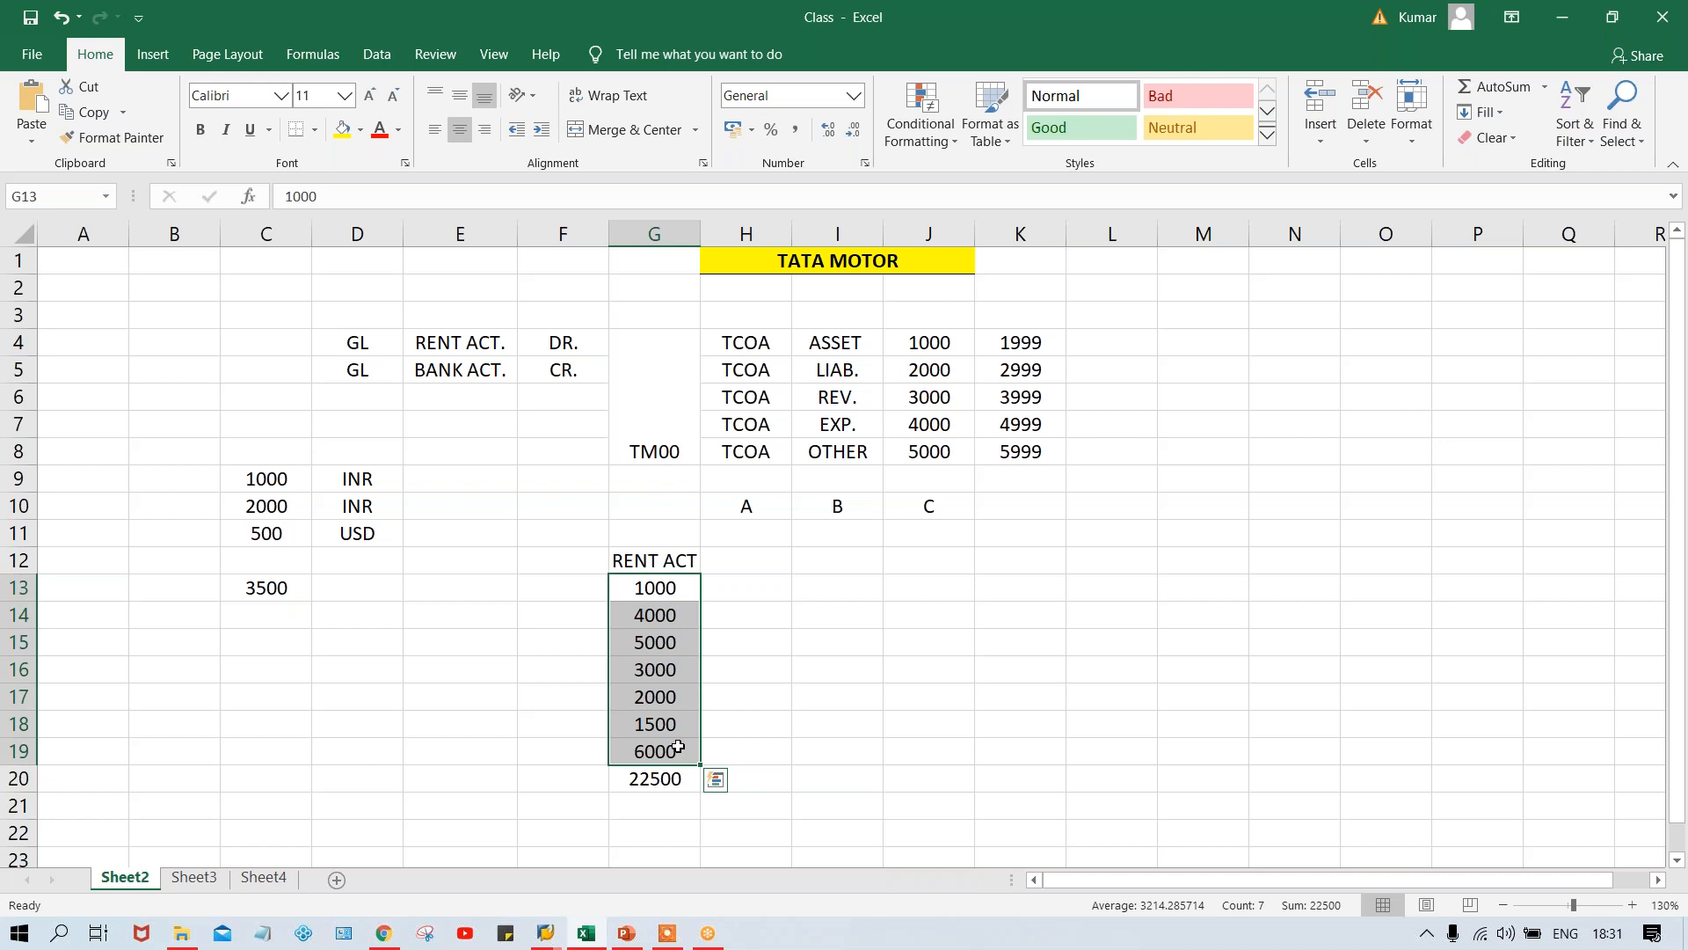
click(644, 781)
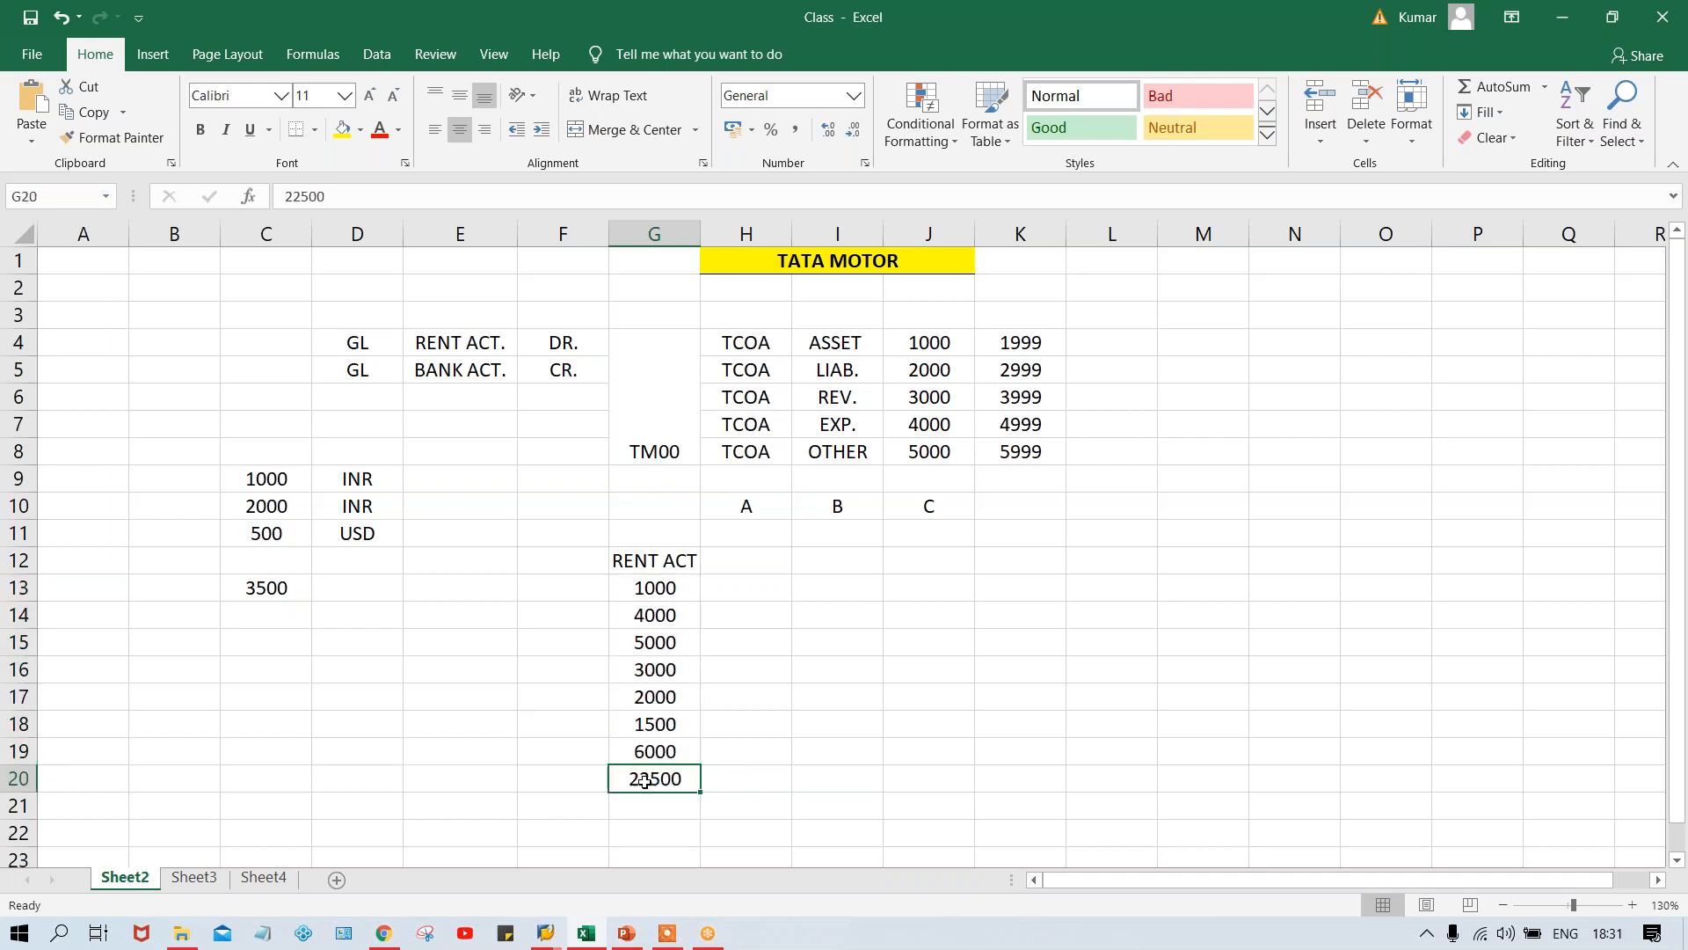
- Switch back to SAP and set the sort key of G/L account 4000 to 001
key(alt+Tab)
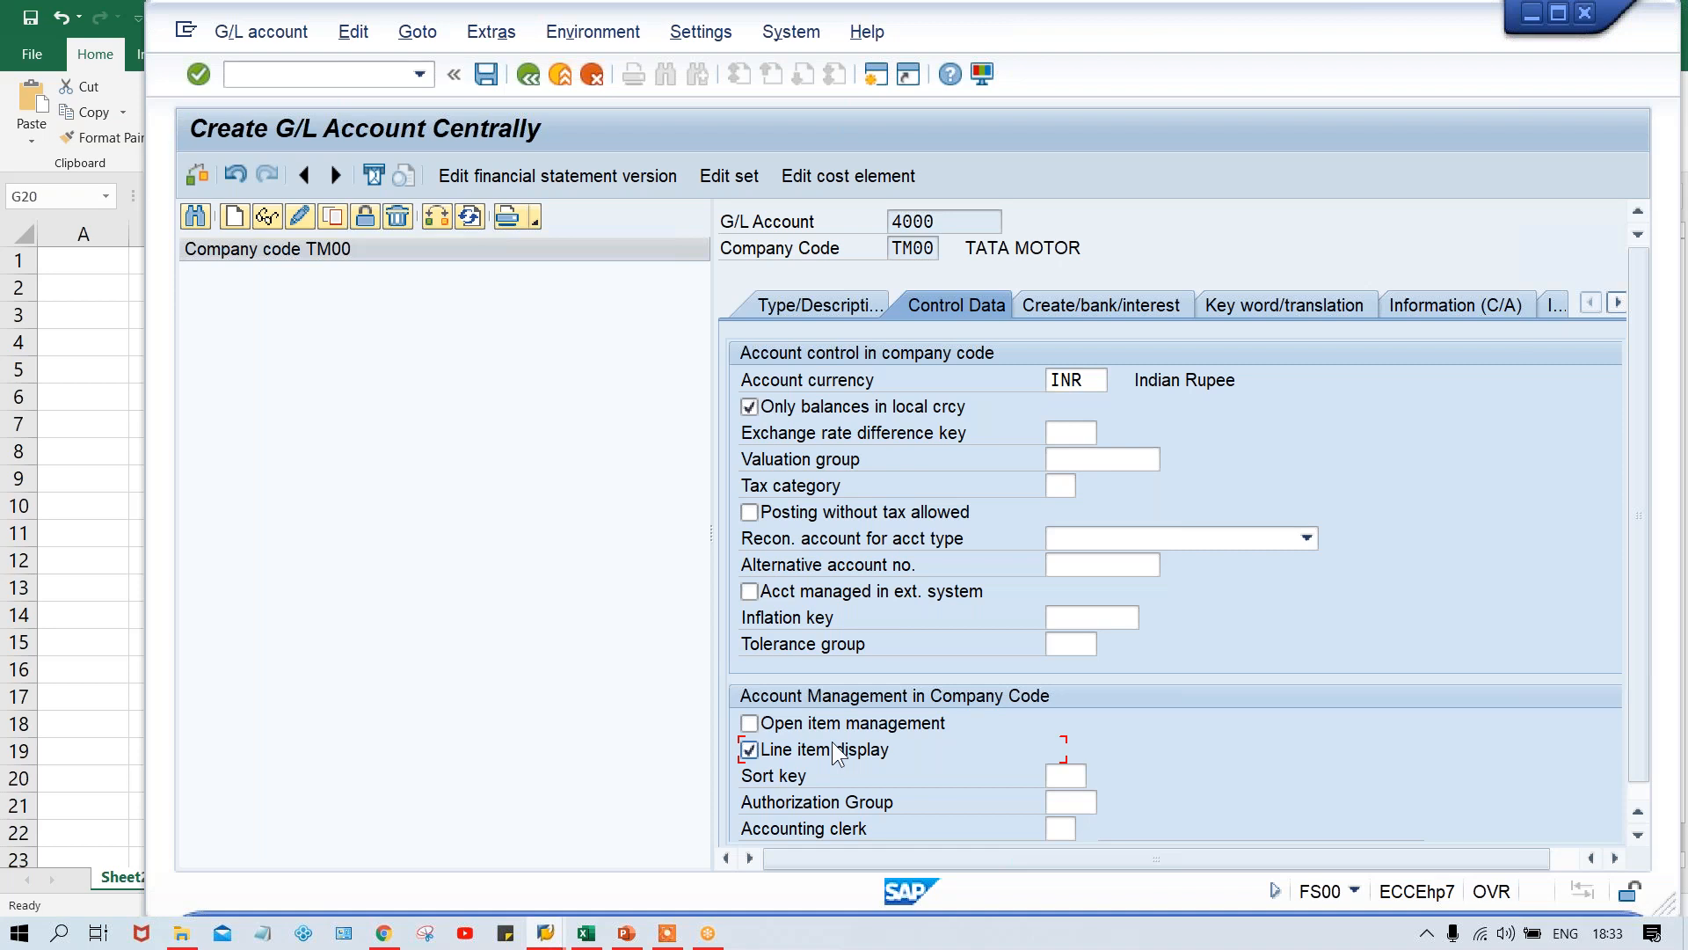
click(1083, 776)
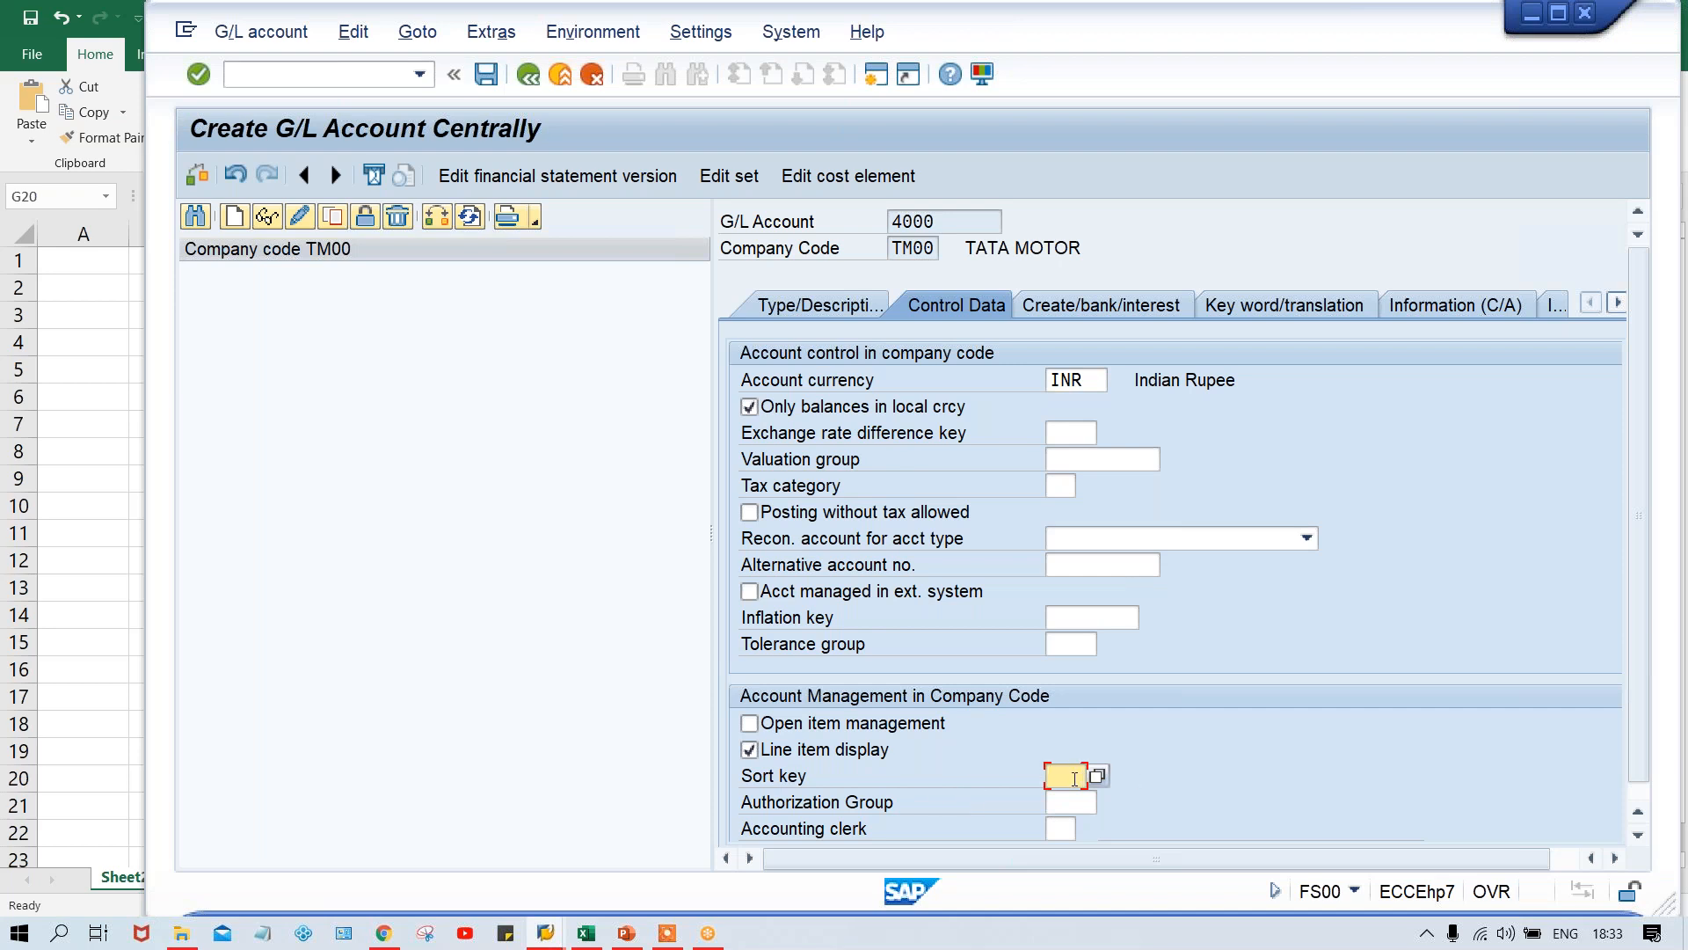
text(00)
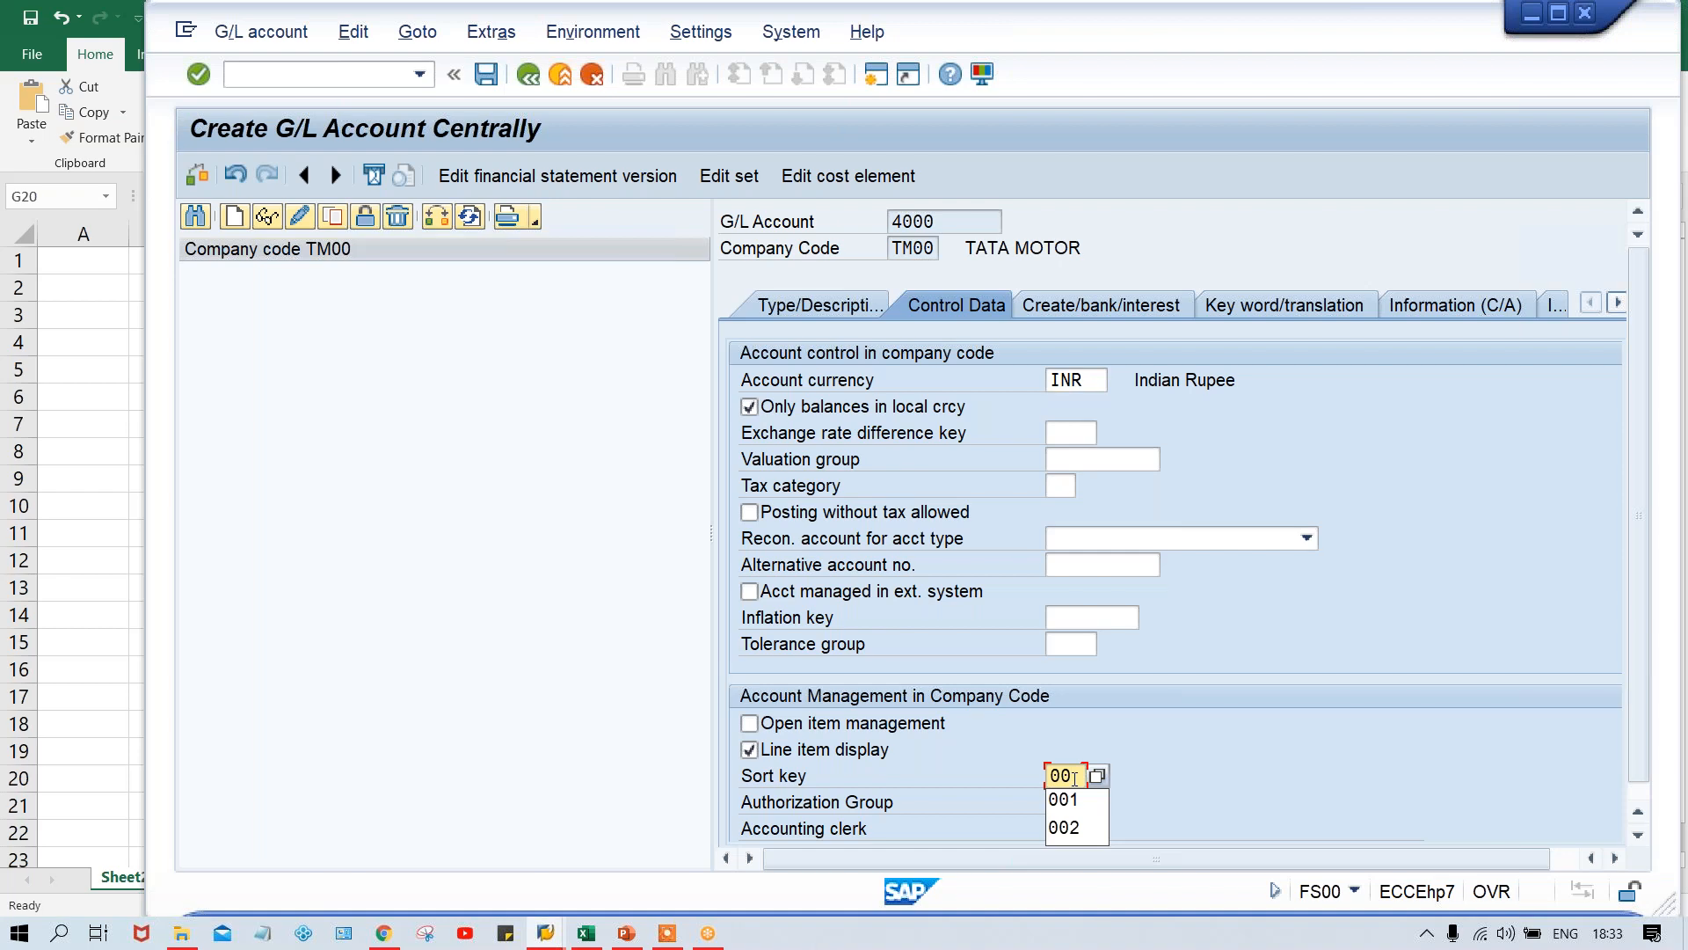
key(Down)
key(Return)
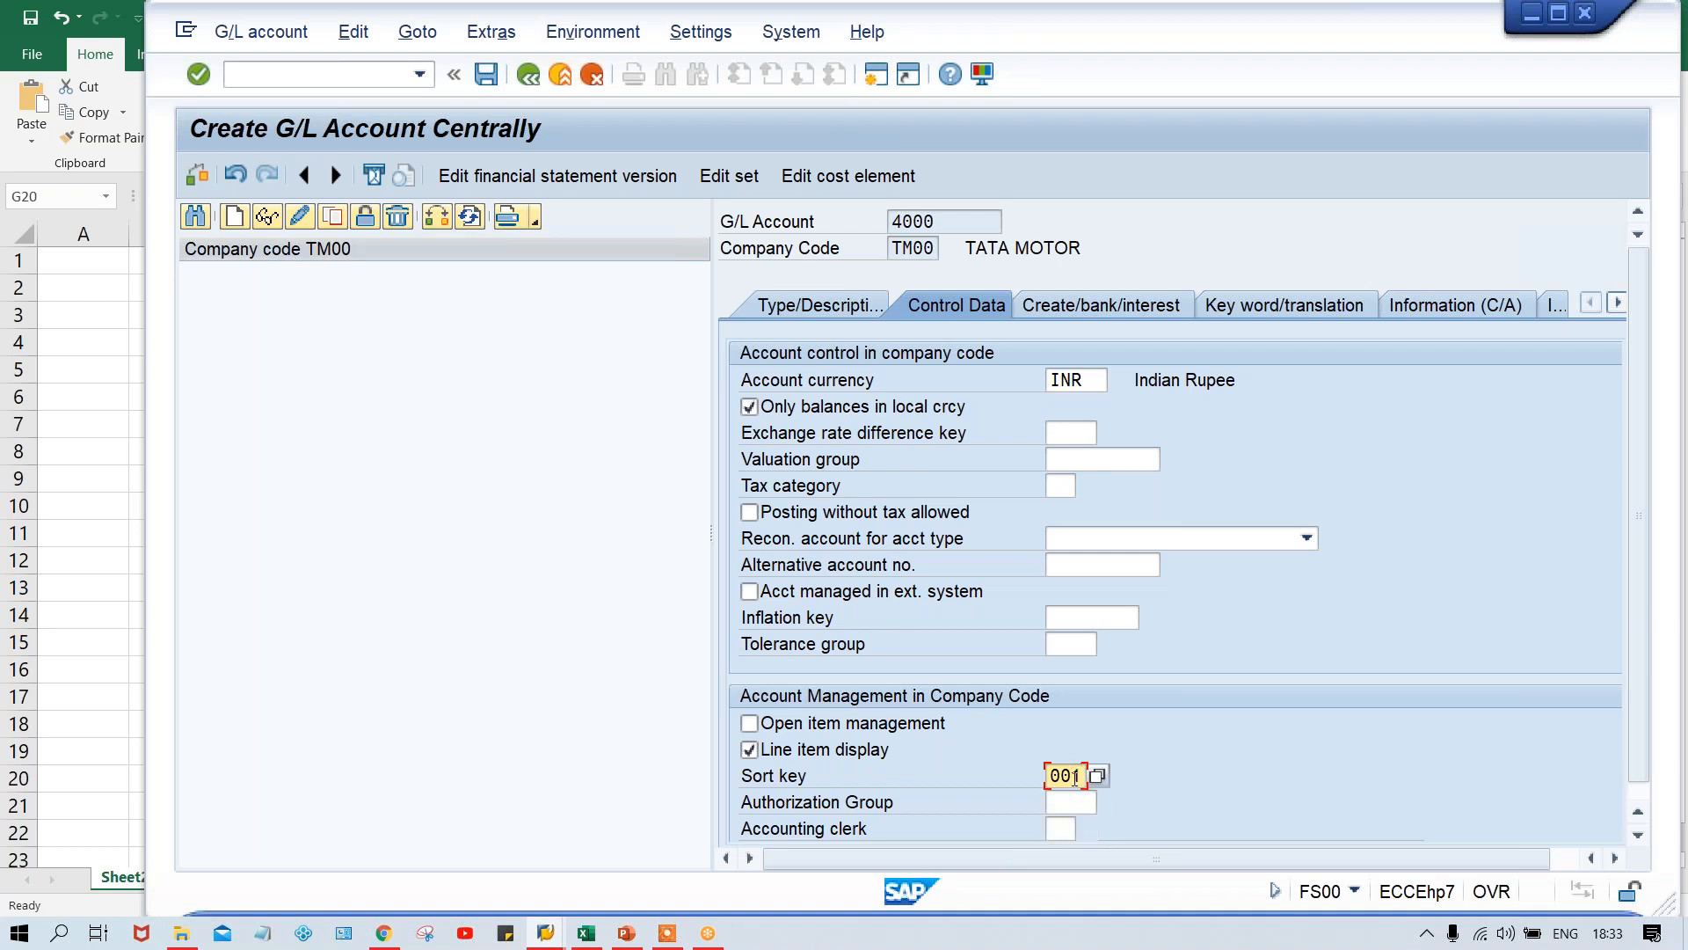
key(Return)
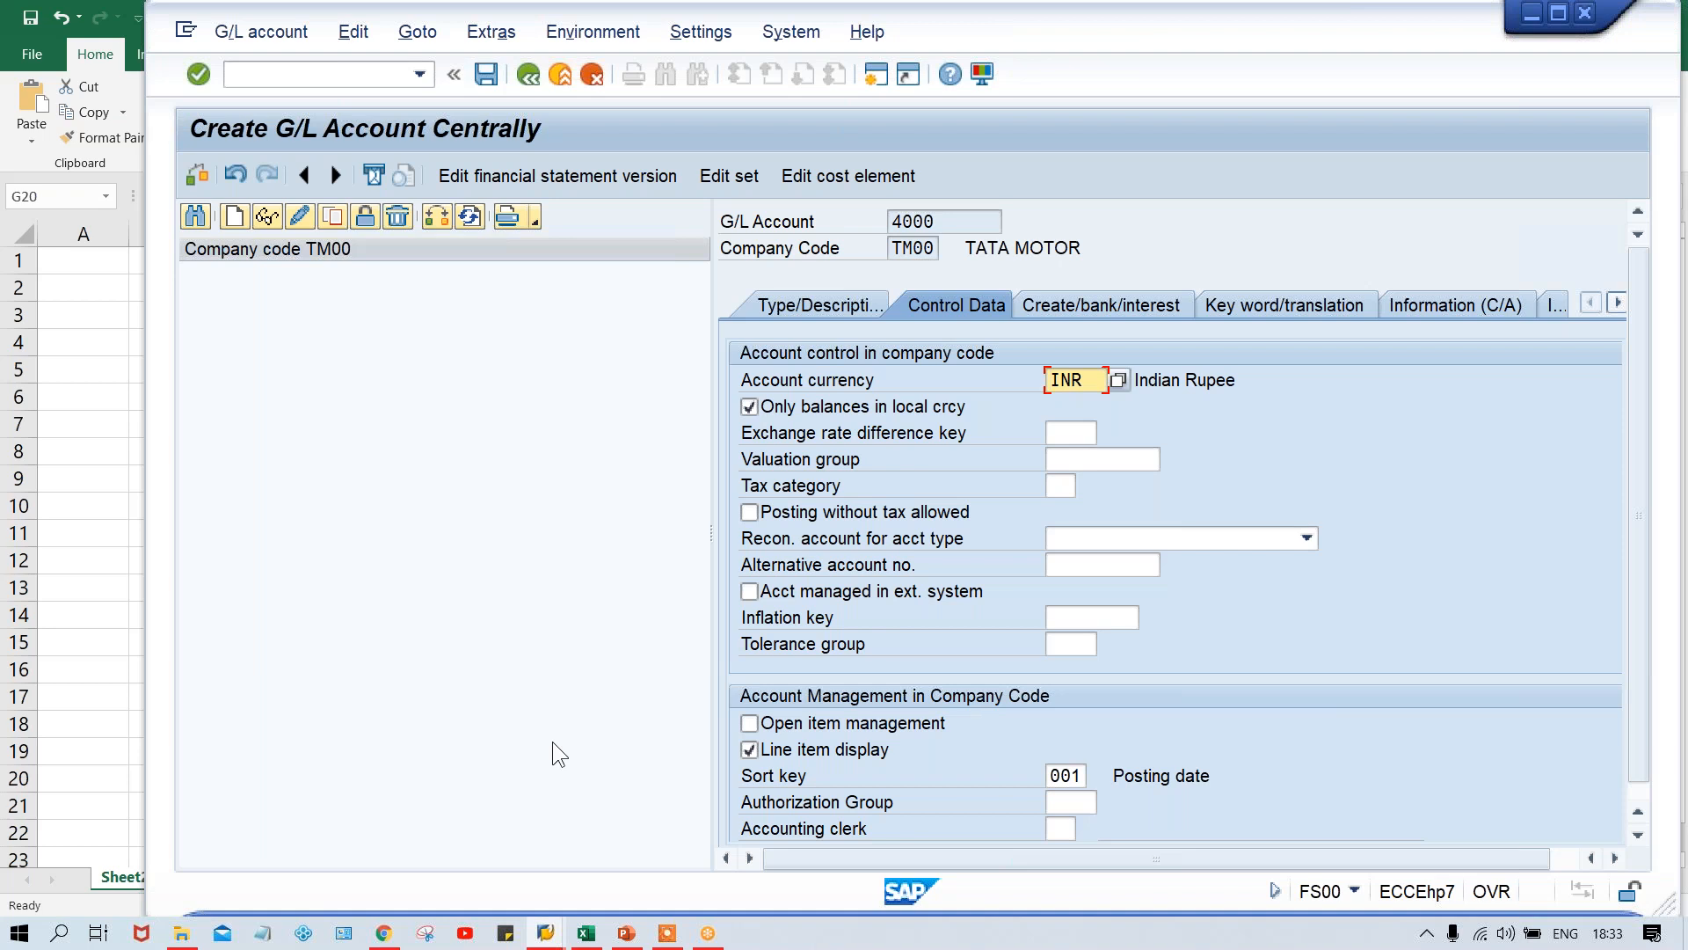
- Switch to Excel and replace the RENT ACT heading in G12 with AMT
click(587, 938)
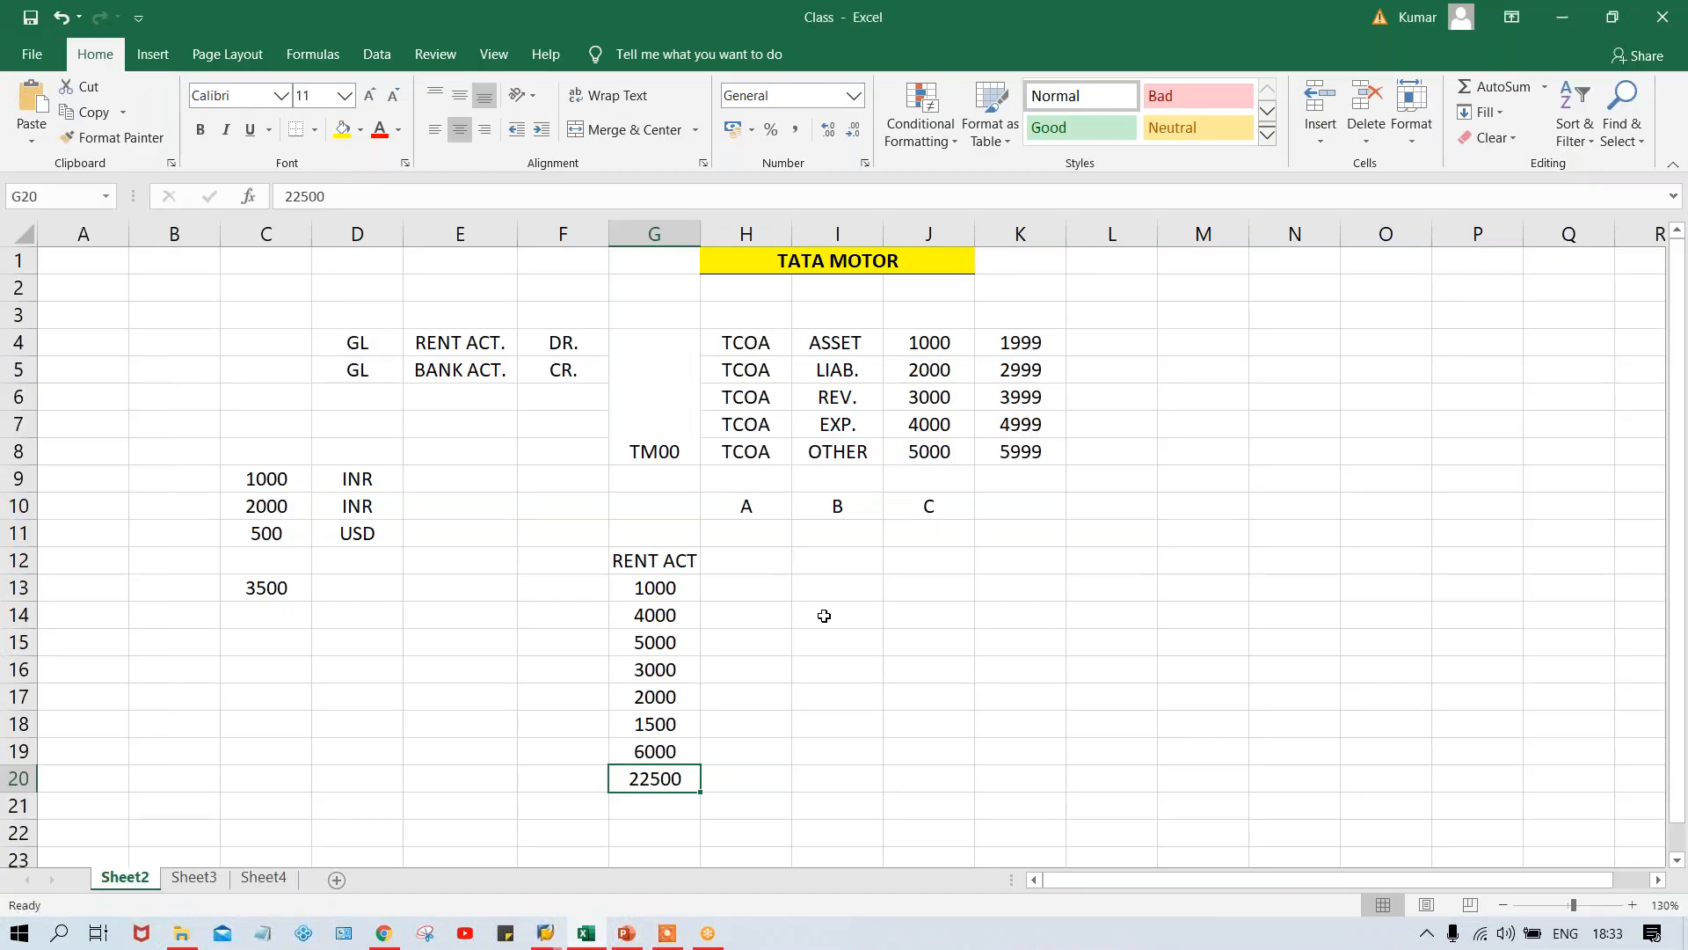
click(554, 589)
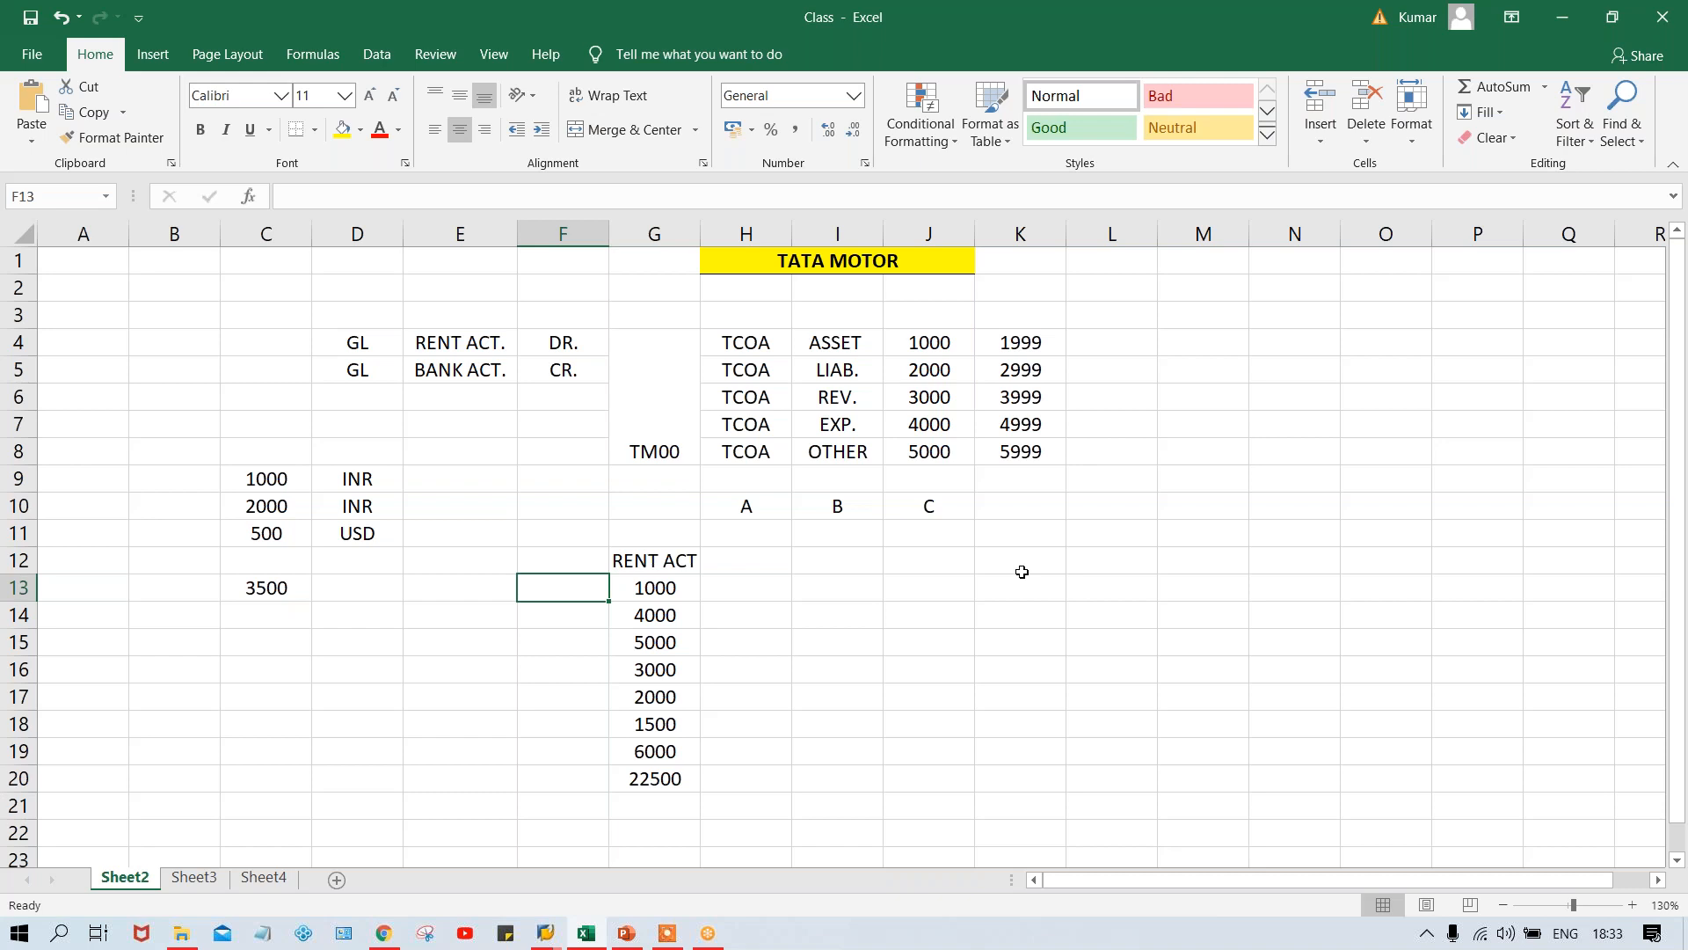
click(653, 560)
key(Delete)
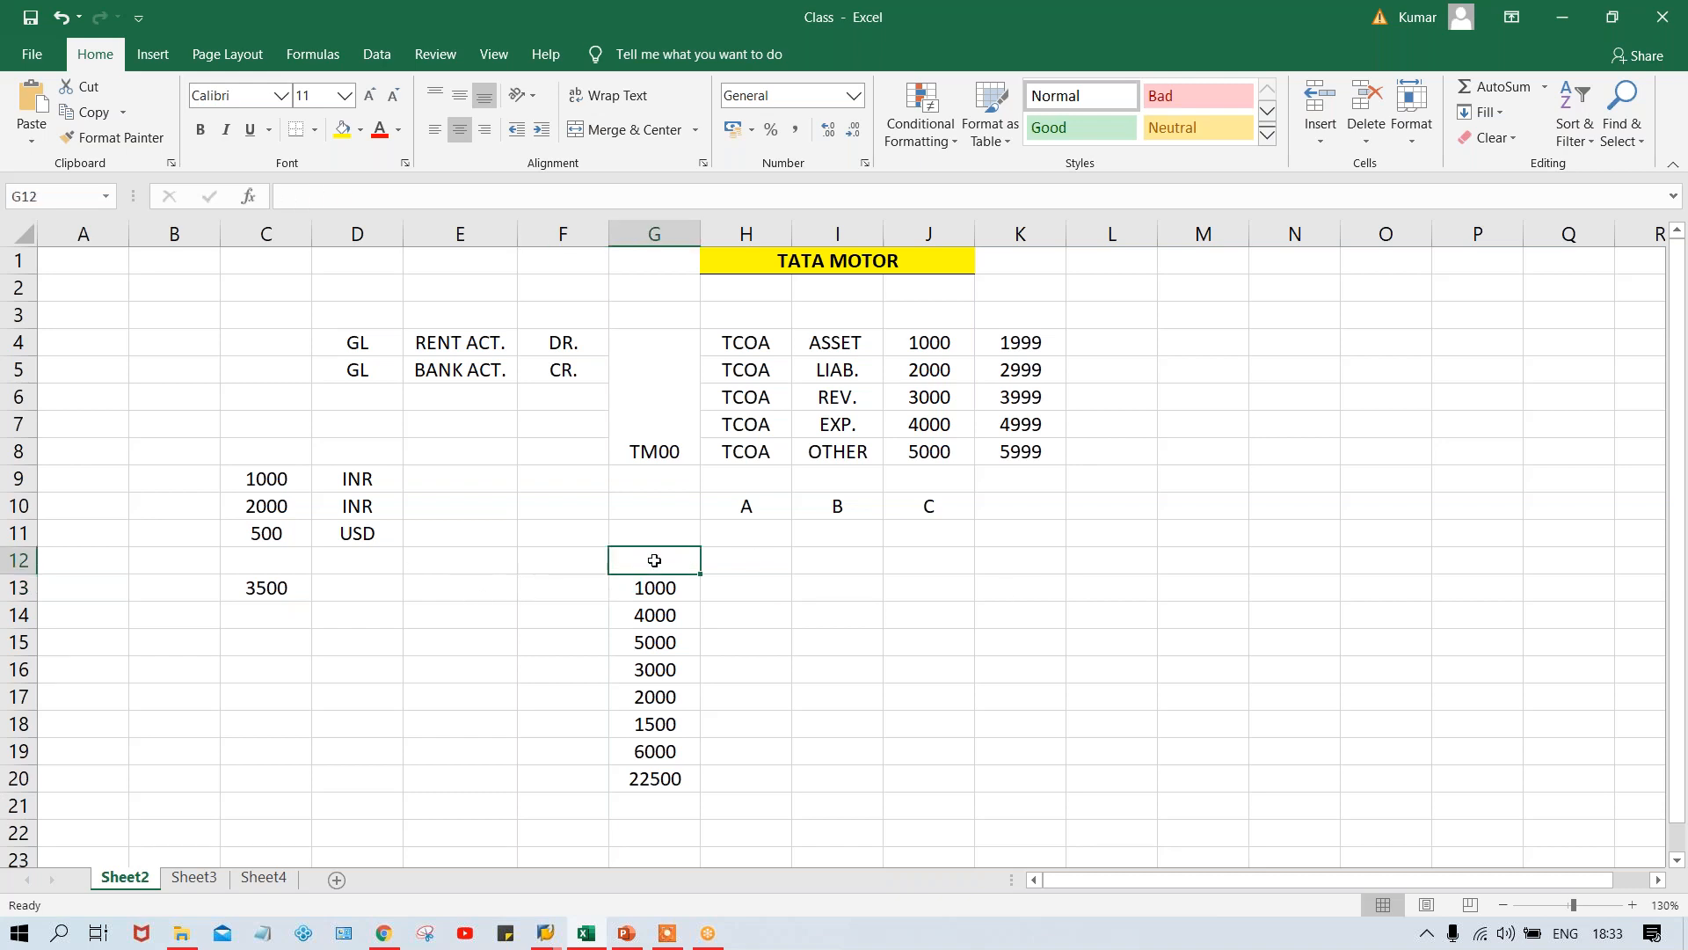
text(AMT.)
key(Return)
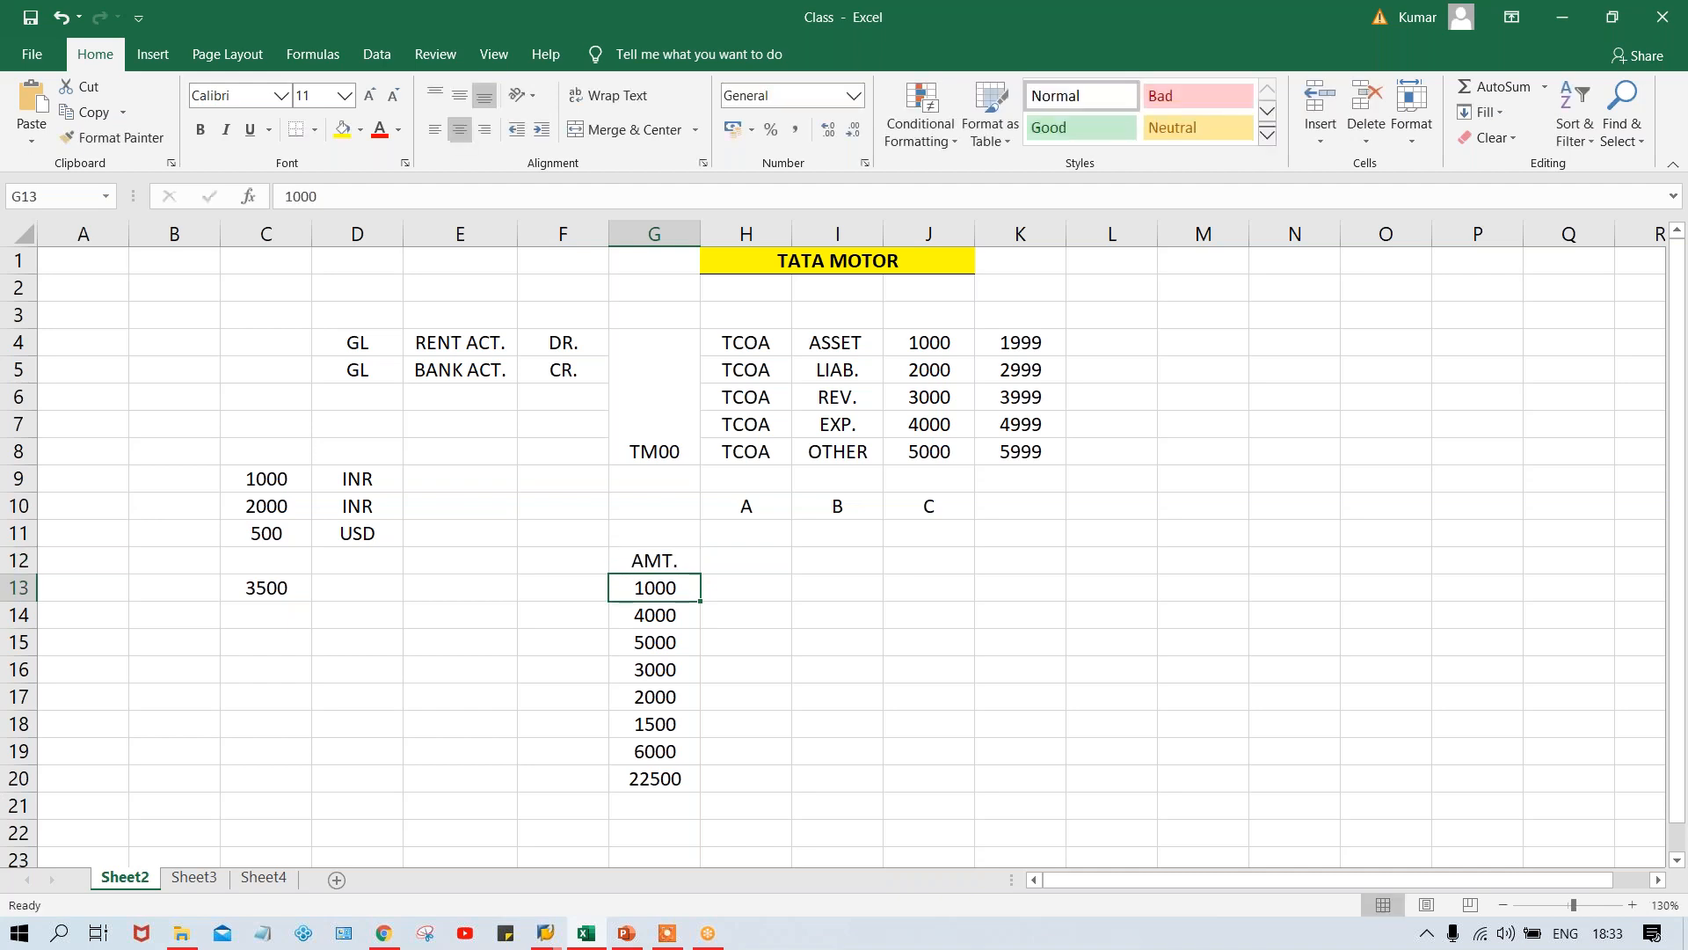
- Add the column headings CURR., REF. and TEXT in H12, I12 and J12 beside the amount heading
click(738, 562)
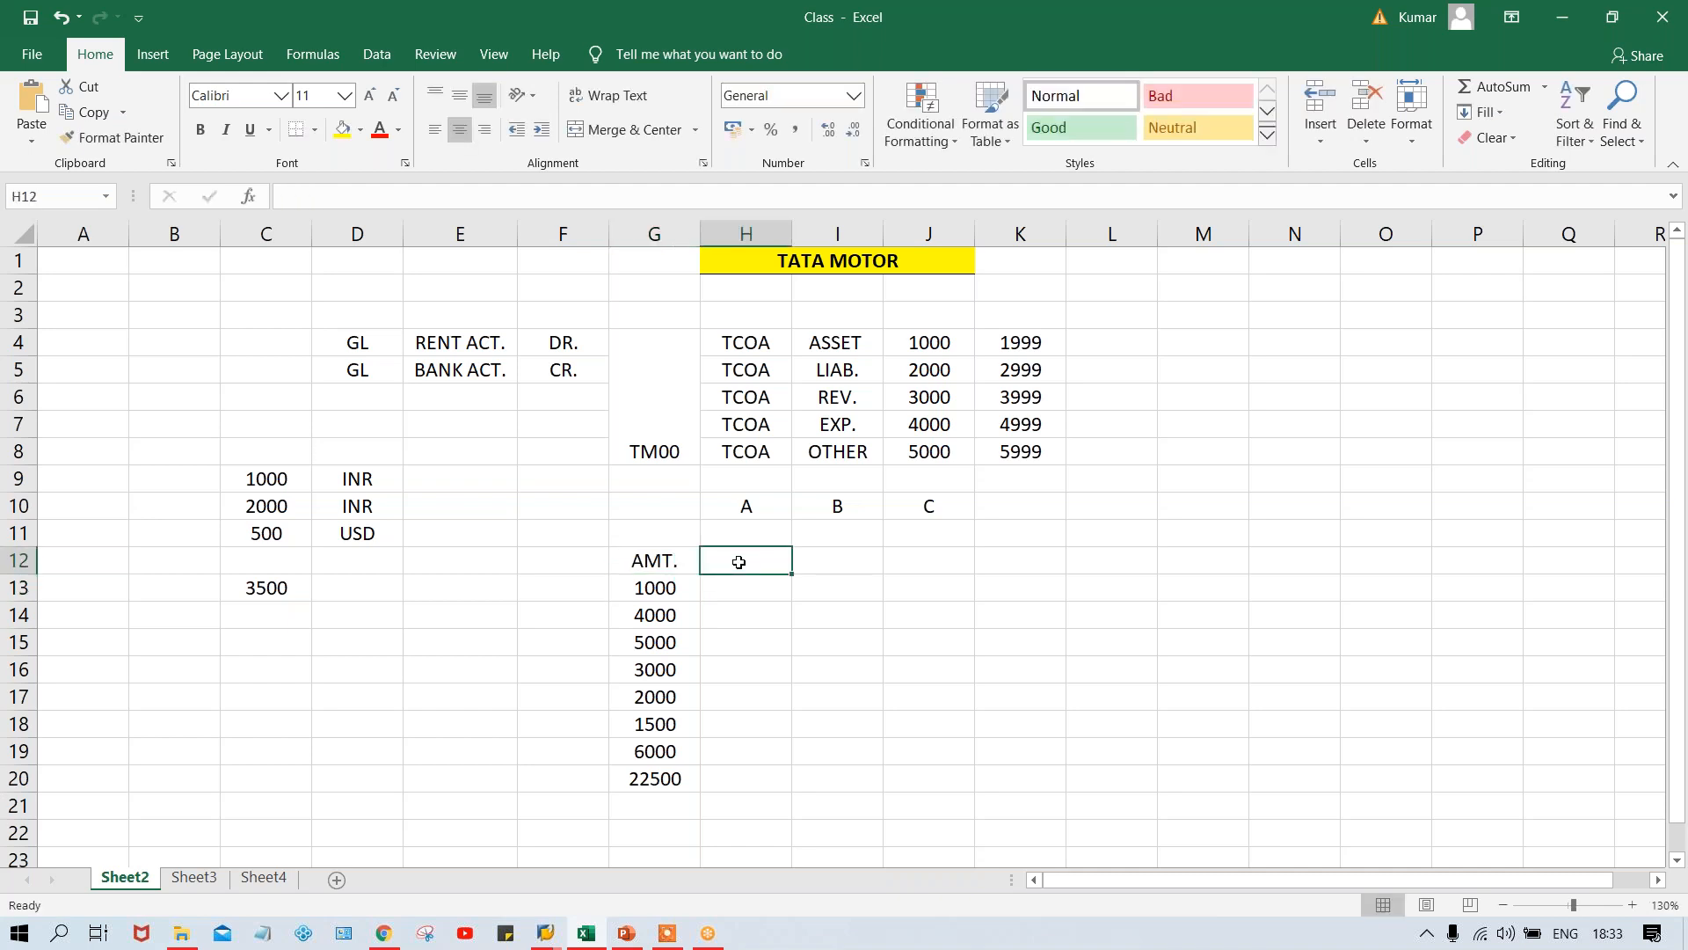
text(CURR.)
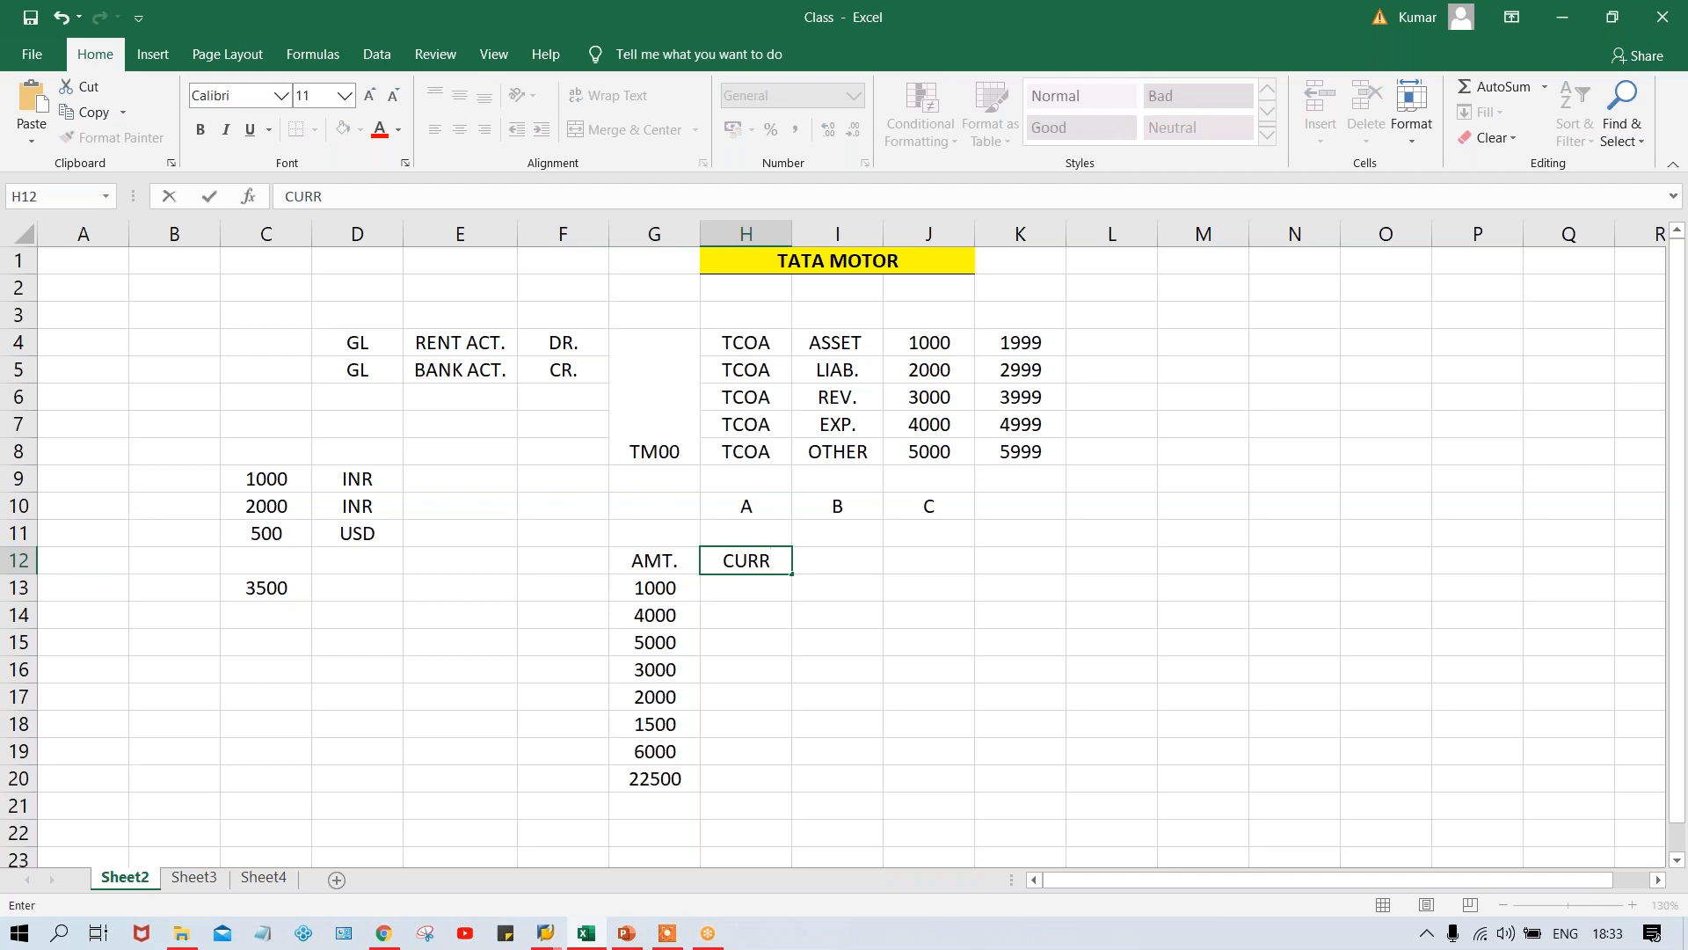
key(Return)
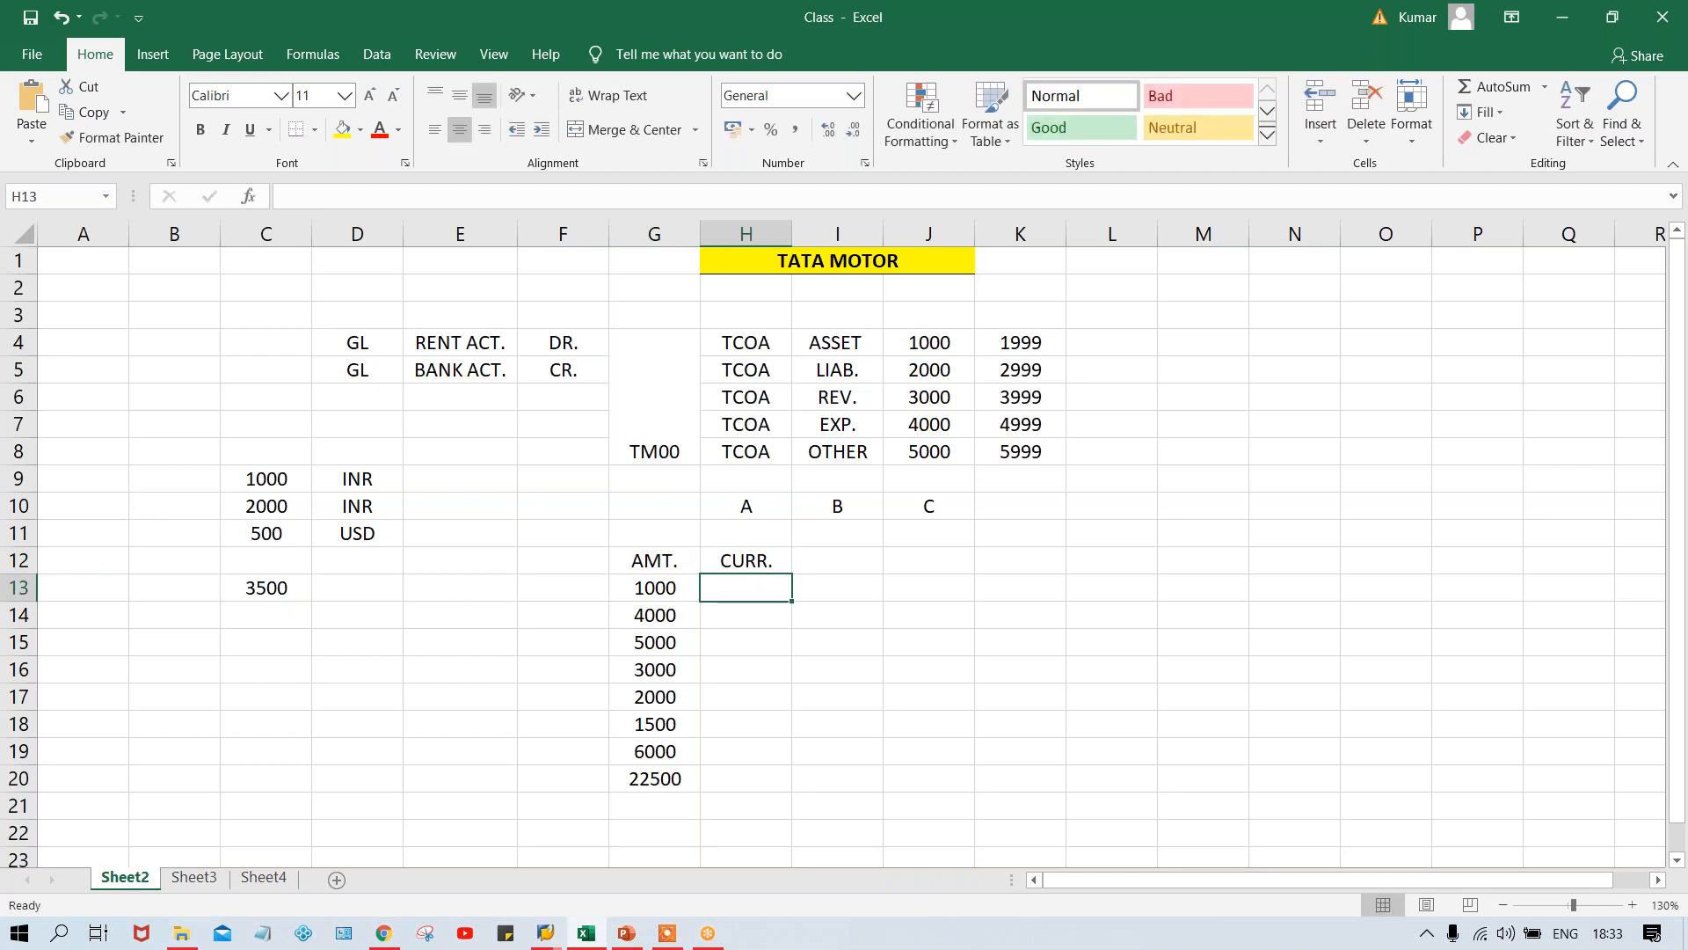
click(860, 558)
text(REF.)
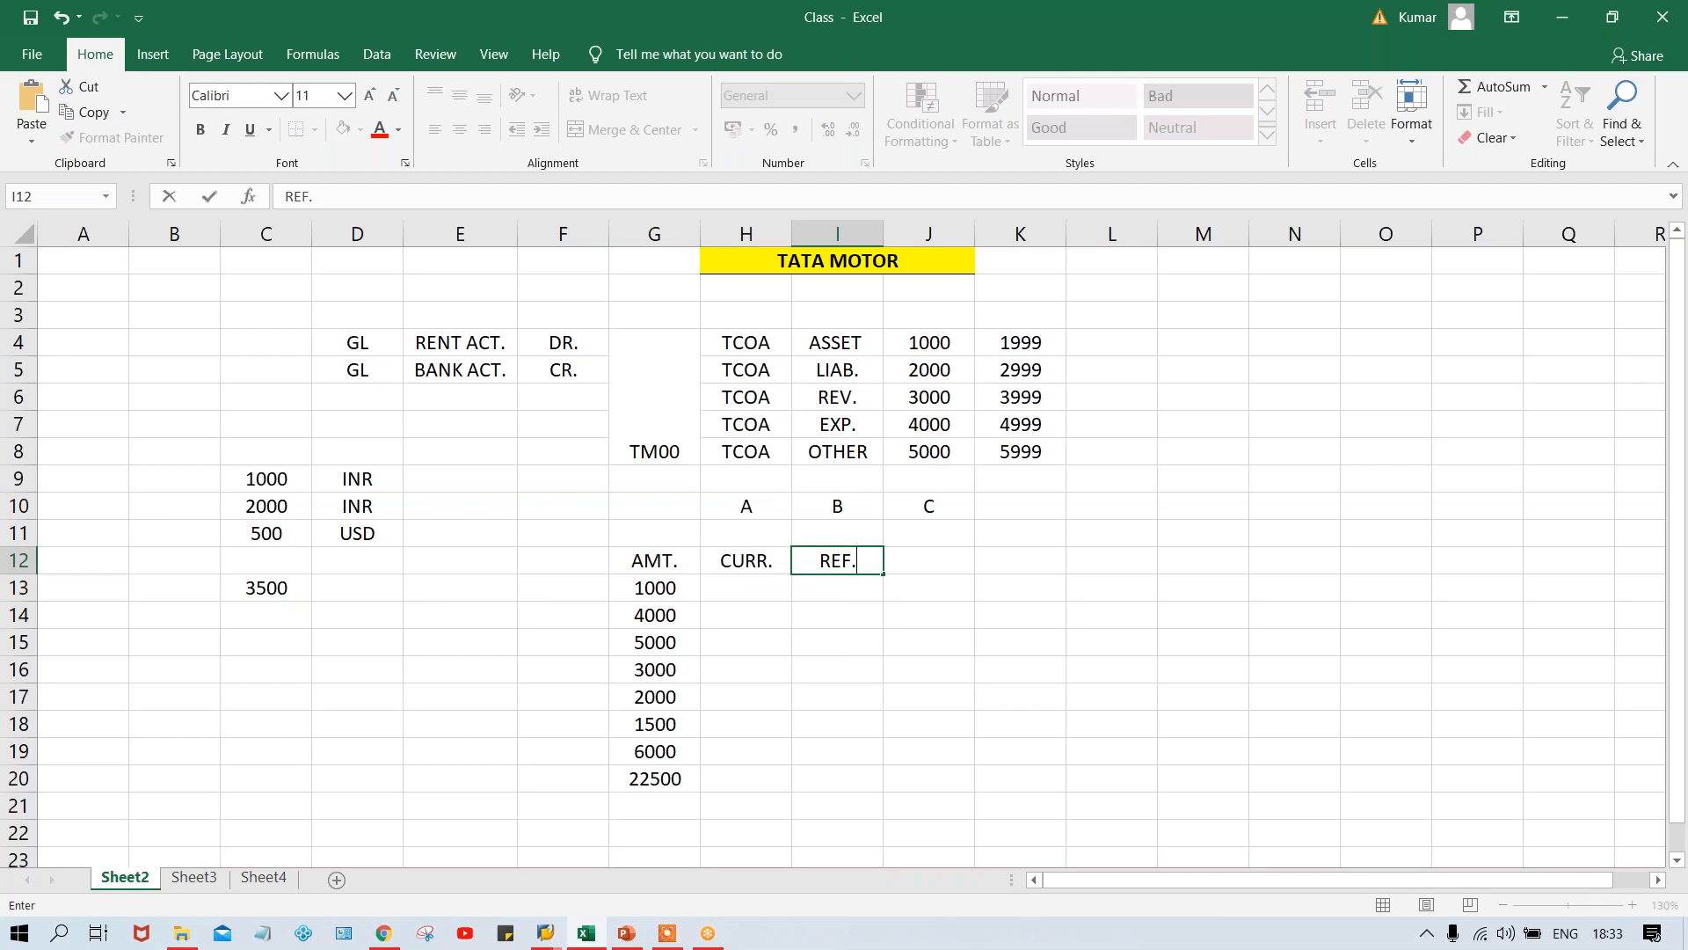
key(Tab)
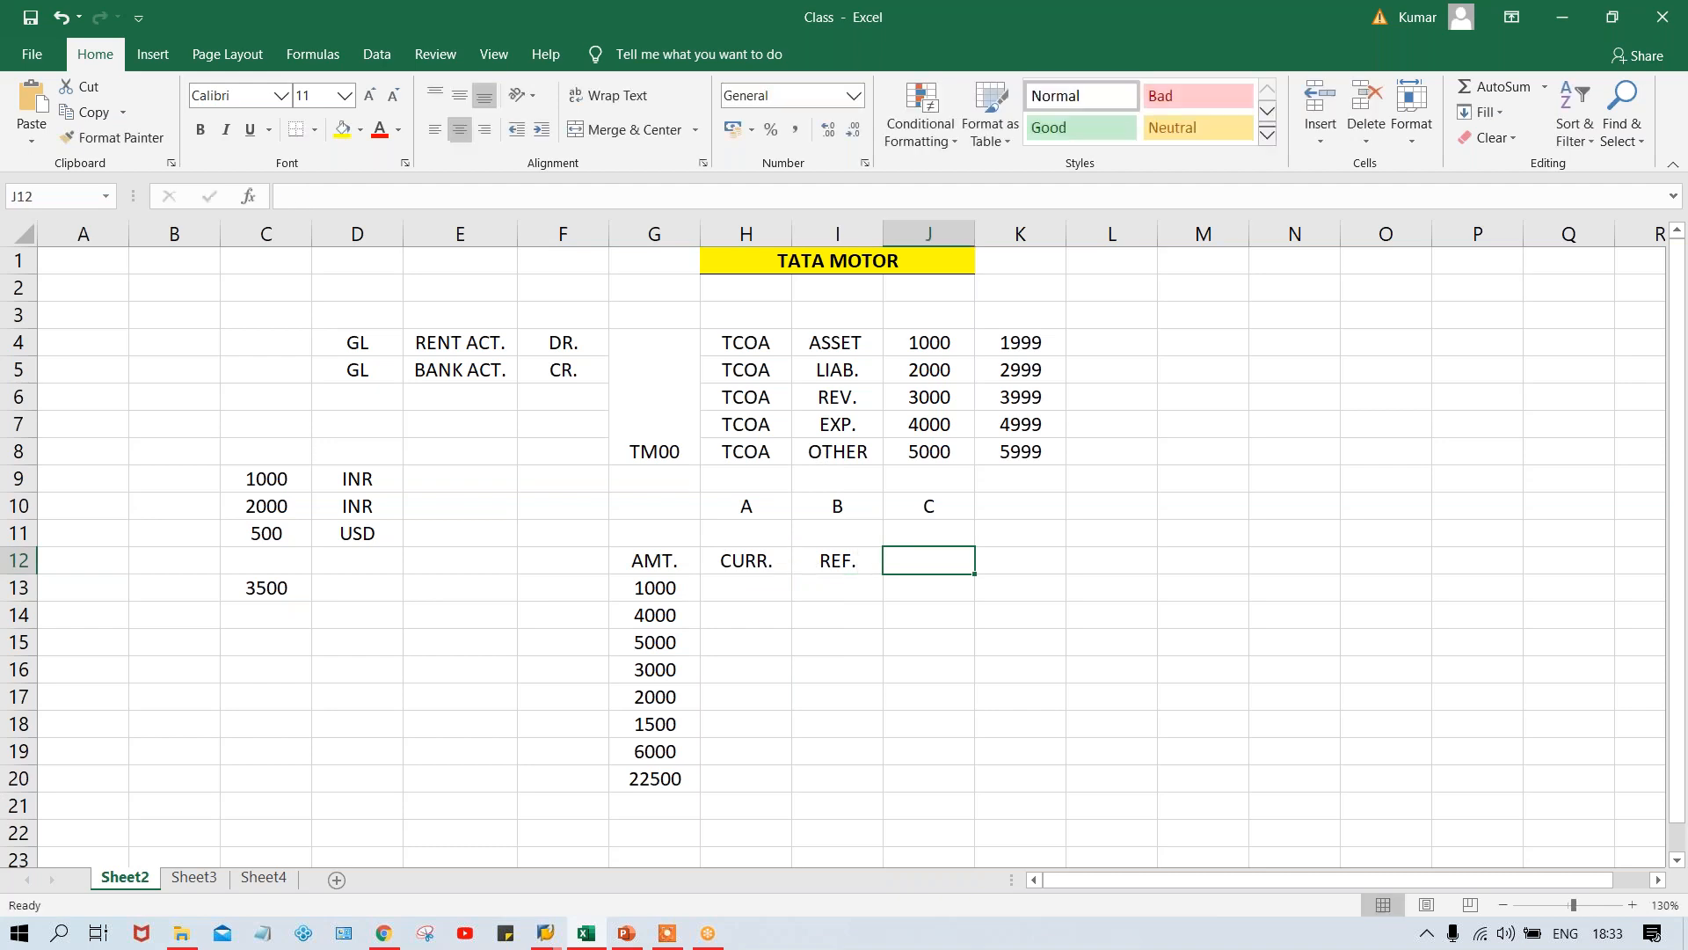
text(TEST)
key(BackSpace)
key(BackSpace)
text(XT)
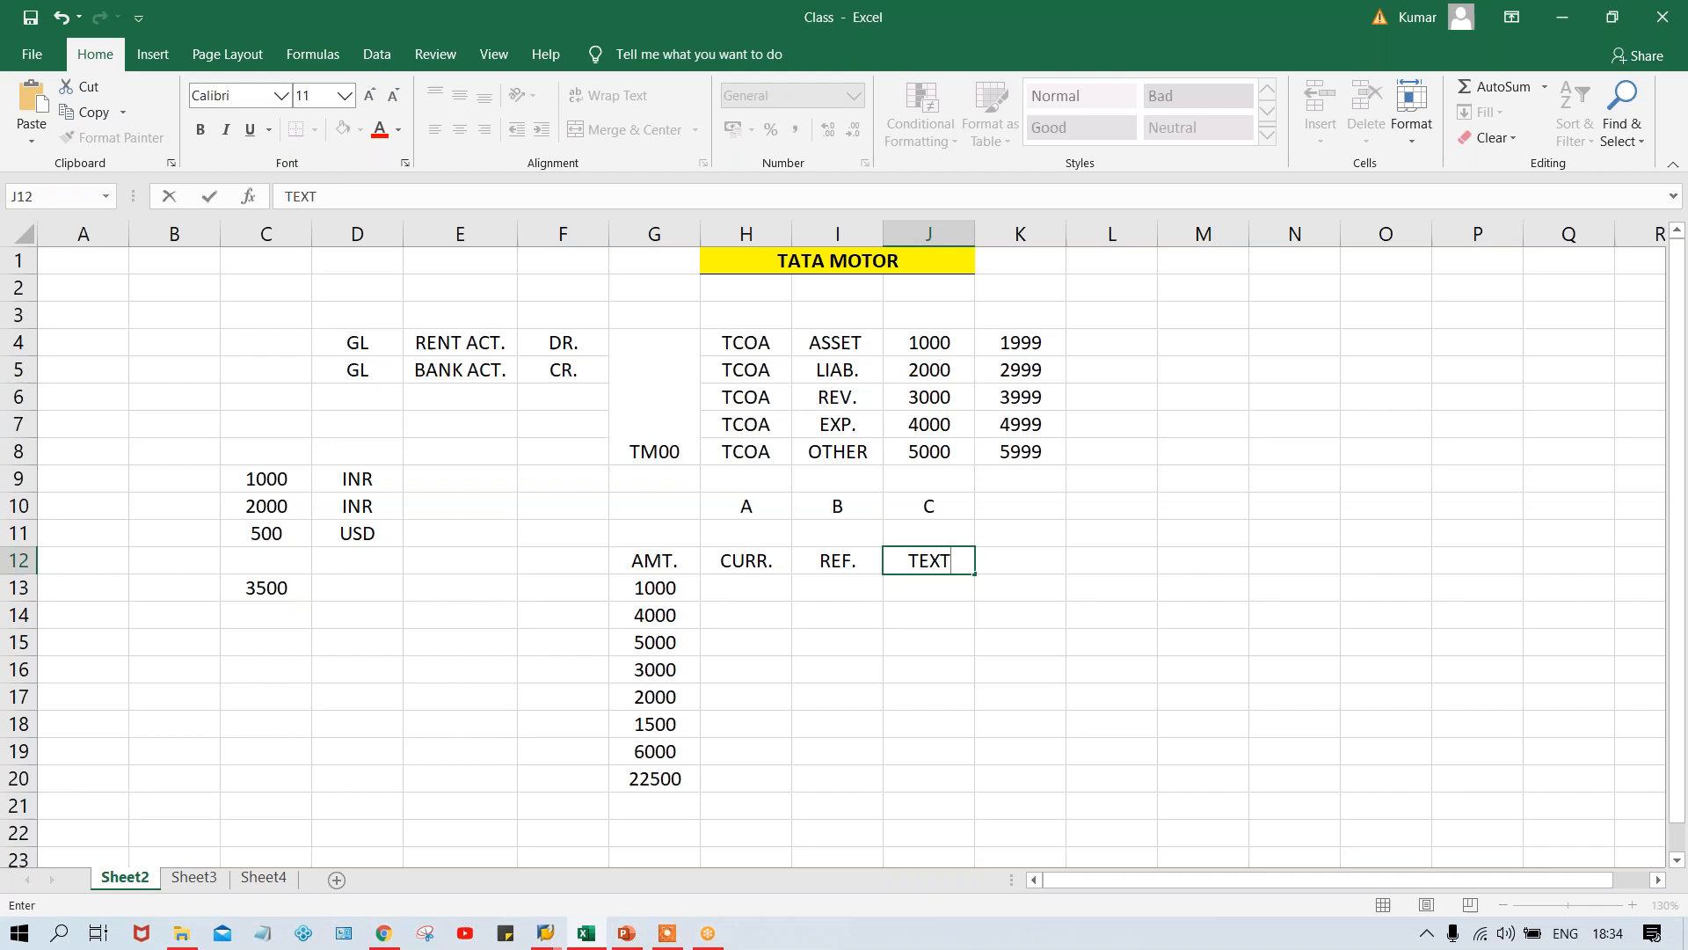
key(Return)
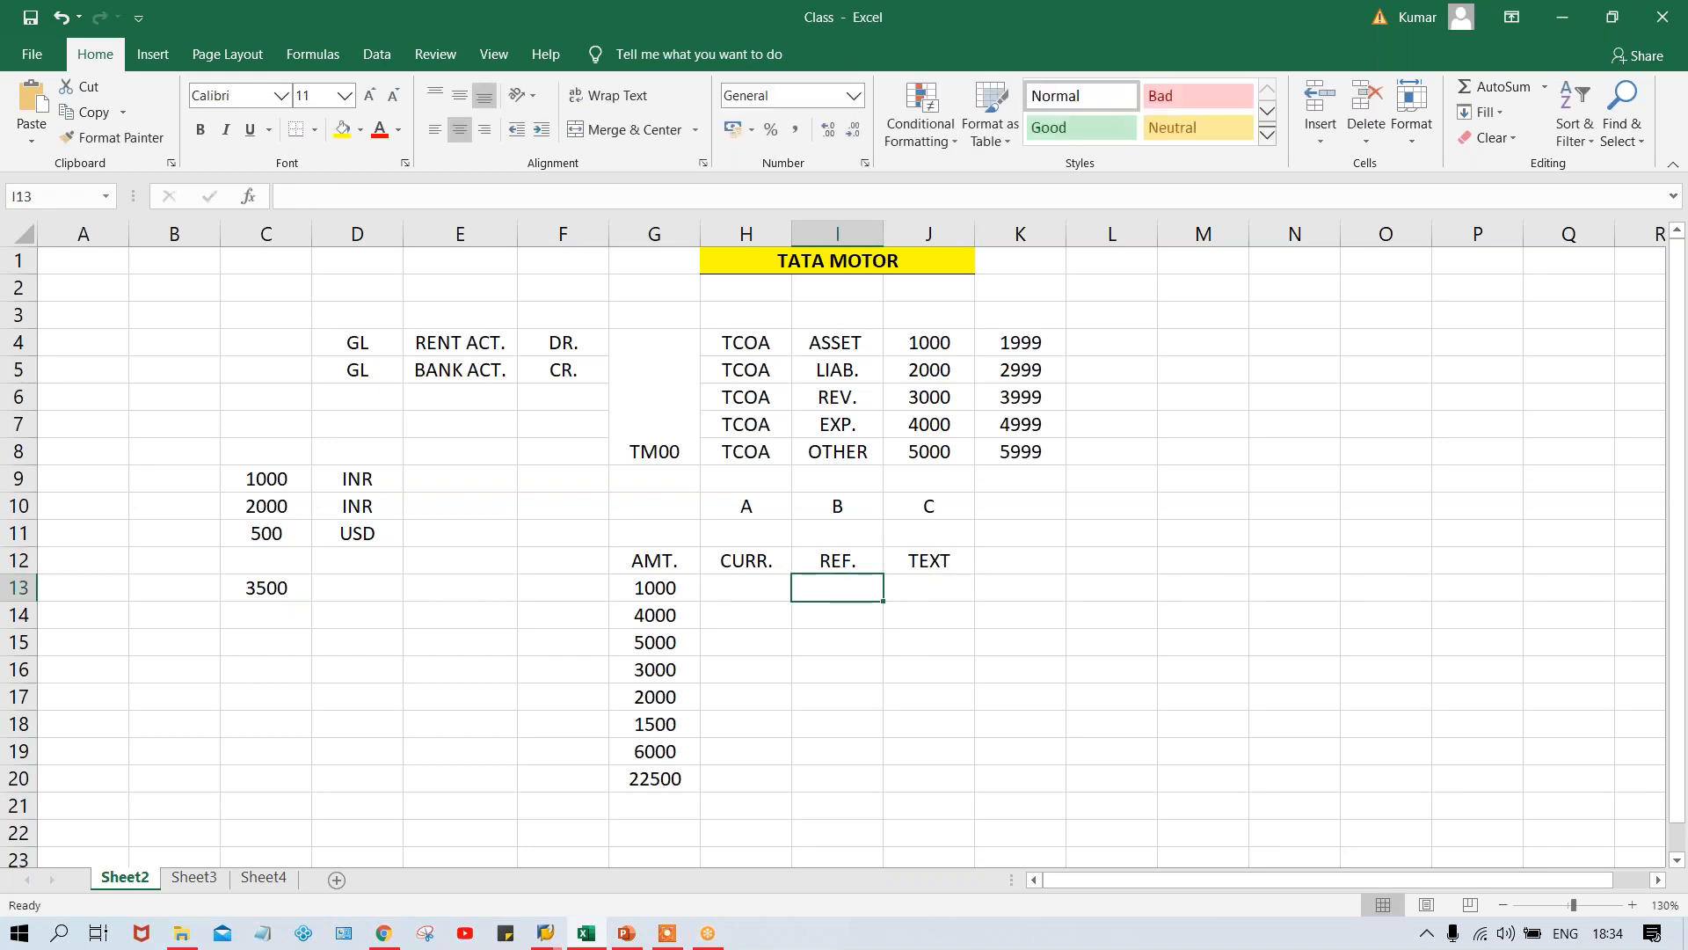
- Add the heading PD in F12 and the heading DD in E12
click(585, 565)
text(PD)
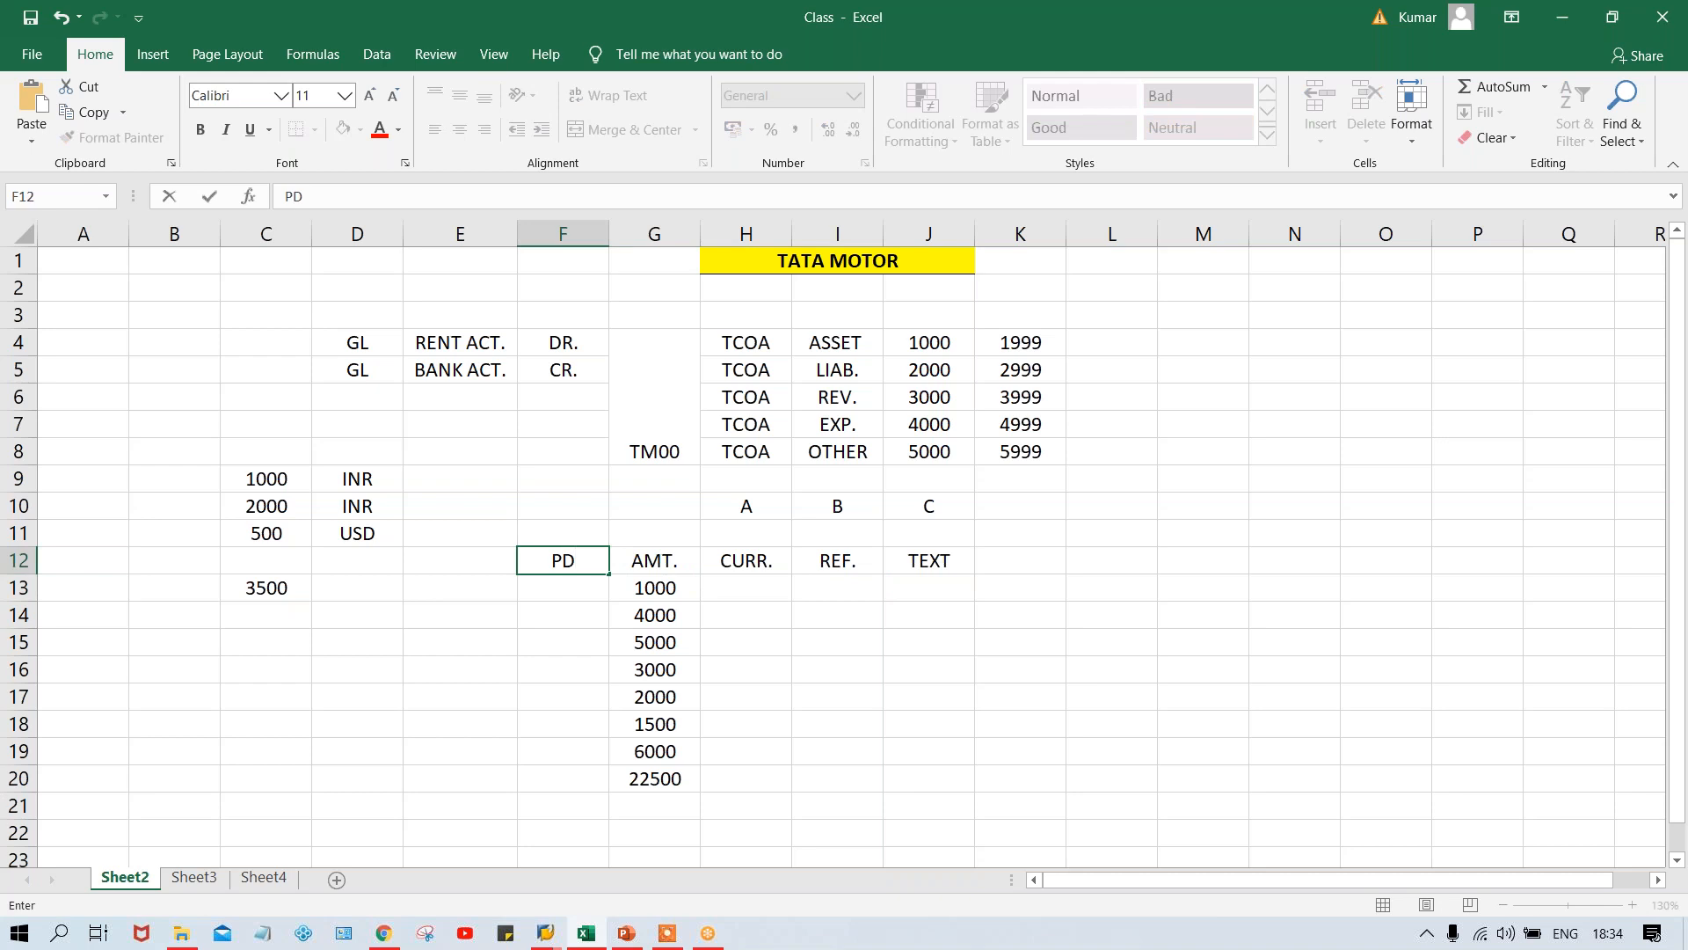
key(Left)
text(DD)
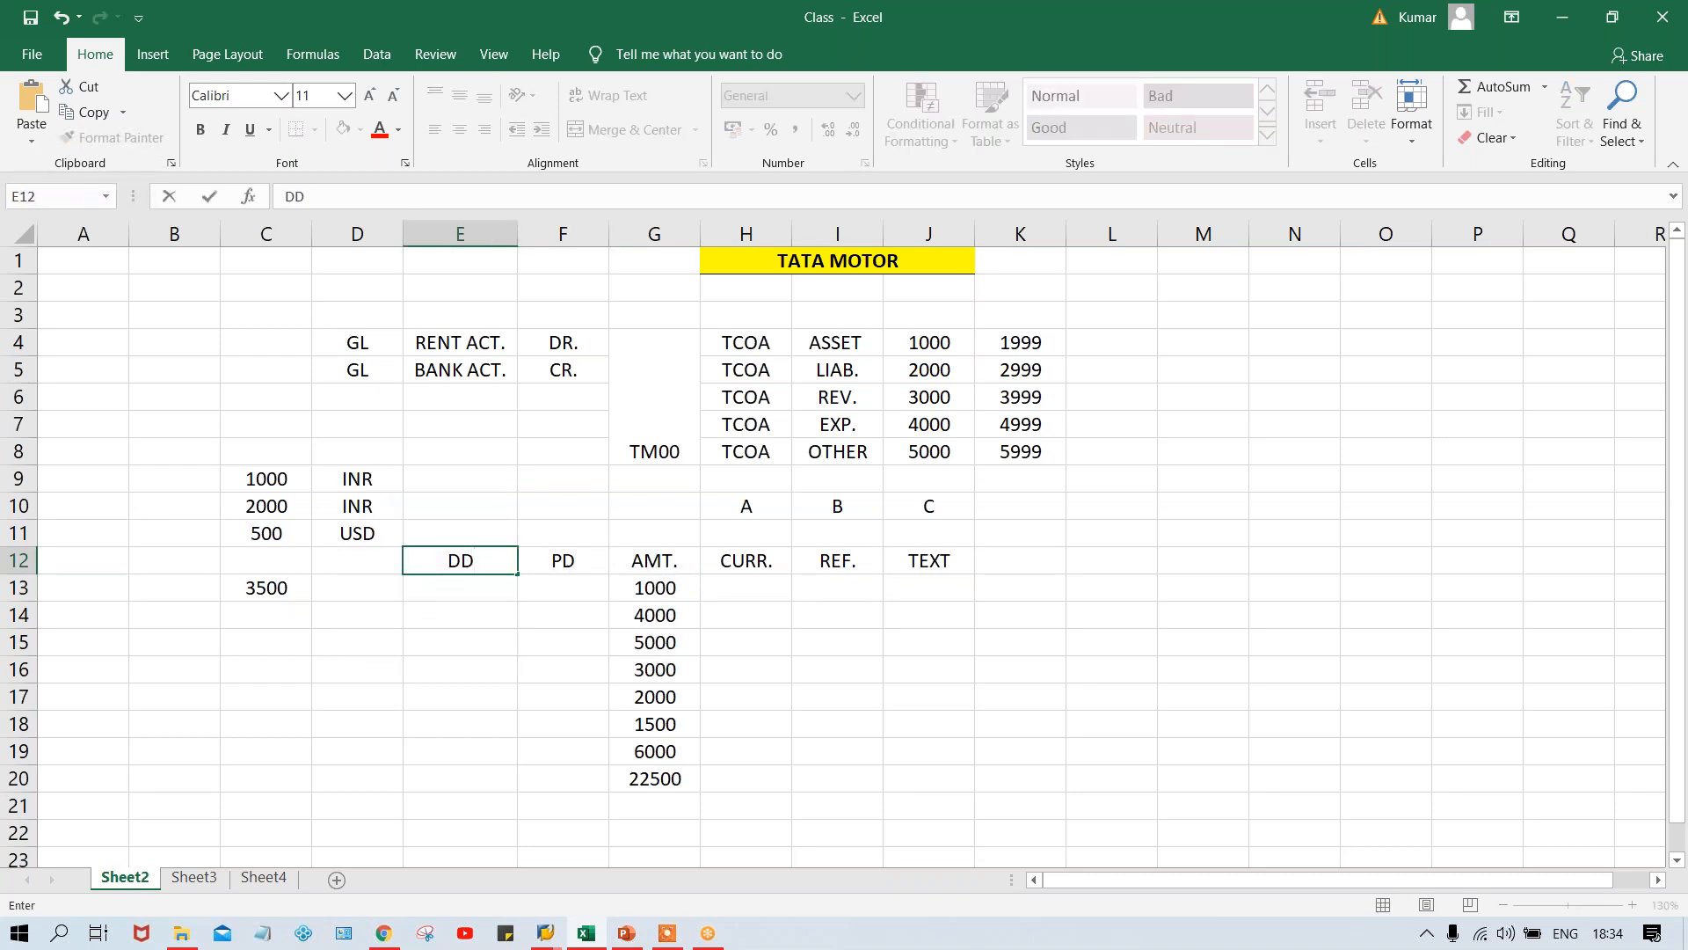
key(Left)
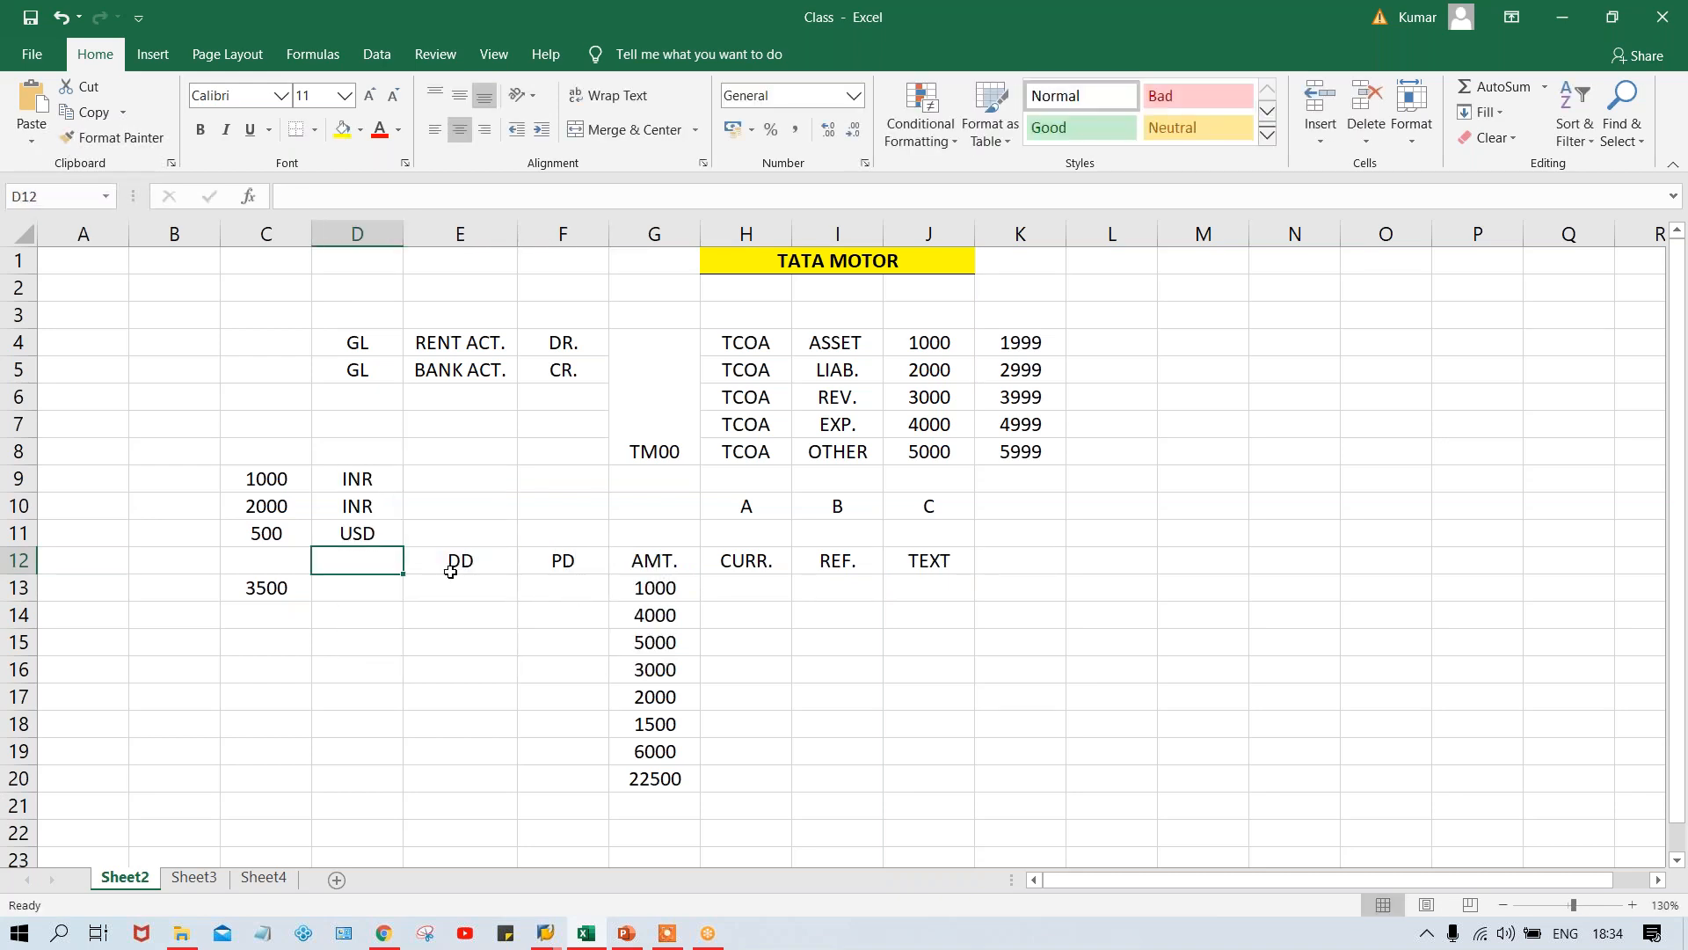
- Clear the currency example with its INR and USD amounts from C9:D14
drag(262, 478, 381, 614)
key(BackSpace)
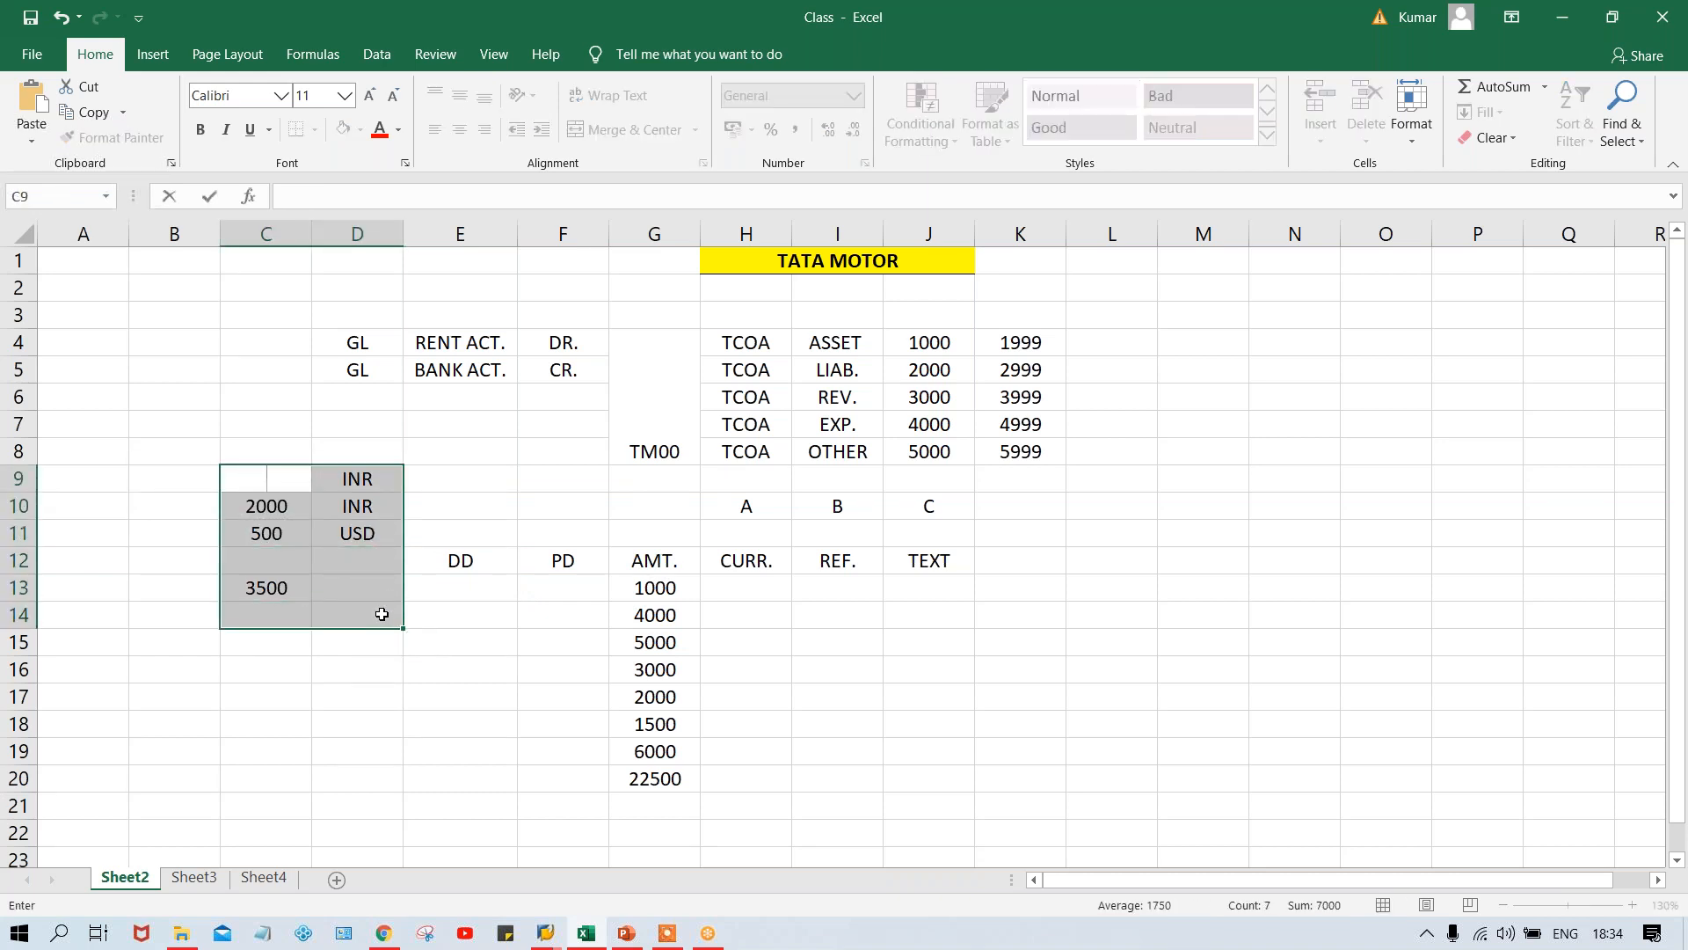
key(Escape)
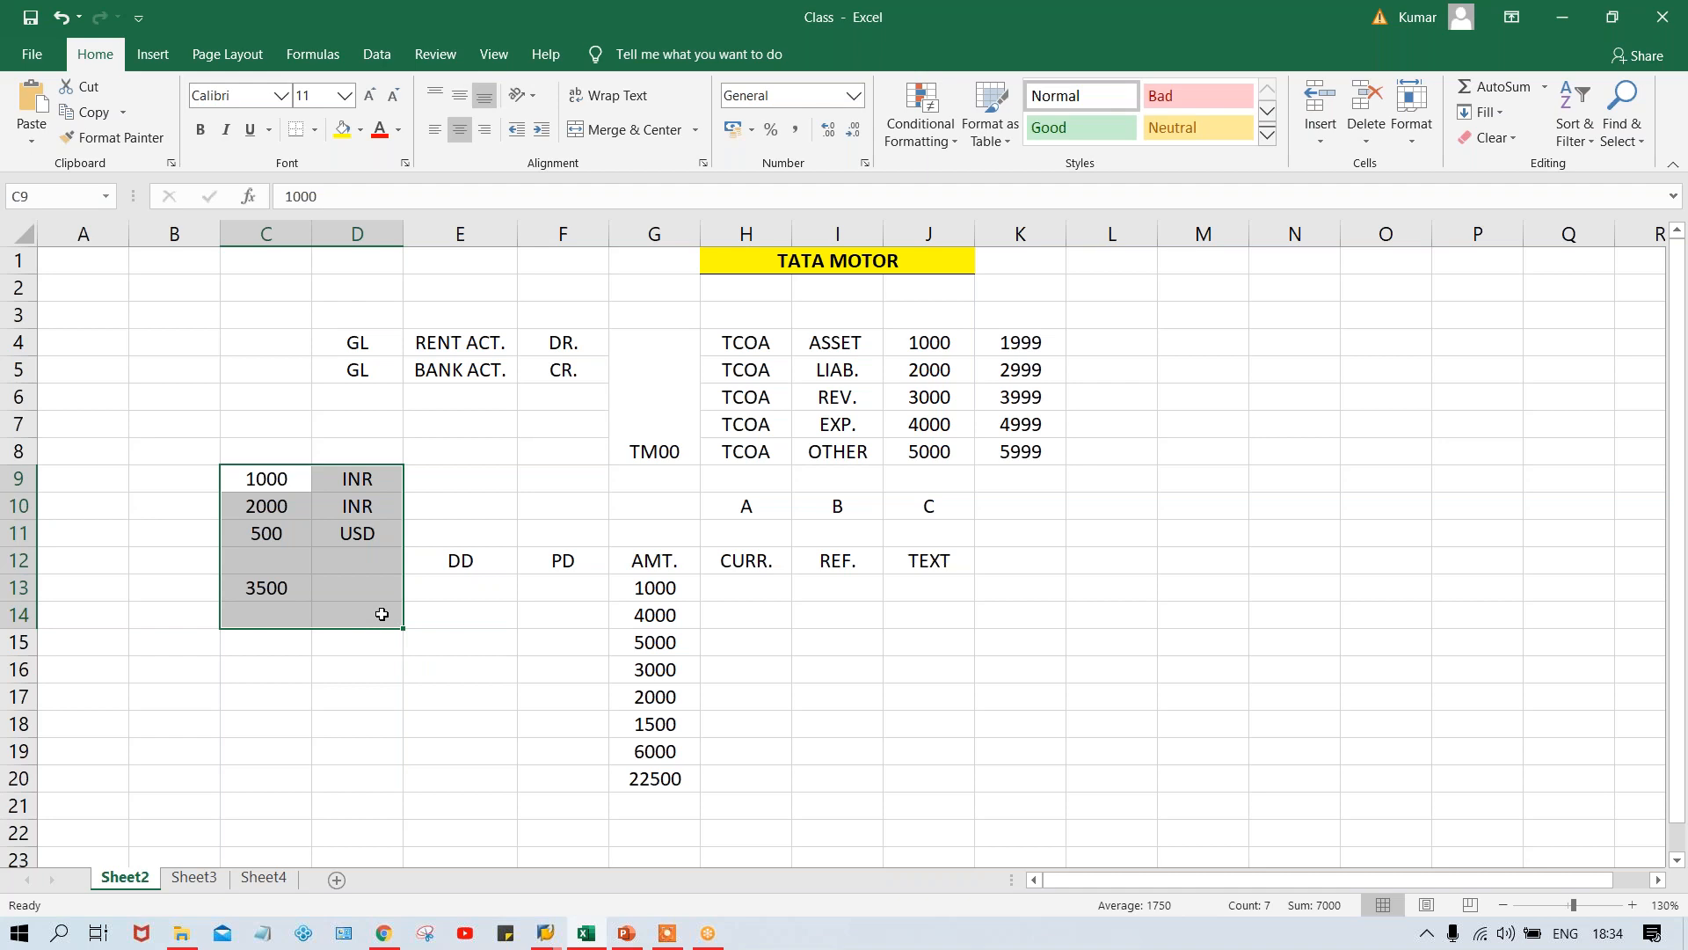
key(Delete)
- Enter the heading ASSIG. in D12 in front of the DD column
click(340, 556)
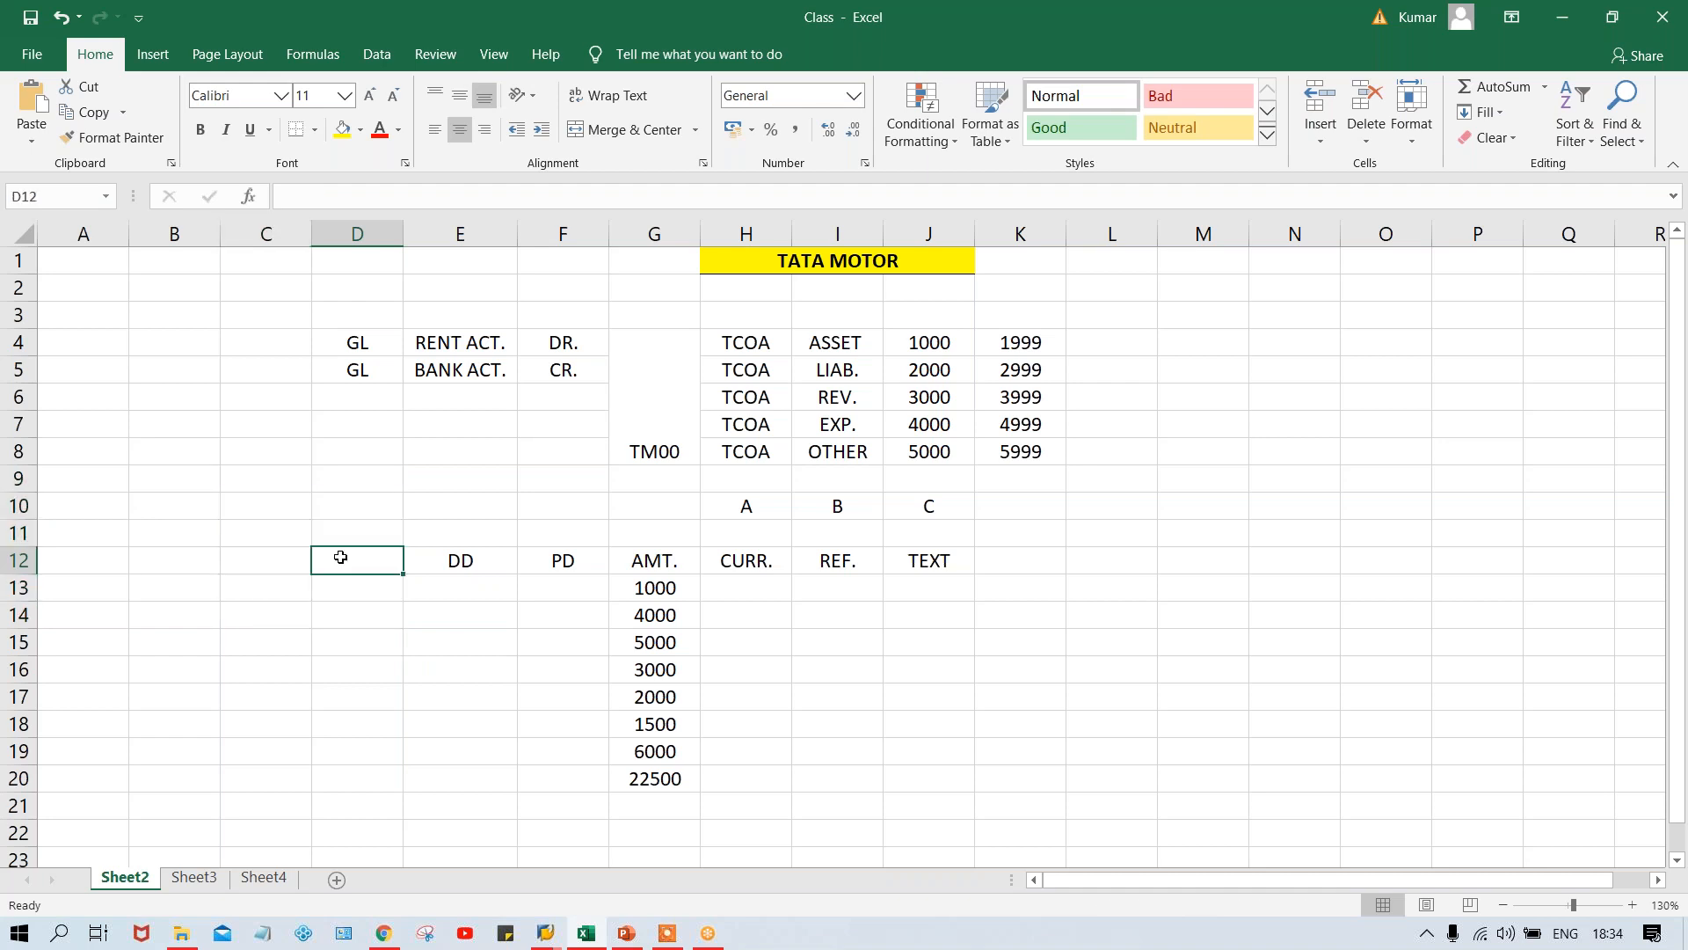
text(A)
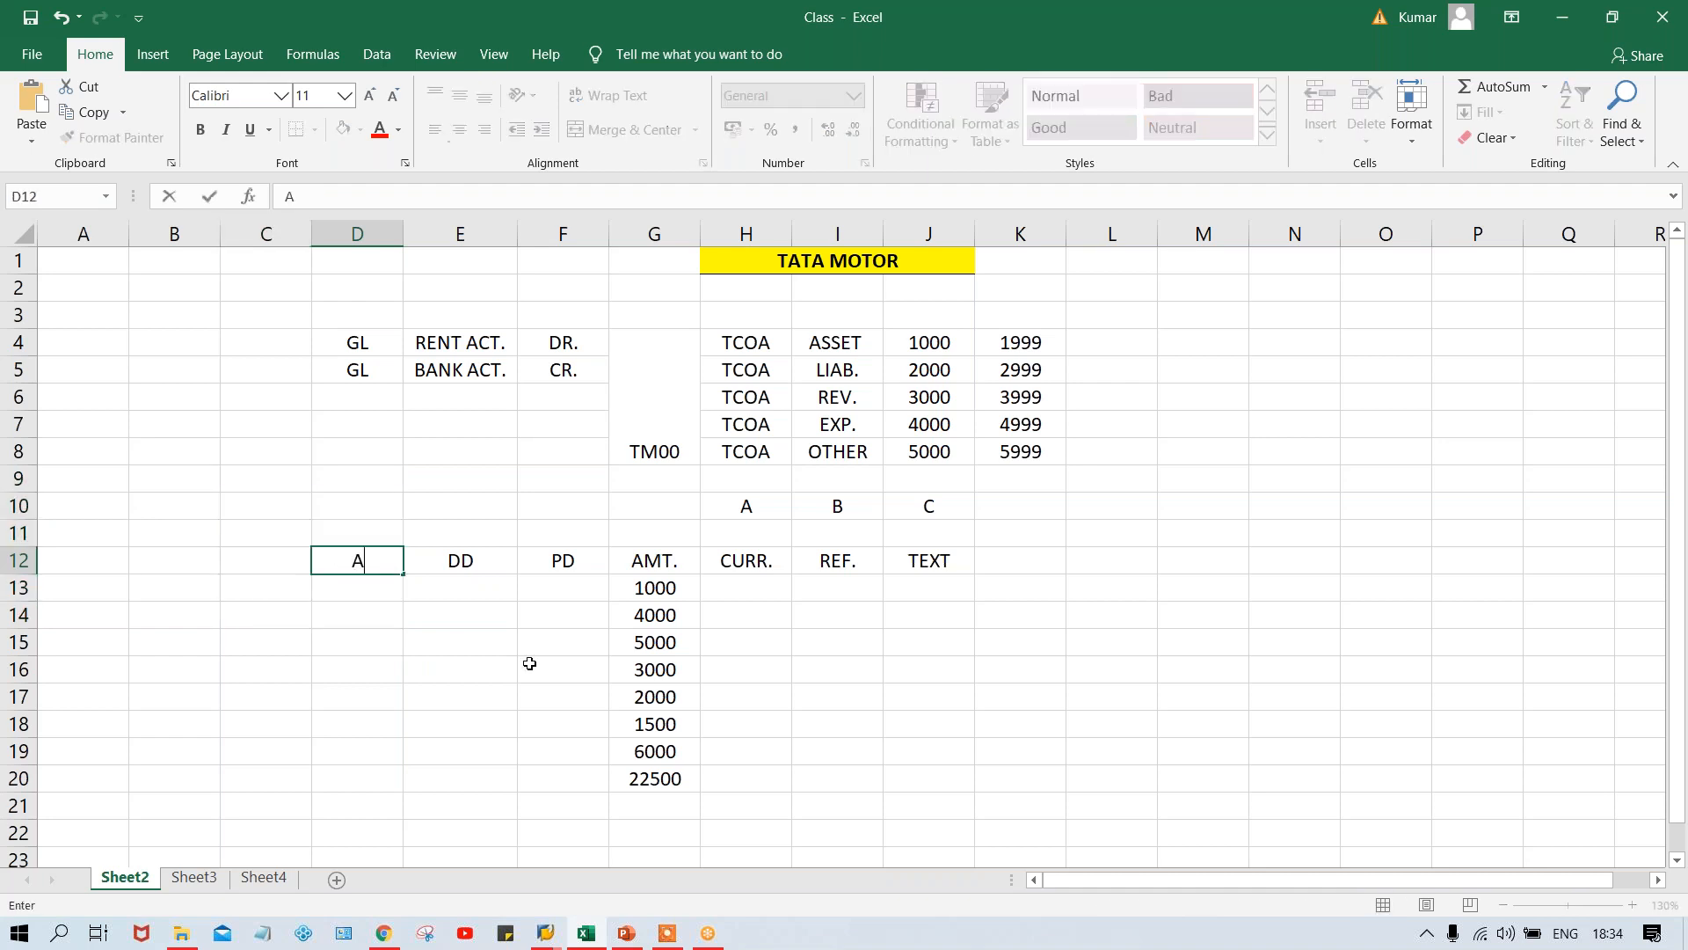
text(SSIG.)
key(Return)
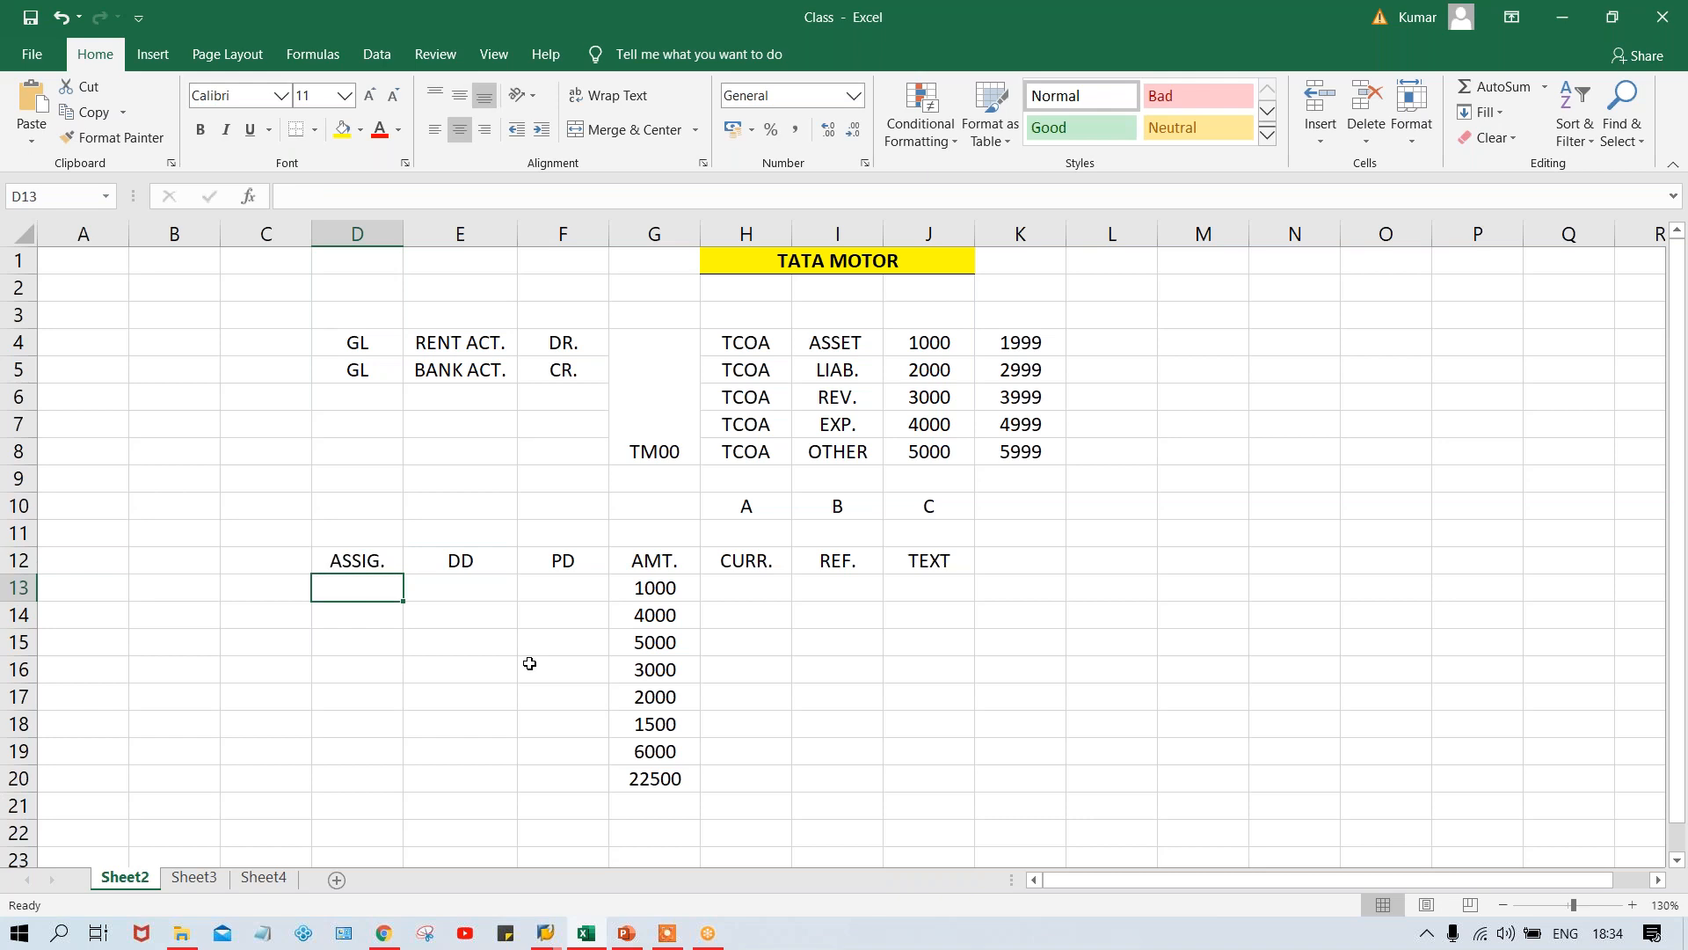
- Compare the ASSIG., DD and PD columns in Excel with the sort key of G/L account 4000 in SAP
click(463, 568)
click(563, 559)
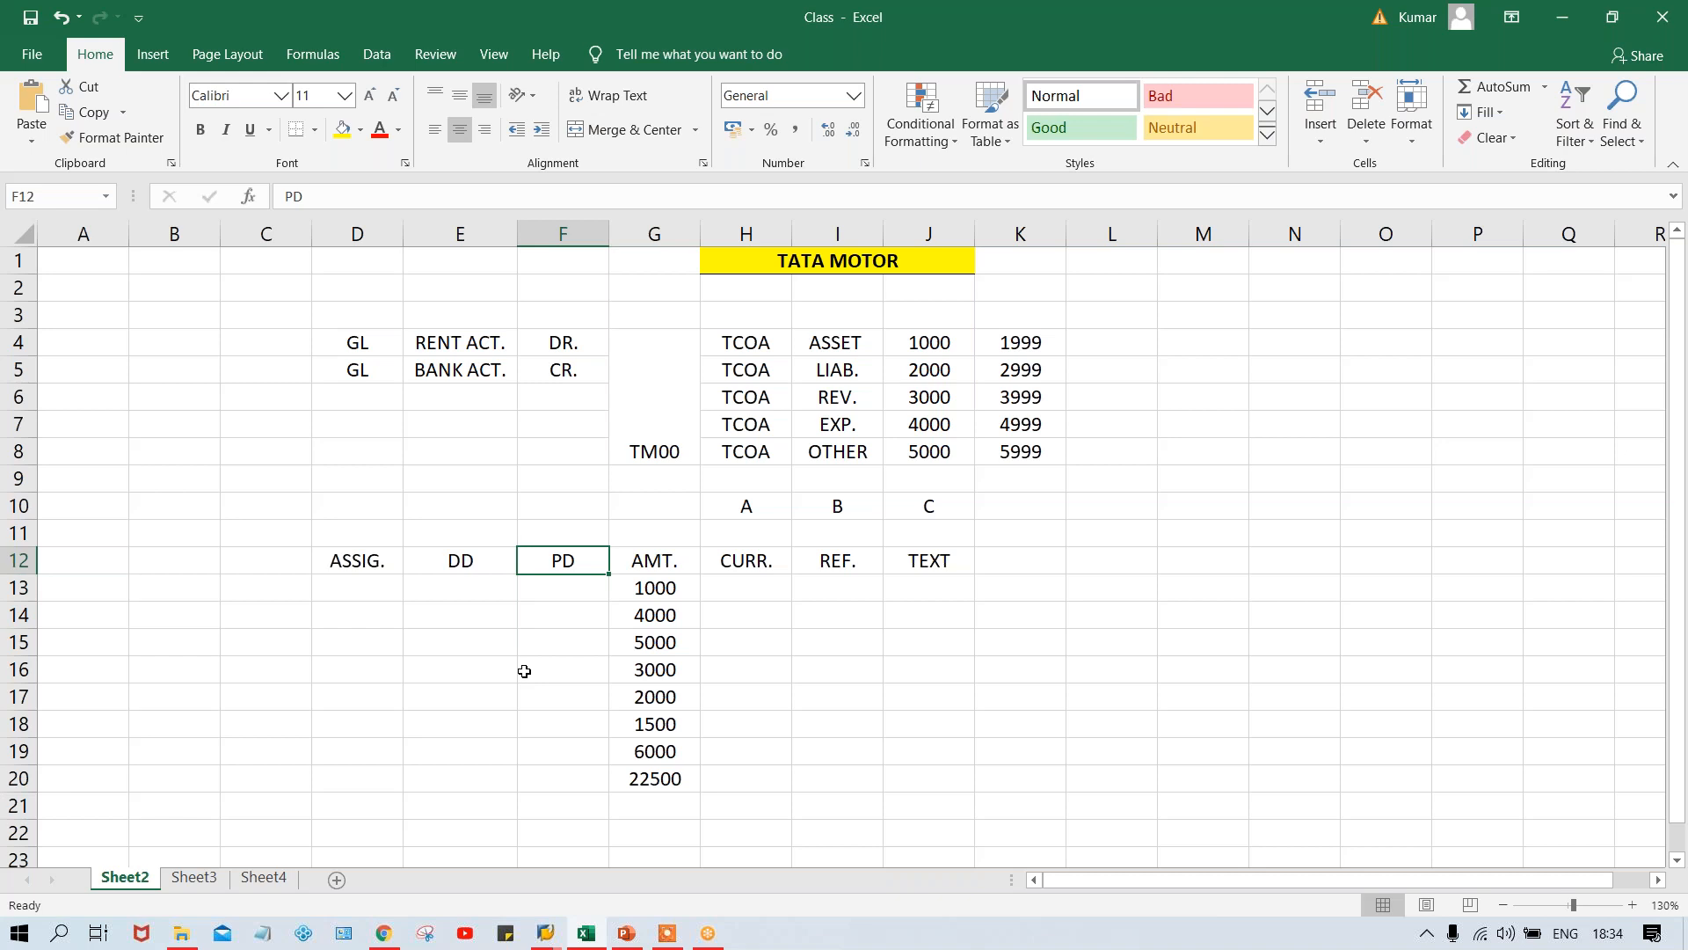
key(Left)
key(Left)
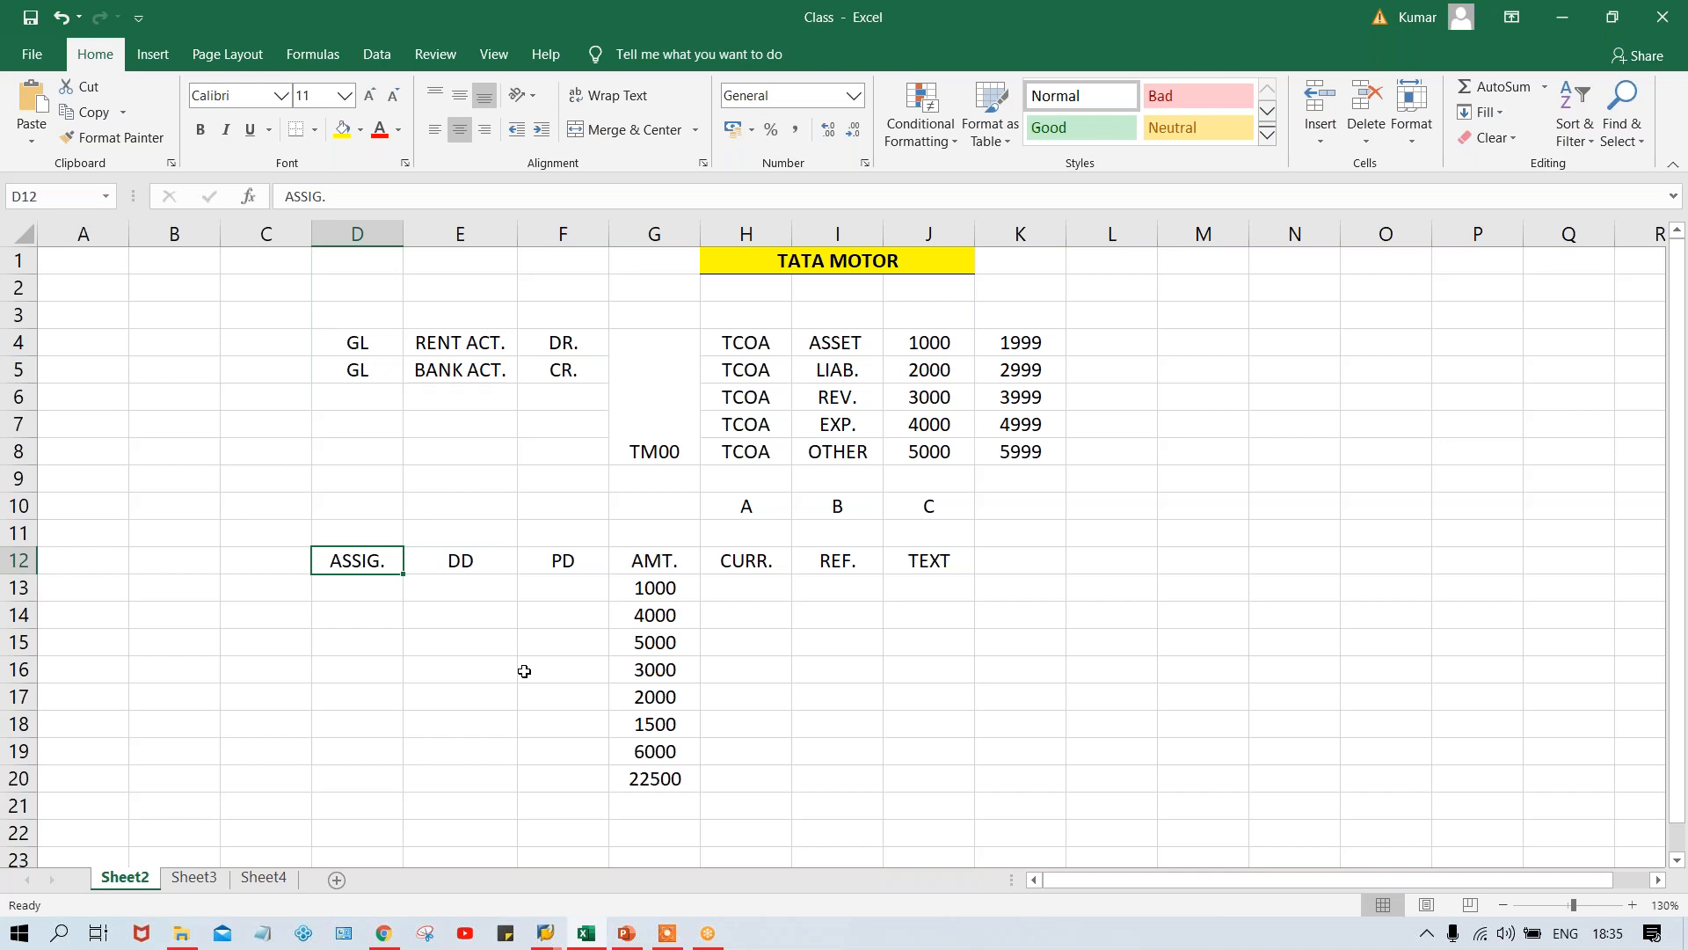
key(alt+Tab)
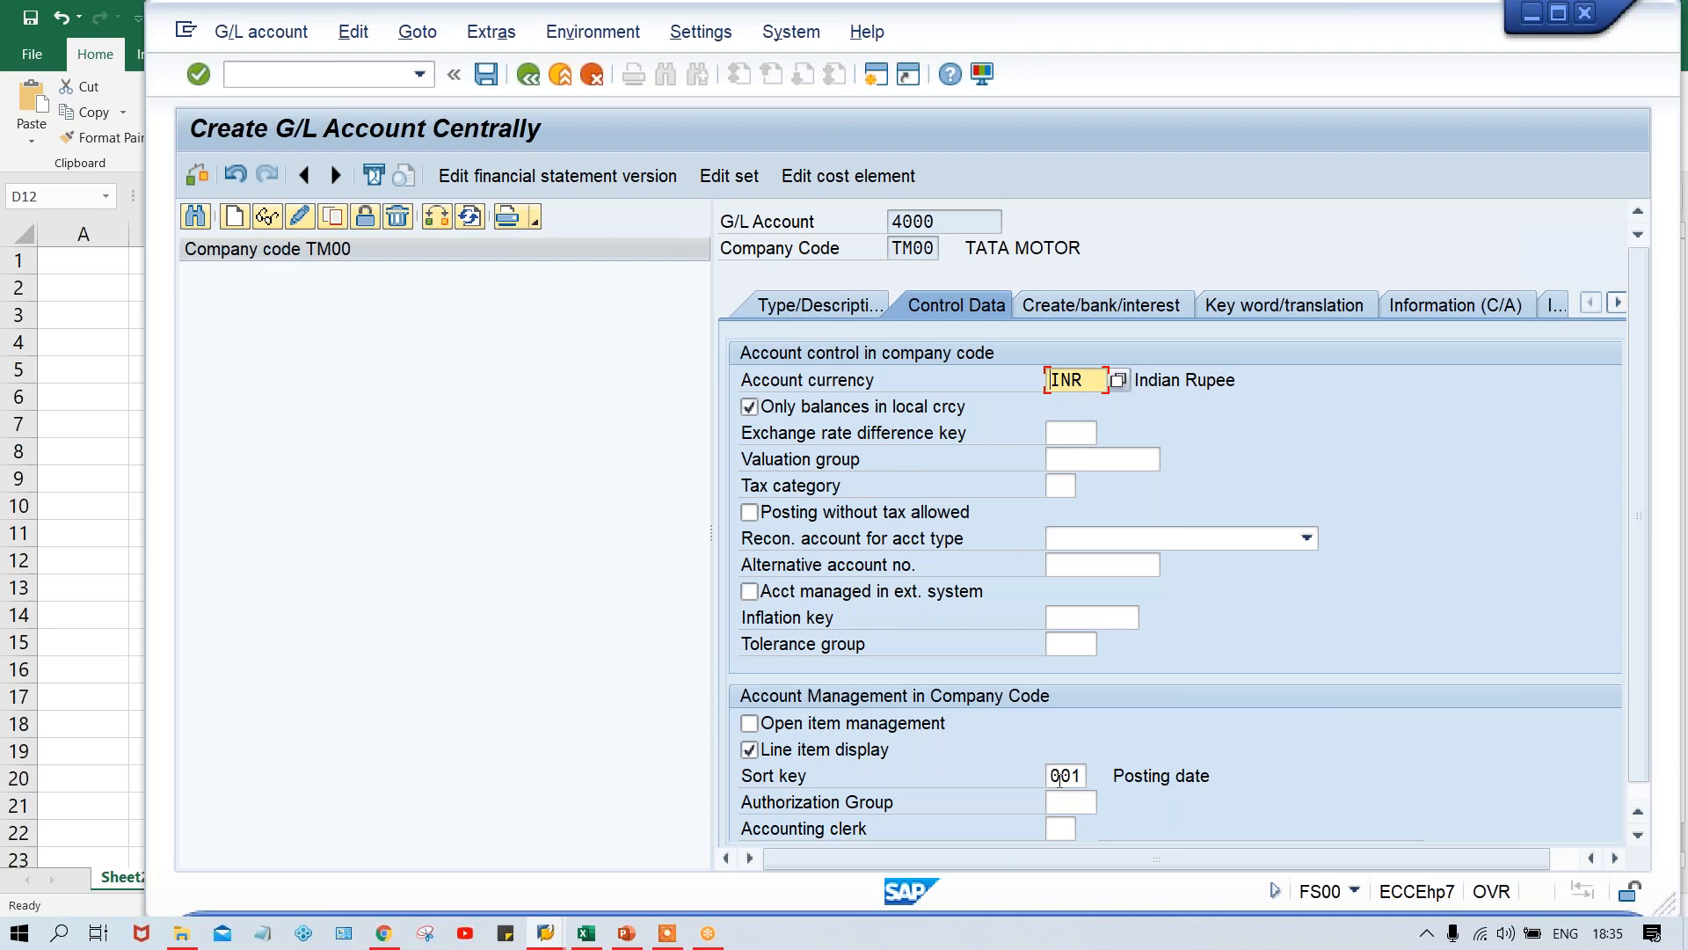
click(1060, 776)
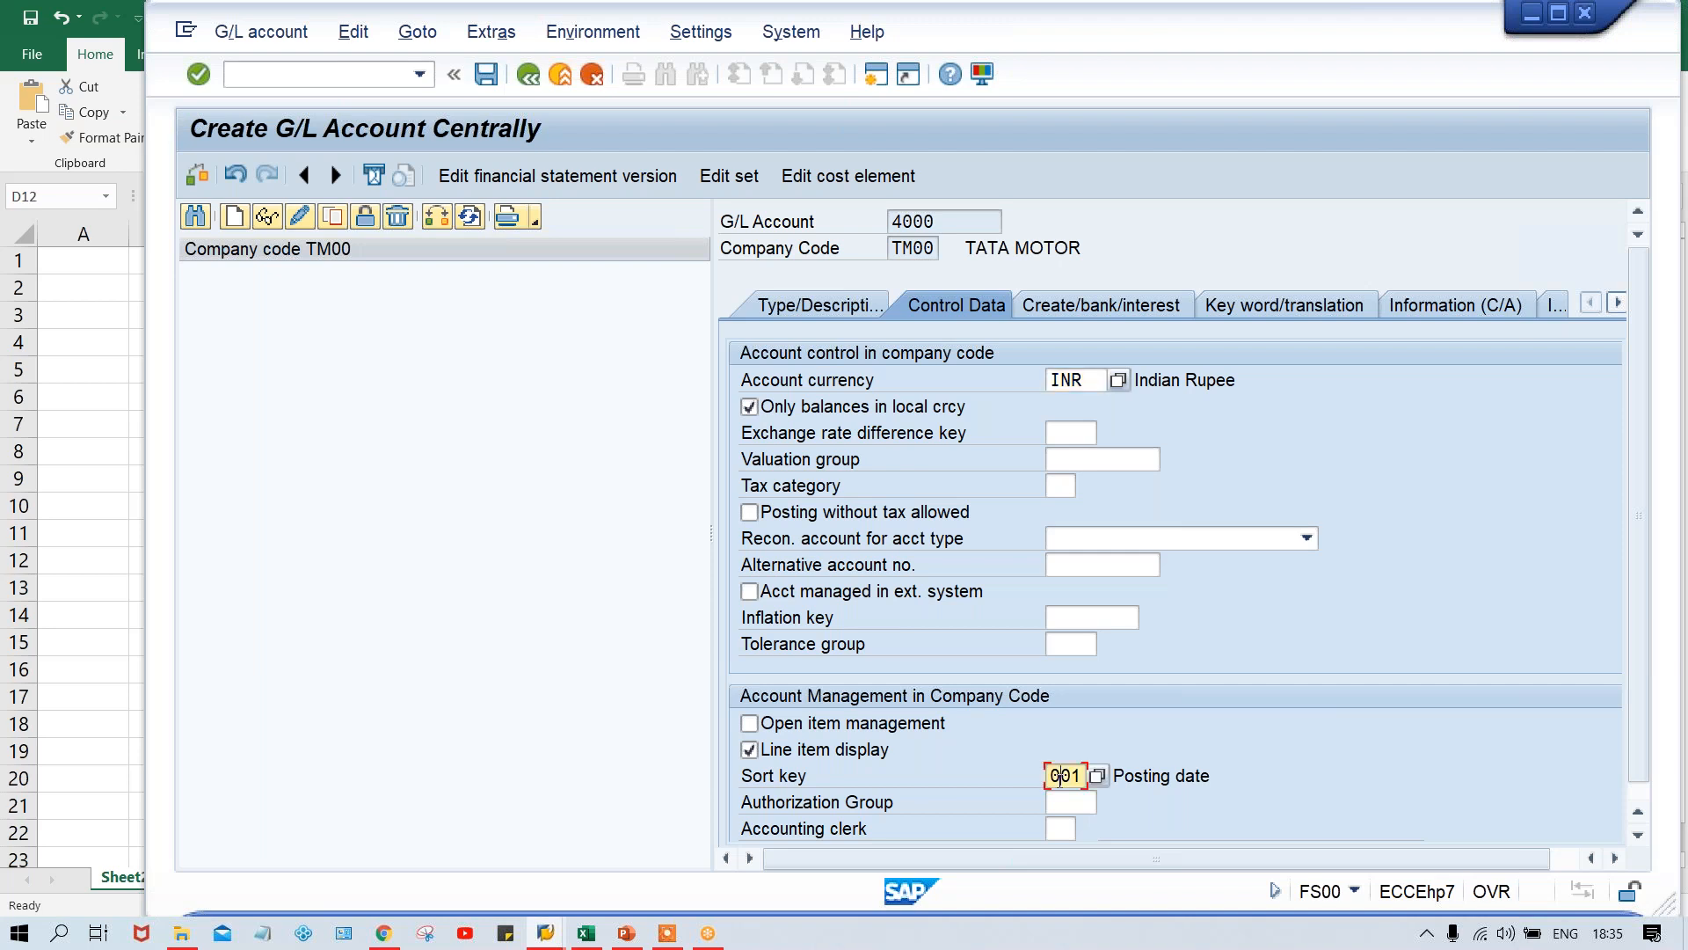
click(1218, 778)
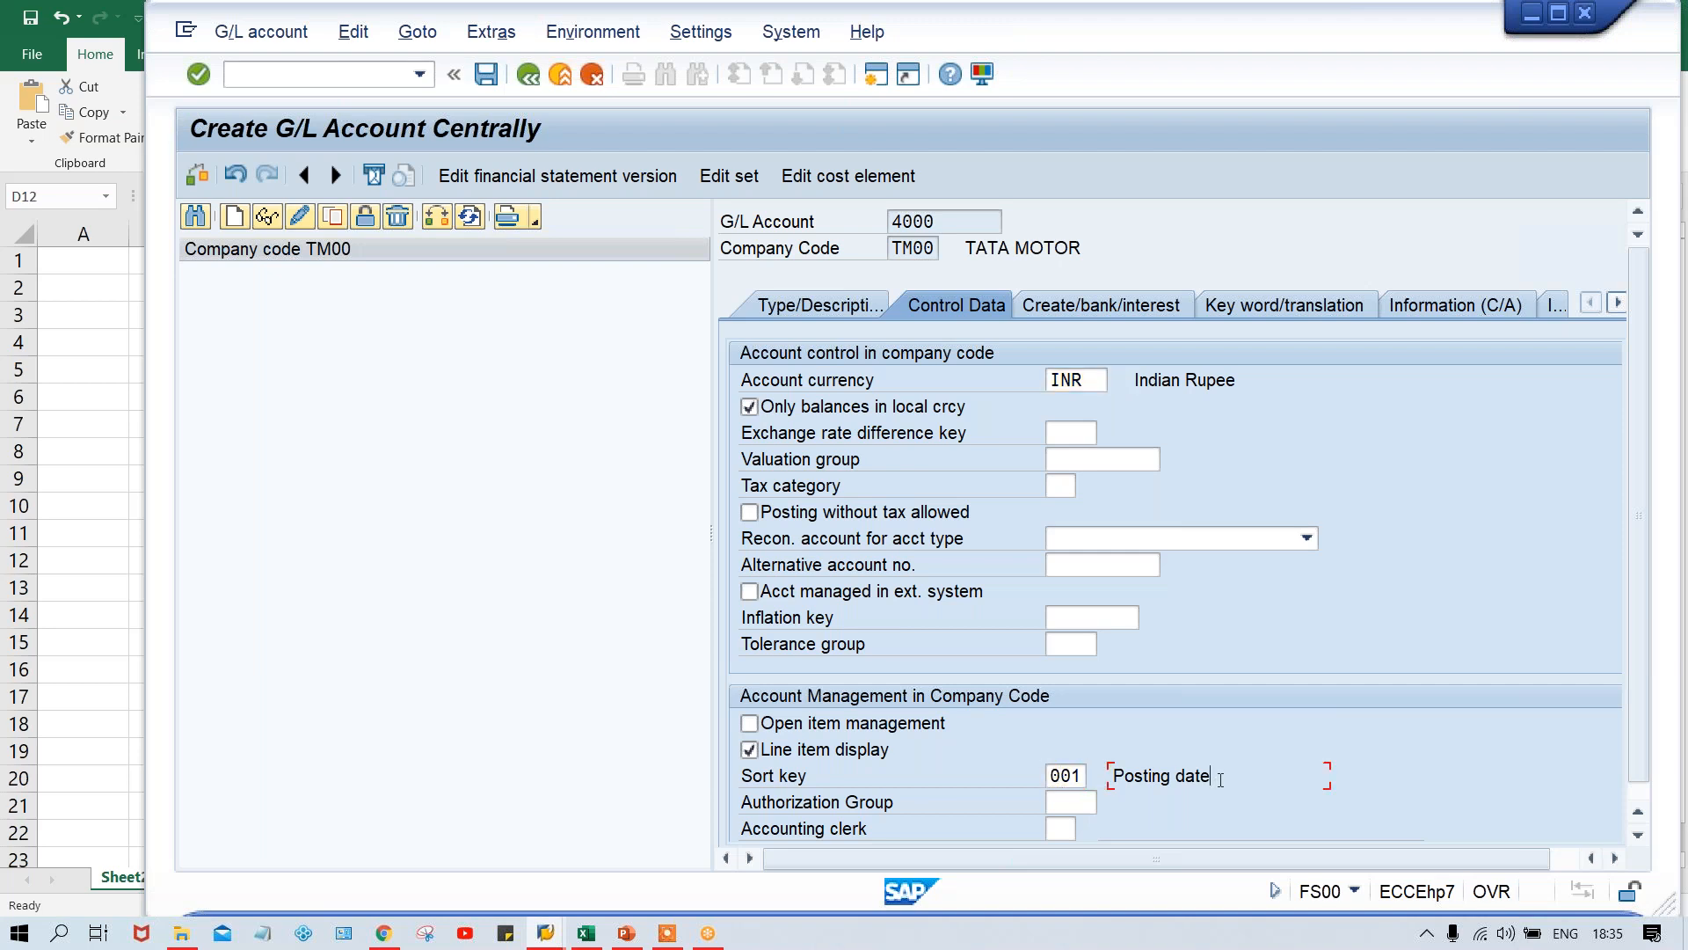
double_click(1060, 776)
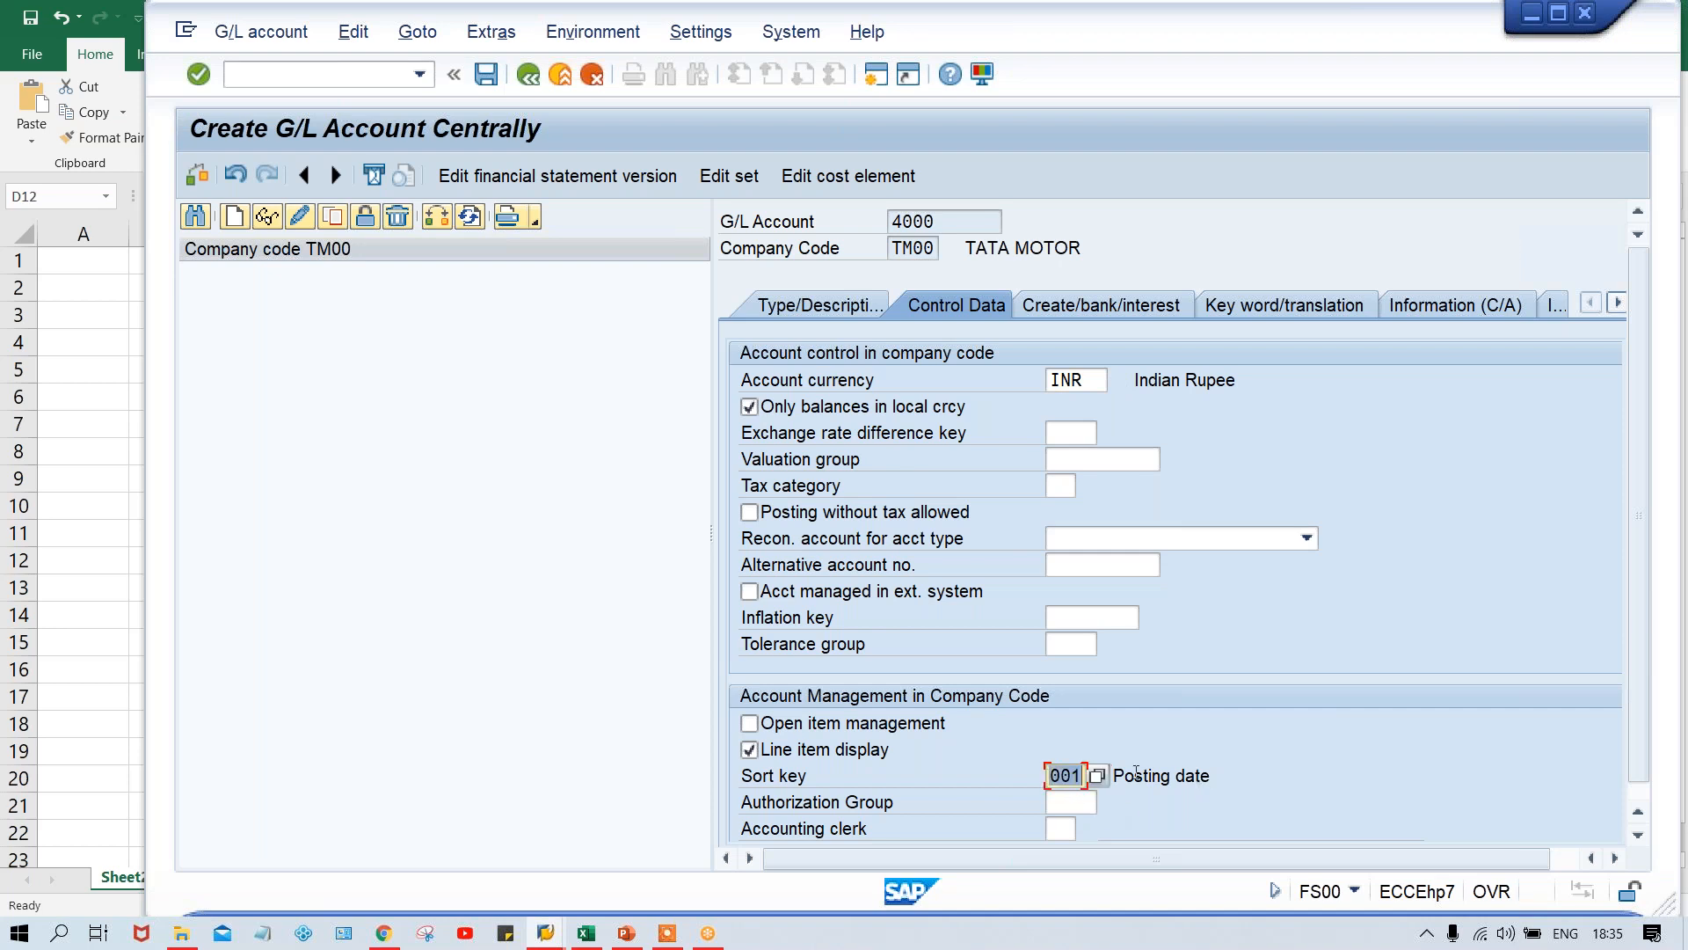
key(alt+Tab)
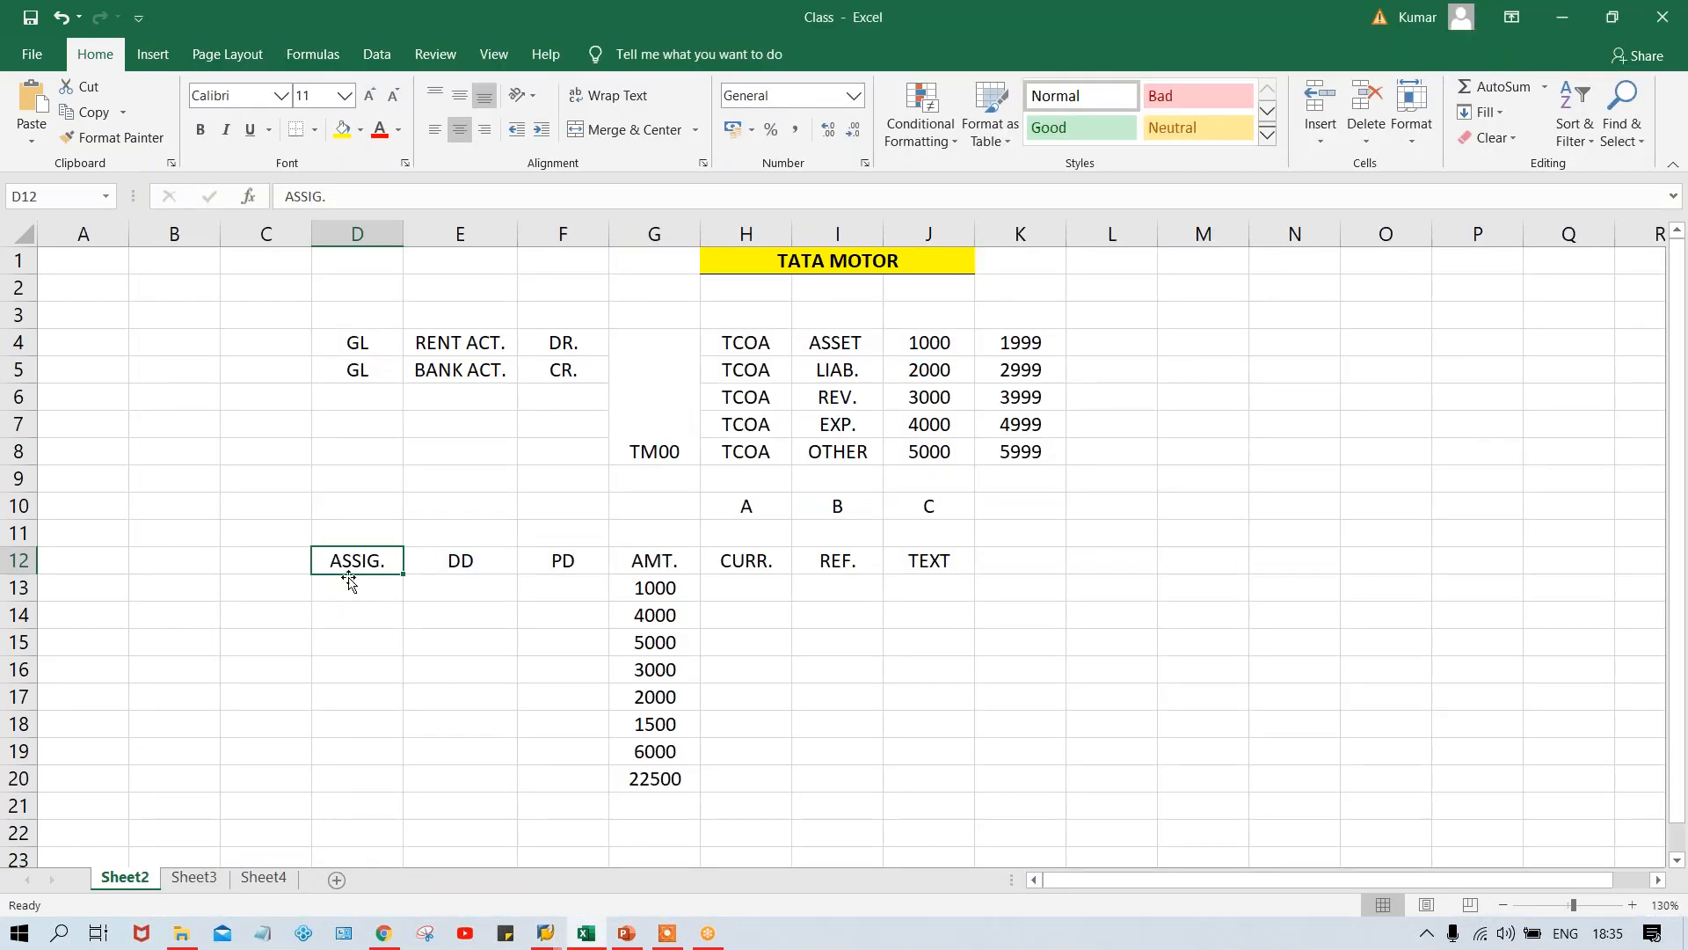
click(349, 585)
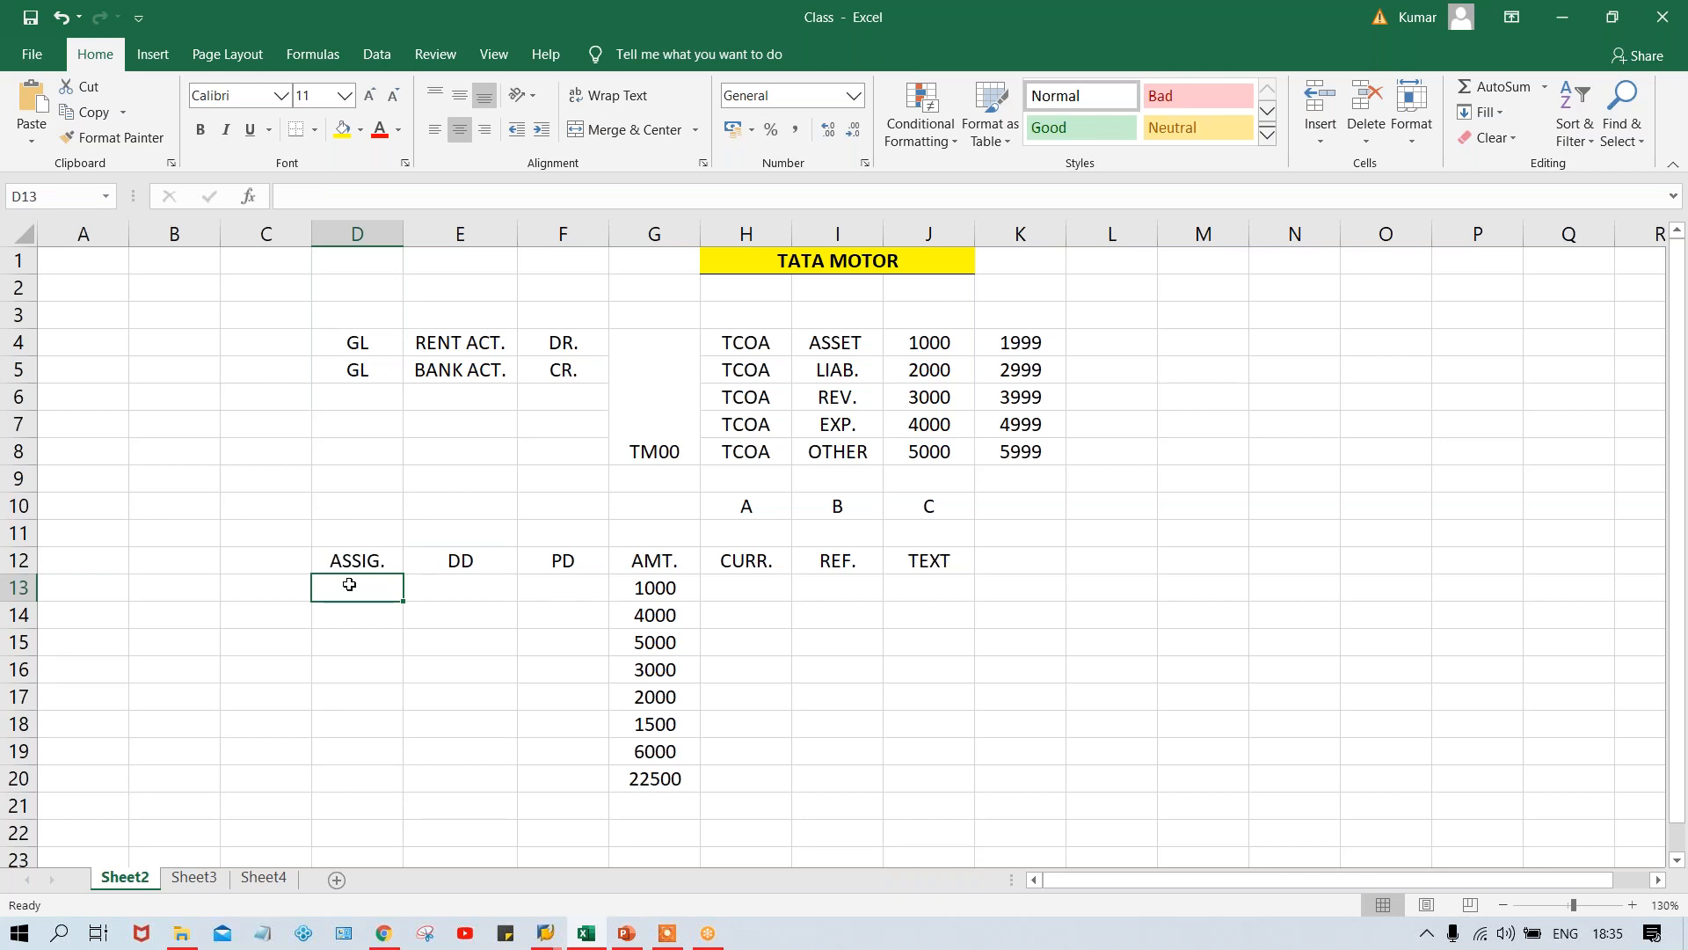
key(alt+Tab)
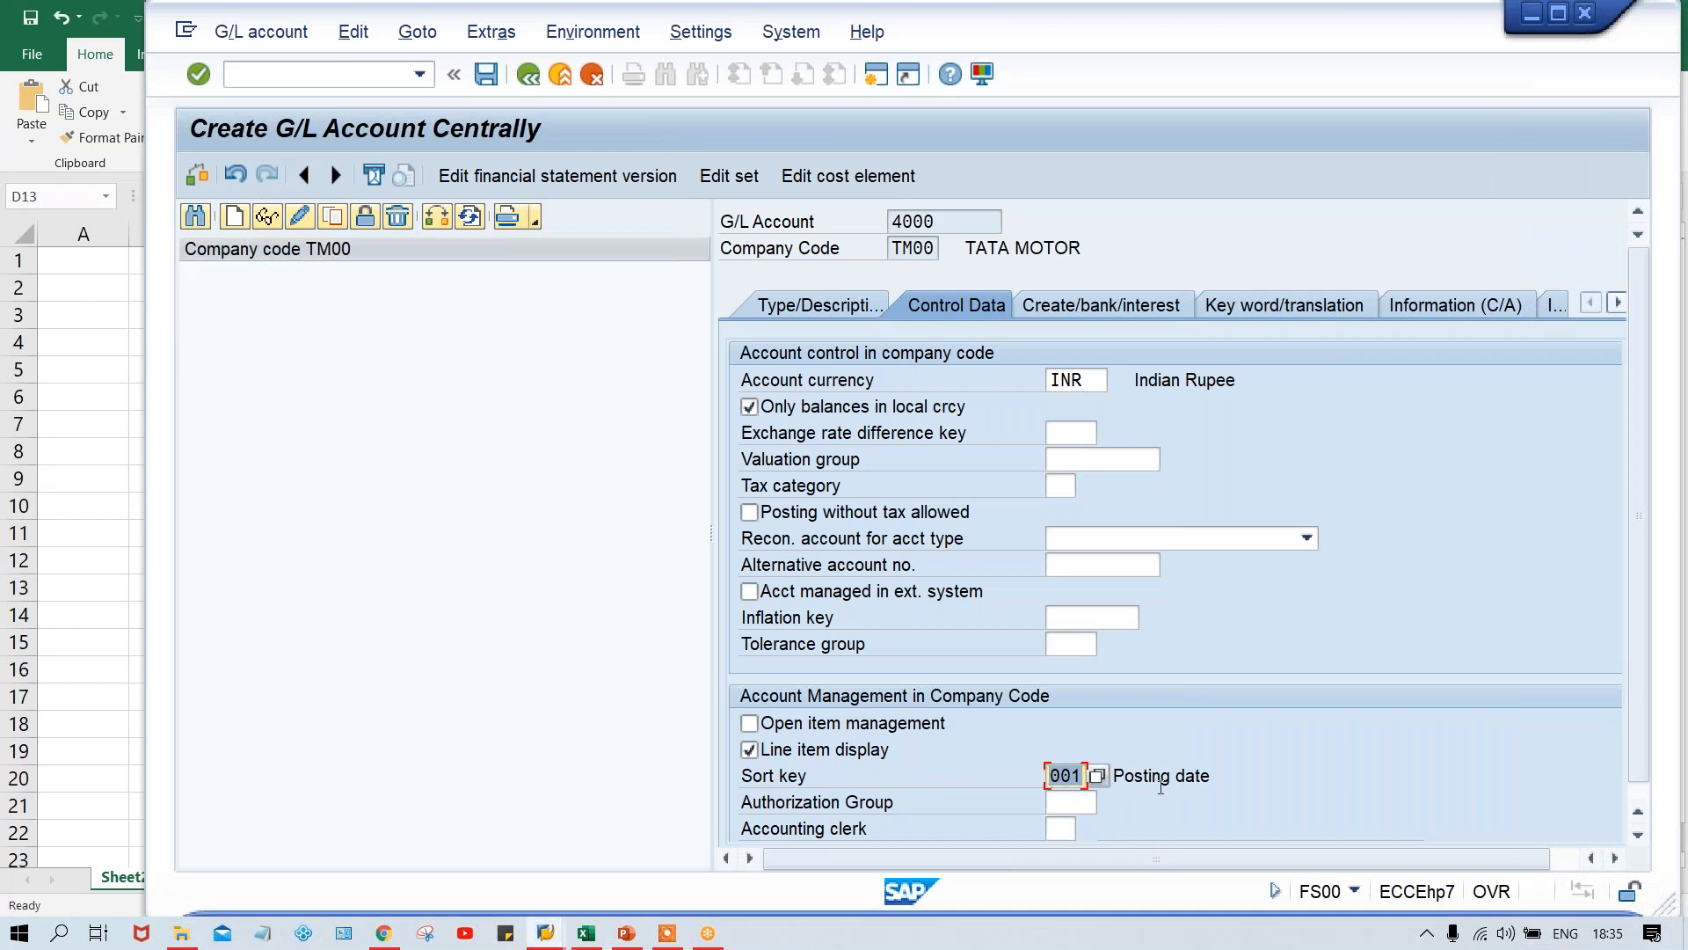
key(alt+Tab)
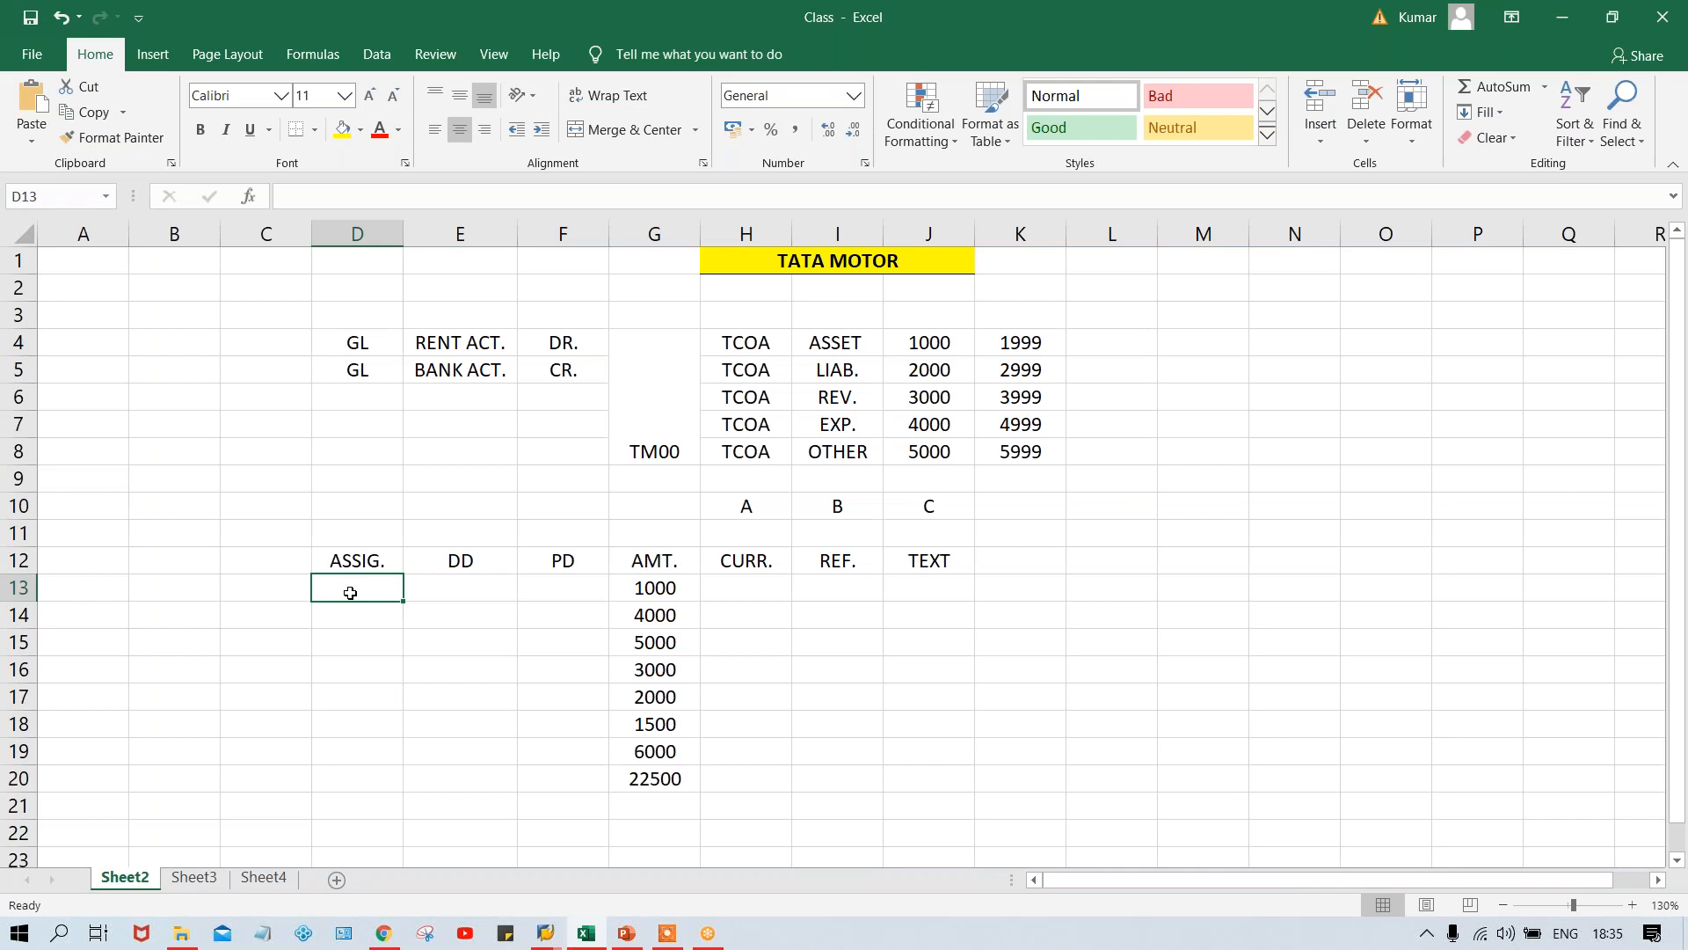
- Switch to SAP, assign field status group G001 to G/L account 4000 and save the account
key(alt+Tab)
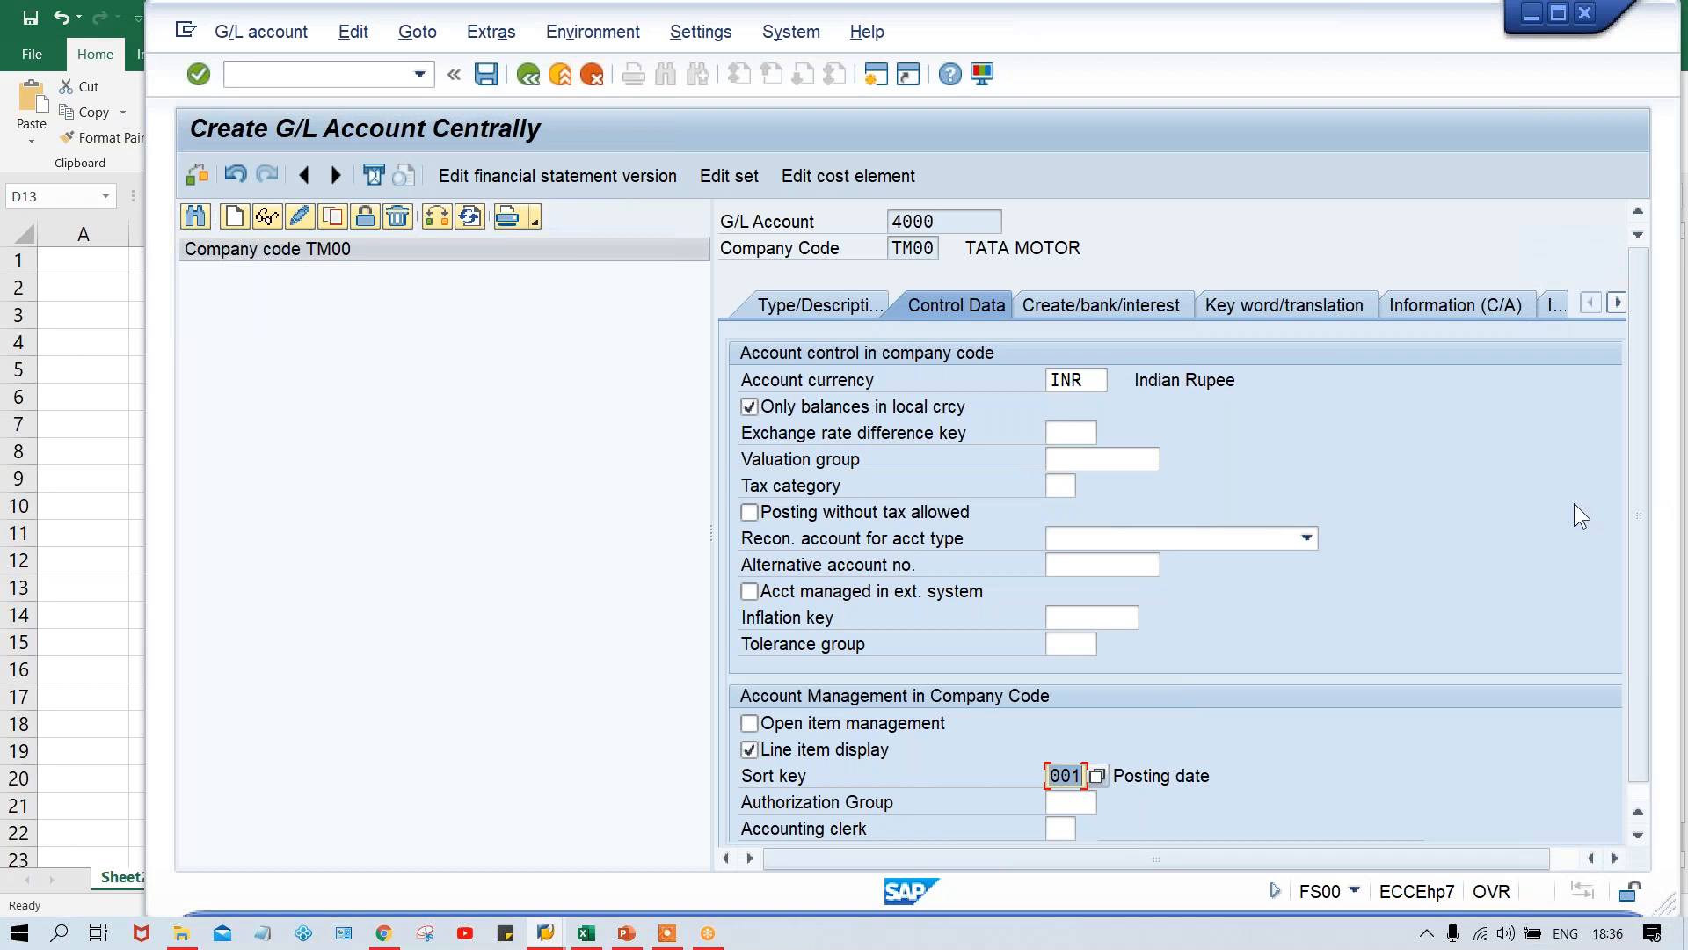
click(1108, 309)
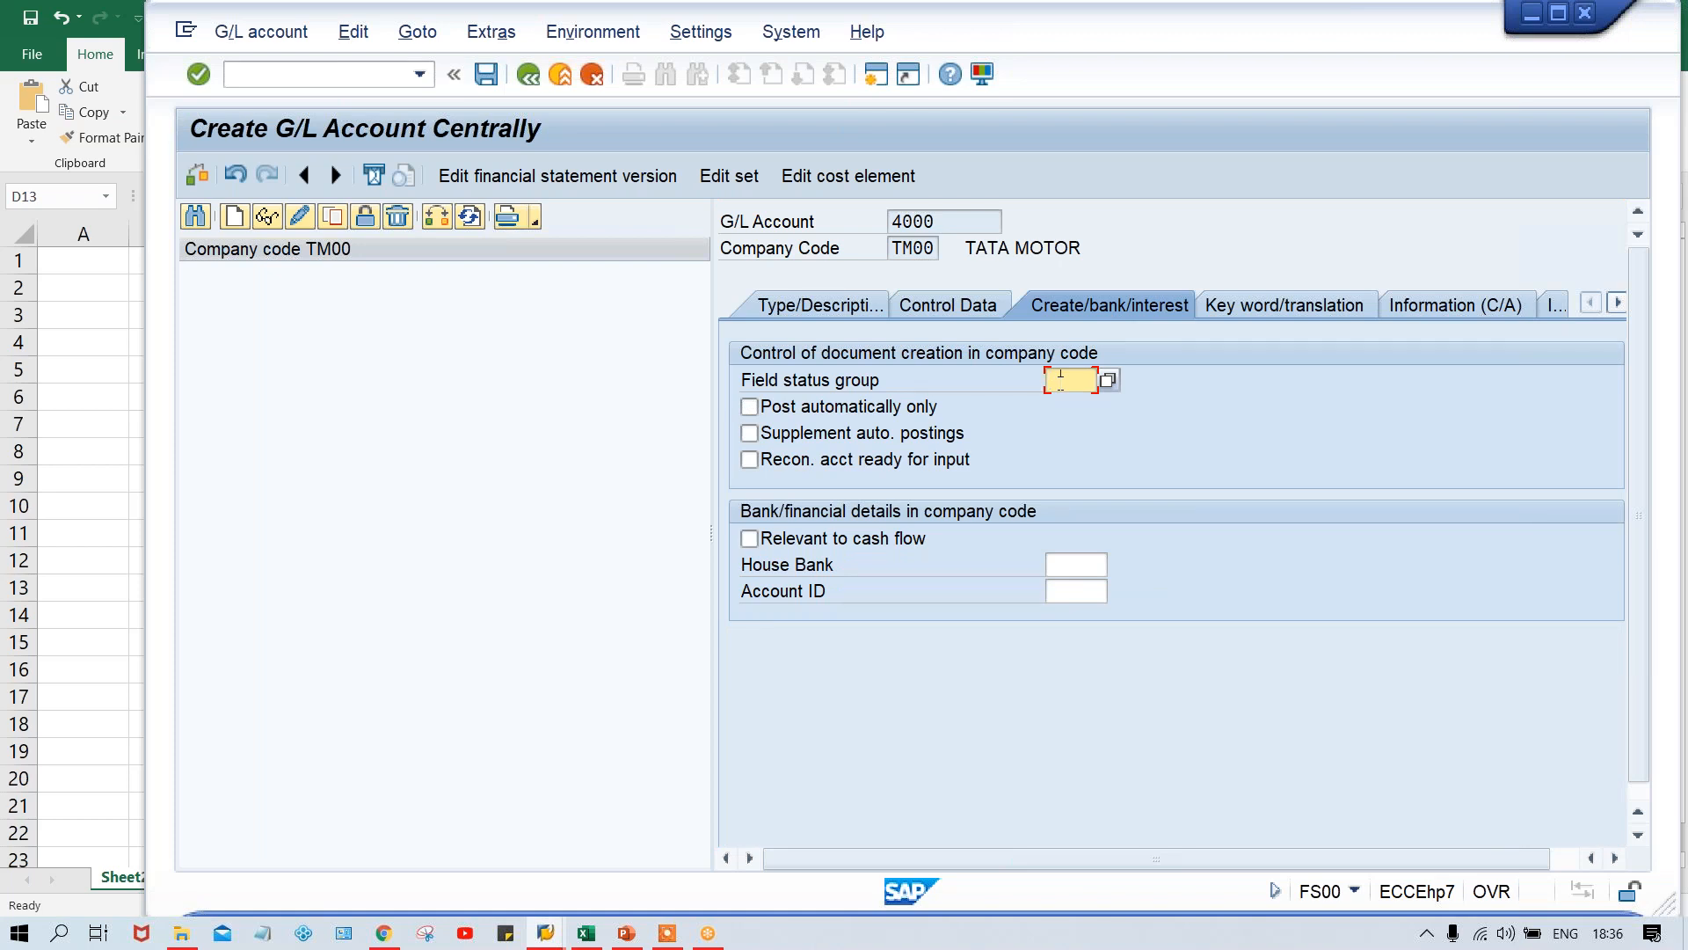
text(G001)
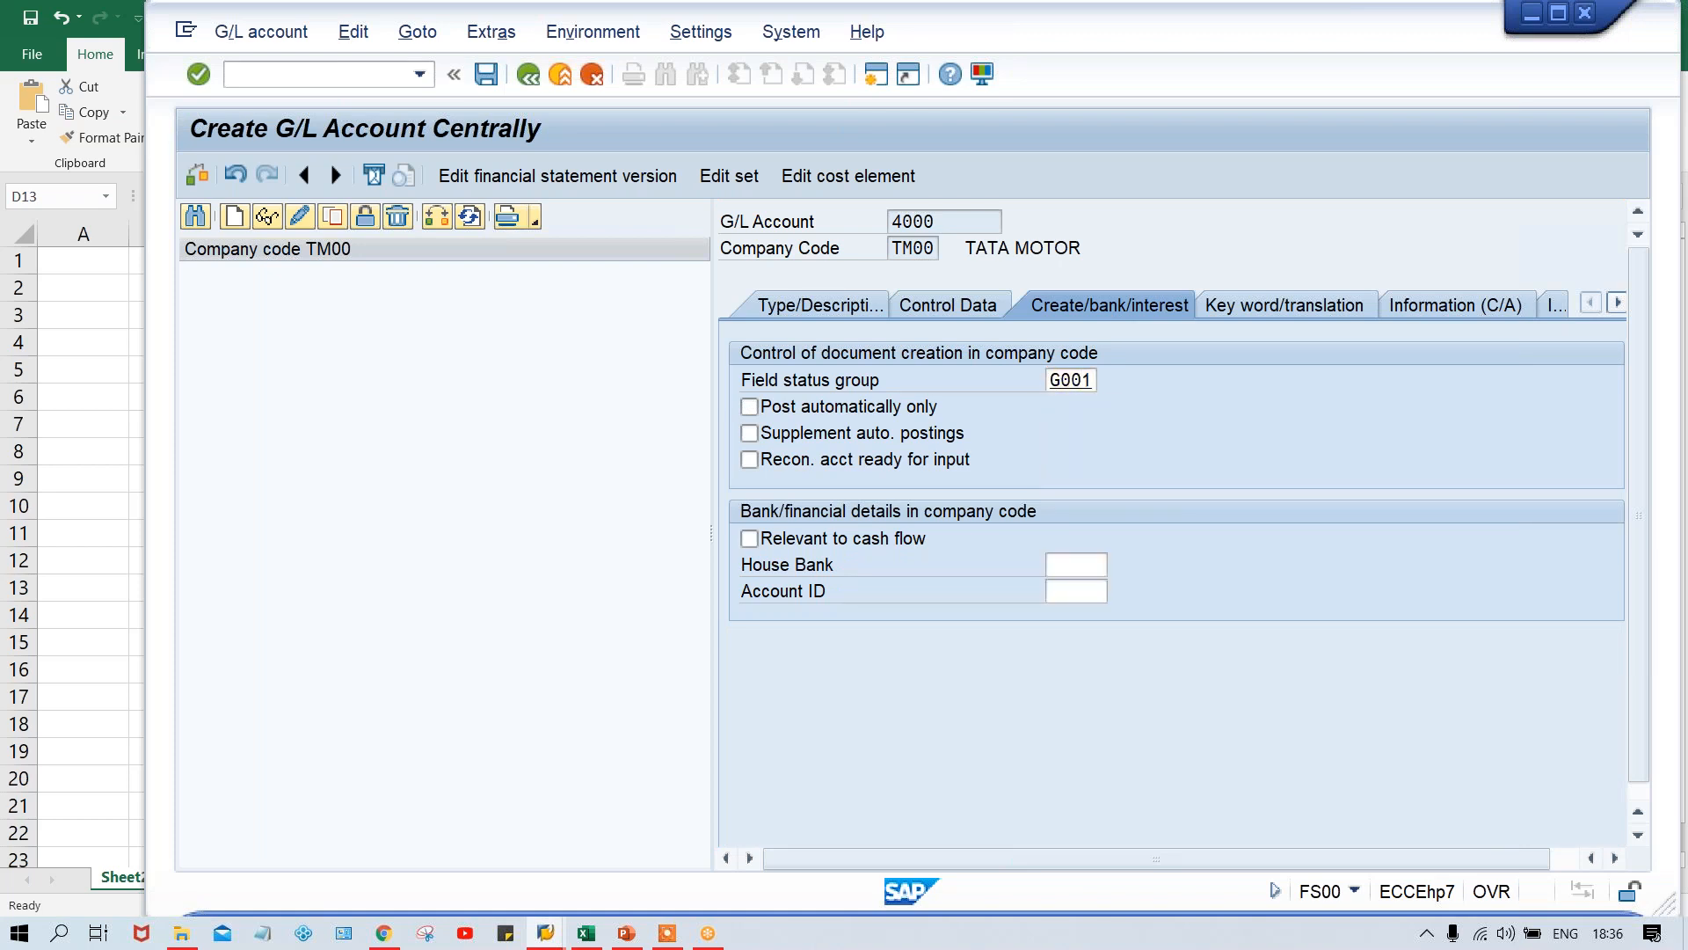
key(Return)
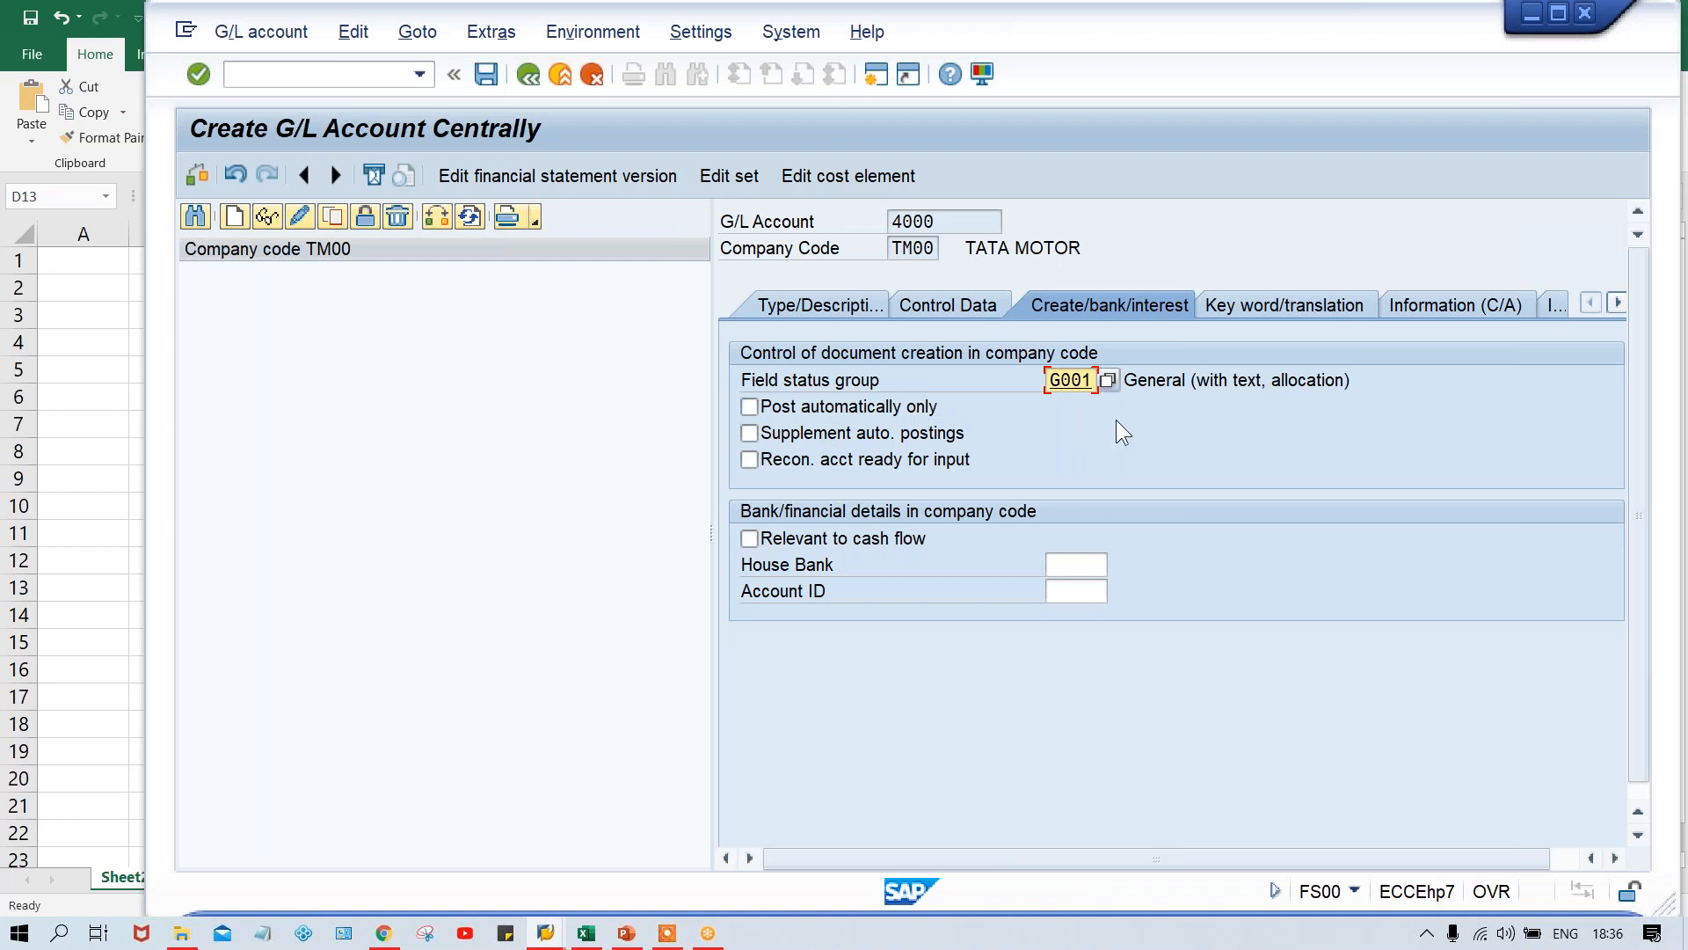
key(ctrl+s)
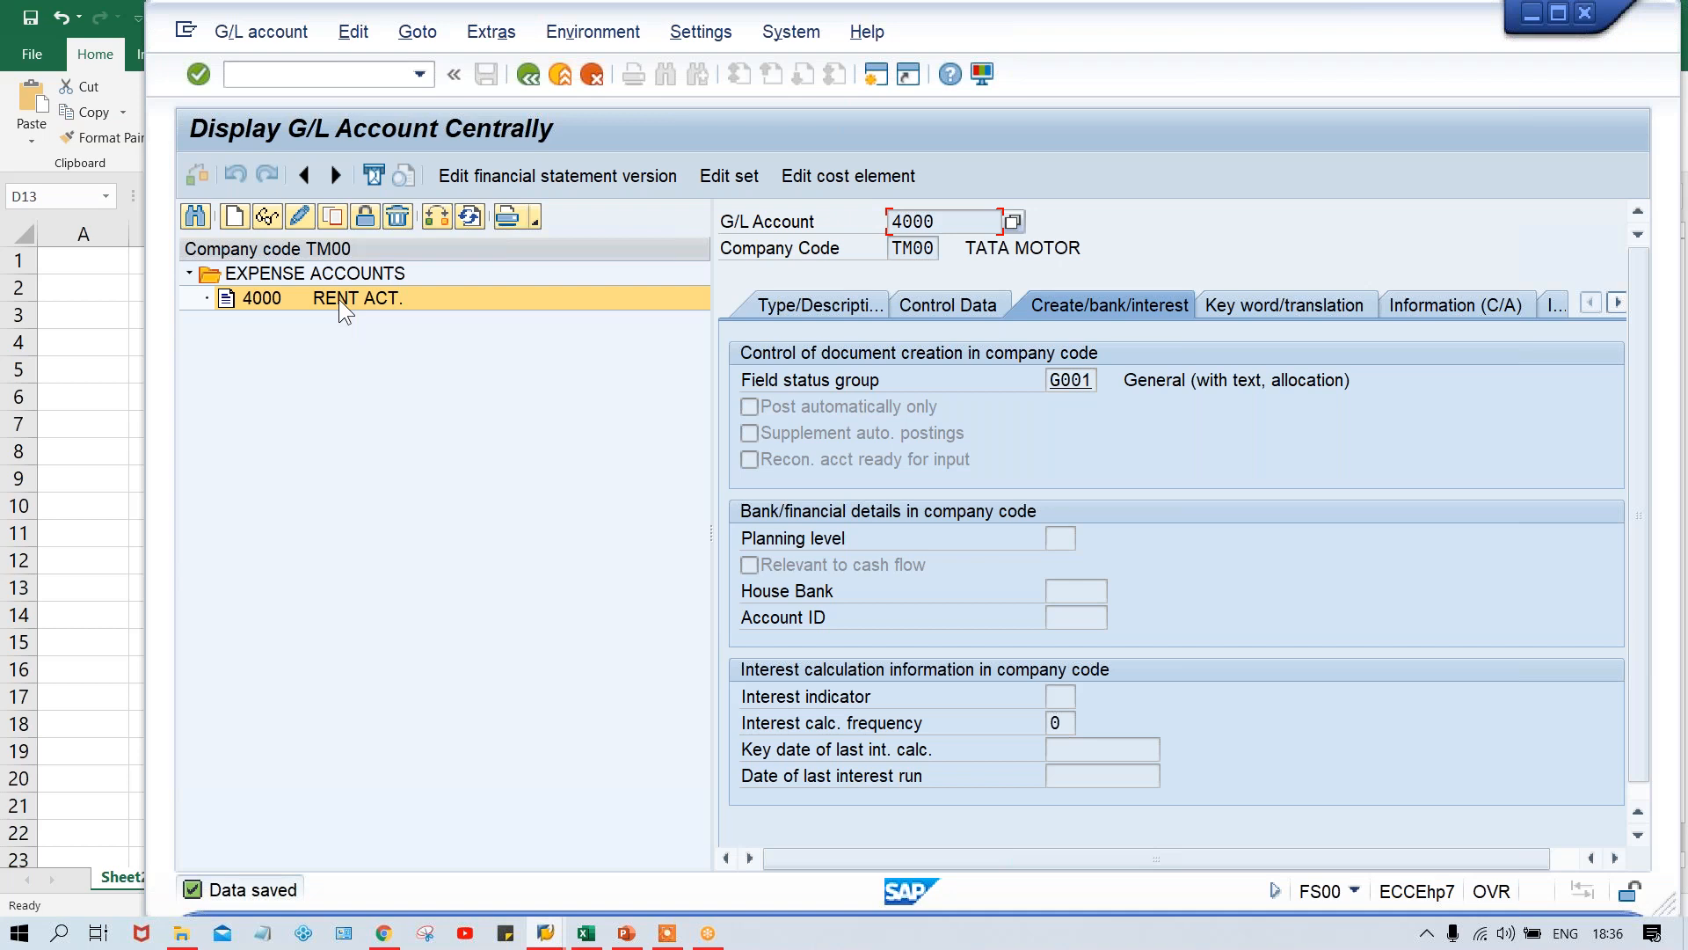
- Review the type and description data and the document creation settings of the saved rent account 4000
click(788, 297)
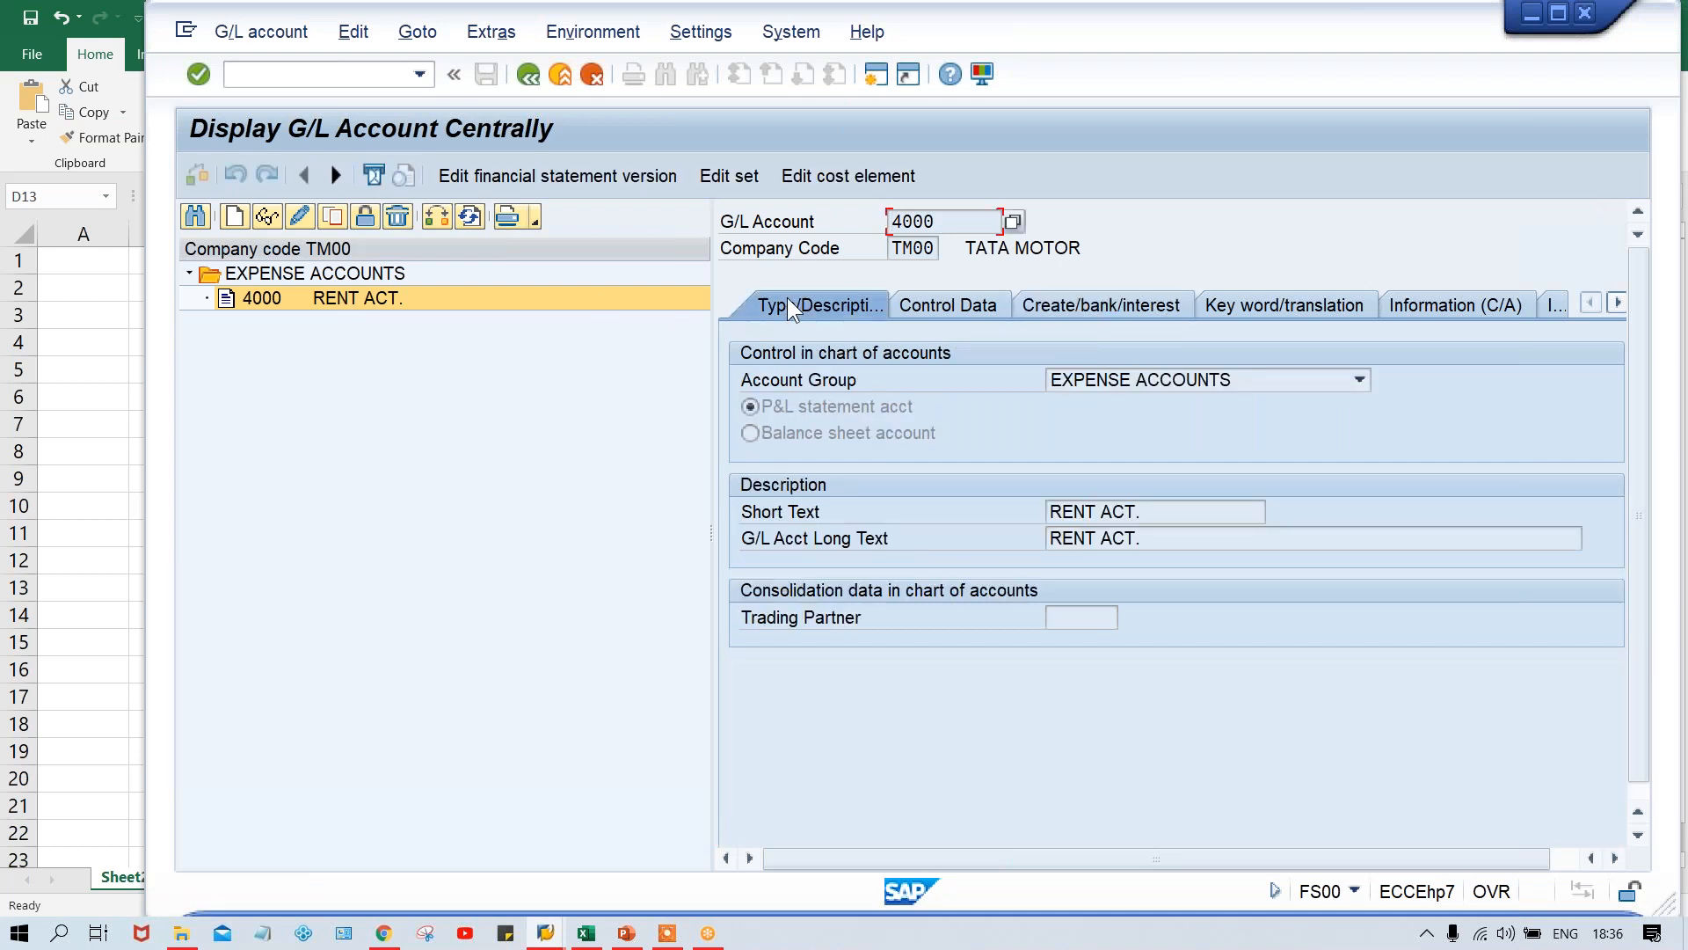
click(1121, 310)
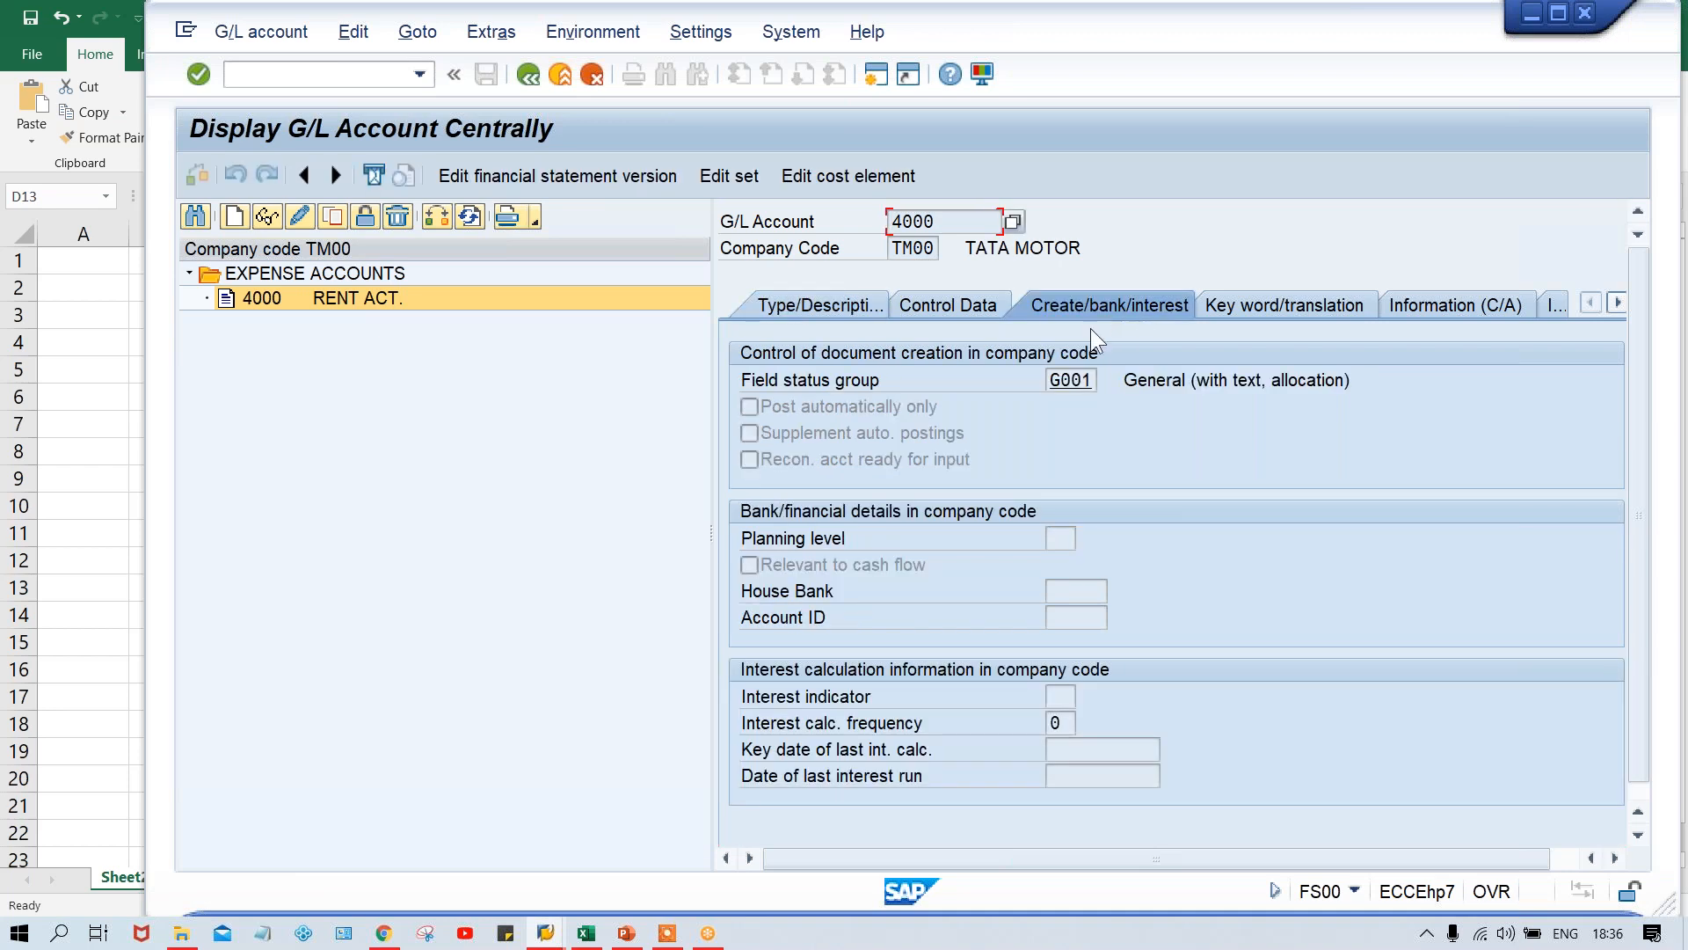
click(799, 303)
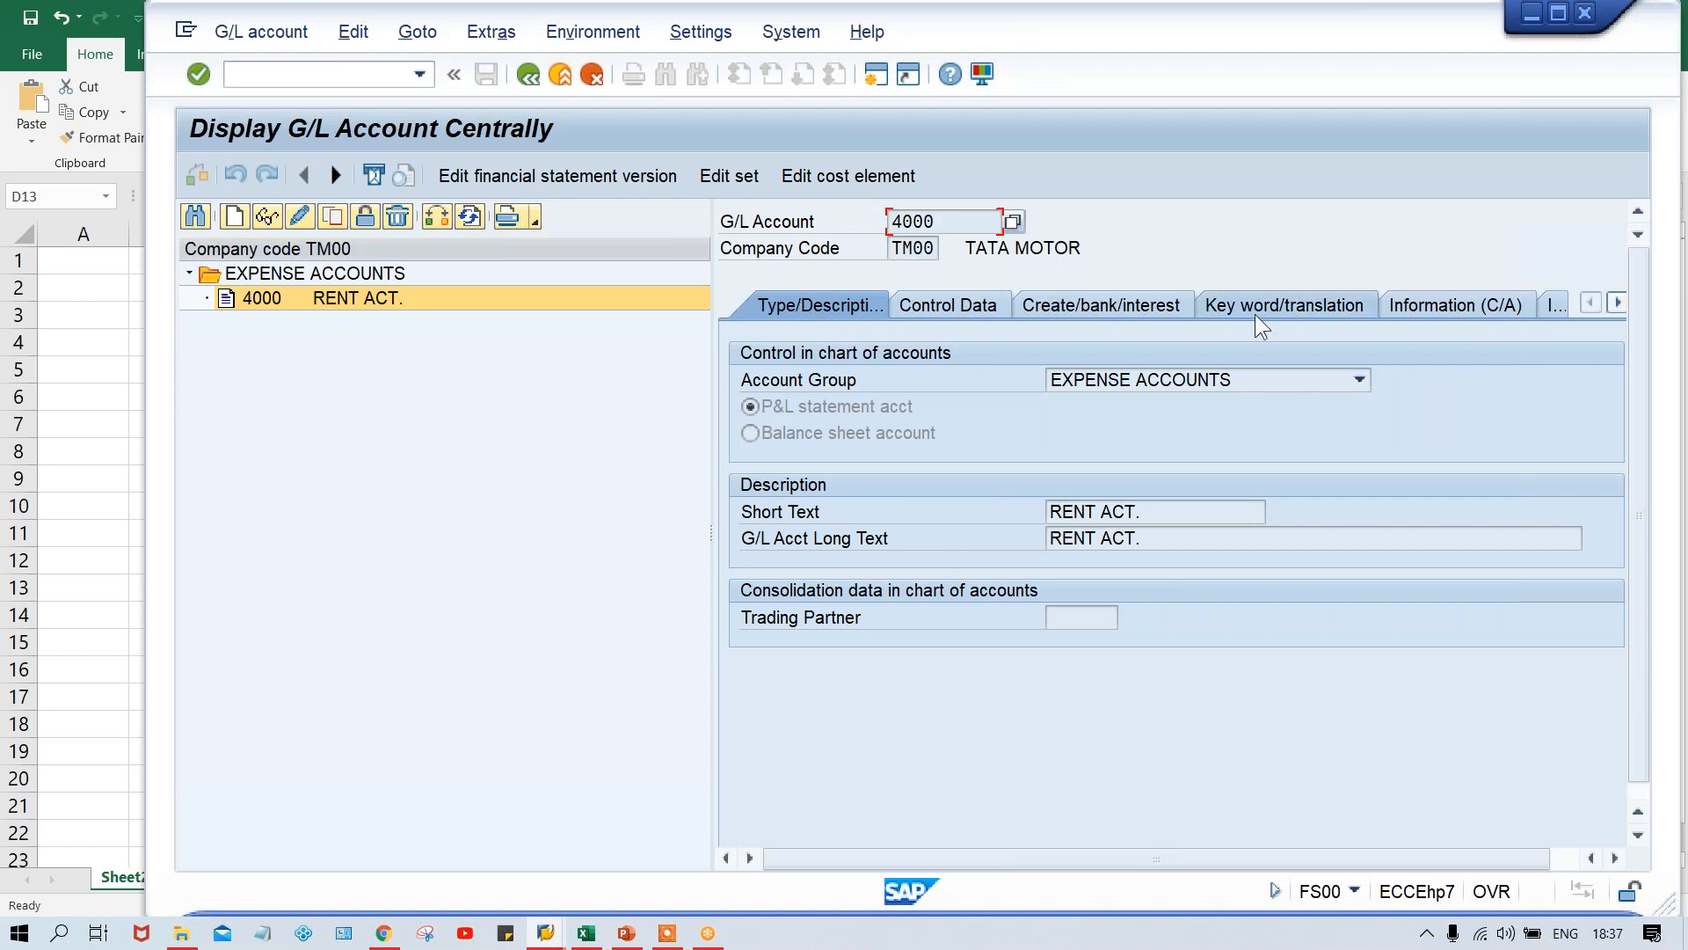
click(1117, 307)
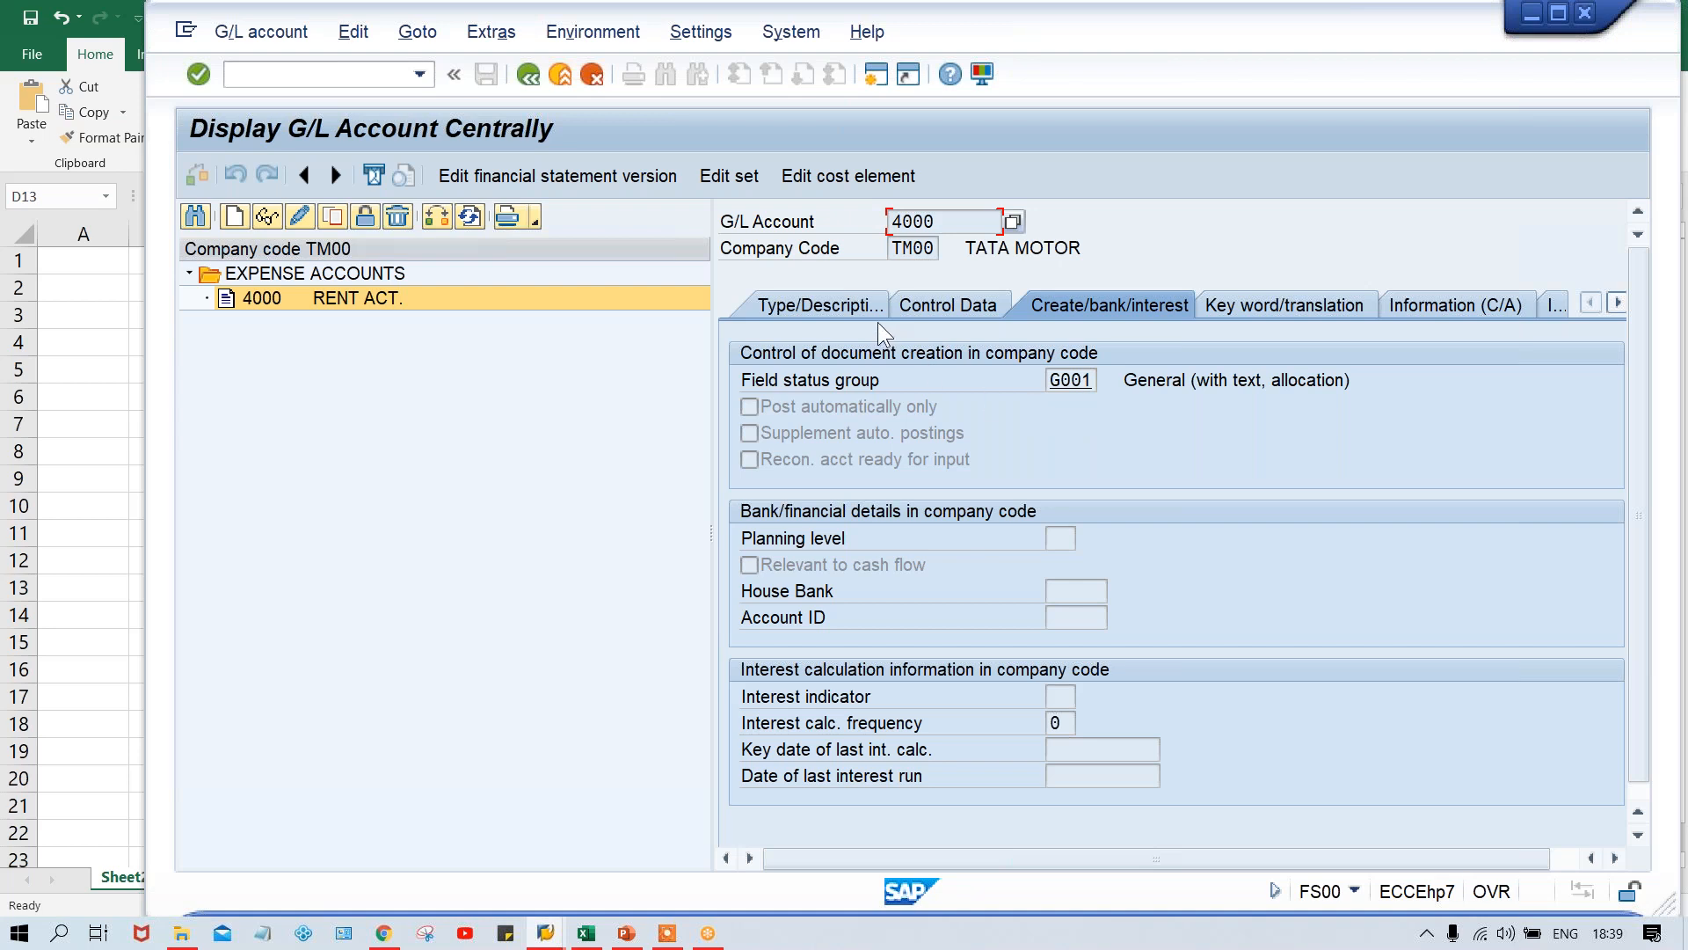
- Check the type and description data of G/L account 4000, open it for changes and save it
click(375, 305)
click(300, 302)
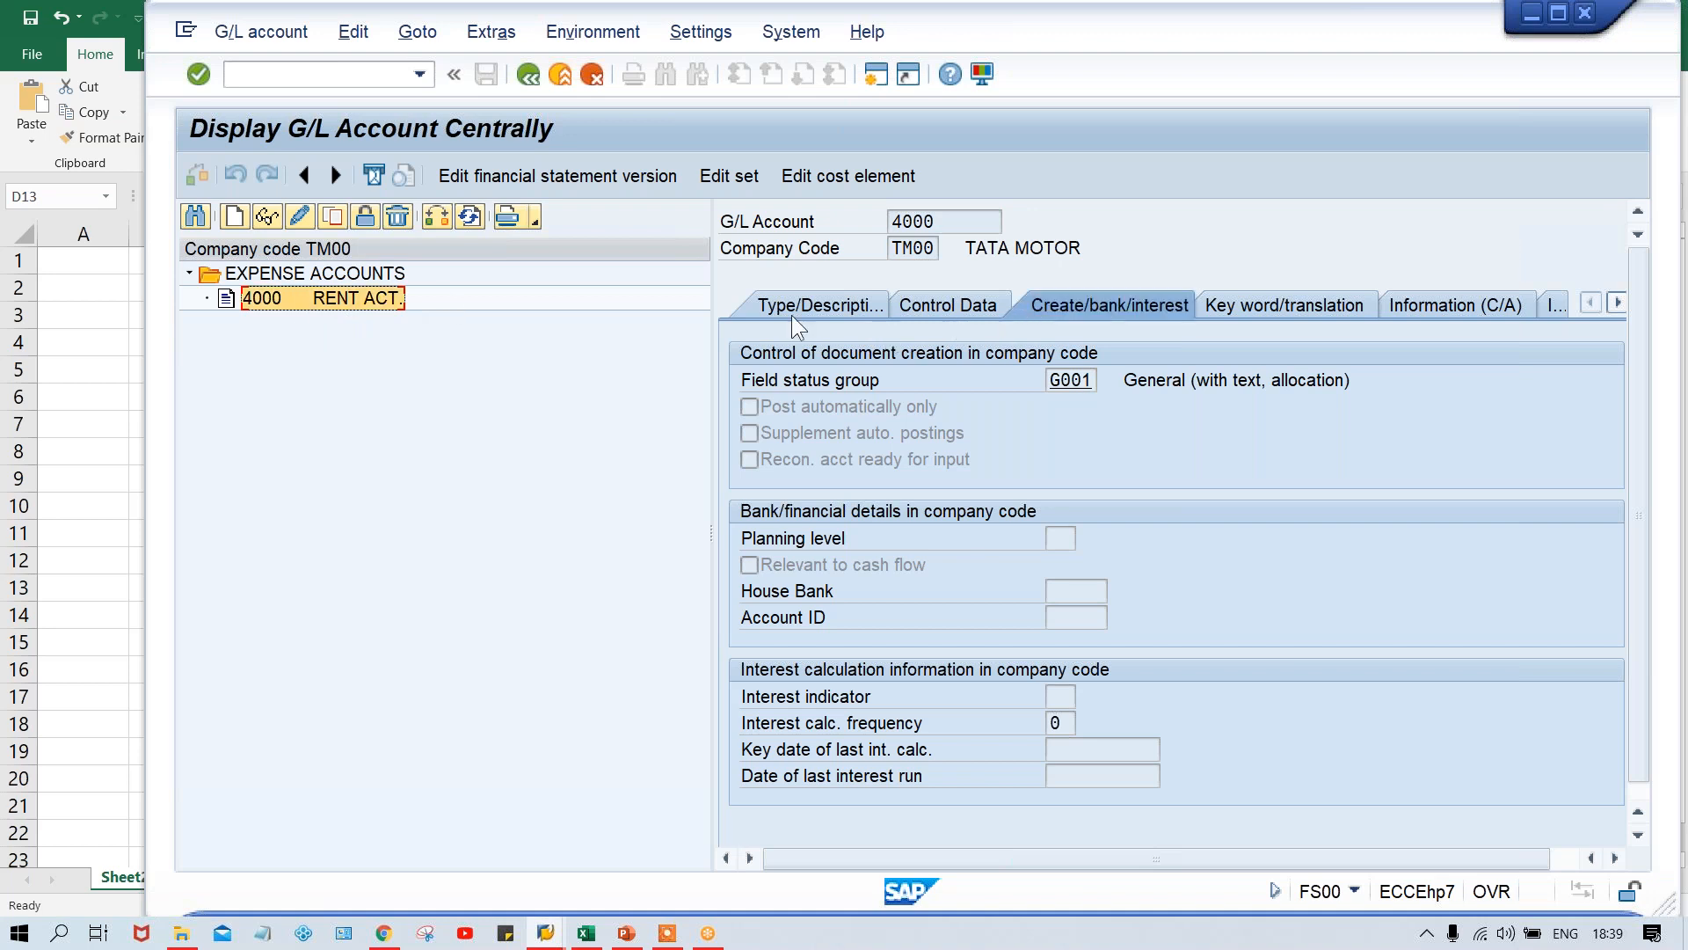
click(763, 308)
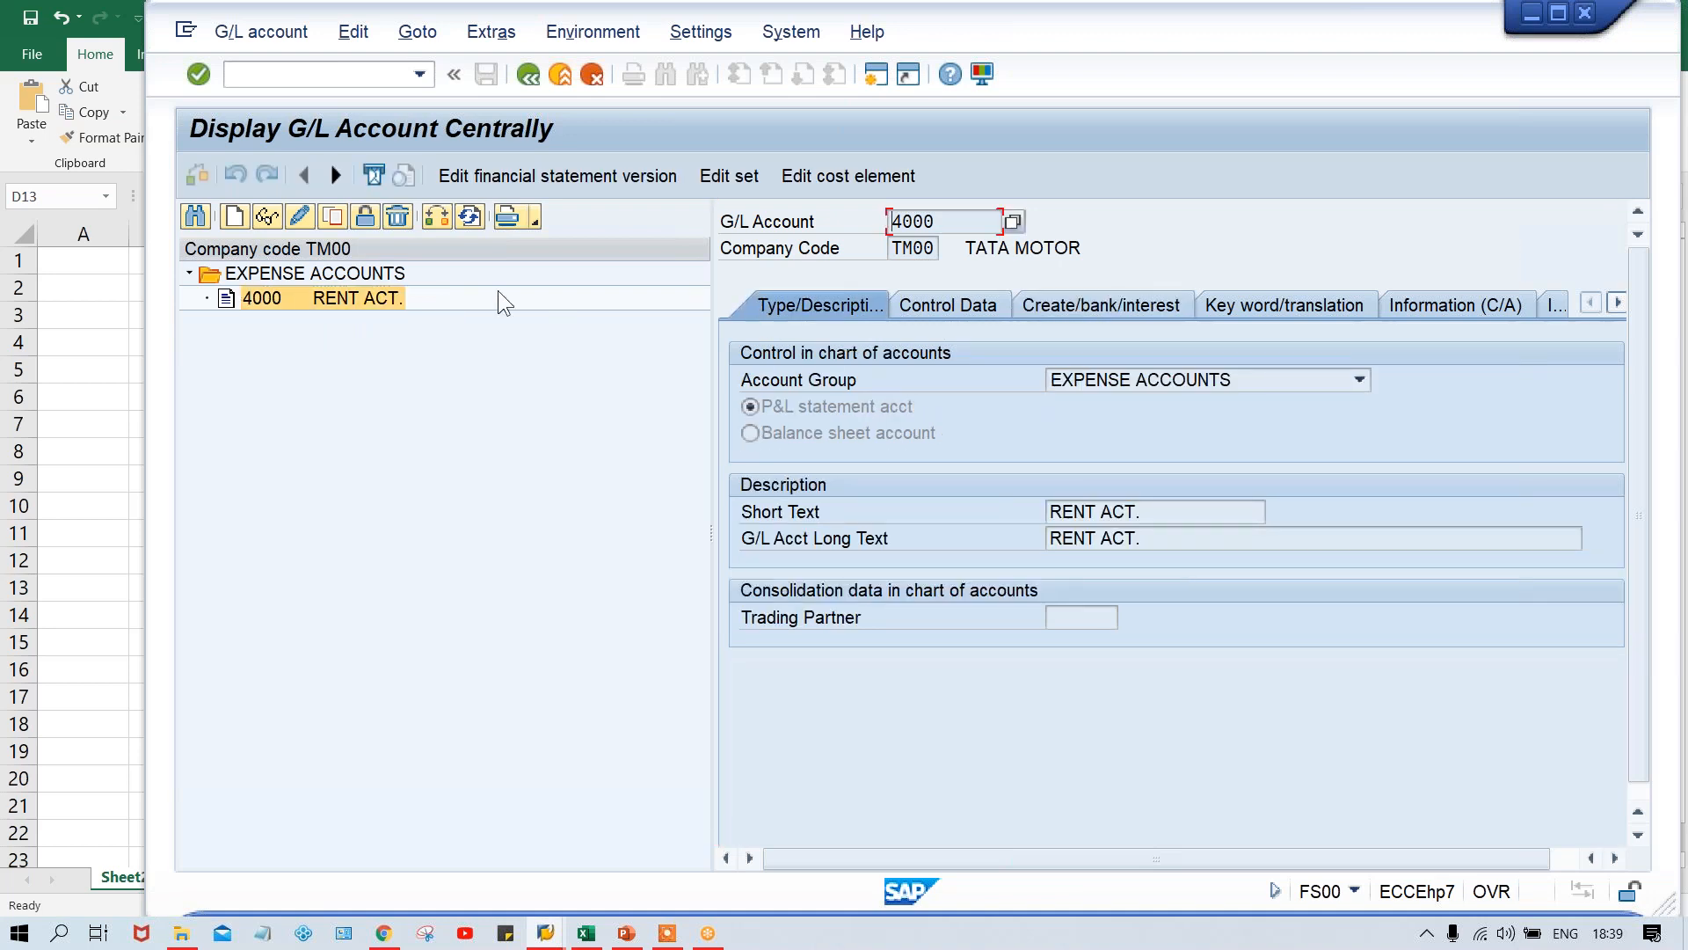
click(303, 219)
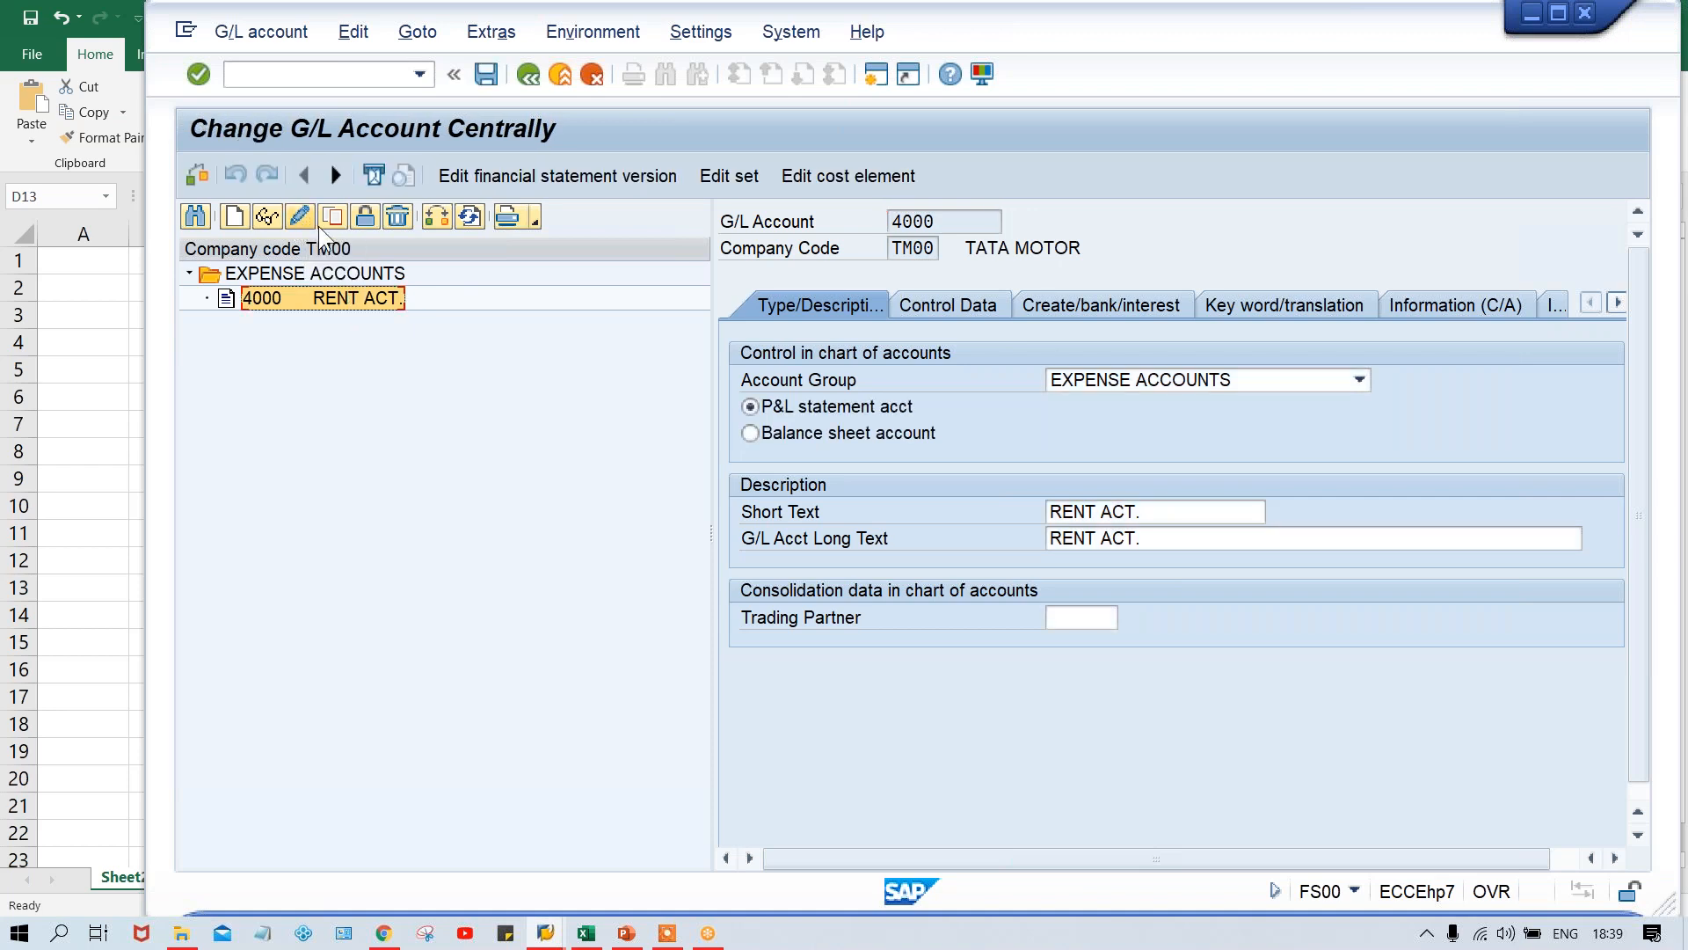
click(1178, 514)
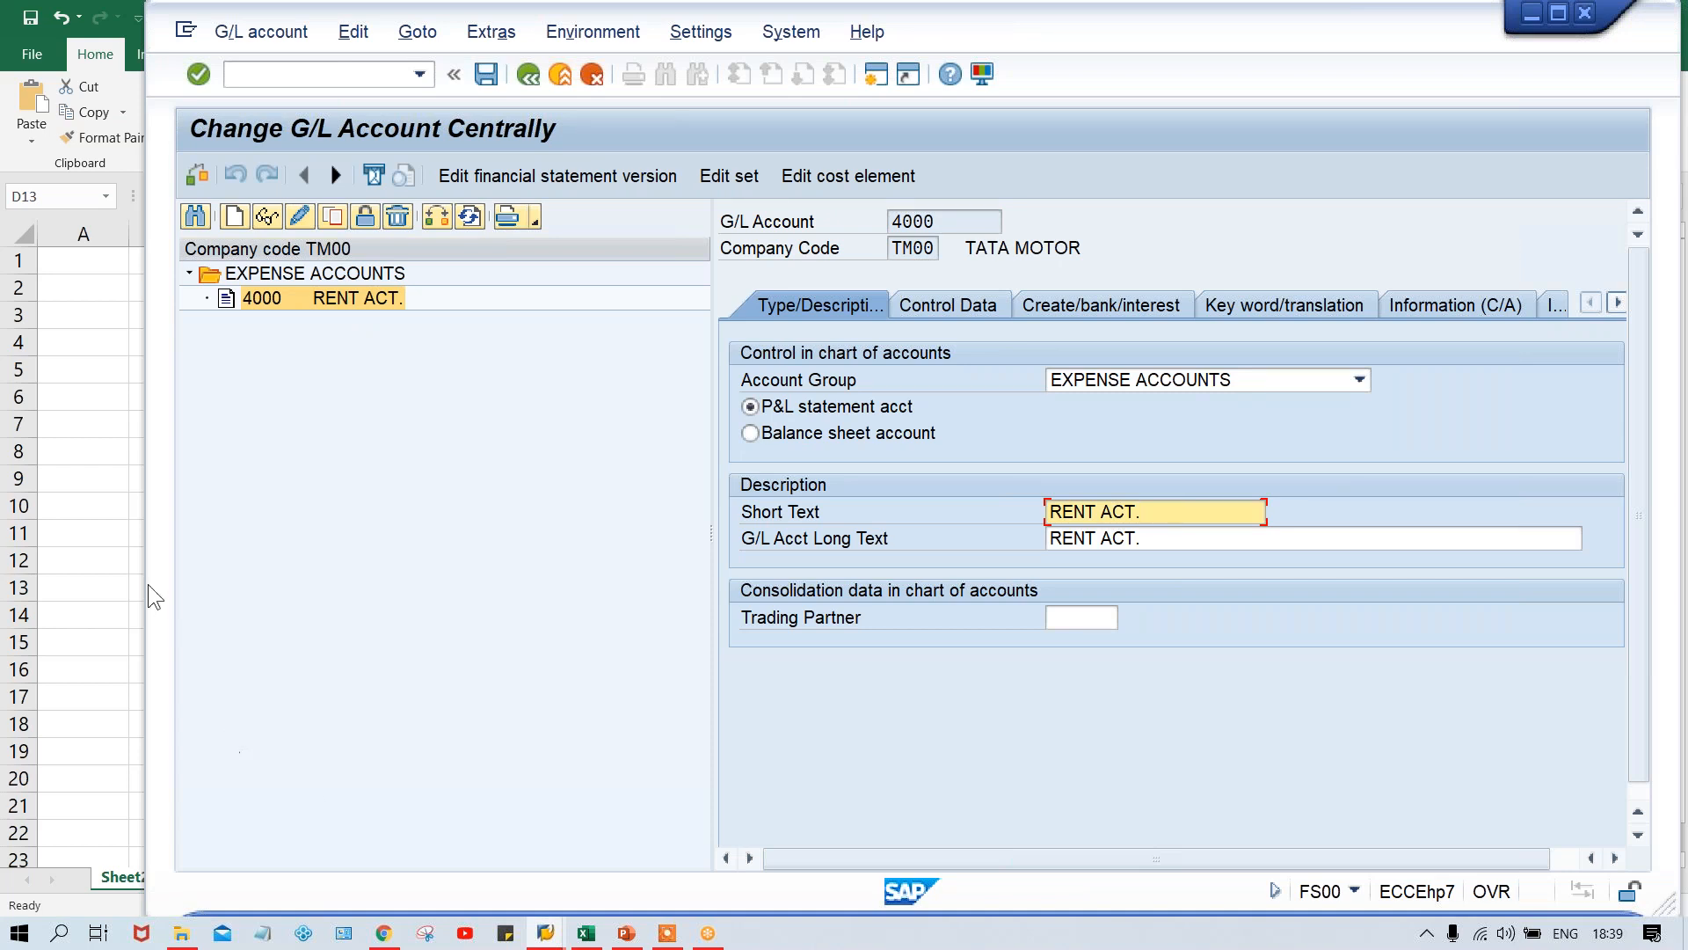
key(ctrl+s)
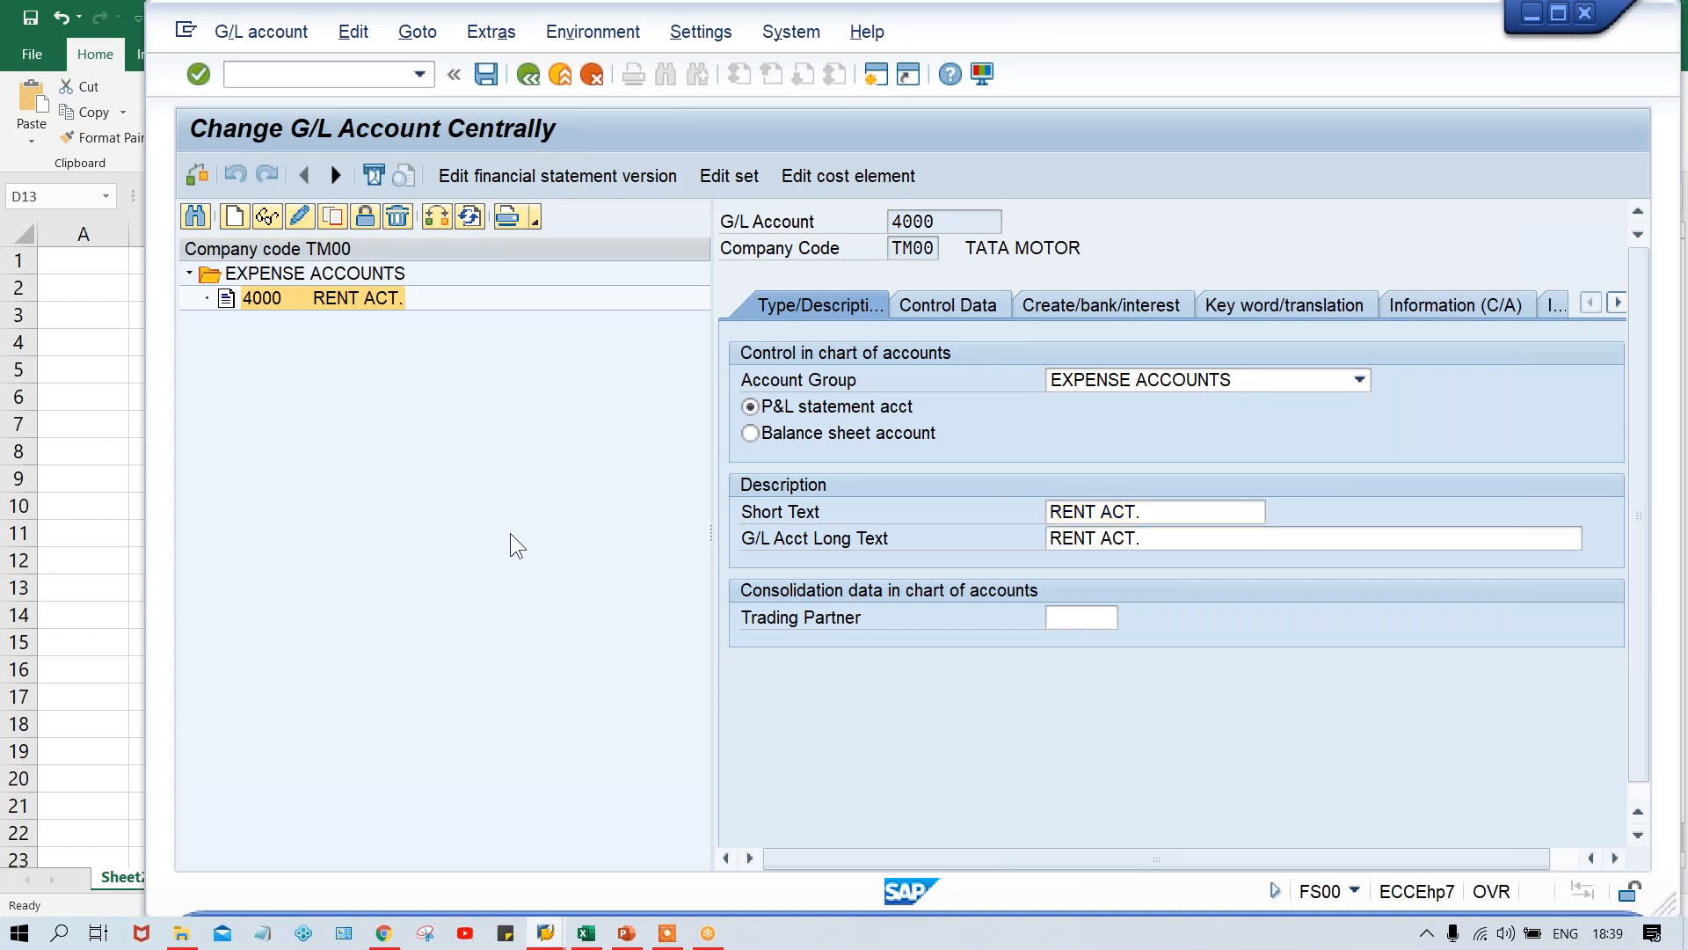
- Start copying G/L account 4000 and look up the number range for asset accounts in the Excel sheet
click(326, 308)
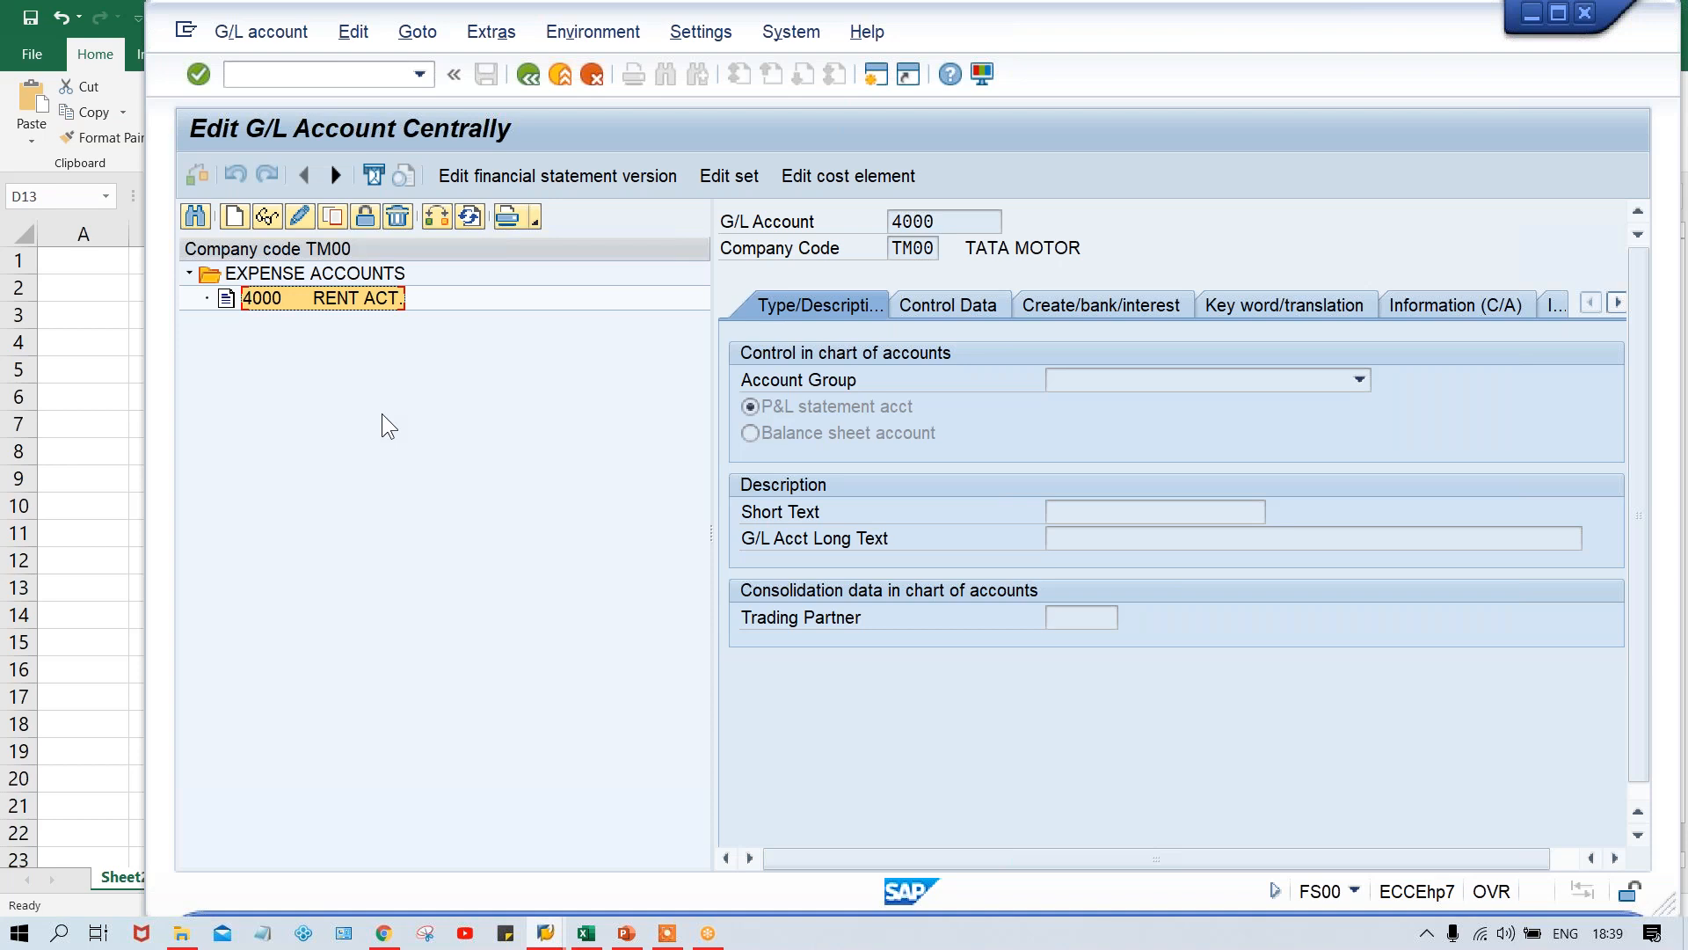
click(333, 219)
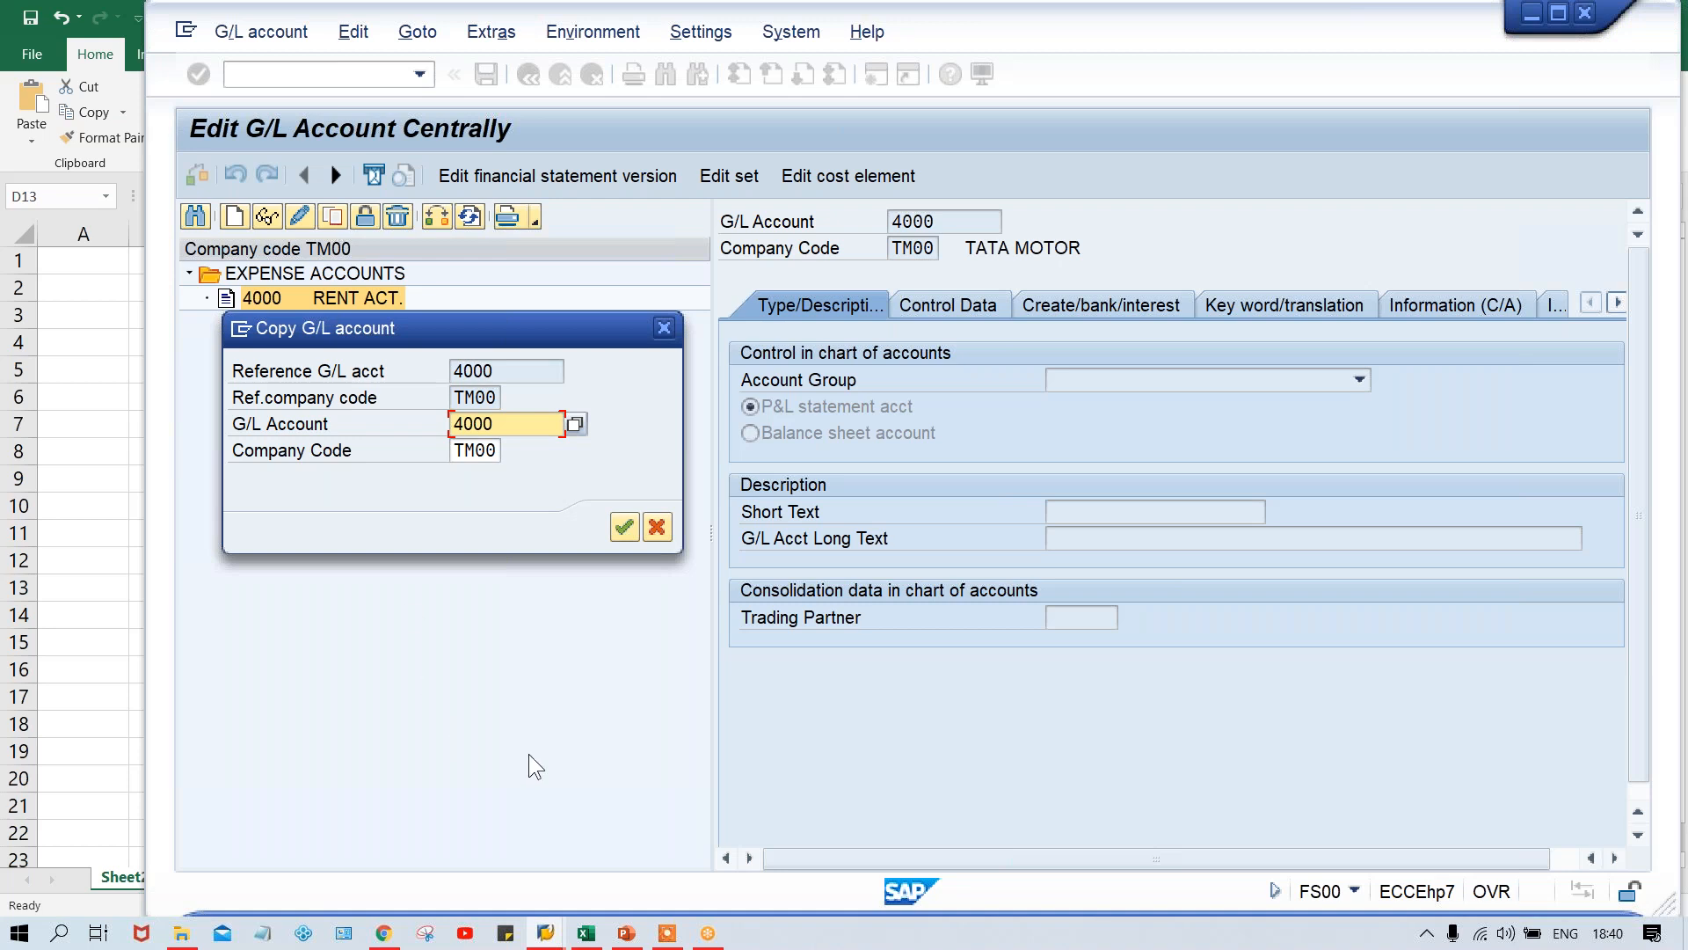
click(585, 935)
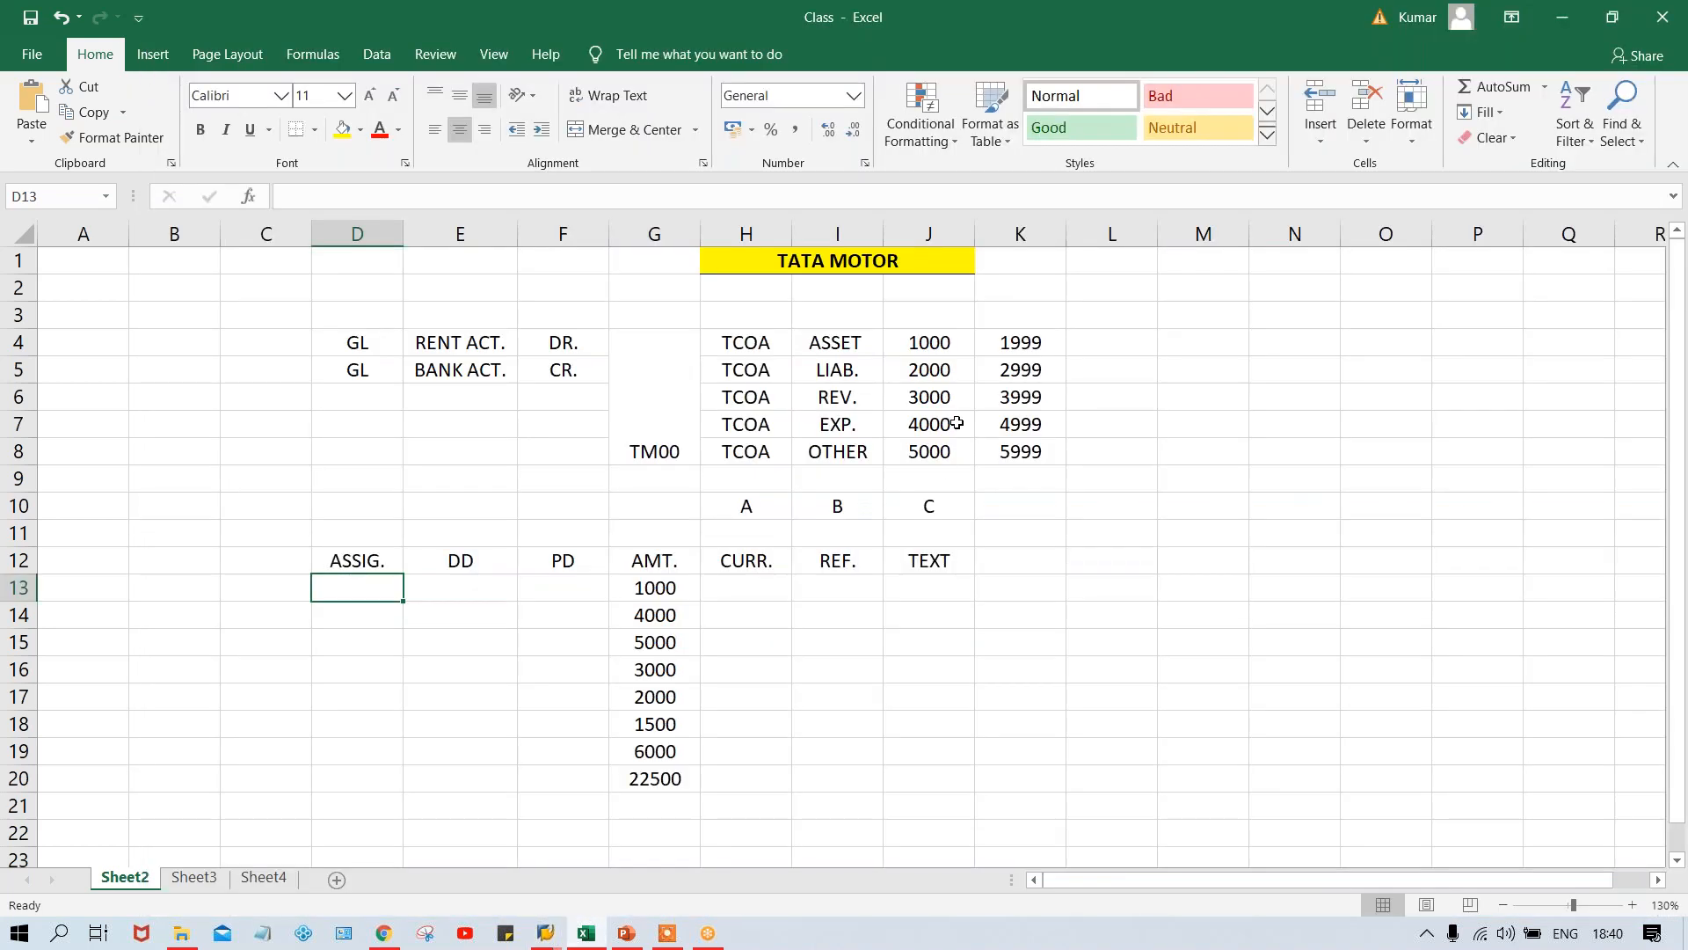
click(914, 342)
click(1045, 339)
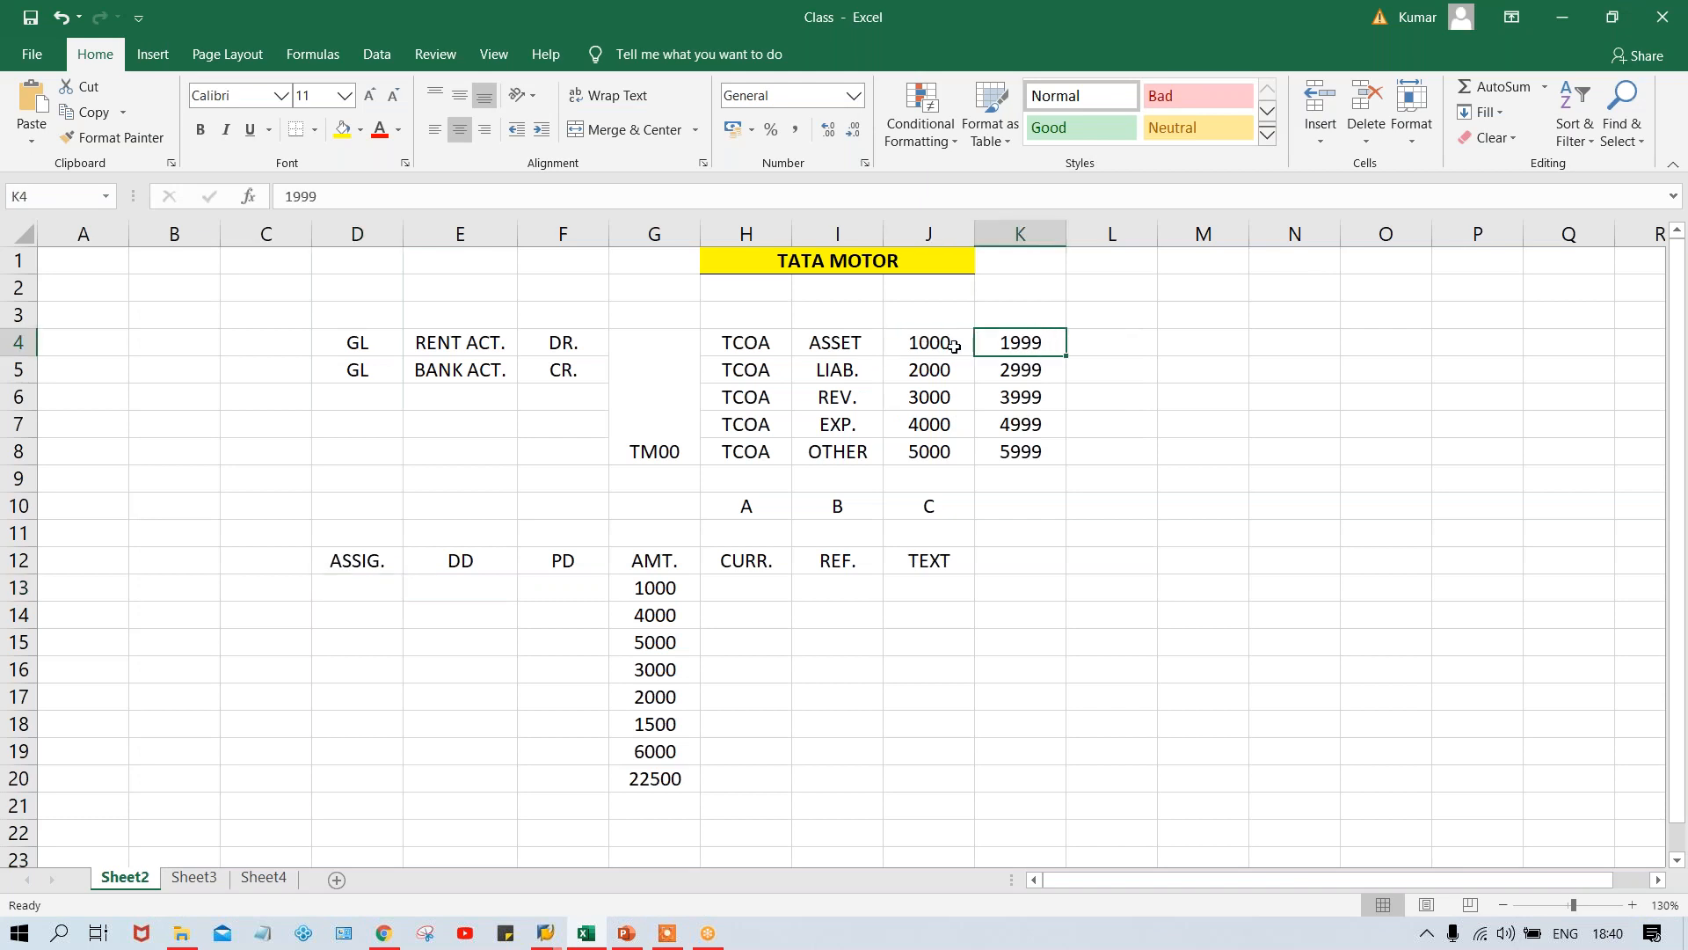
click(922, 344)
click(1028, 348)
- Switch to SAP and copy account 4000 to new G/L account 1000 in company code TM00
key(alt+Tab)
text(1)
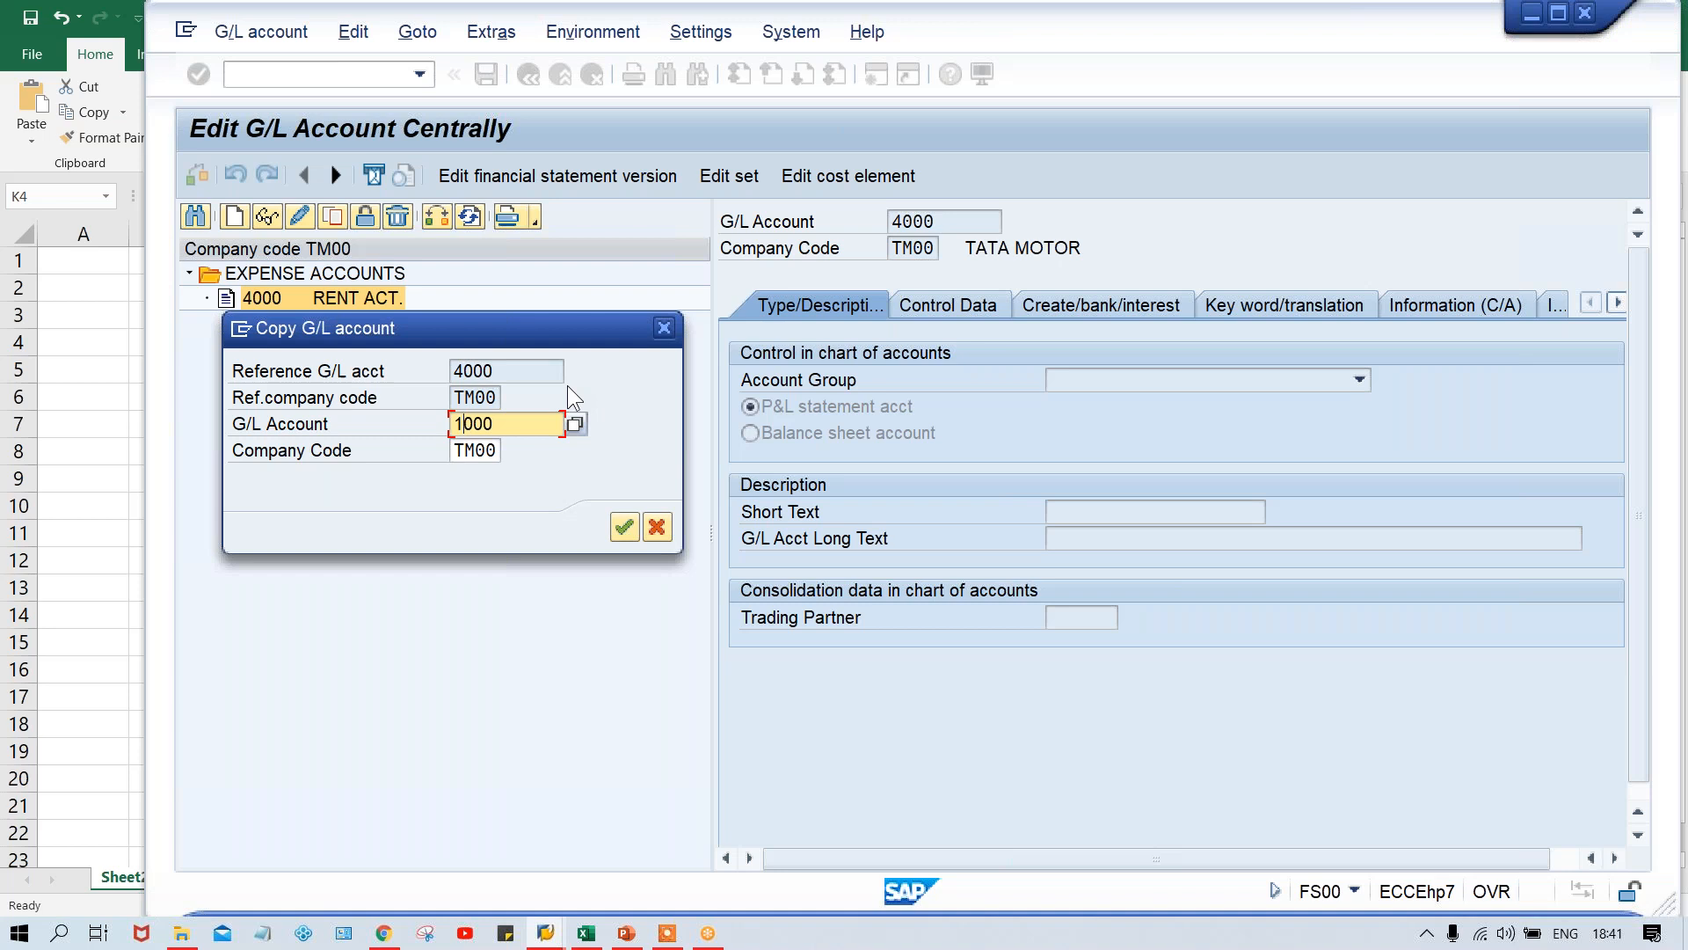
key(Return)
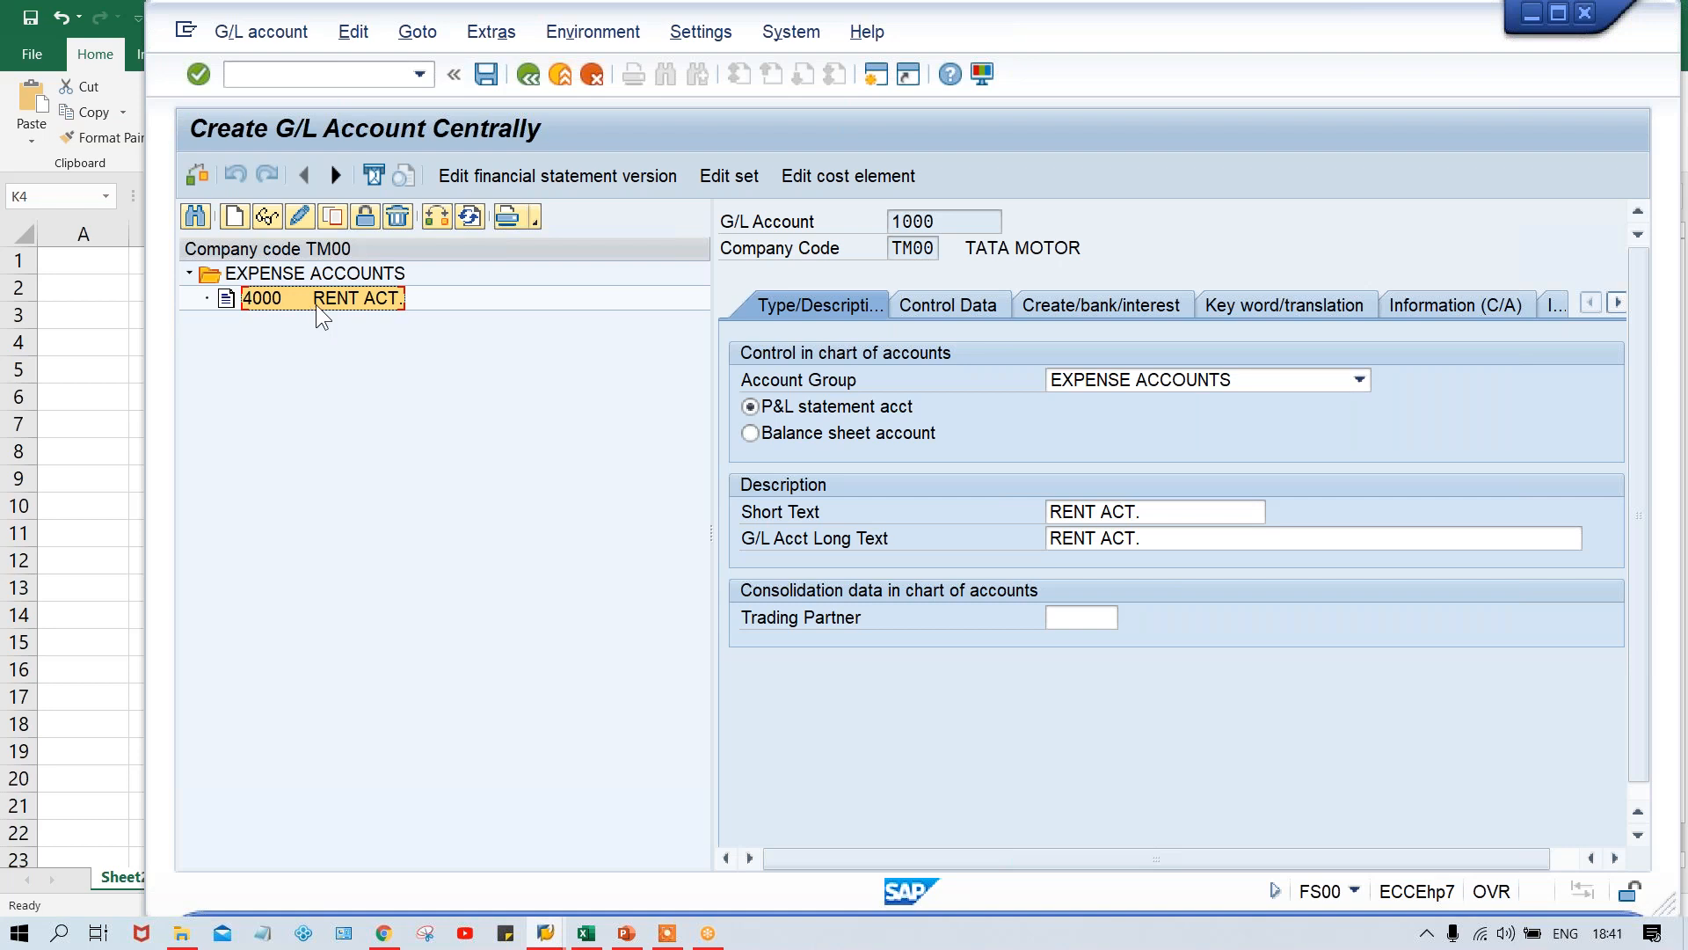
- Assign account 1000 to the ASSET ACCOUNTS group and make it a balance sheet account
click(1178, 373)
click(1160, 408)
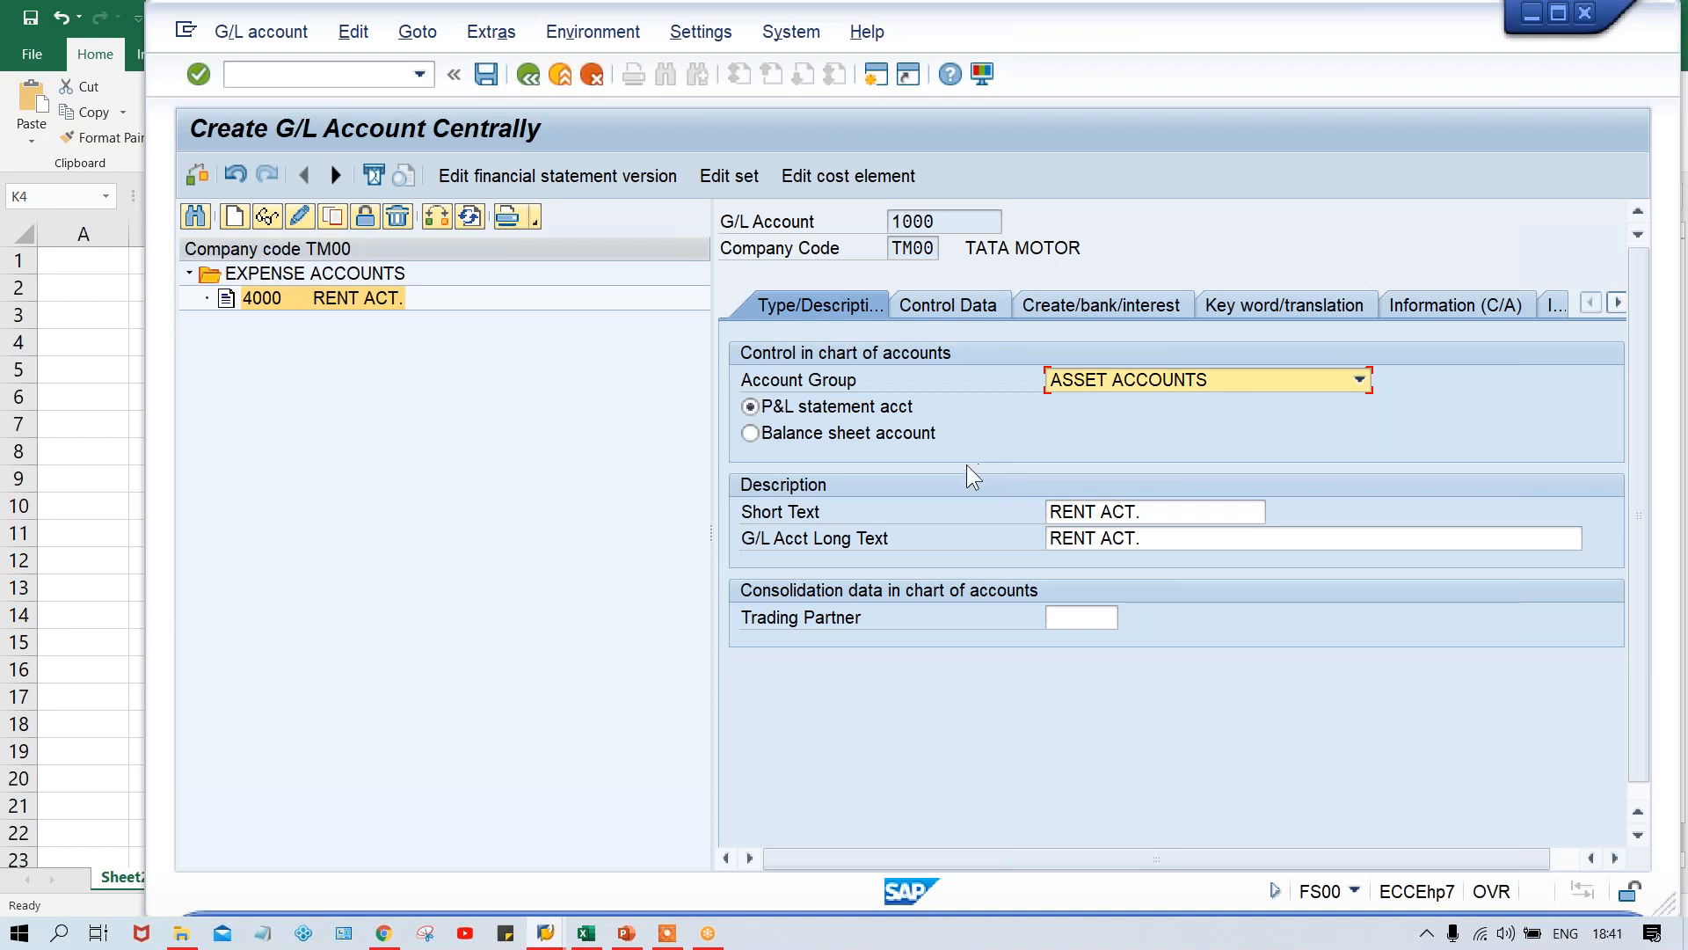
click(864, 431)
- Set both the short text and the long text of account 1000 to HDFC BANK ACT
click(1188, 511)
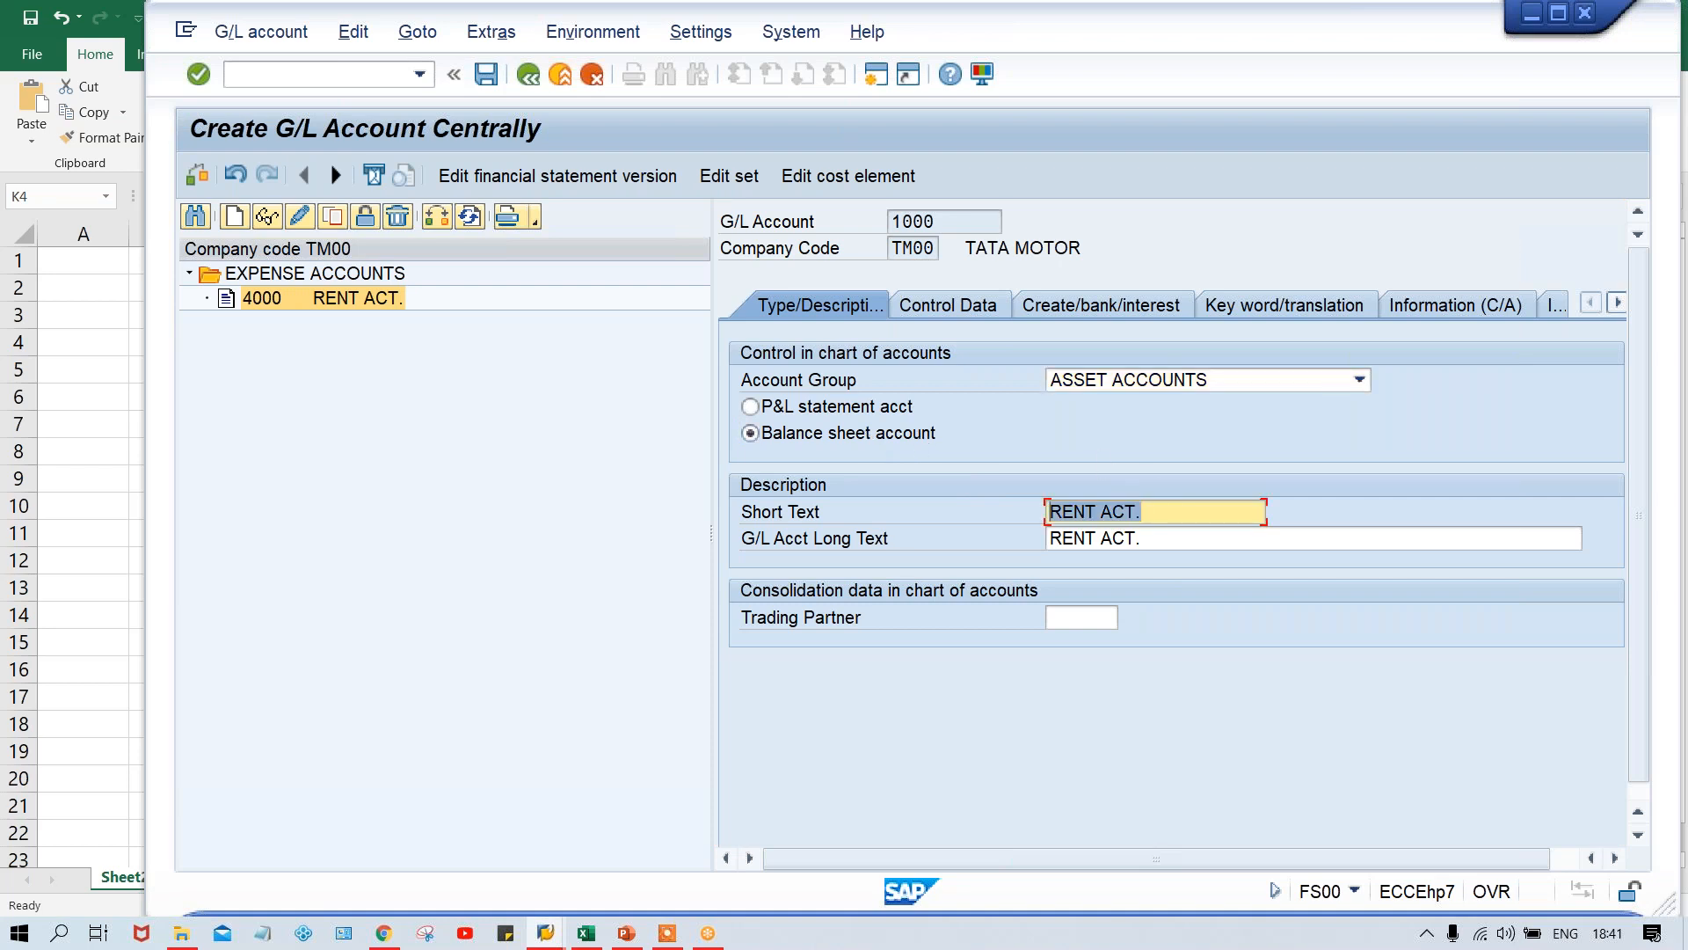
text(H)
key(Down)
key(Return)
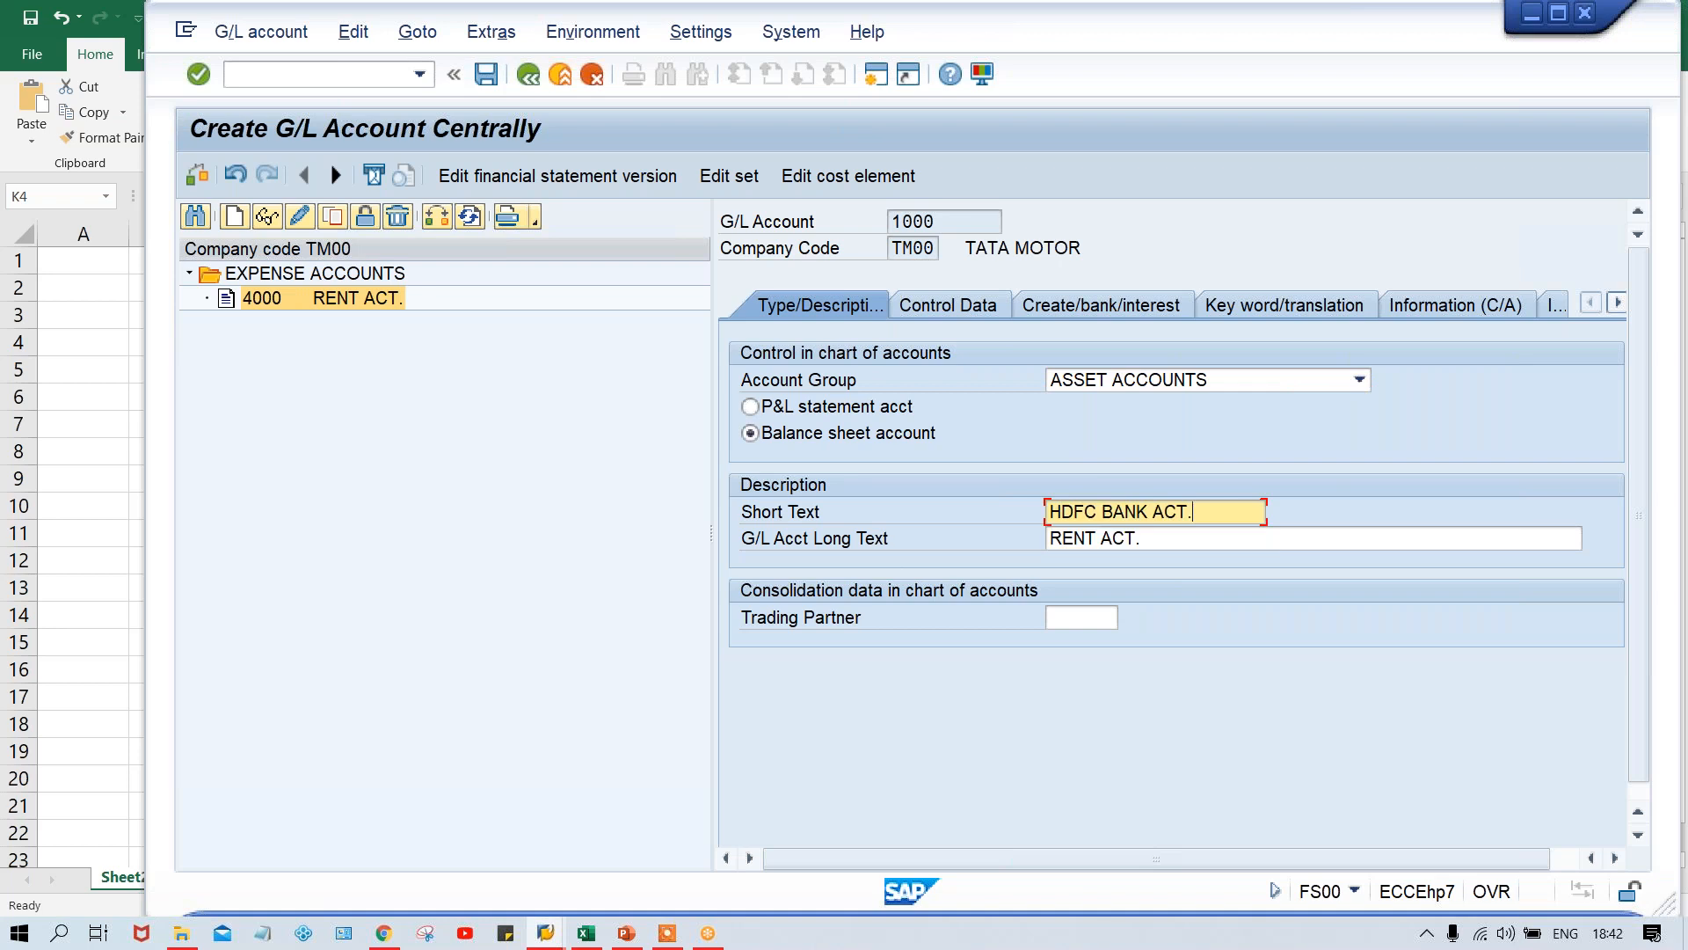
key(ctrl+a)
key(ctrl+c)
key(Tab)
key(ctrl+v)
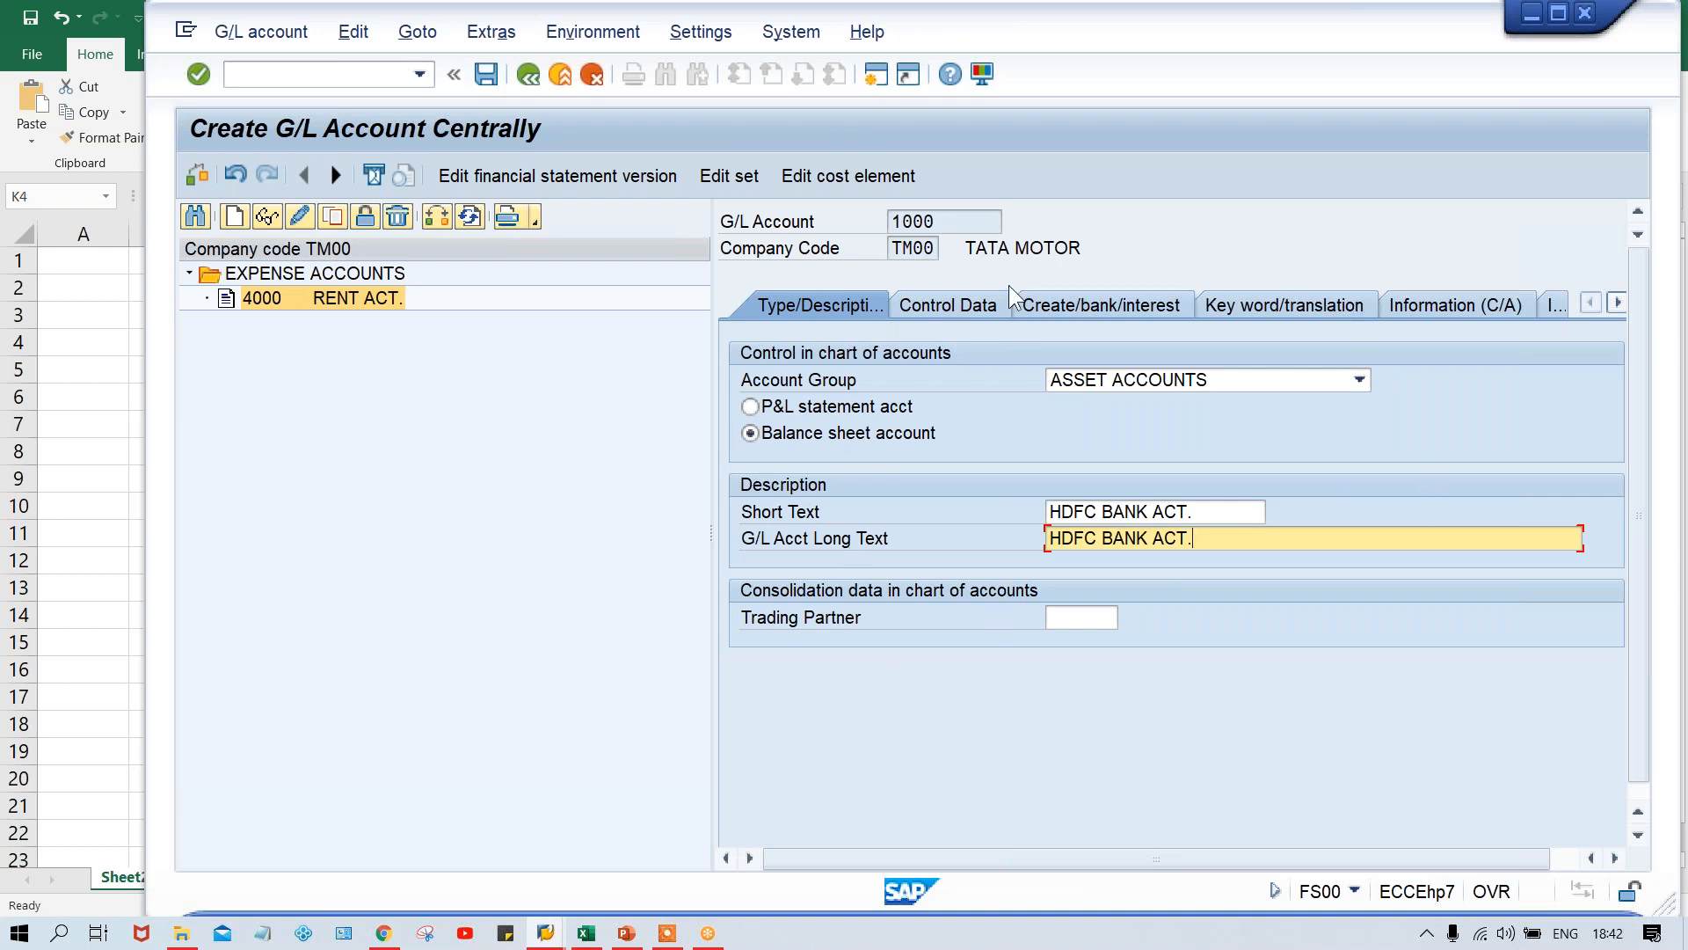
- Check the copied control data and field status group of account 1000, and save the new account
click(948, 308)
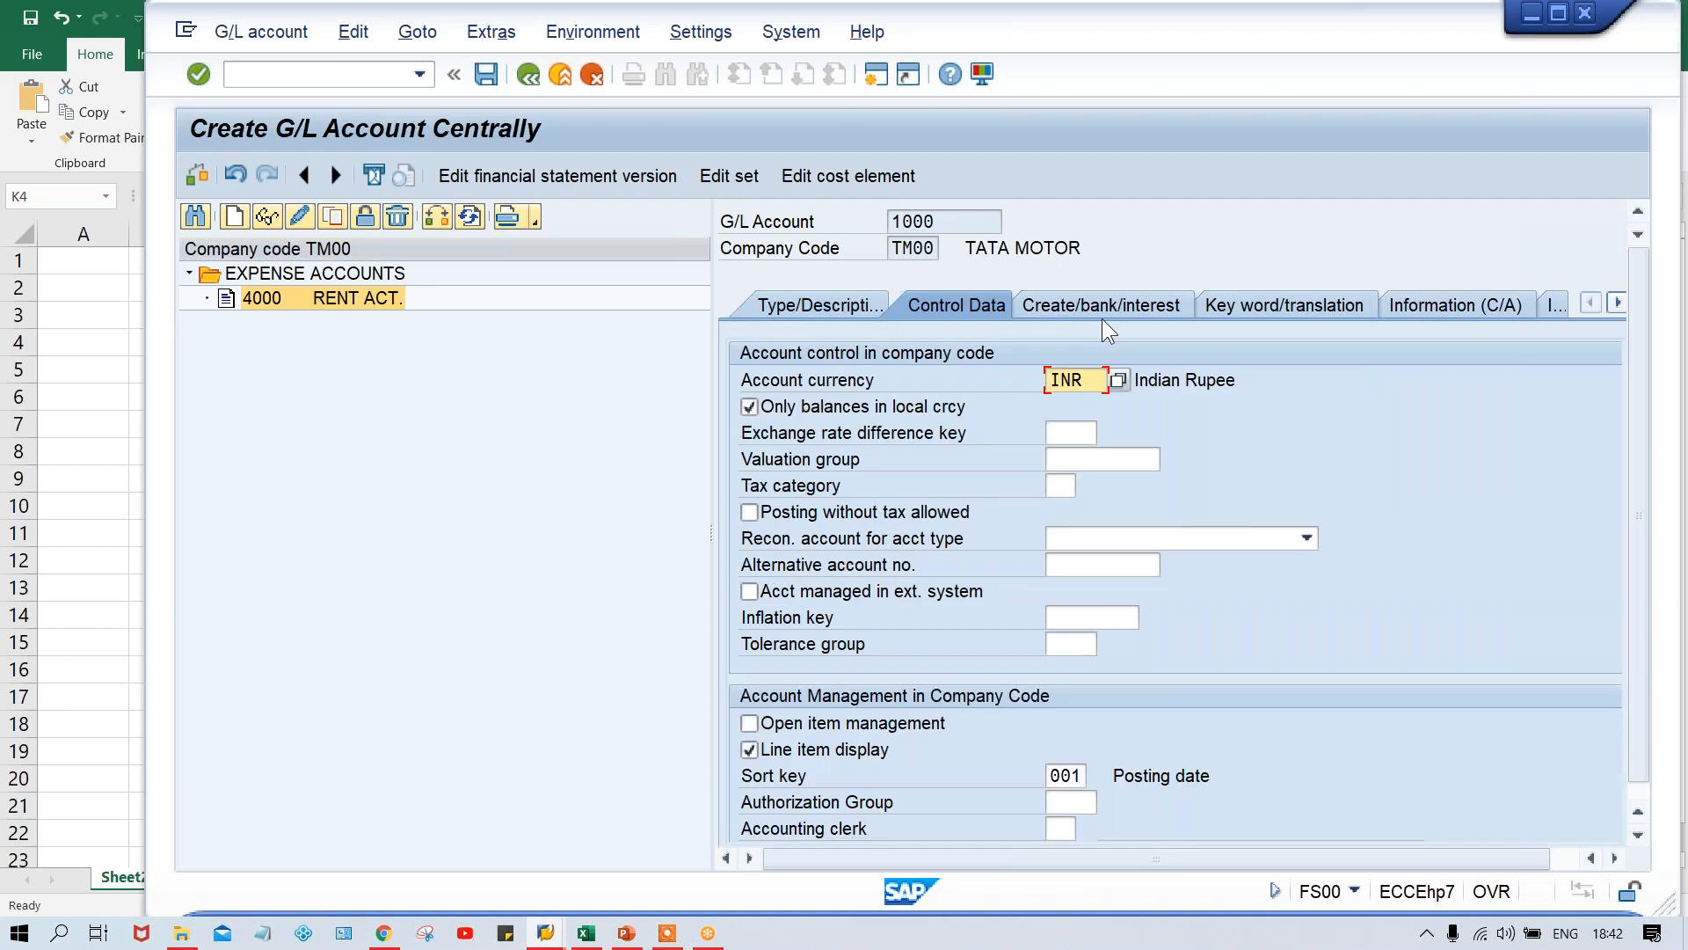
click(1104, 313)
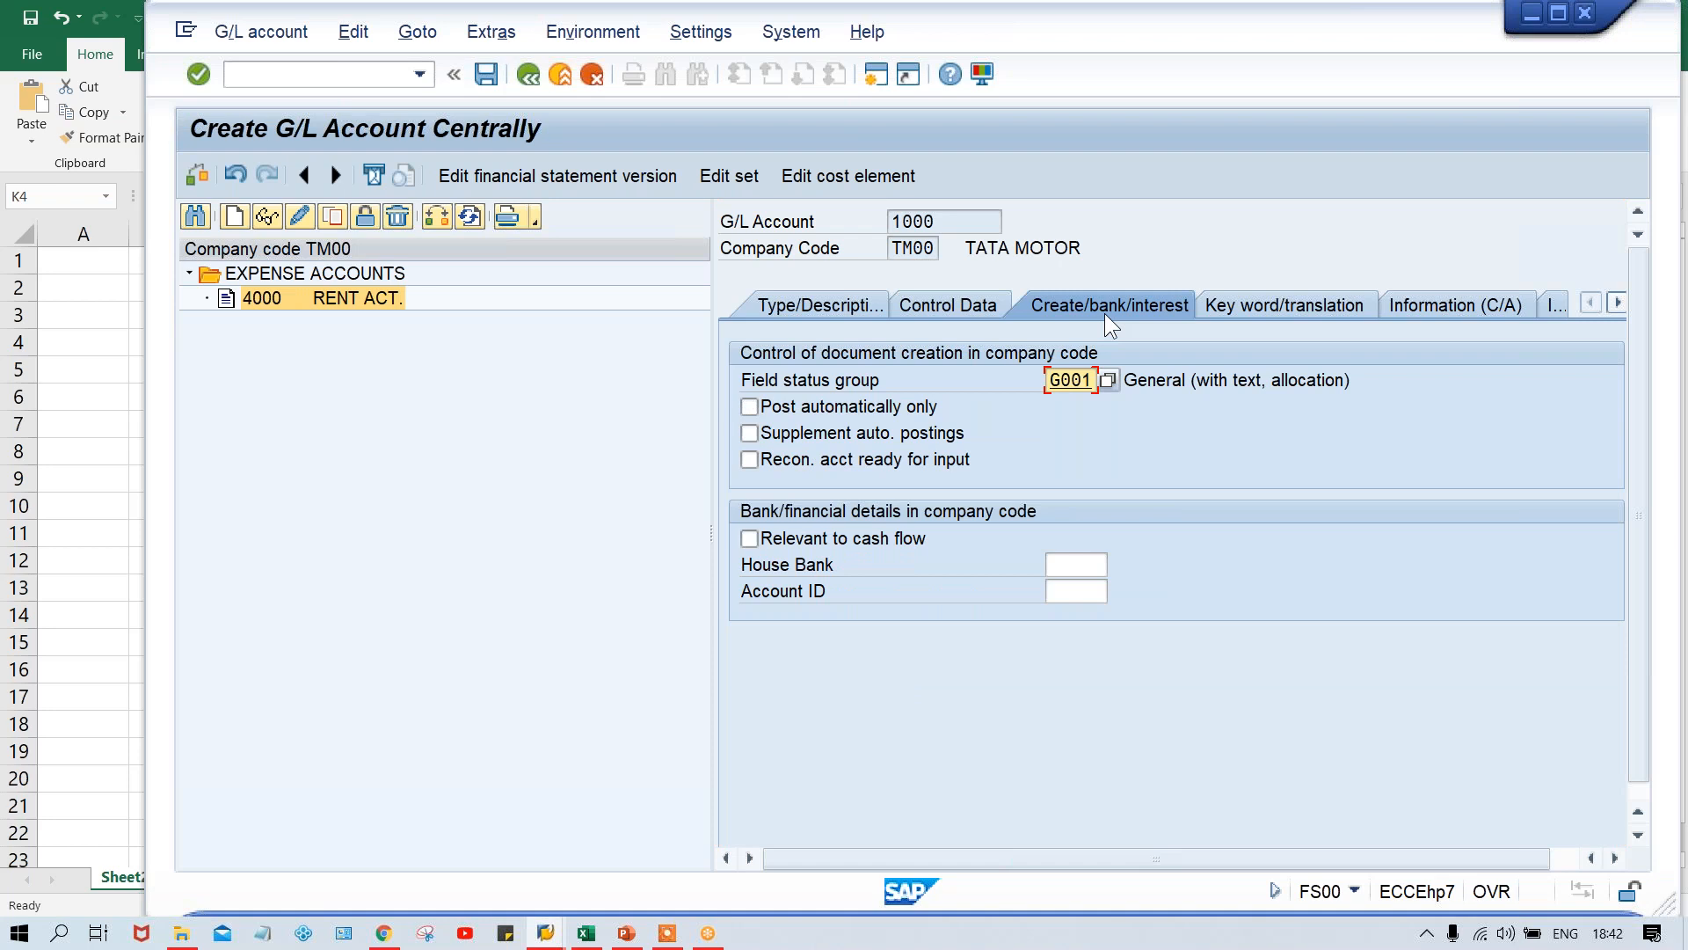
key(ctrl+s)
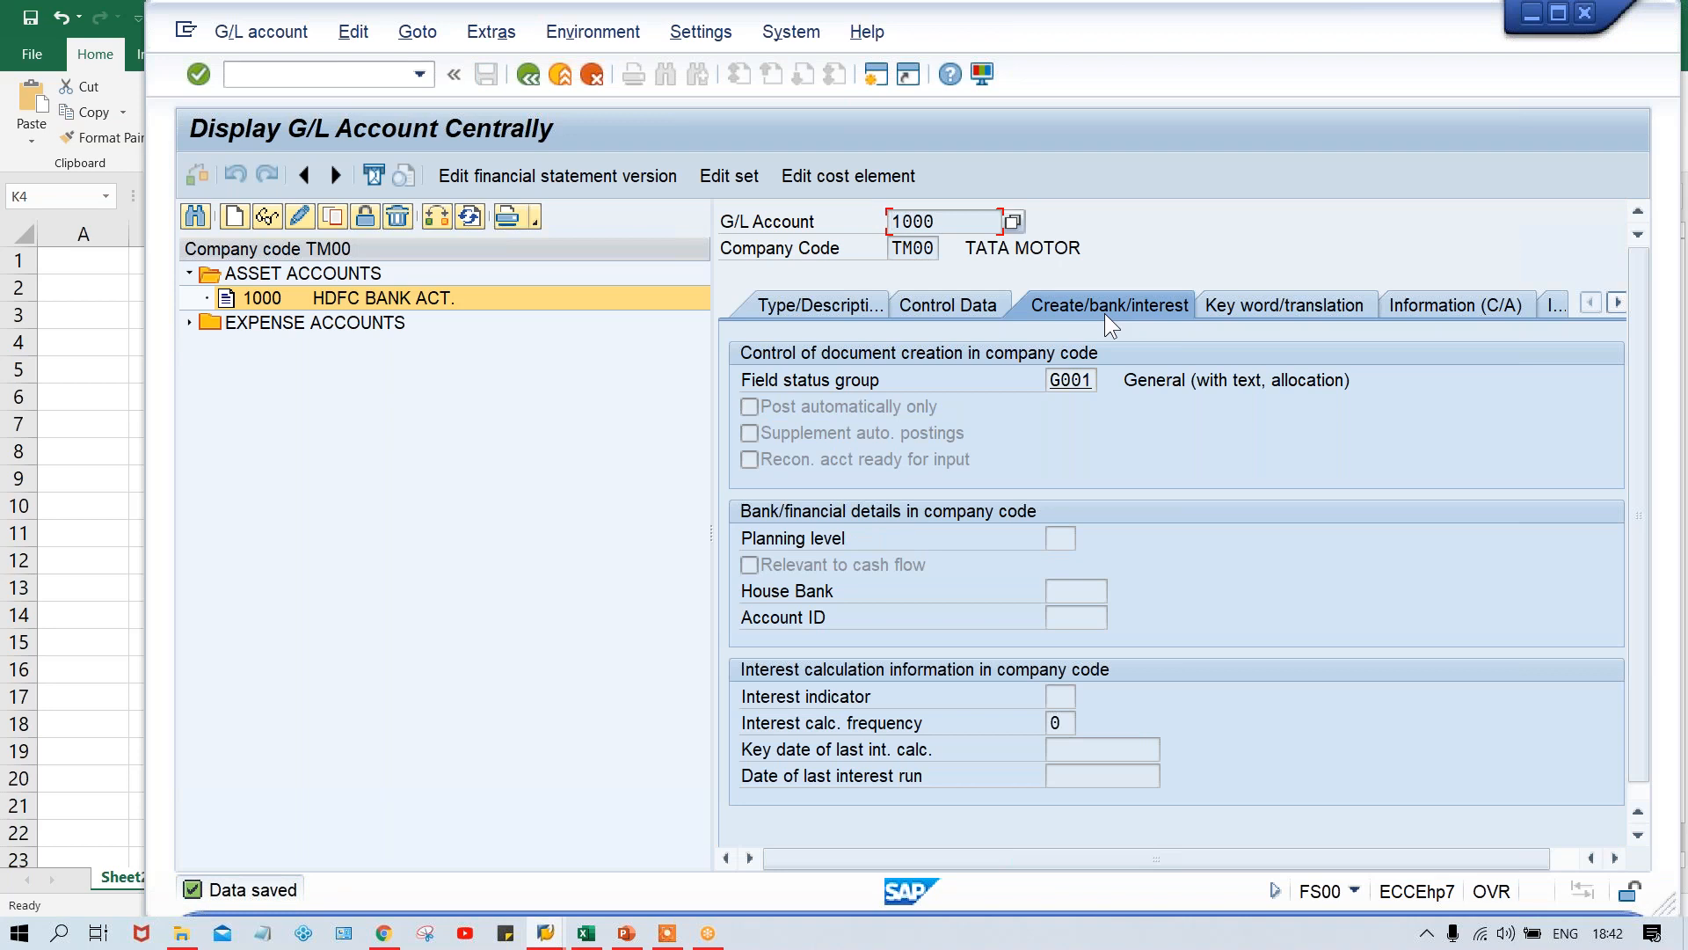
- Review the creation information, type and description, control data and document creation settings of the saved bank account 1000
click(1433, 307)
click(1128, 407)
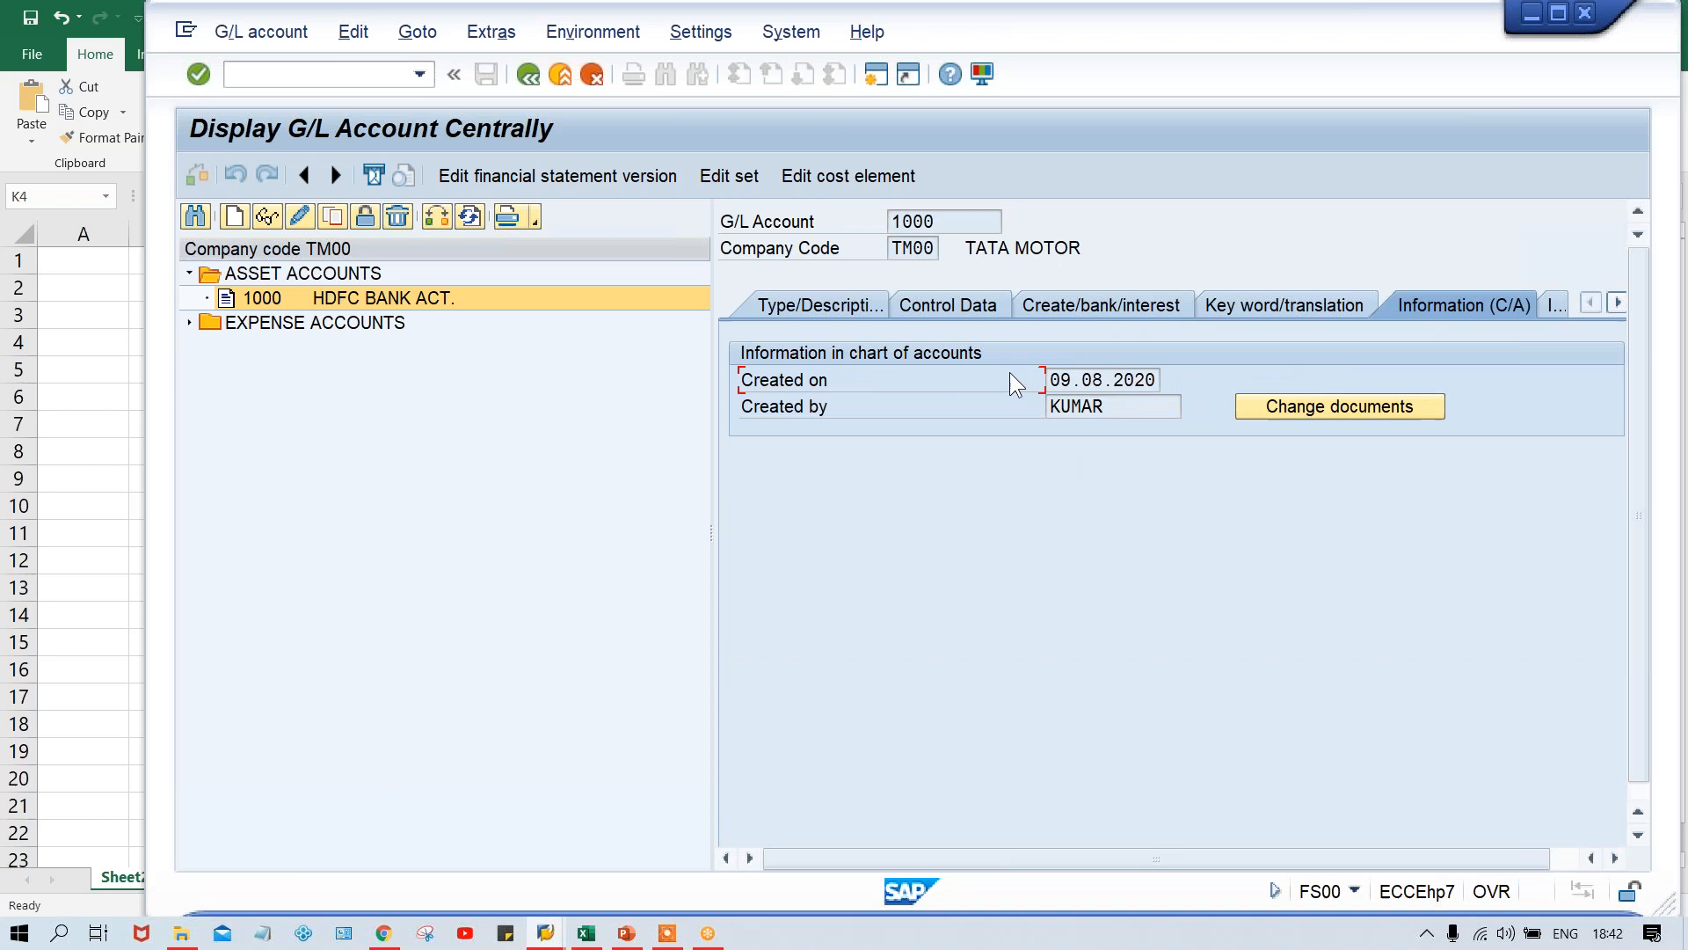
click(1060, 383)
click(790, 294)
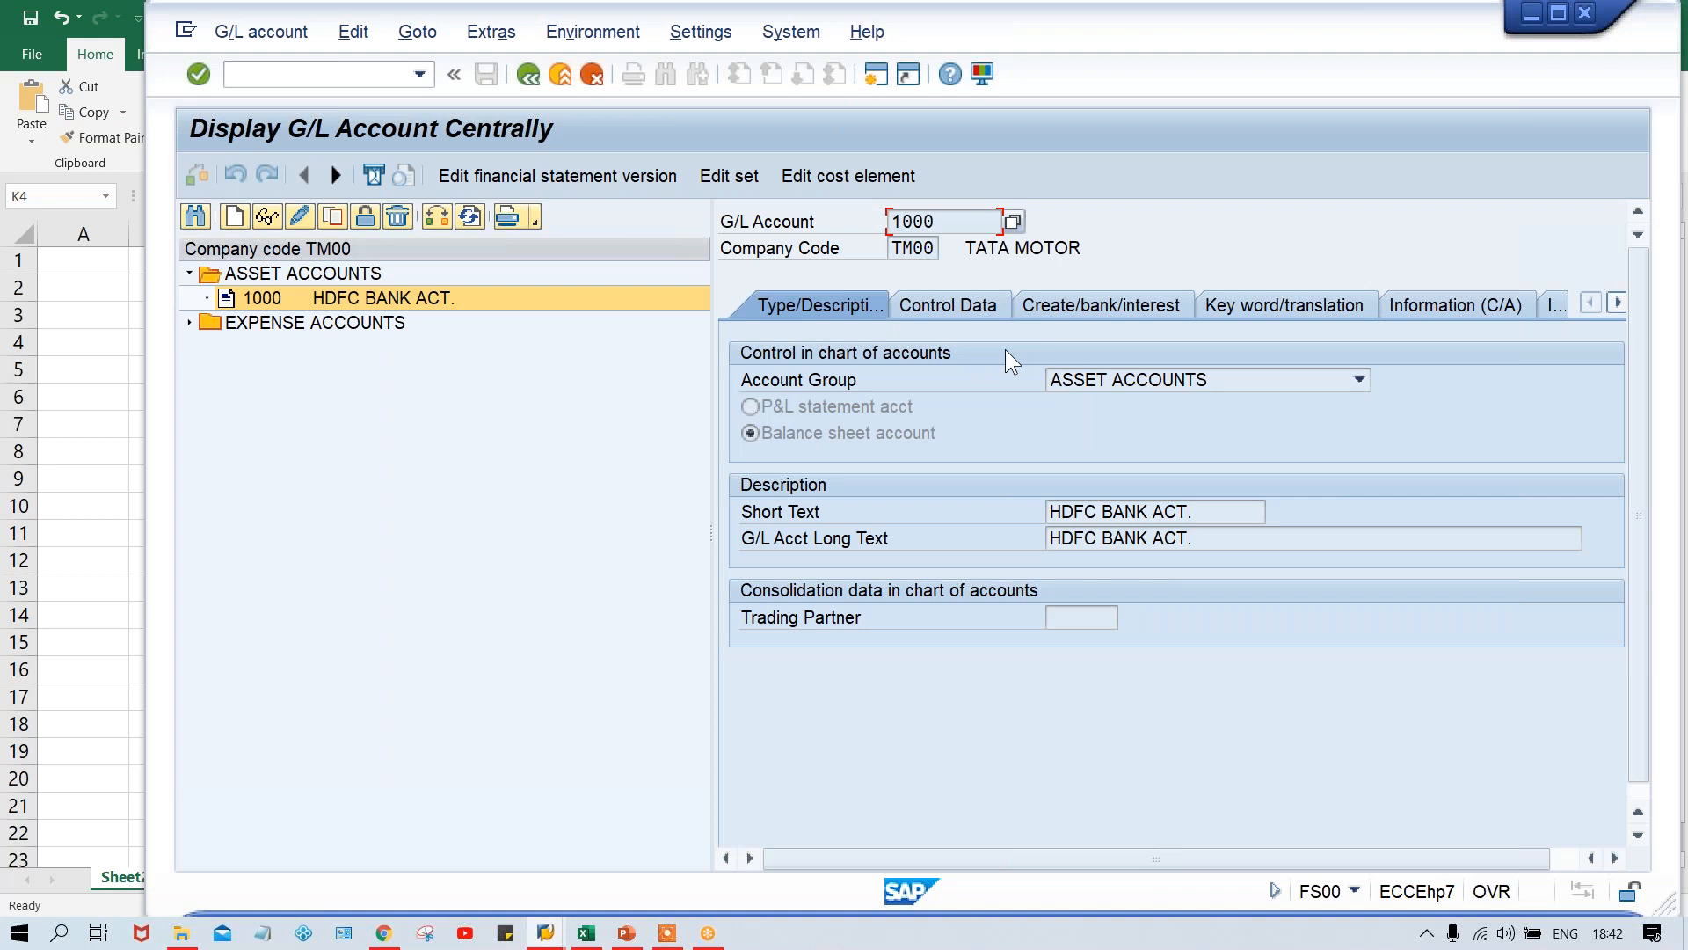
click(933, 311)
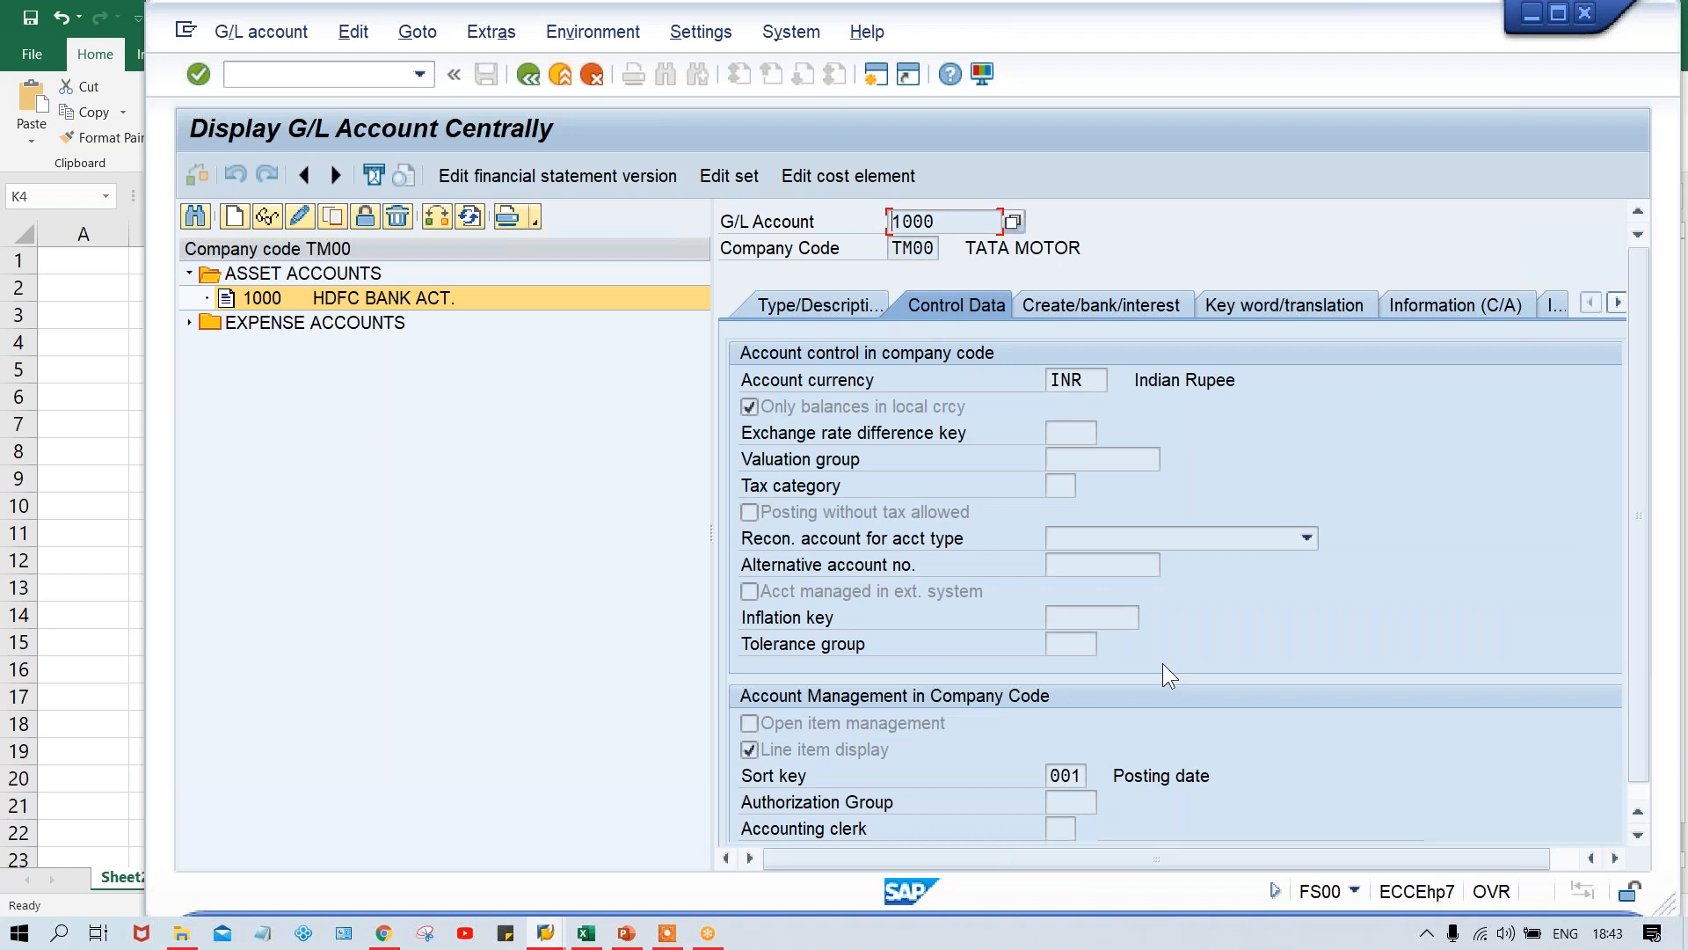
click(1074, 308)
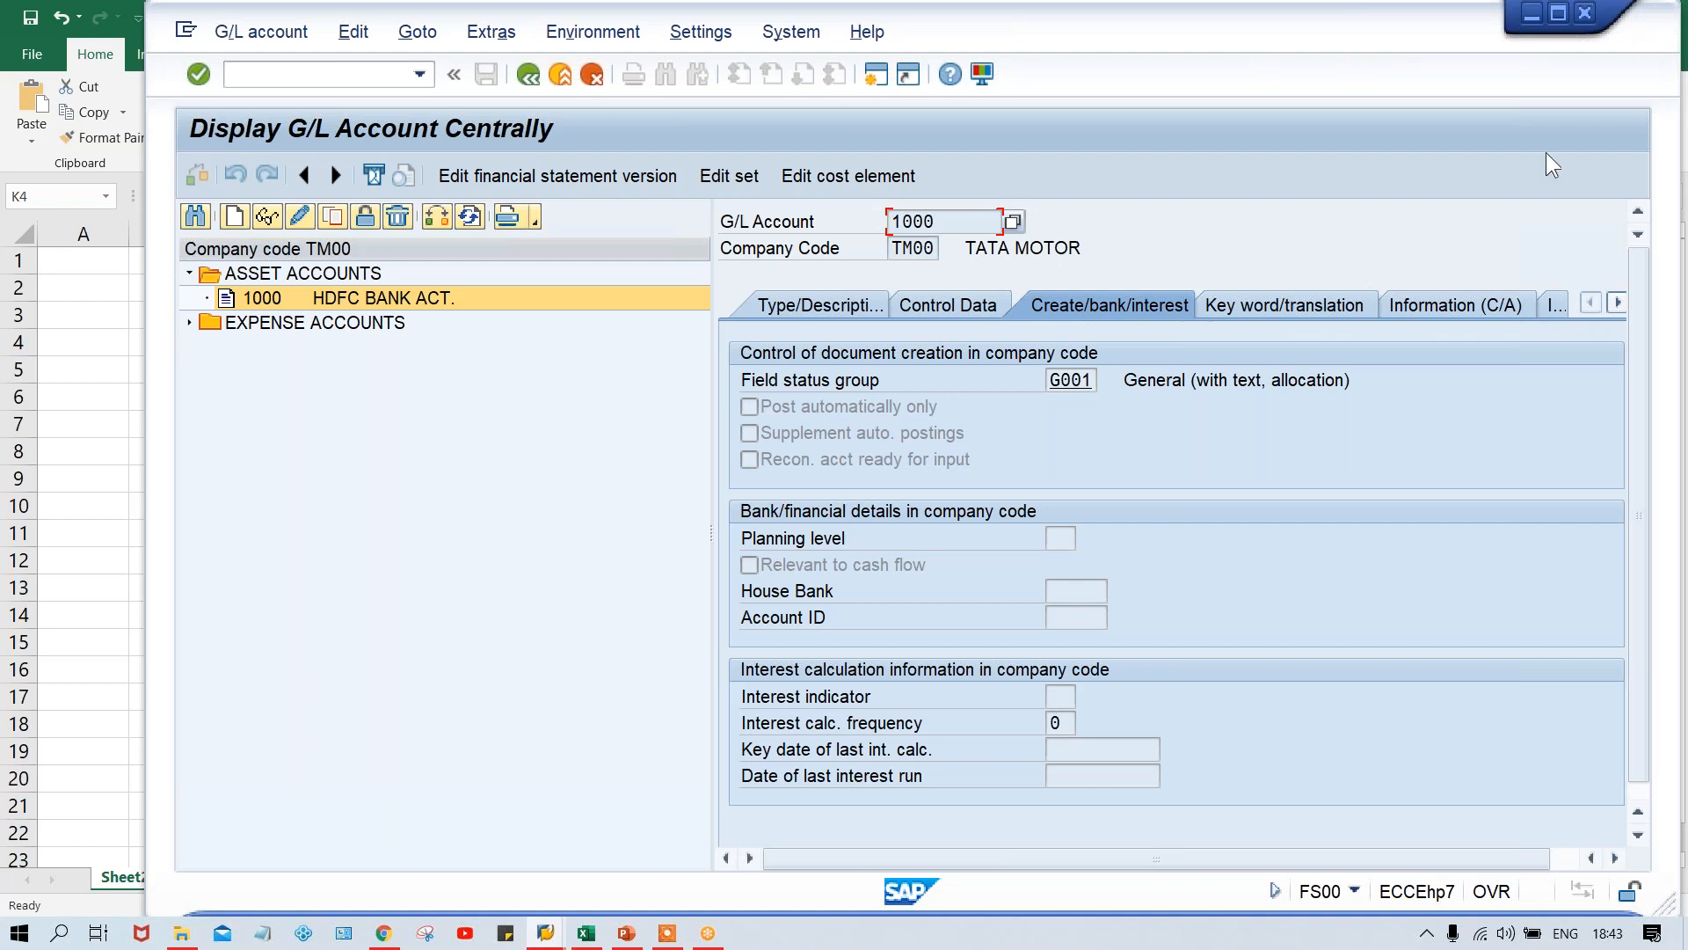
key(alt+Tab)
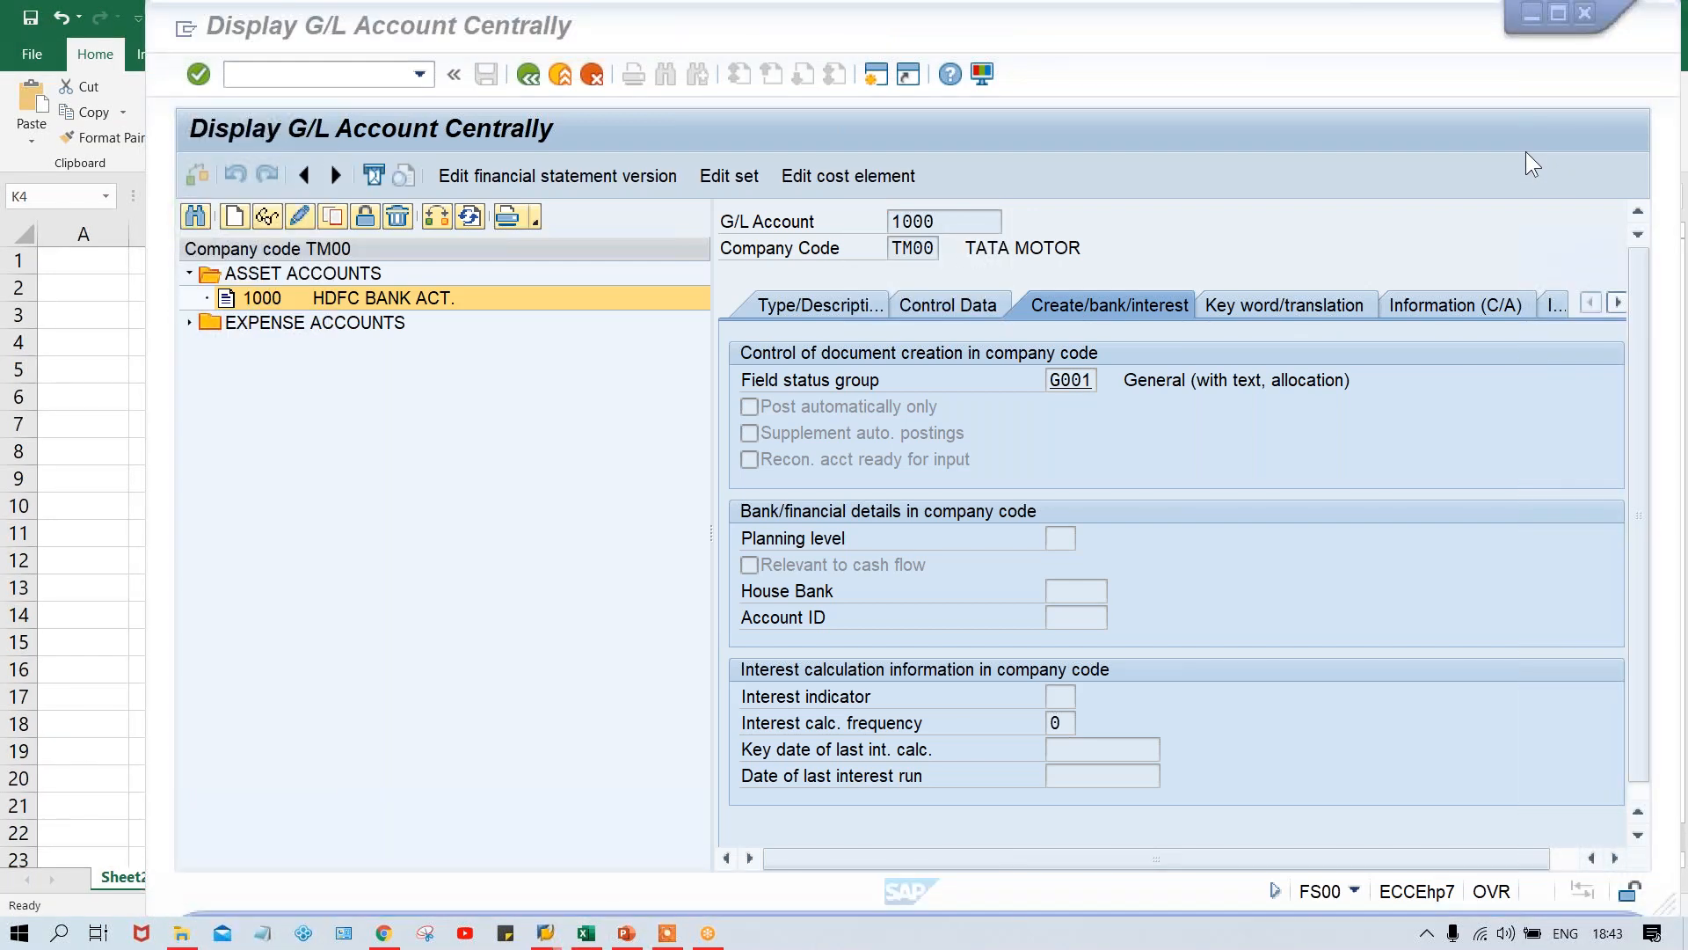